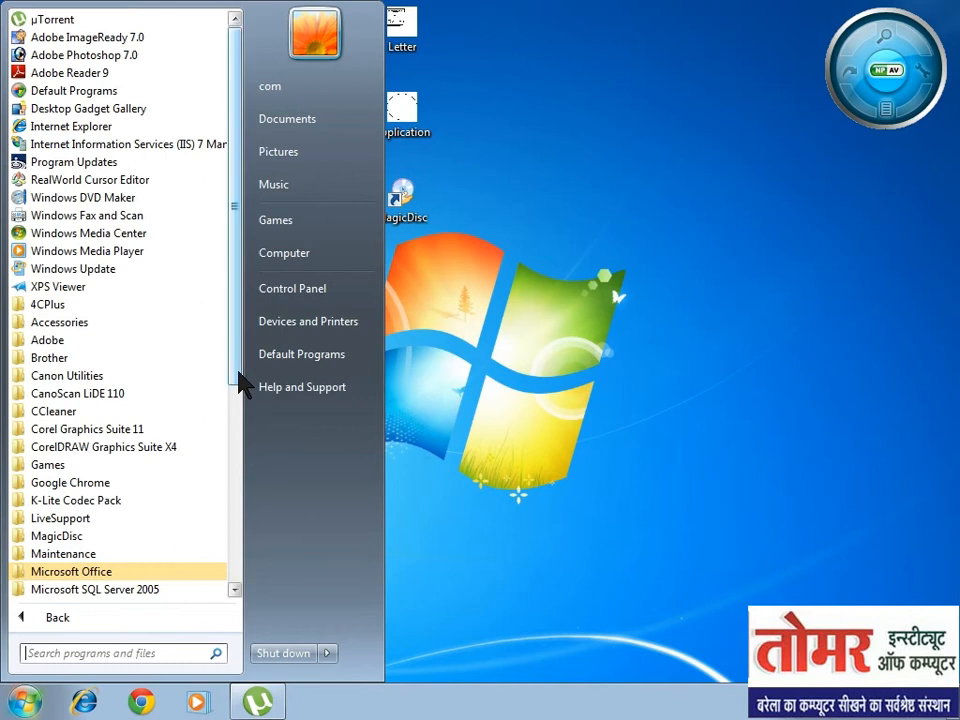
Step: Launch Microsoft Office Excel 2003 from the installed Microsoft Office programs
{"action": "left_click_drag", "start_coordinate": [236, 380], "coordinate": [229, 502]}
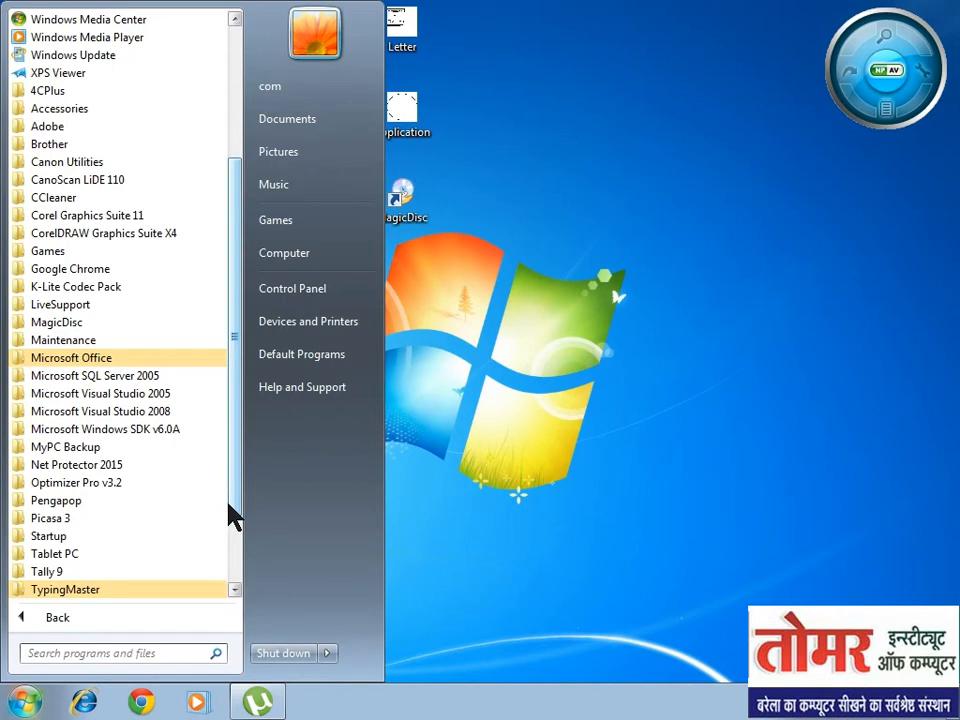
{"action": "left_click", "coordinate": [99, 364]}
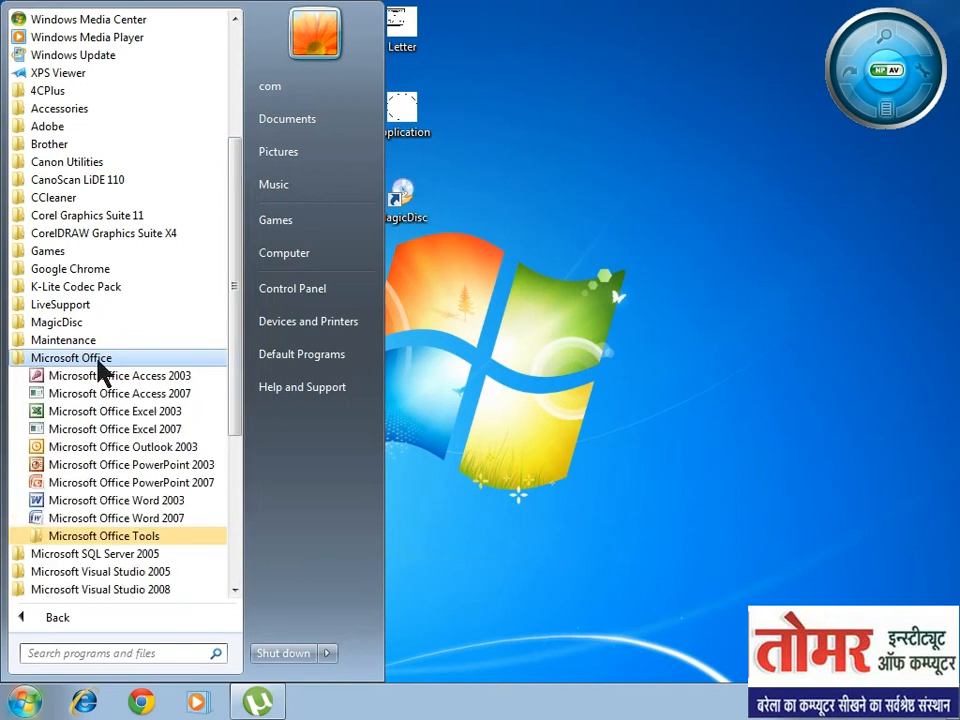
{"action": "left_click", "coordinate": [95, 412]}
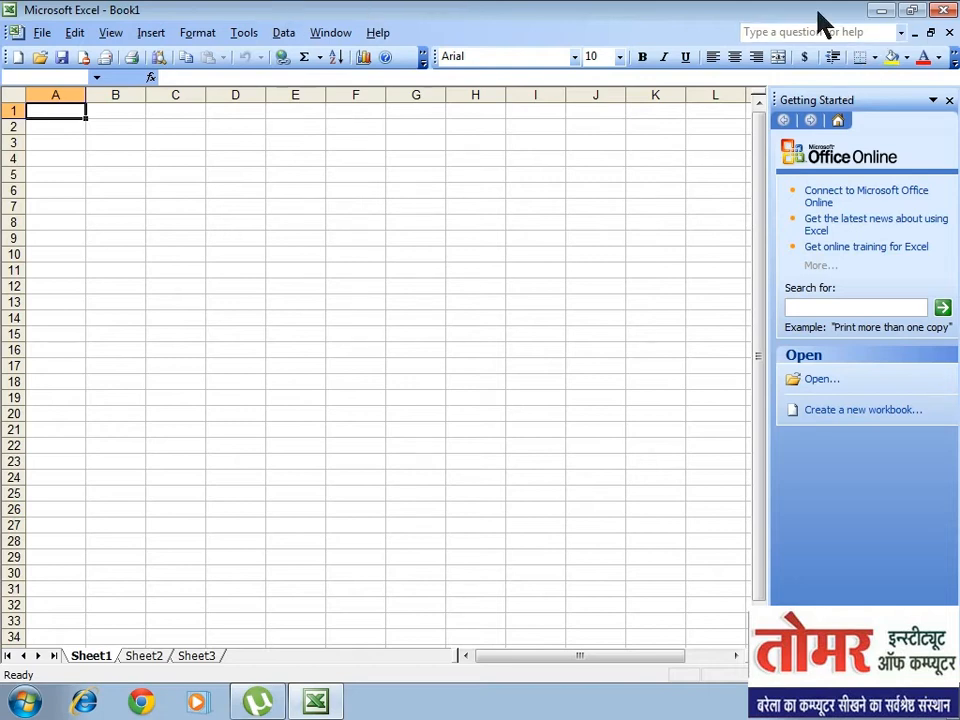
Step: Minimize the Excel window and bring it back, and then shrink it to a smaller window and maximize it again
{"action": "left_click", "coordinate": [882, 12]}
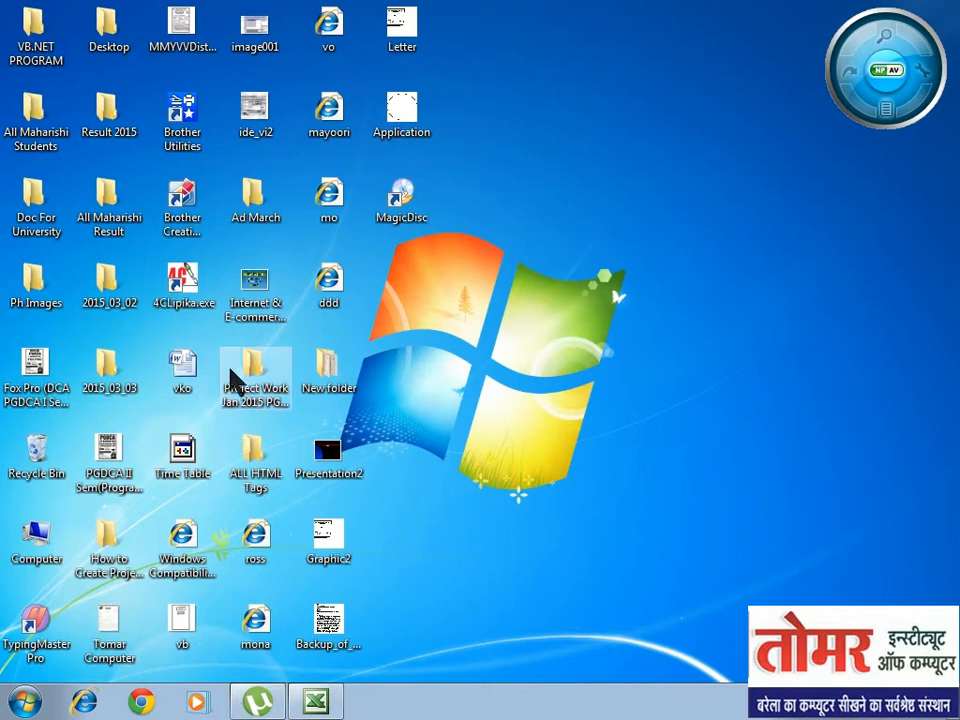
{"action": "left_click", "coordinate": [316, 702]}
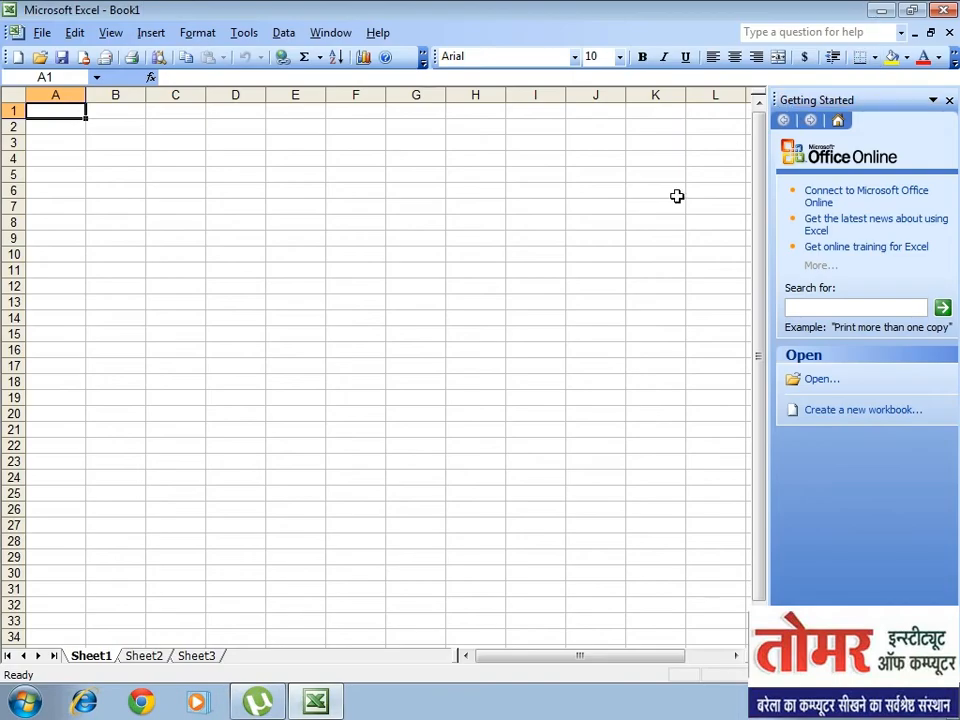
{"action": "left_click", "coordinate": [913, 12]}
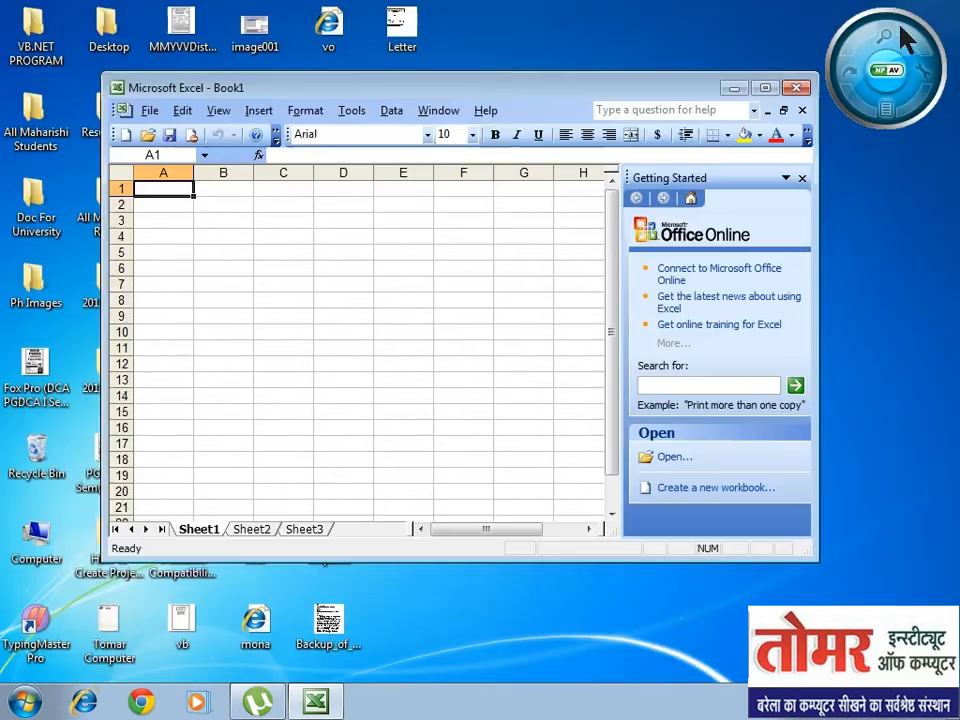
{"action": "left_click", "coordinate": [767, 89]}
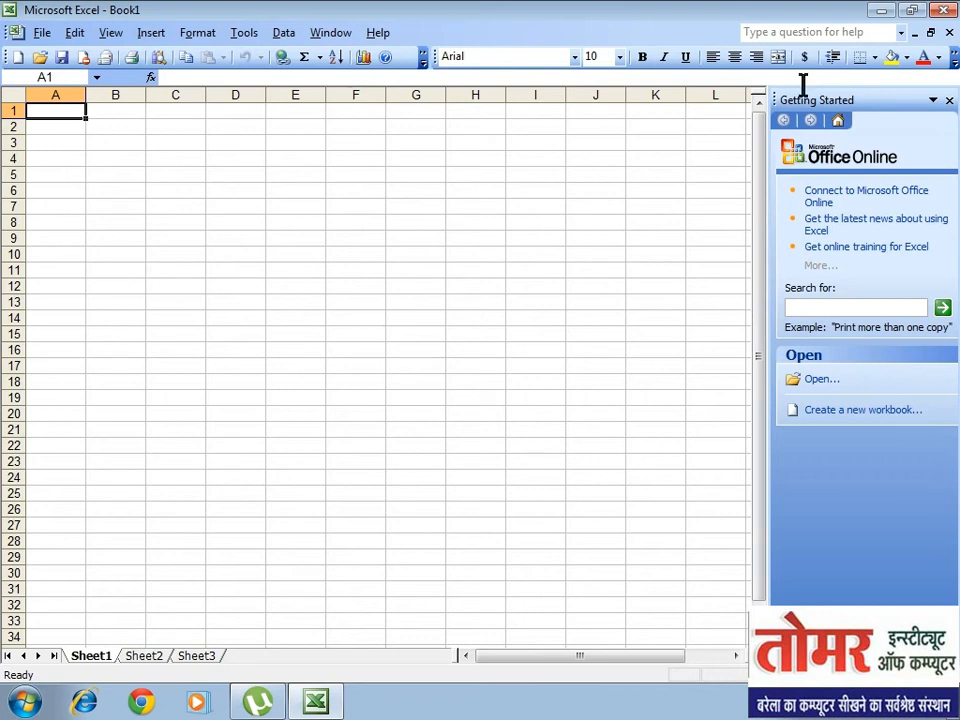
Step: Shrink the Excel window, move it slightly down and to the left across the desktop, and maximize it again
{"action": "left_click", "coordinate": [910, 12]}
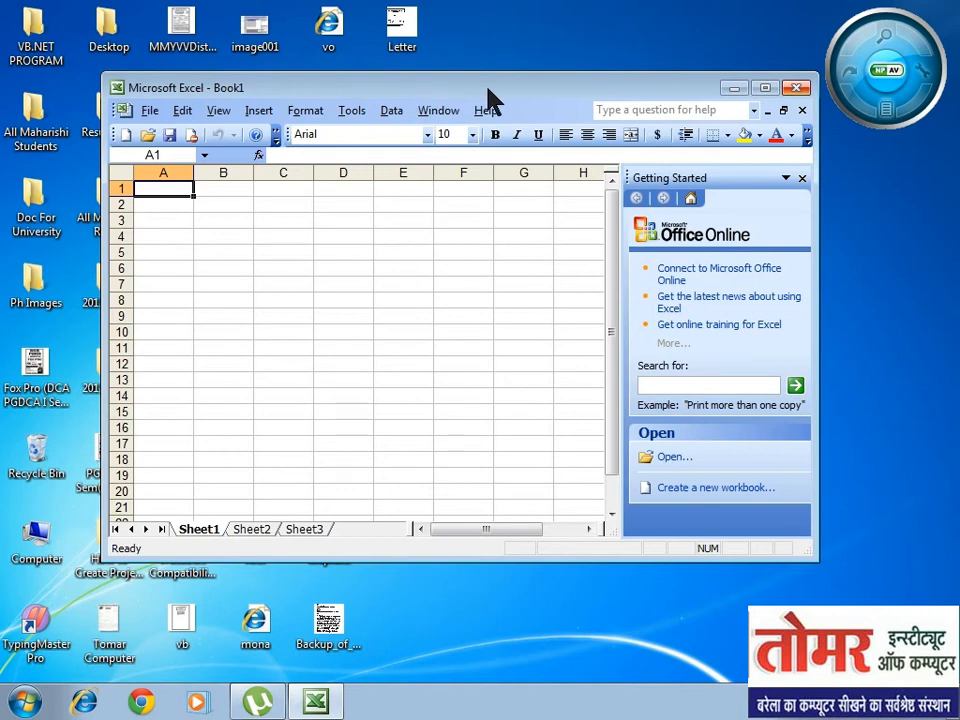
{"action": "mouse_move", "coordinate": [481, 82]}
{"action": "left_mouse_down"}
{"action": "mouse_move", "coordinate": [514, 81]}
{"action": "mouse_move", "coordinate": [463, 82]}
{"action": "left_mouse_up"}
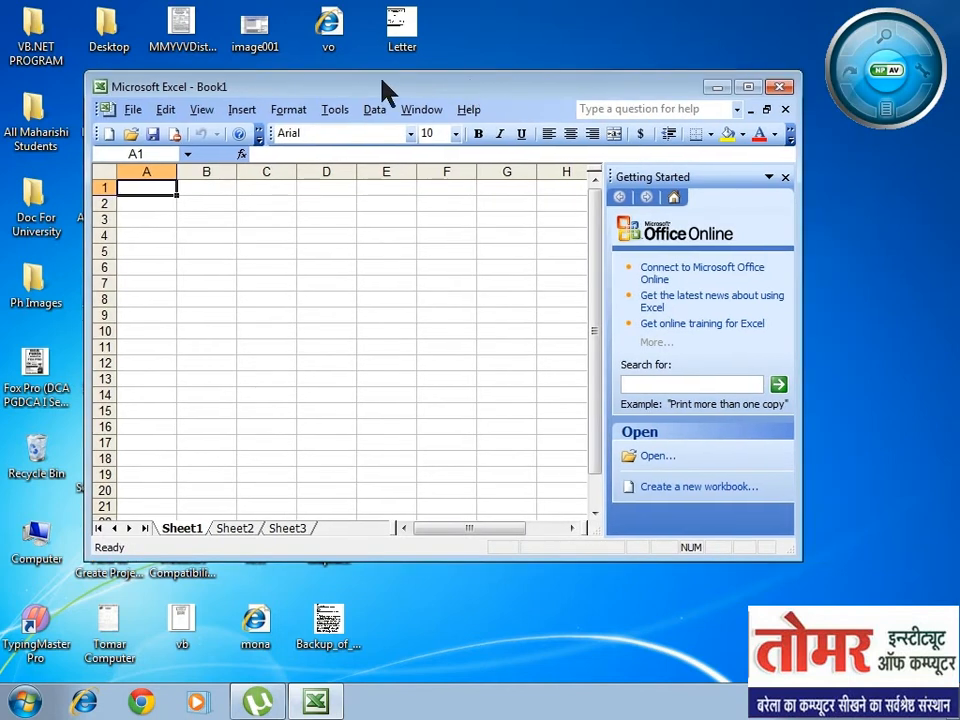
{"action": "left_click_drag", "start_coordinate": [381, 86], "coordinate": [343, 107]}
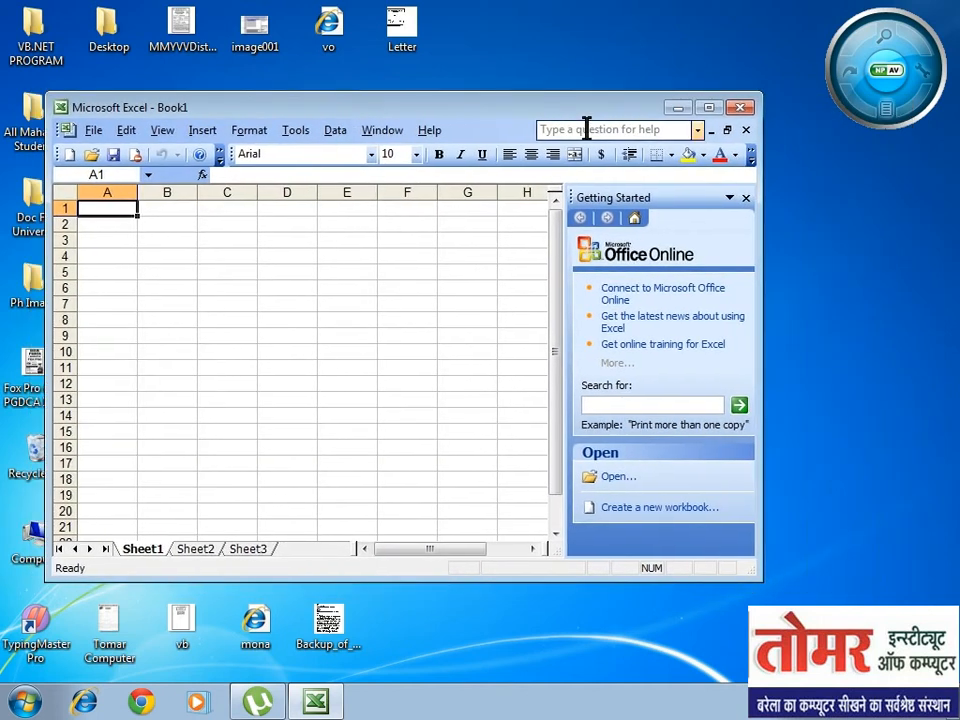
{"action": "left_click", "coordinate": [709, 107]}
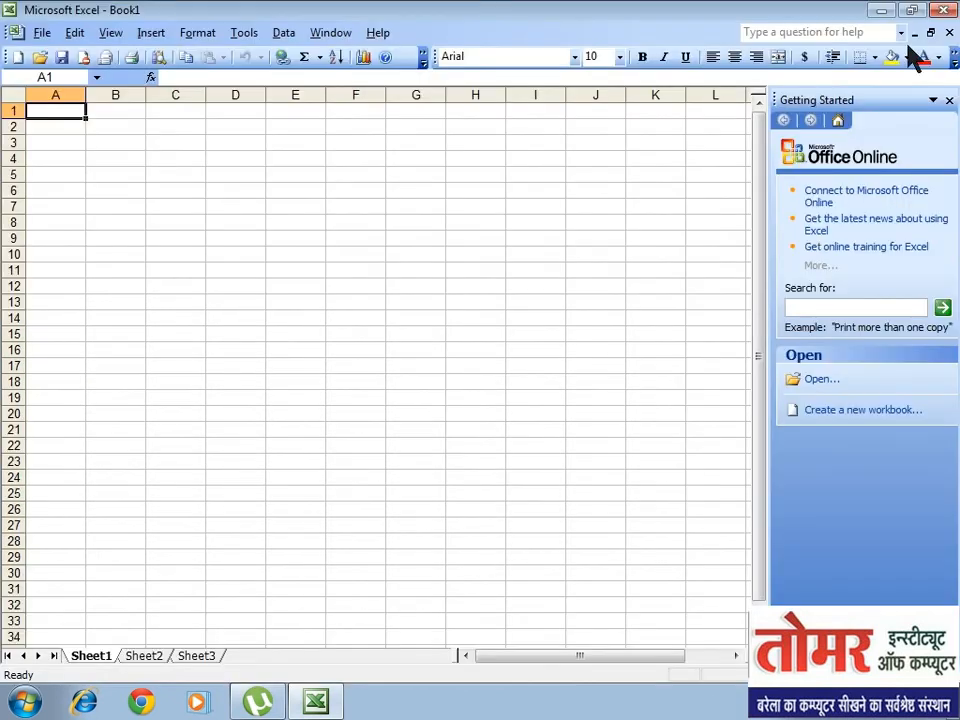
Step: Close Excel and launch Microsoft Office Excel 2003 again with a blank workbook
{"action": "left_click", "coordinate": [943, 11]}
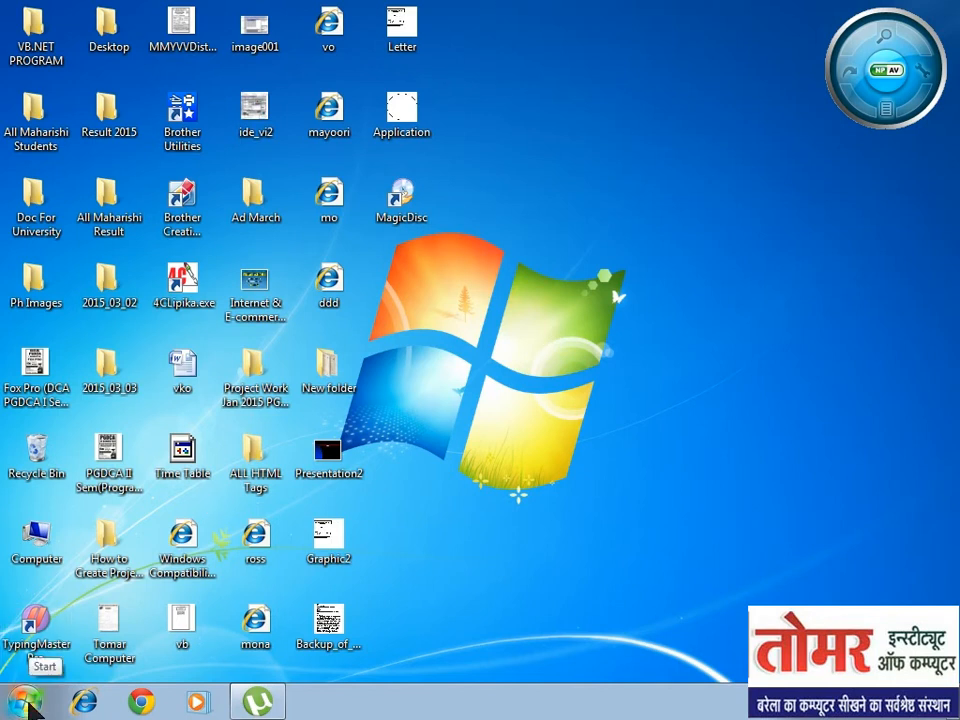
{"action": "left_click", "coordinate": [26, 703]}
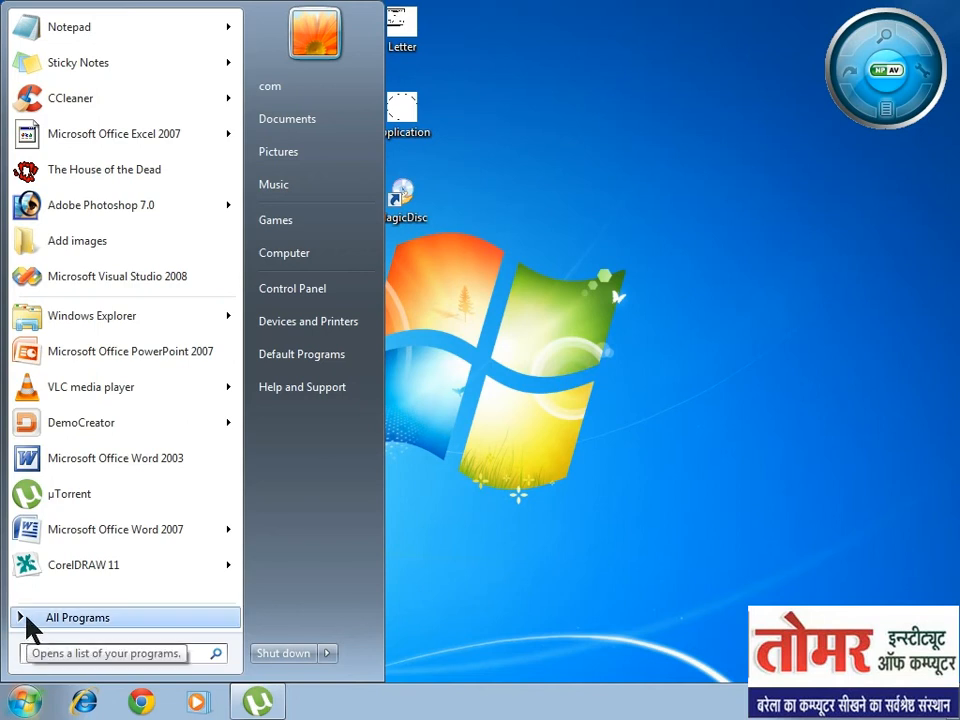
{"action": "left_click", "coordinate": [27, 618]}
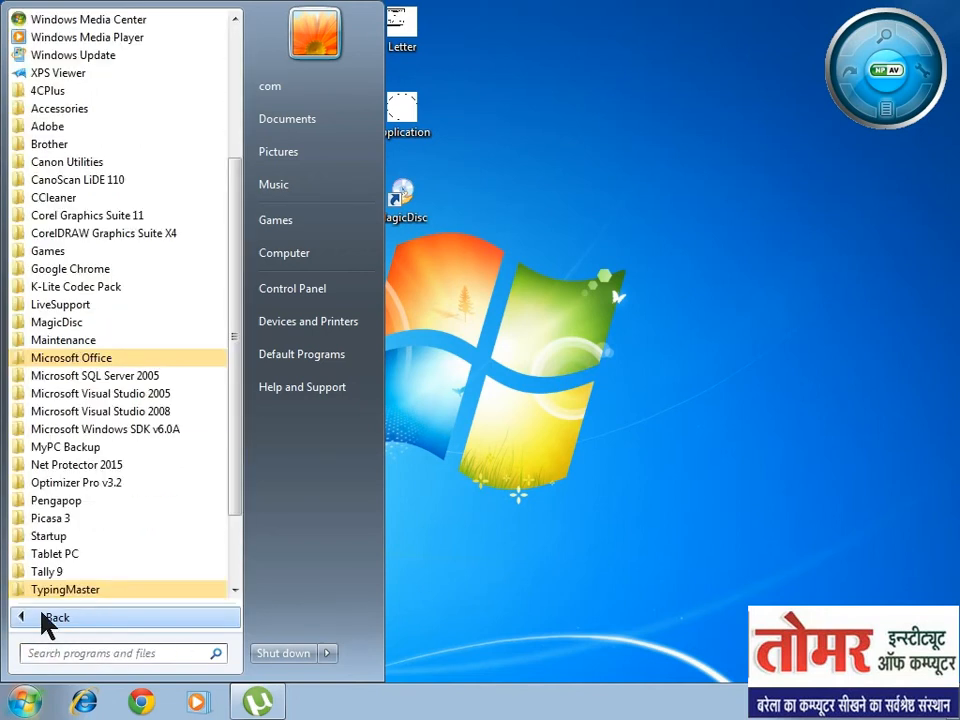
{"action": "left_click", "coordinate": [105, 360]}
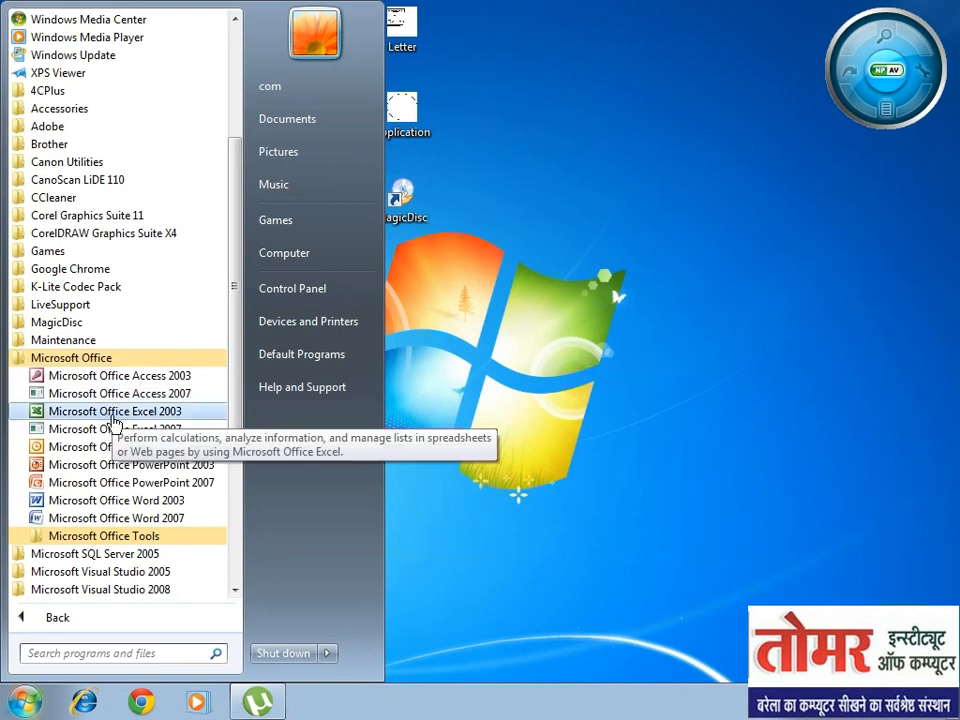
{"action": "left_click", "coordinate": [114, 412]}
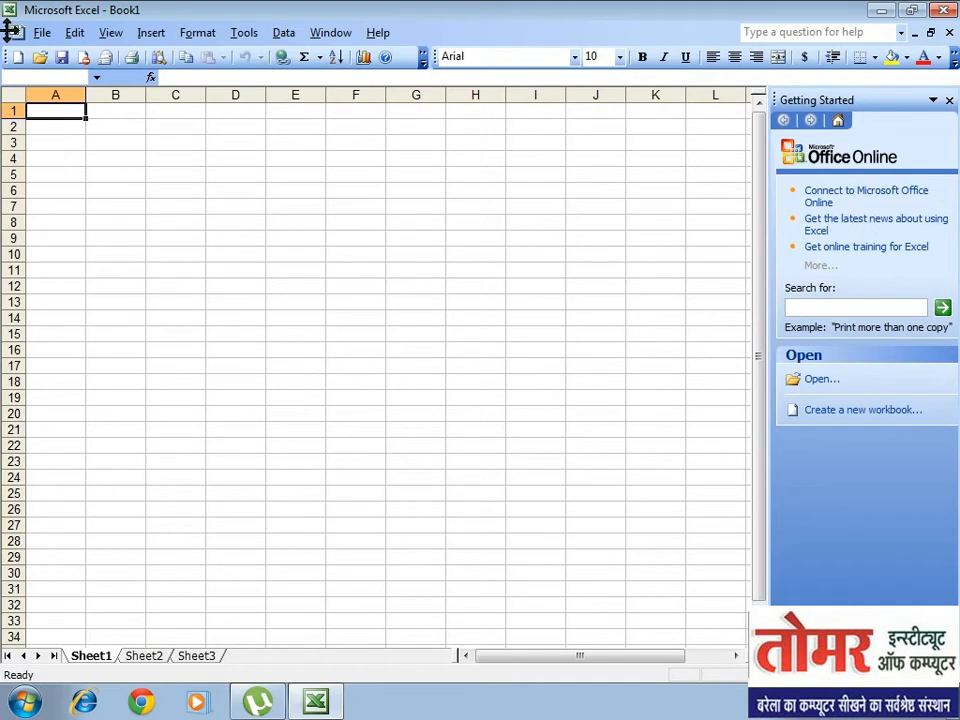
Step: Float the Worksheet Menu Bar over the sheet, move it around, and dock it back beneath the title bar
{"action": "left_click_drag", "start_coordinate": [8, 30], "coordinate": [158, 273]}
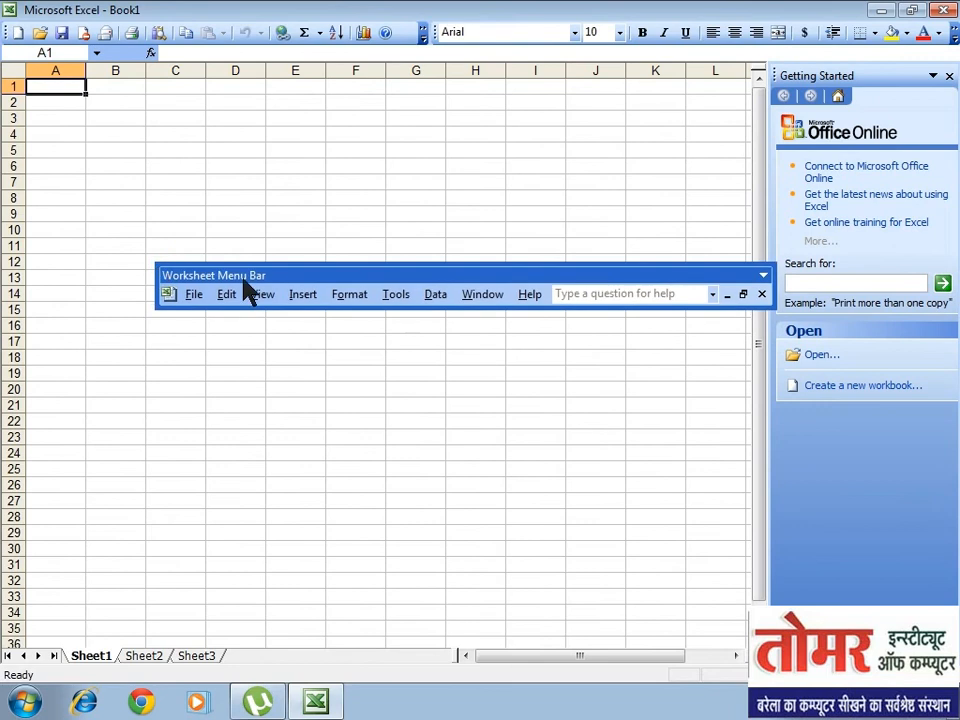
{"action": "left_click_drag", "start_coordinate": [272, 275], "coordinate": [244, 259]}
{"action": "left_click_drag", "start_coordinate": [310, 205], "coordinate": [291, 259]}
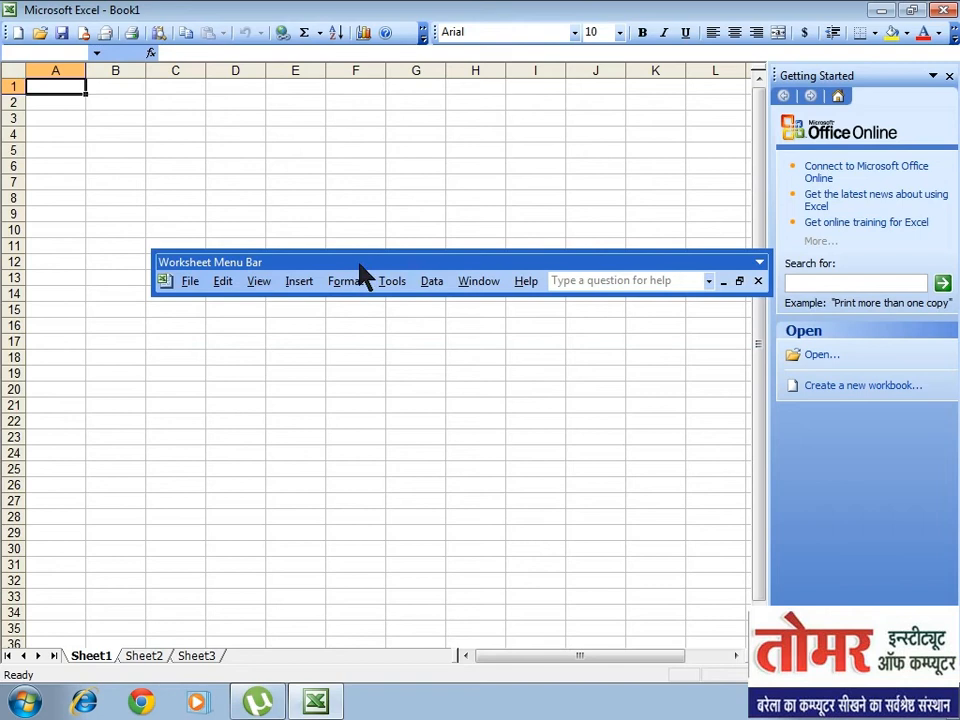
{"action": "left_click_drag", "start_coordinate": [363, 264], "coordinate": [282, 38]}
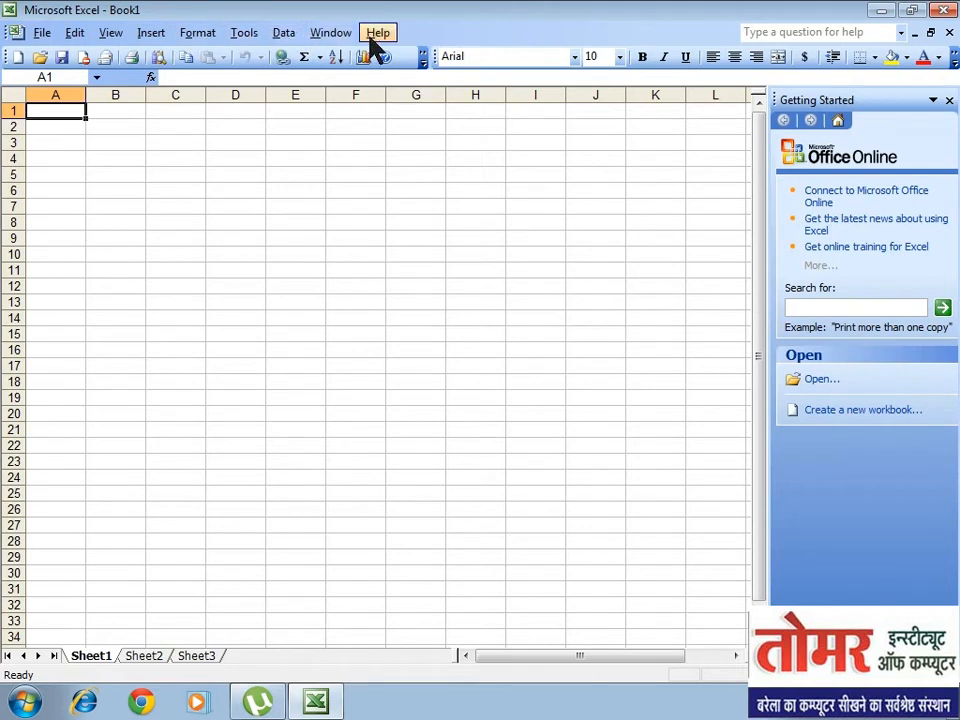
{"action": "left_click", "coordinate": [38, 33]}
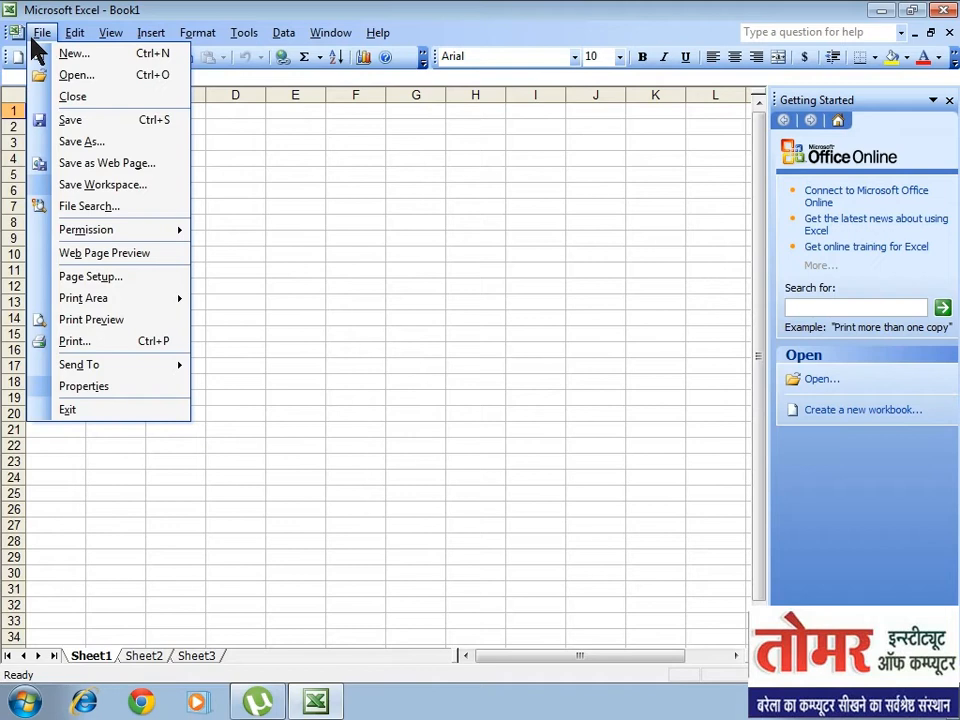
{"action": "left_click", "coordinate": [40, 33]}
{"action": "left_click", "coordinate": [68, 33]}
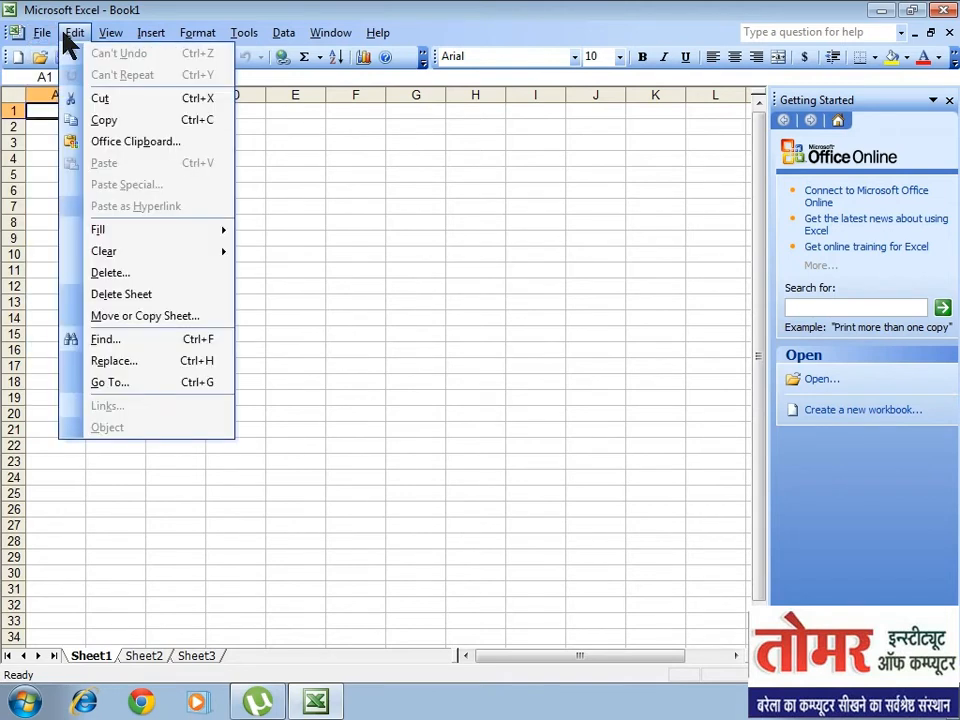
{"action": "left_click", "coordinate": [107, 33]}
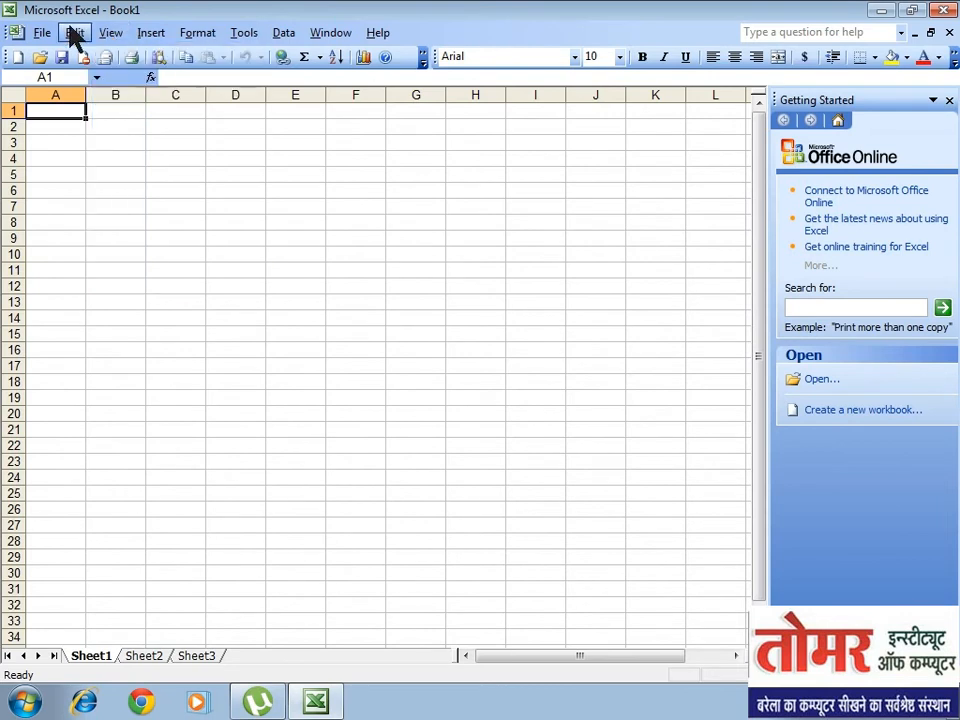
{"action": "left_click", "coordinate": [230, 36]}
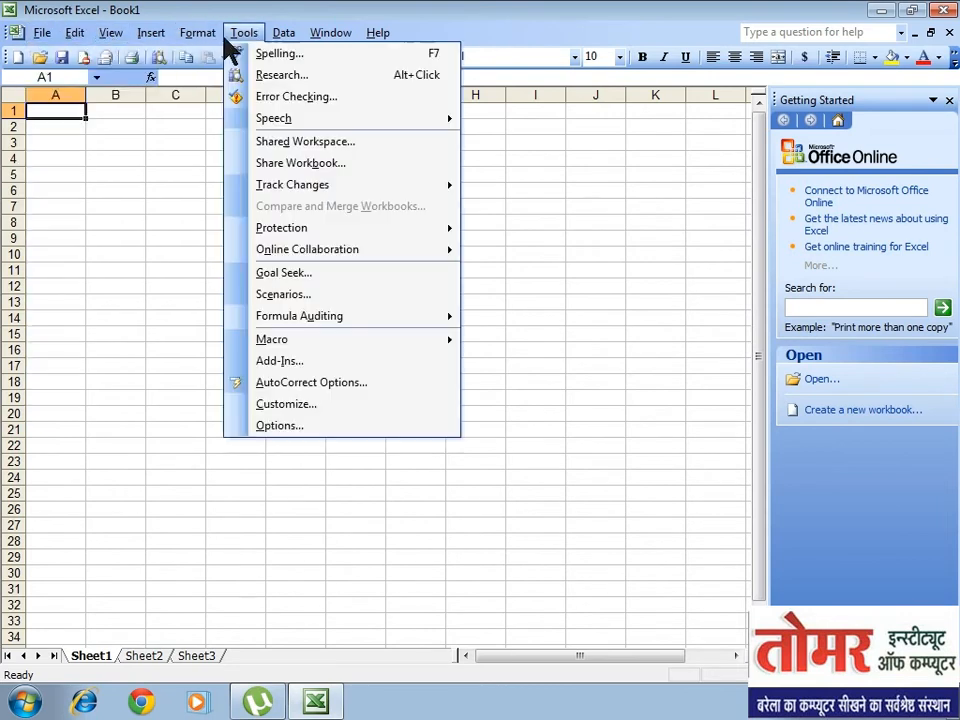
{"action": "mouse_move", "coordinate": [219, 42]}
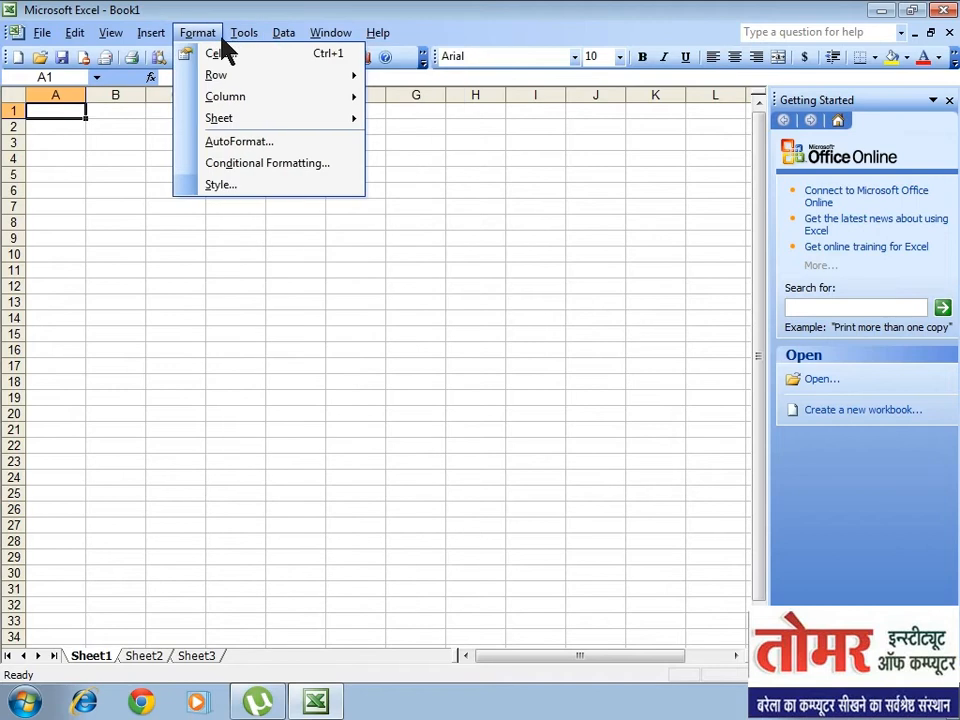
{"action": "left_click", "coordinate": [96, 146]}
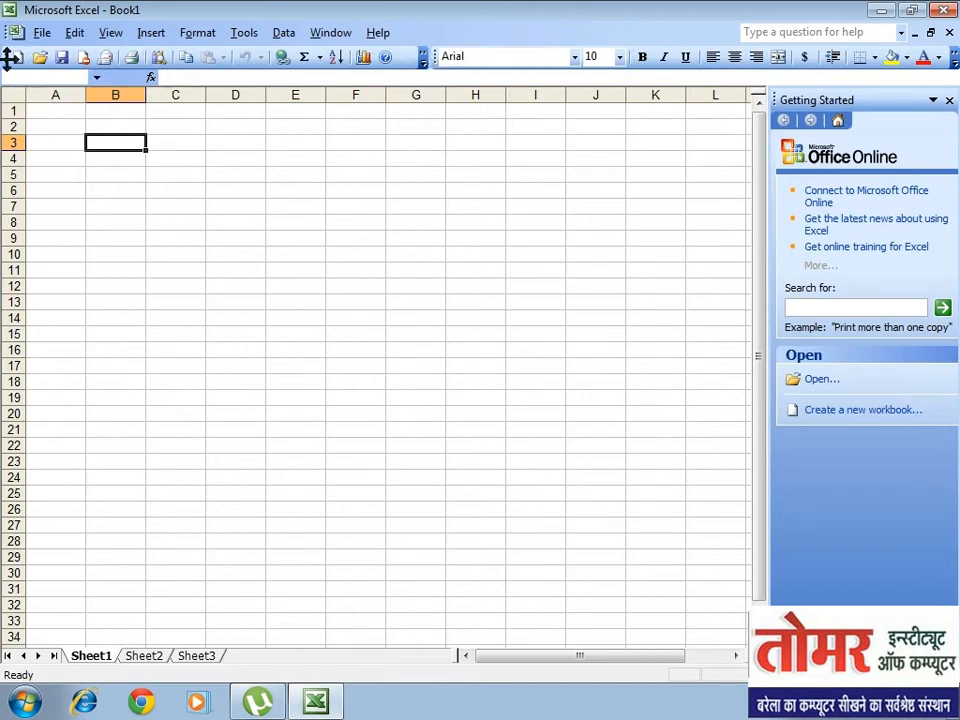
Step: Float the Standard and Formatting toolbars over the sheet, and dock them on separate rows with Formatting below Standard
{"action": "left_click_drag", "start_coordinate": [8, 57], "coordinate": [137, 321]}
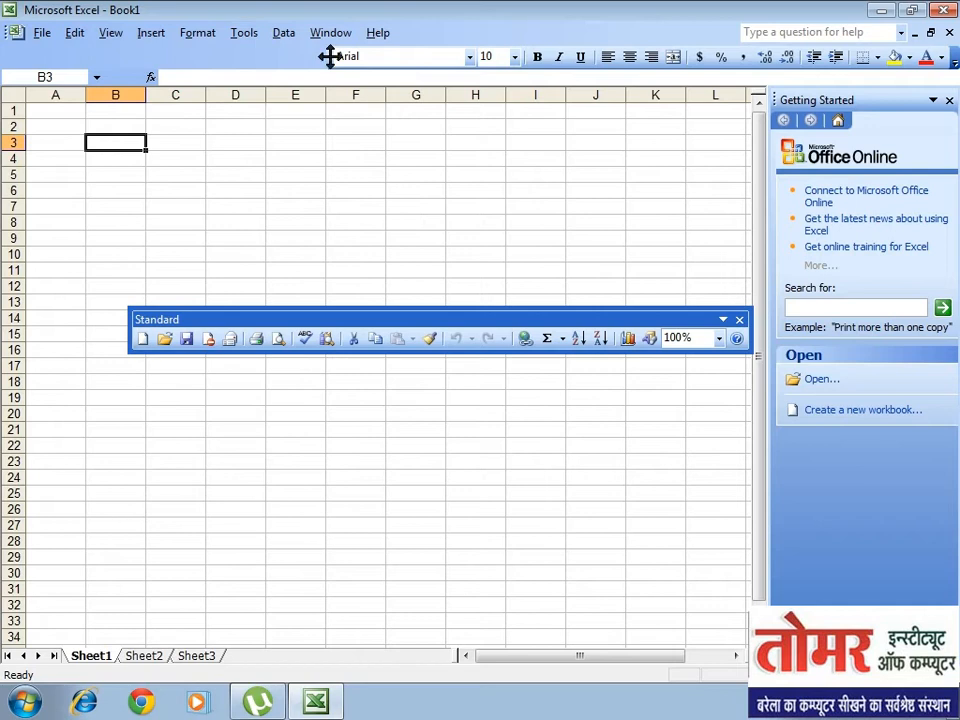
{"action": "left_click_drag", "start_coordinate": [326, 60], "coordinate": [126, 256]}
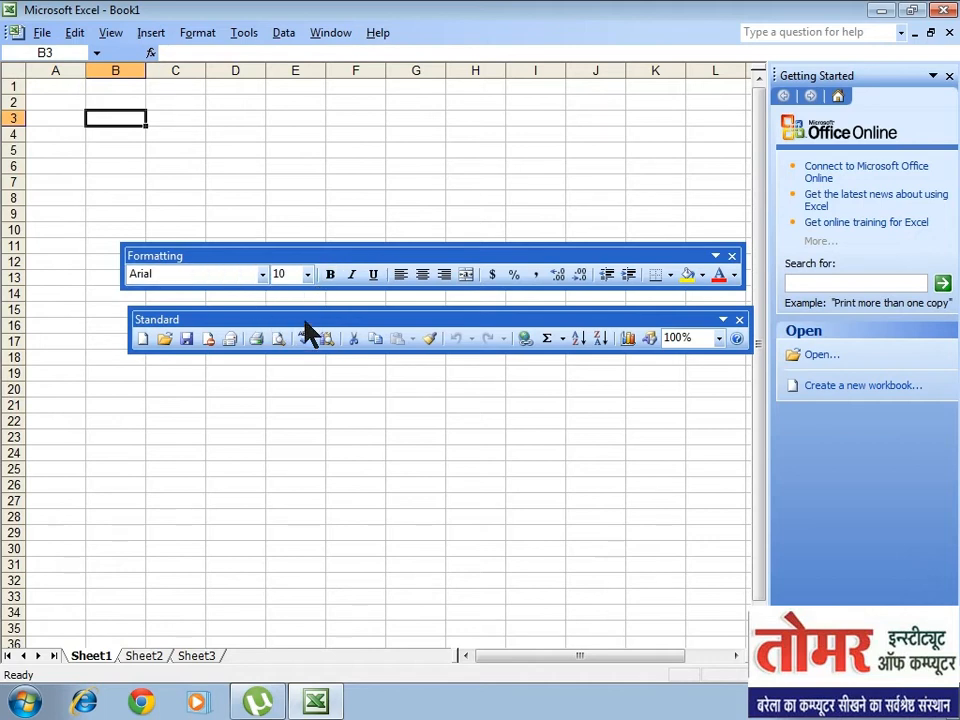
{"action": "left_click_drag", "start_coordinate": [270, 318], "coordinate": [135, 56]}
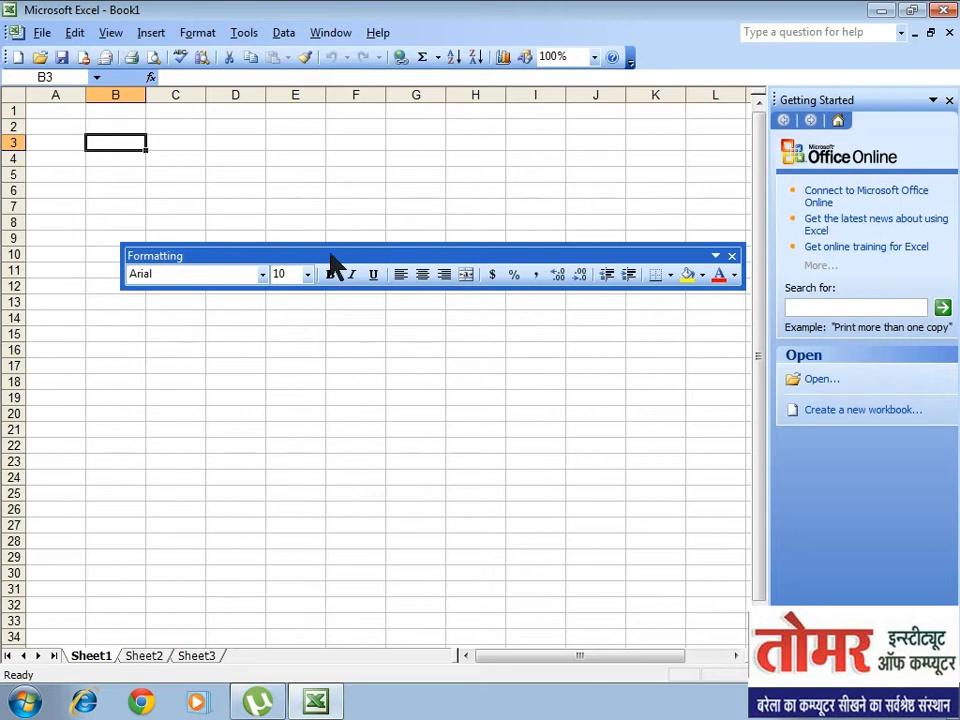
{"action": "left_click_drag", "start_coordinate": [330, 253], "coordinate": [208, 80]}
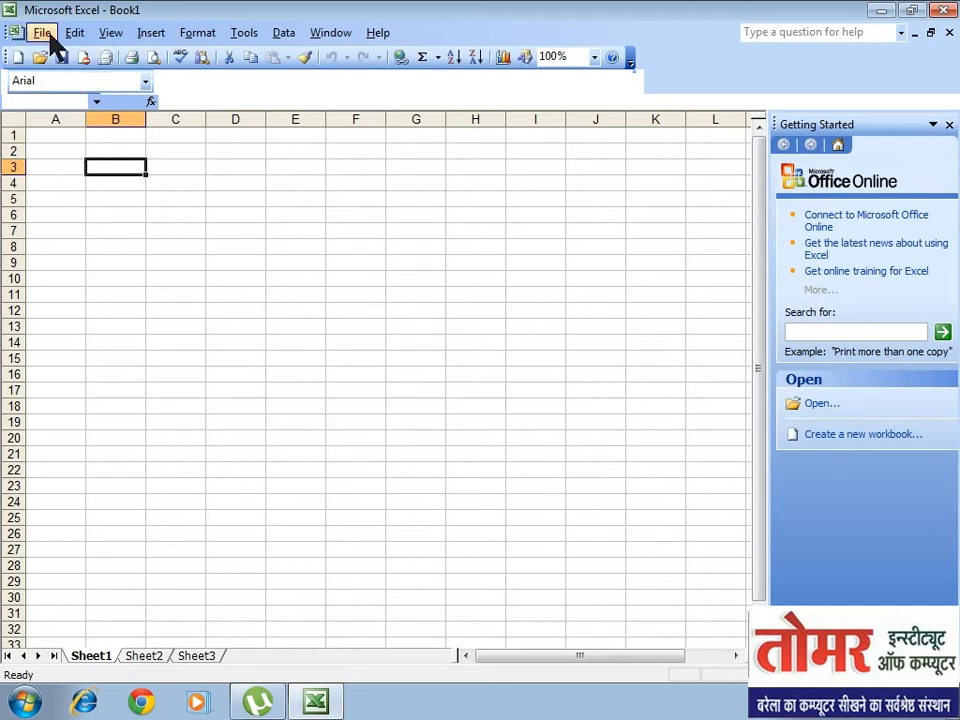
{"action": "left_click", "coordinate": [44, 35]}
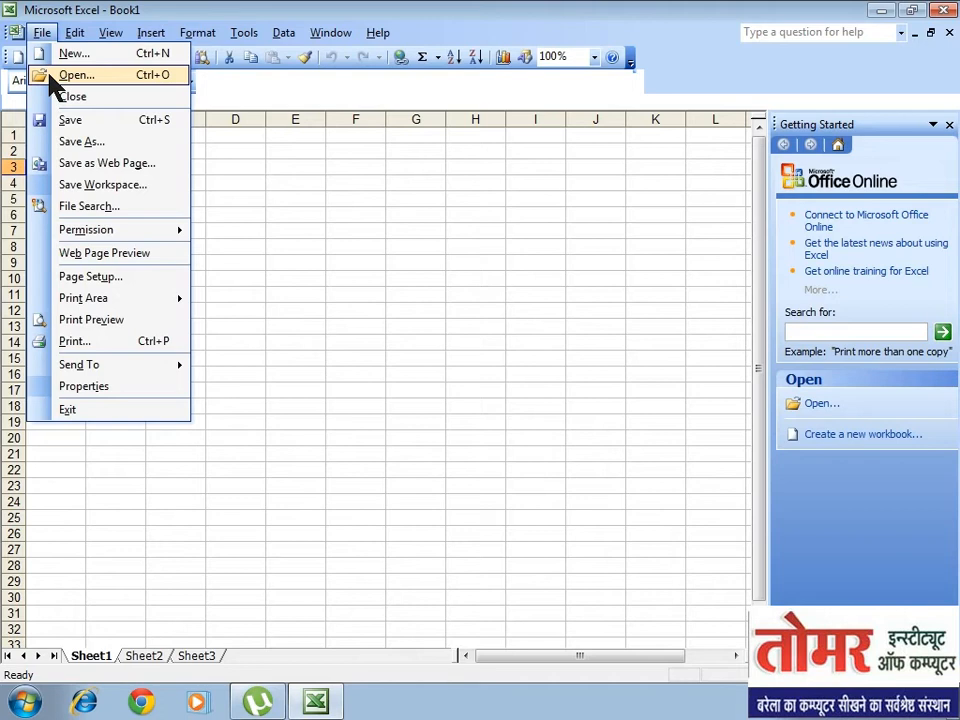
{"action": "left_click", "coordinate": [199, 157]}
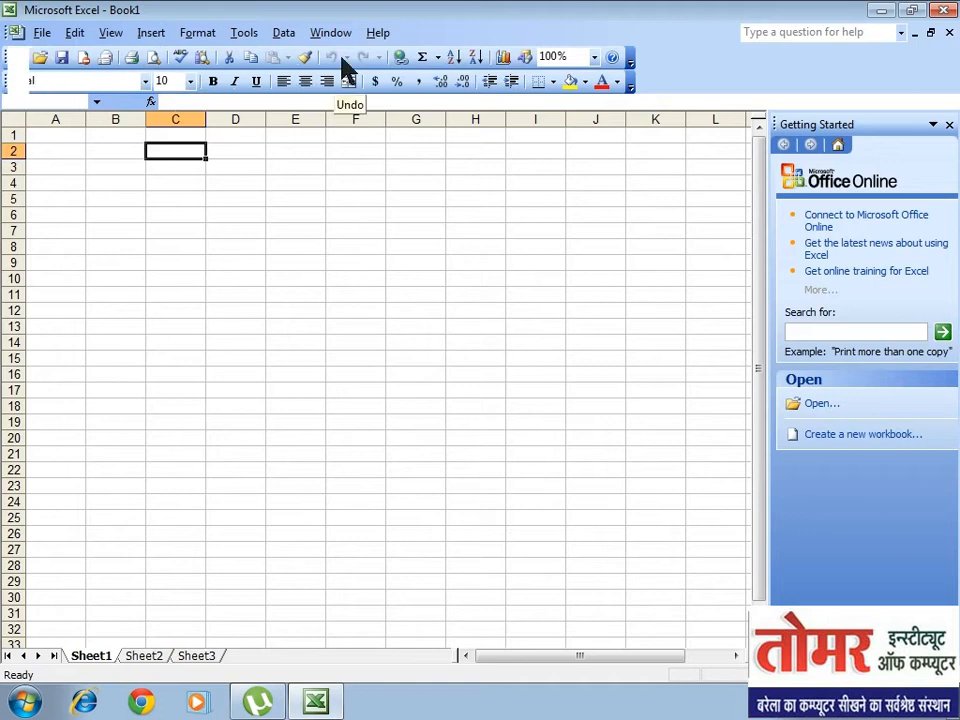
{"action": "left_click", "coordinate": [74, 32]}
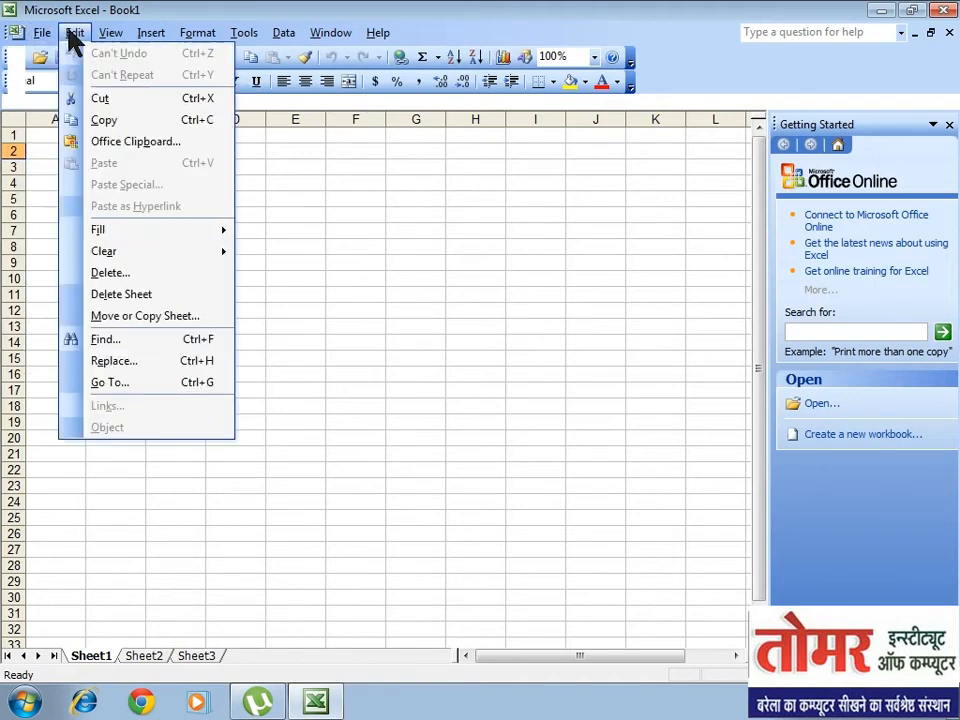
{"action": "left_click", "coordinate": [317, 165]}
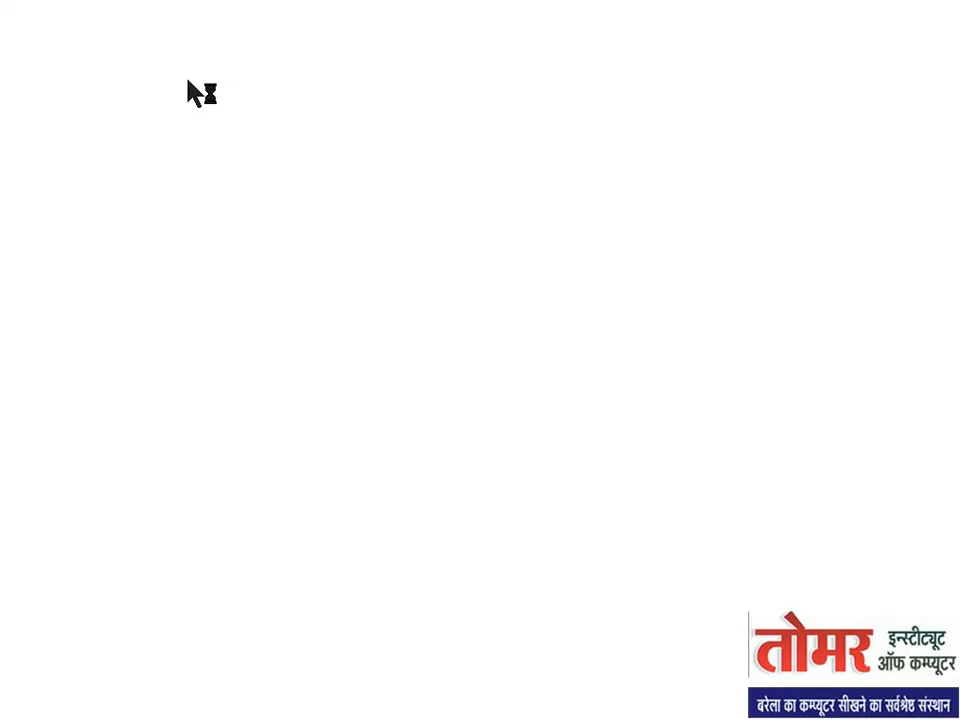
{"action": "left_click", "coordinate": [190, 82]}
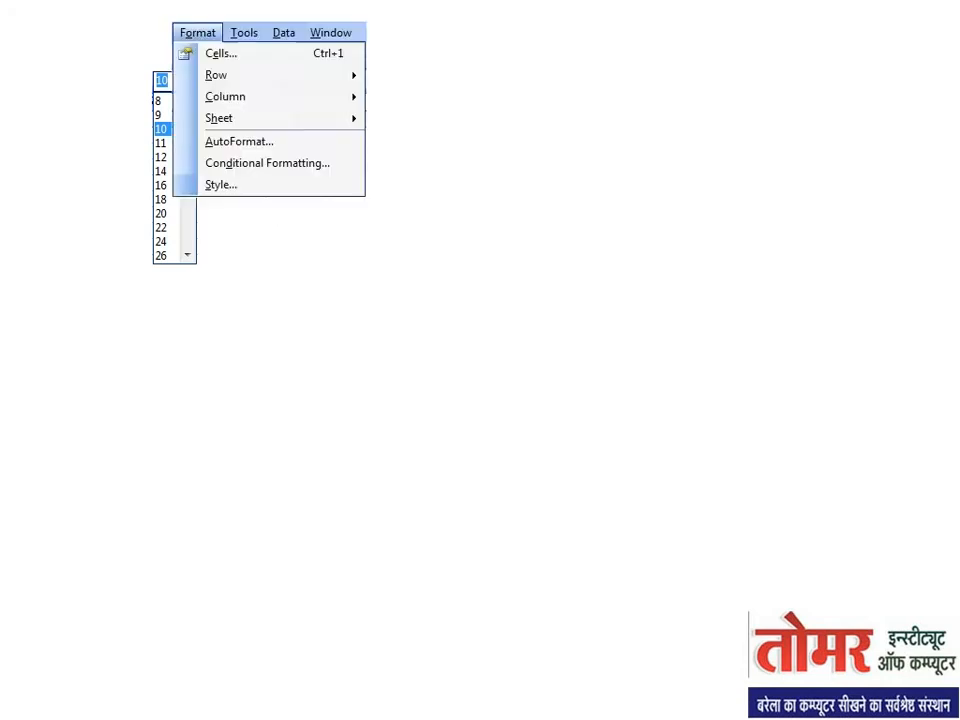
{"action": "left_click", "coordinate": [168, 33]}
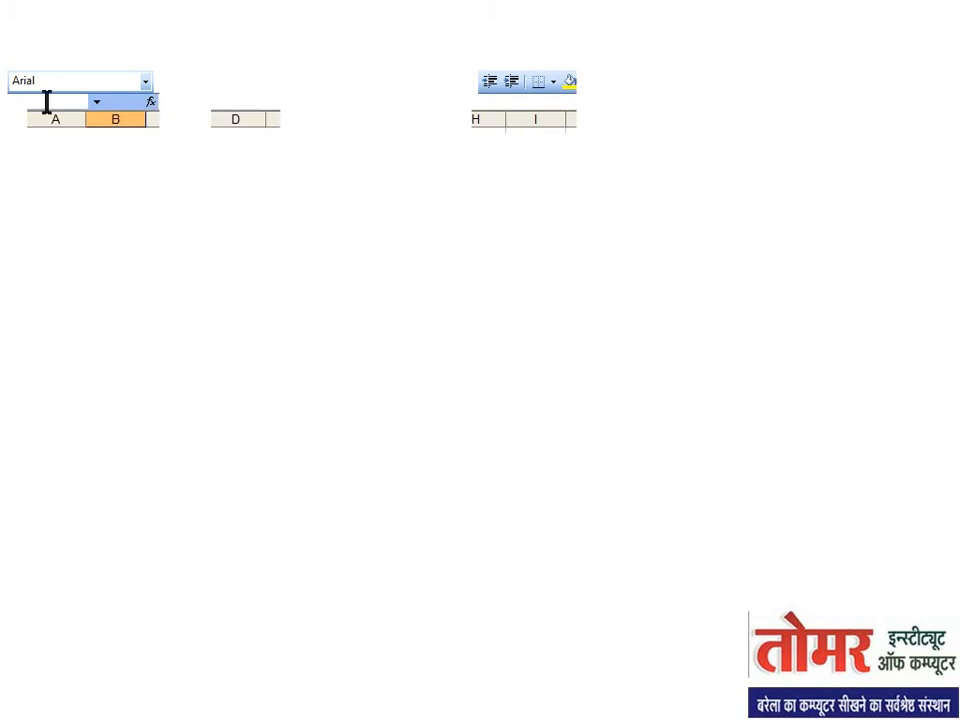
Step: Activate the formula bar for cell B3, and put the focus in the Name Box between selecting cells H17 and E10
{"action": "left_click", "coordinate": [166, 103]}
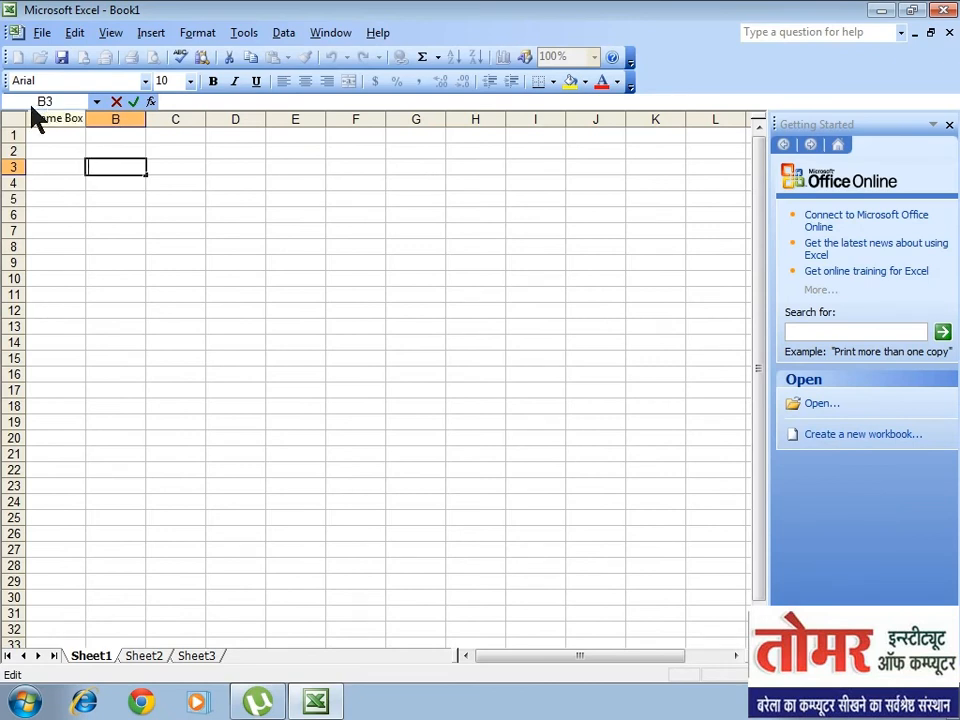
{"action": "left_click", "coordinate": [459, 383]}
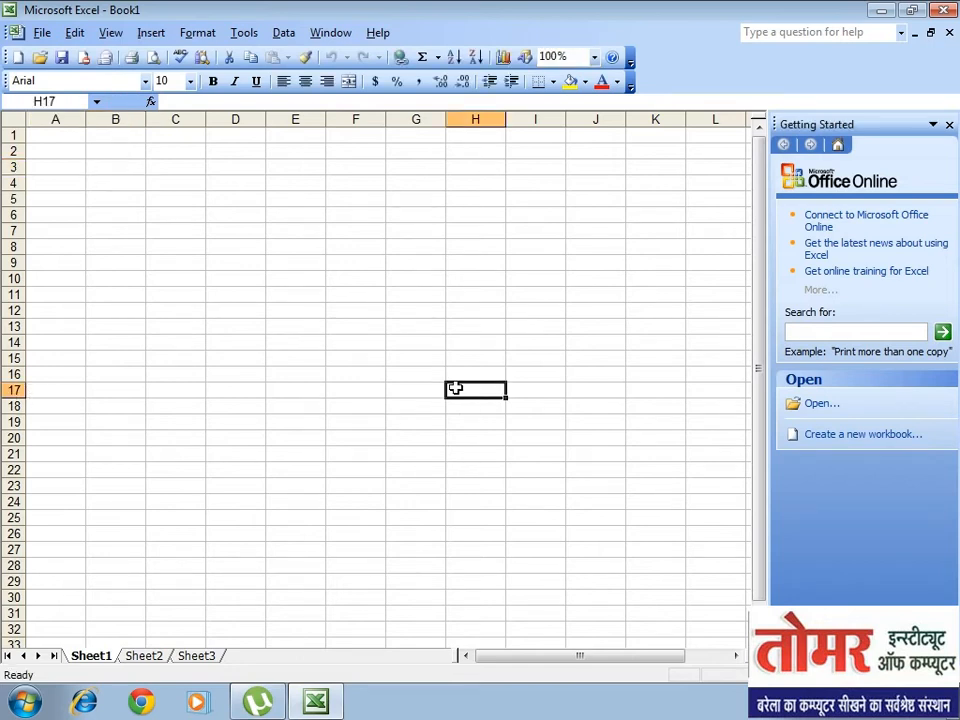
{"action": "left_click", "coordinate": [56, 101]}
{"action": "left_click", "coordinate": [321, 278]}
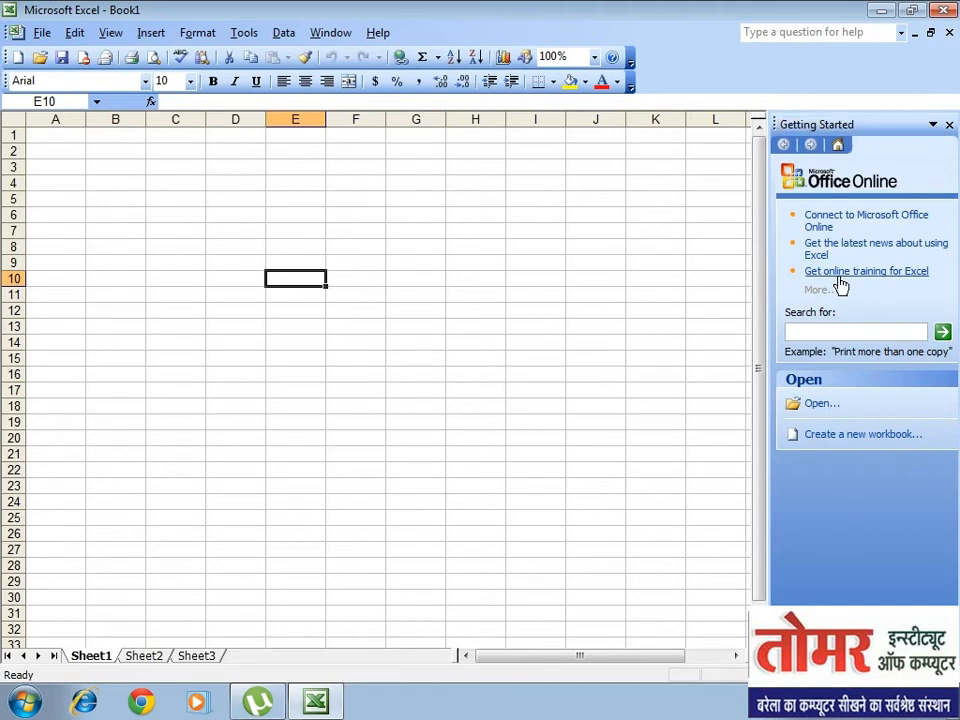
Step: Switch the task pane from Getting Started through Help and Search Results to Clip Art
{"action": "left_click", "coordinate": [932, 127]}
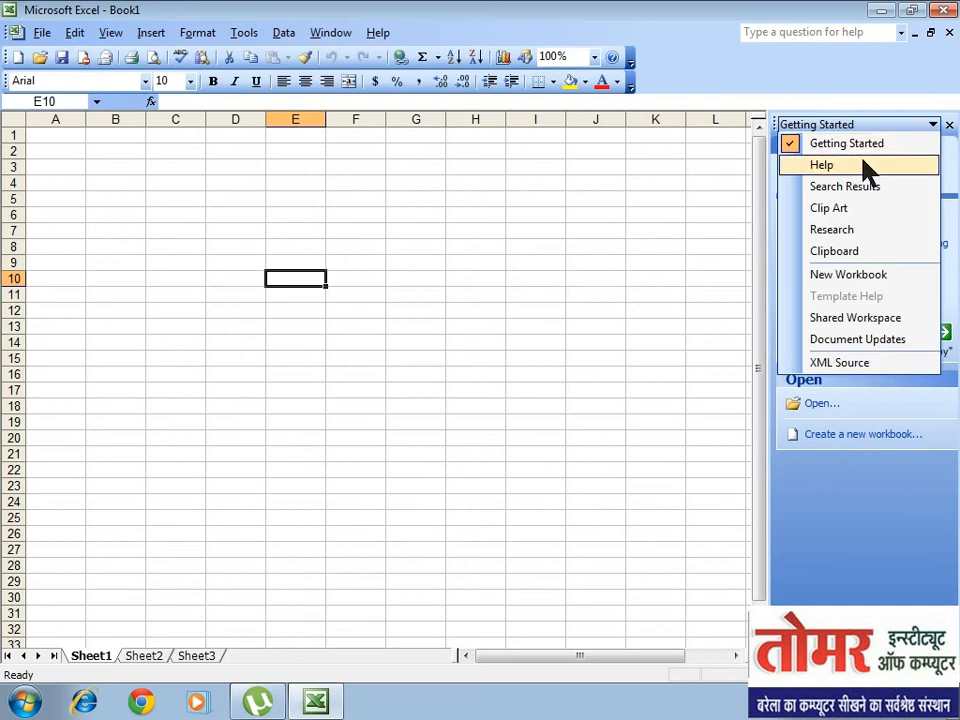
{"action": "left_click", "coordinate": [866, 165]}
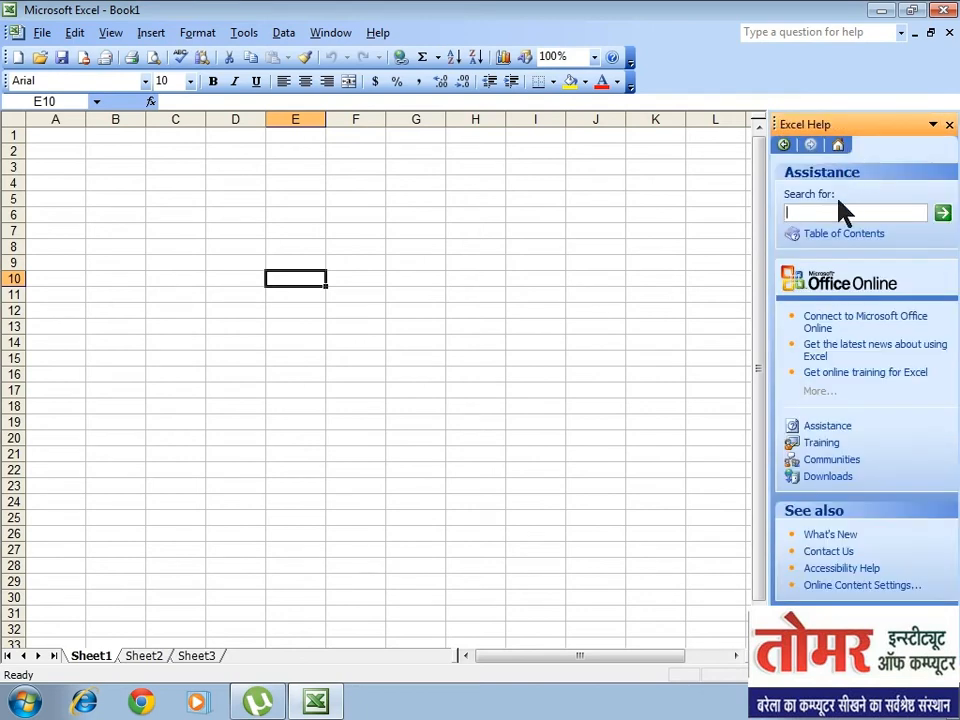
{"action": "left_click", "coordinate": [932, 124]}
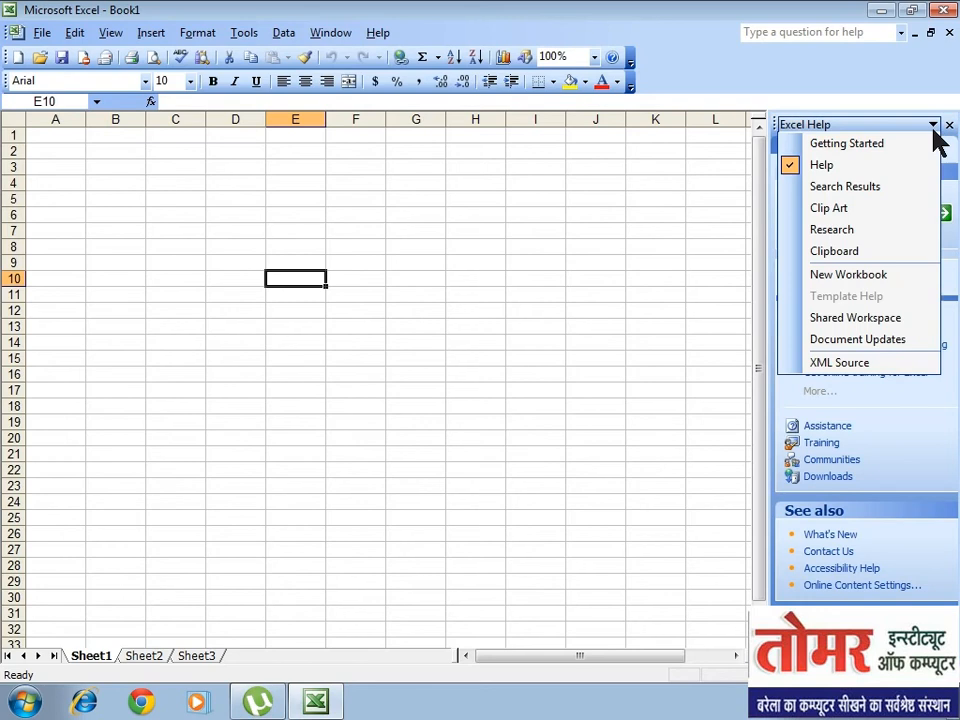
{"action": "left_click", "coordinate": [820, 187]}
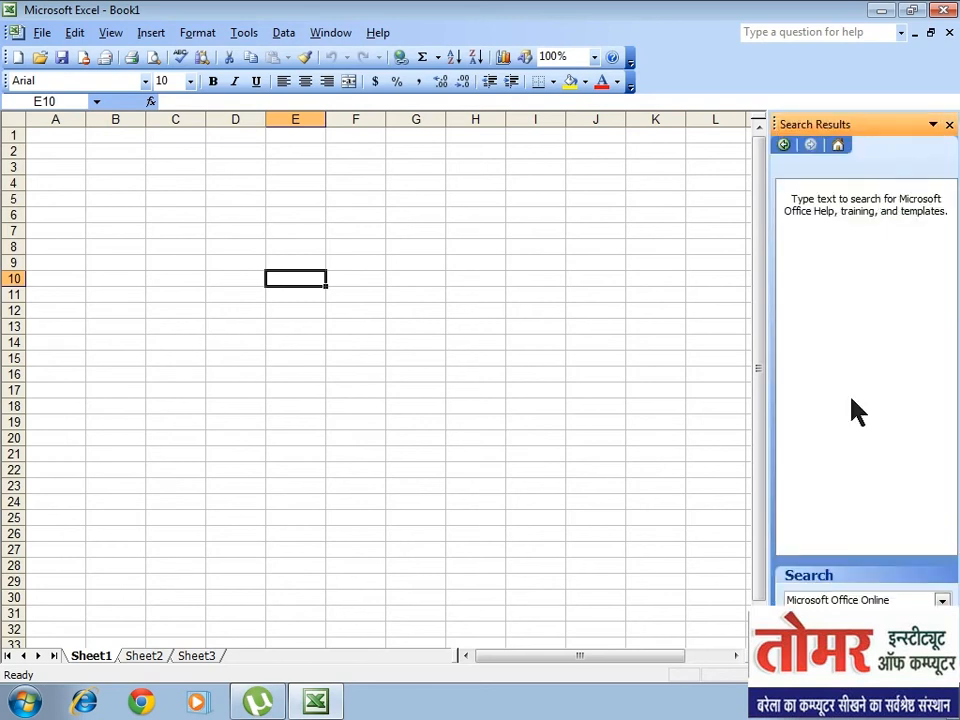
{"action": "left_click", "coordinate": [932, 124]}
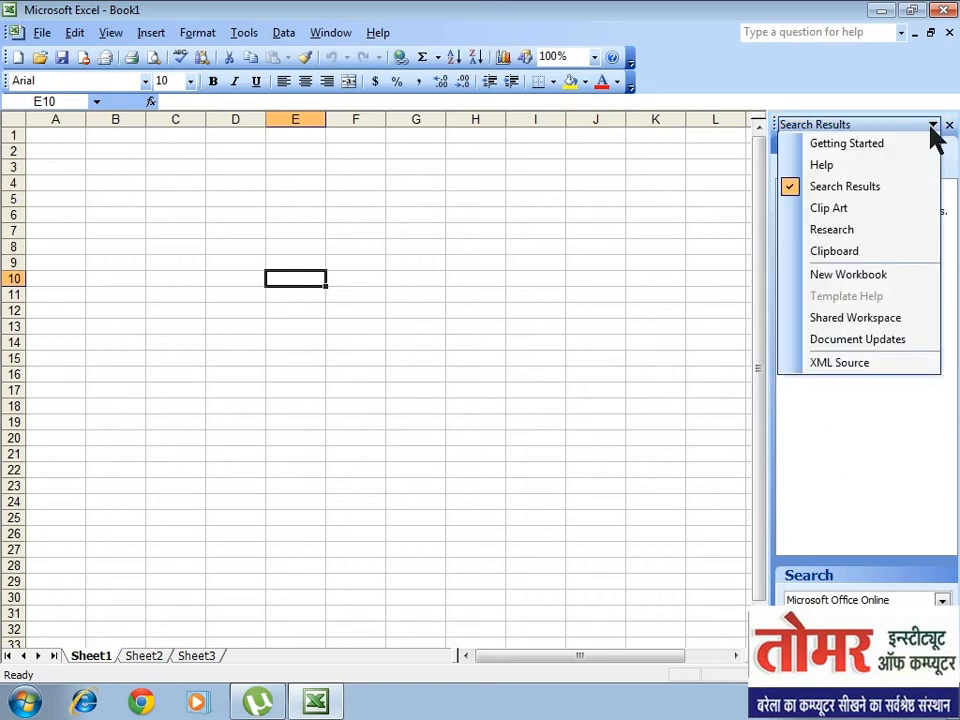
{"action": "left_click", "coordinate": [880, 208]}
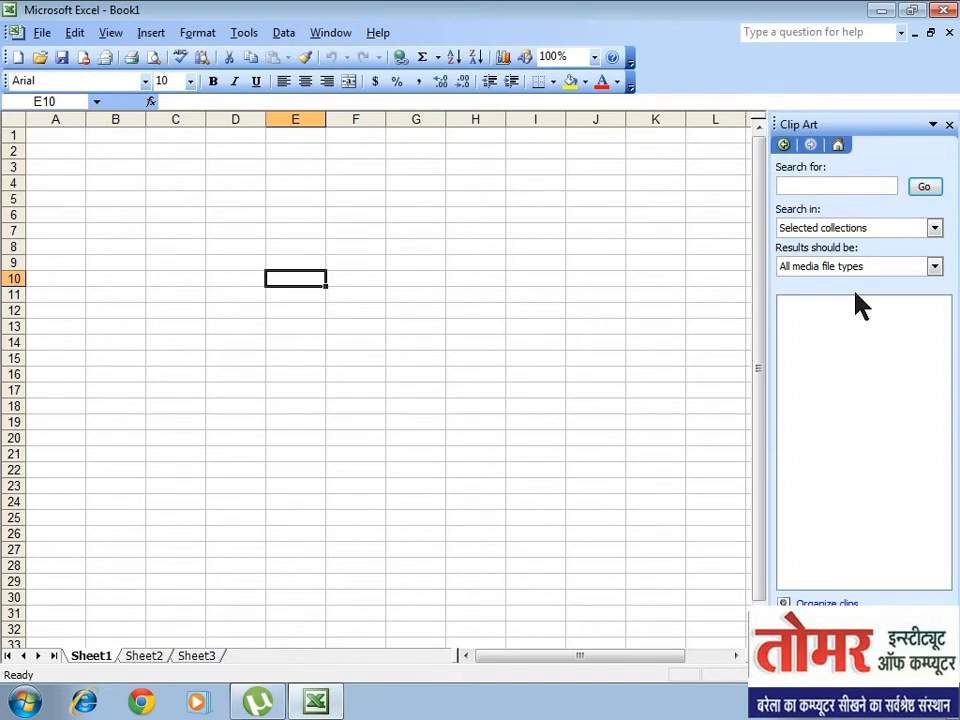
{"action": "left_click", "coordinate": [933, 126]}
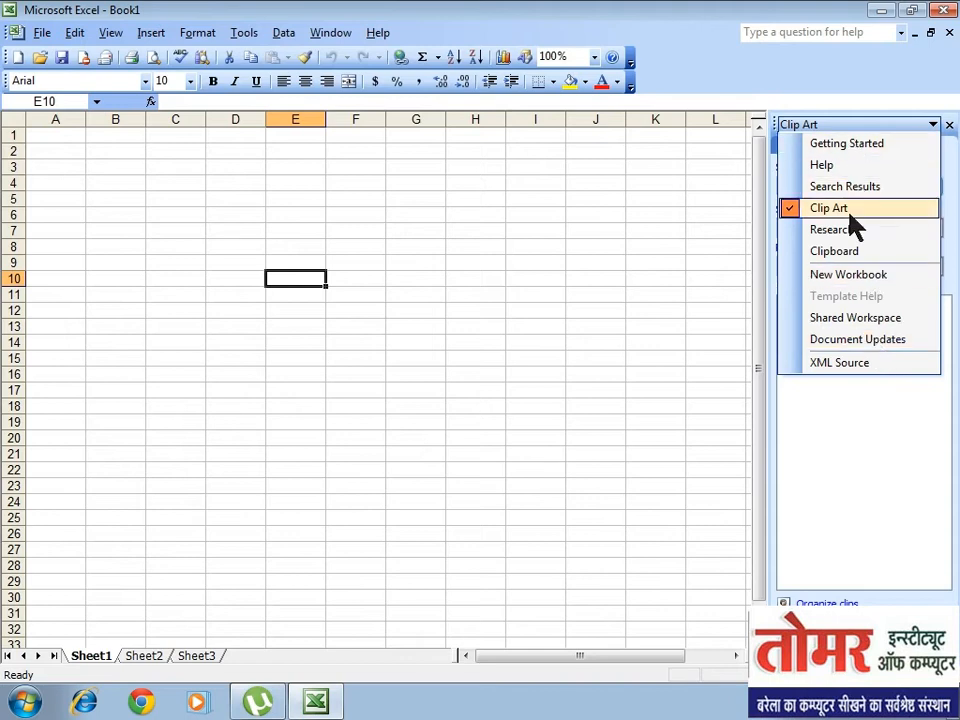
{"action": "left_click", "coordinate": [861, 424]}
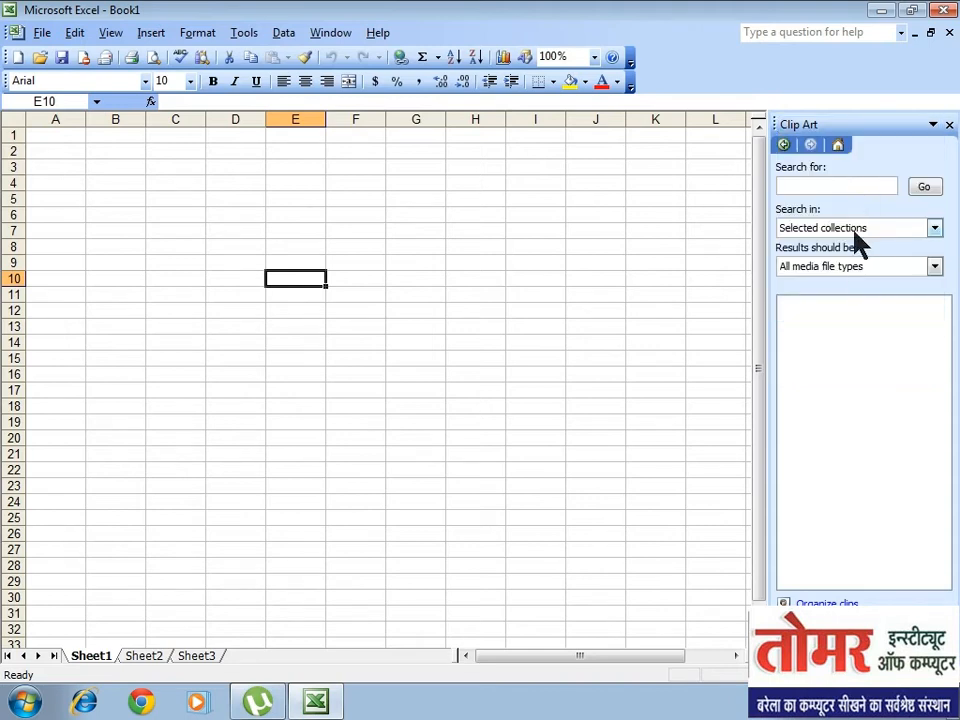
Step: Select the block of cells from A1 to K25, and reduce the selection to cell E10
{"action": "left_click", "coordinate": [550, 297]}
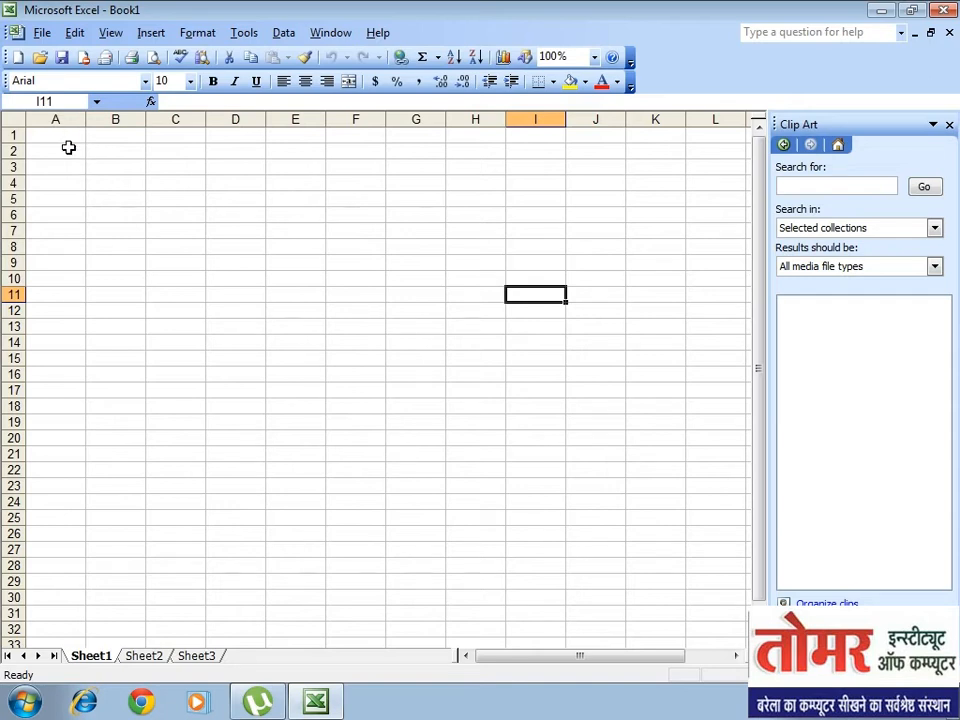
{"action": "left_click_drag", "start_coordinate": [71, 141], "coordinate": [651, 525]}
{"action": "left_click", "coordinate": [290, 284]}
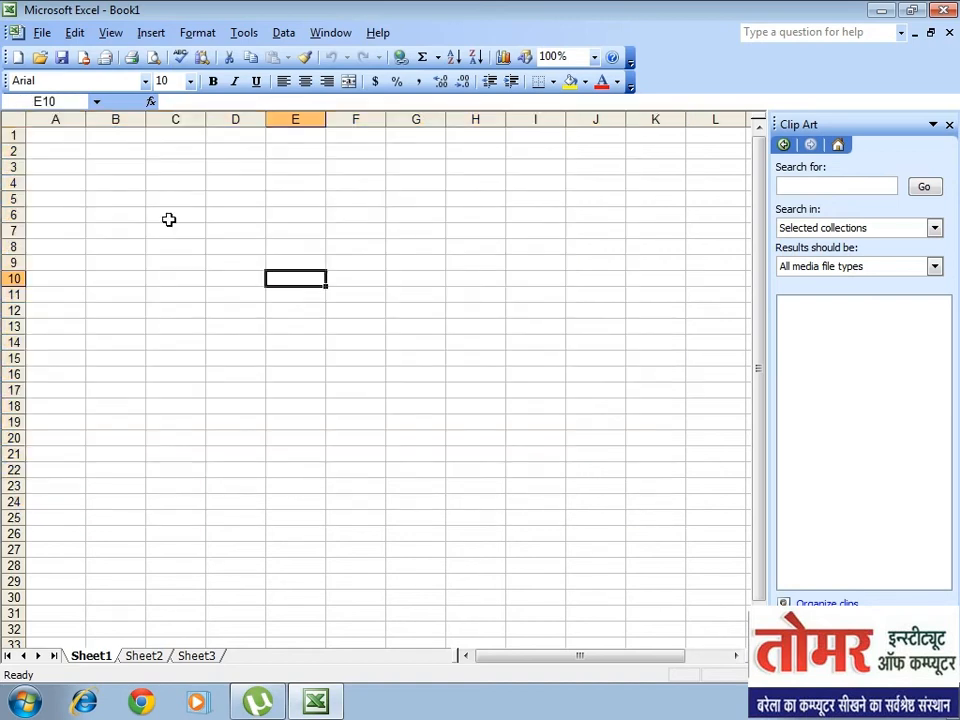
Step: Select columns B and C and a few of the upper rows one at a time, ending on cell D7
{"action": "left_click", "coordinate": [115, 119]}
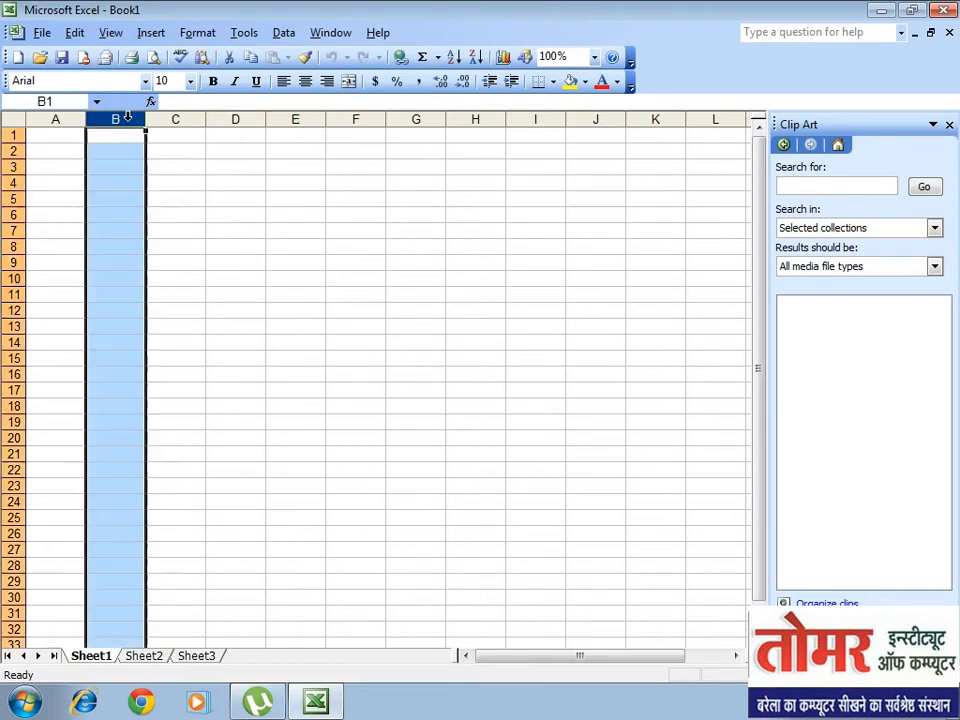
{"action": "left_click", "coordinate": [172, 119]}
{"action": "left_click", "coordinate": [17, 157]}
{"action": "left_click", "coordinate": [13, 182]}
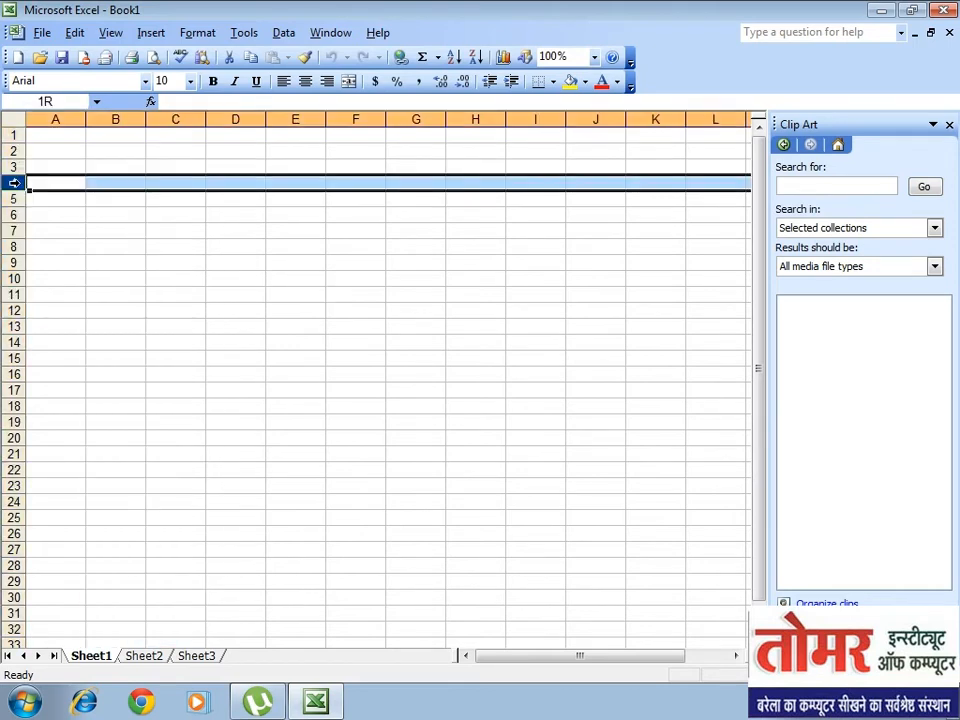
{"action": "left_click", "coordinate": [17, 223]}
{"action": "left_click", "coordinate": [225, 230]}
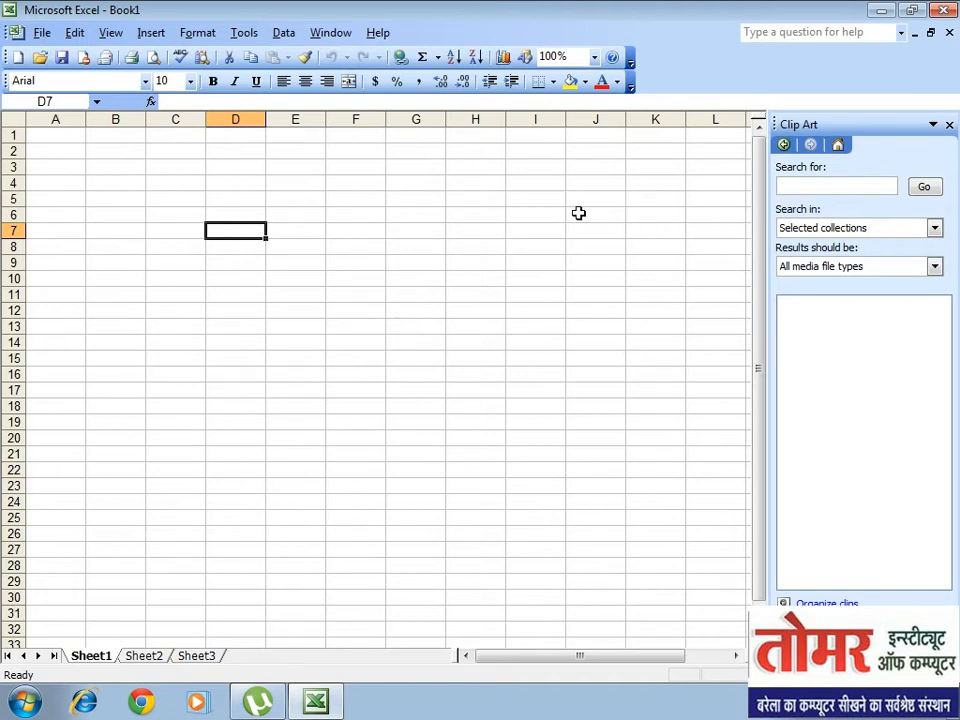
Step: Select each column from A through K in turn, and finish on cell C4
{"action": "left_click", "coordinate": [57, 119]}
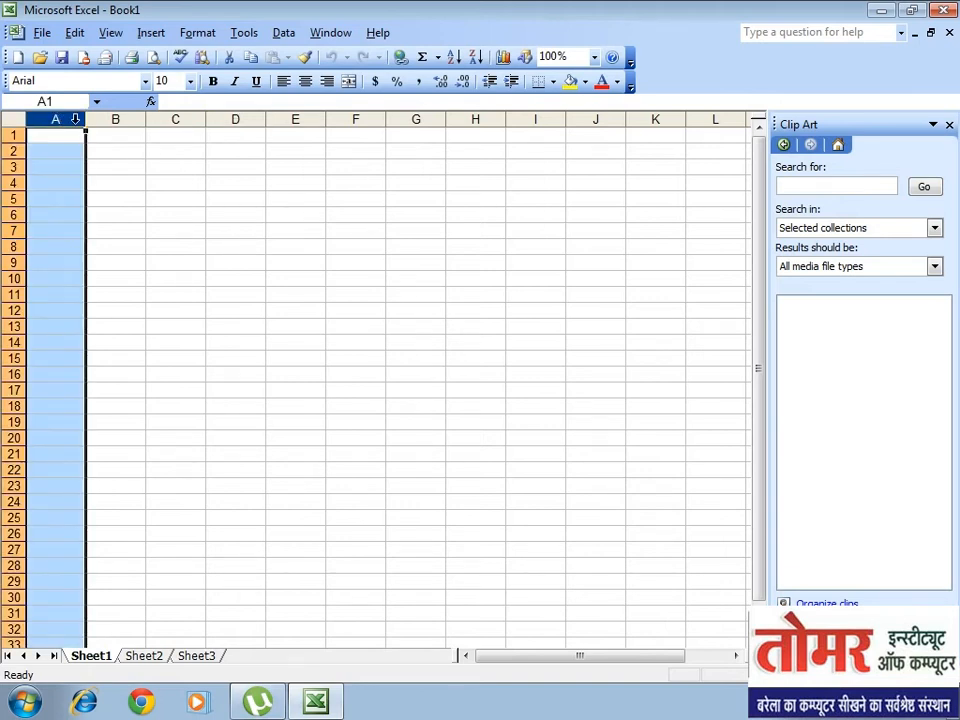
{"action": "left_click", "coordinate": [117, 119]}
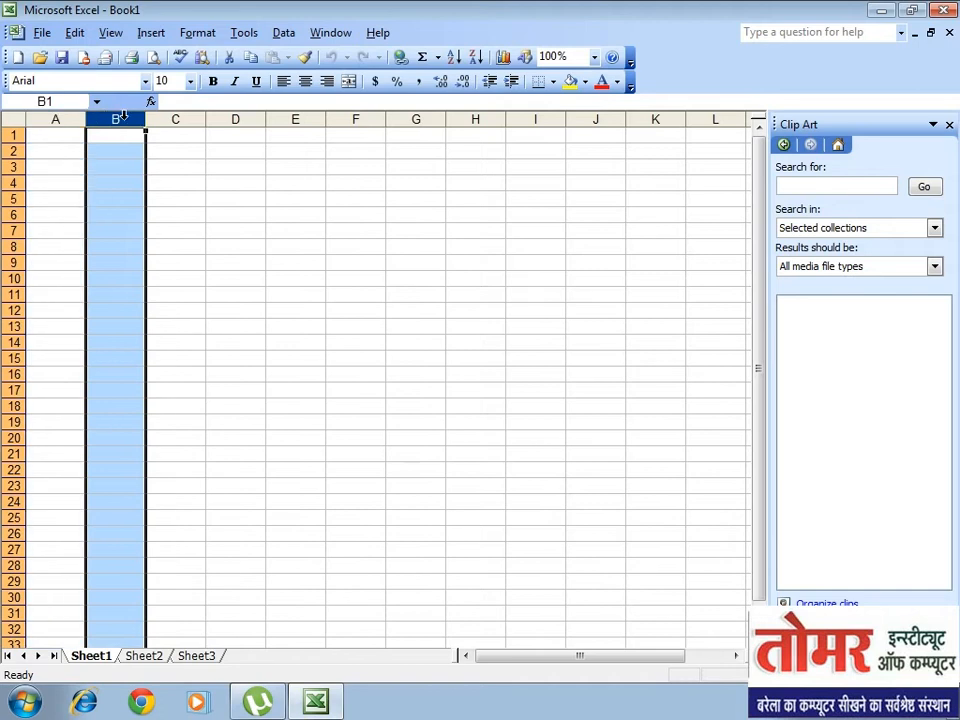
{"action": "left_click", "coordinate": [180, 119]}
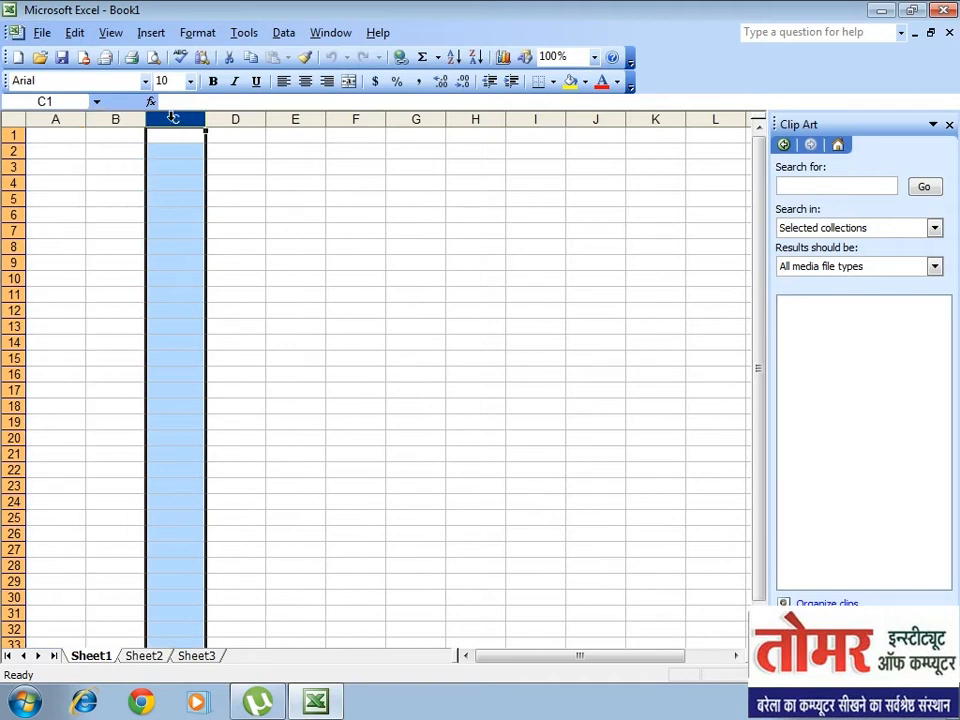
{"action": "left_click", "coordinate": [245, 119]}
{"action": "left_click", "coordinate": [298, 120]}
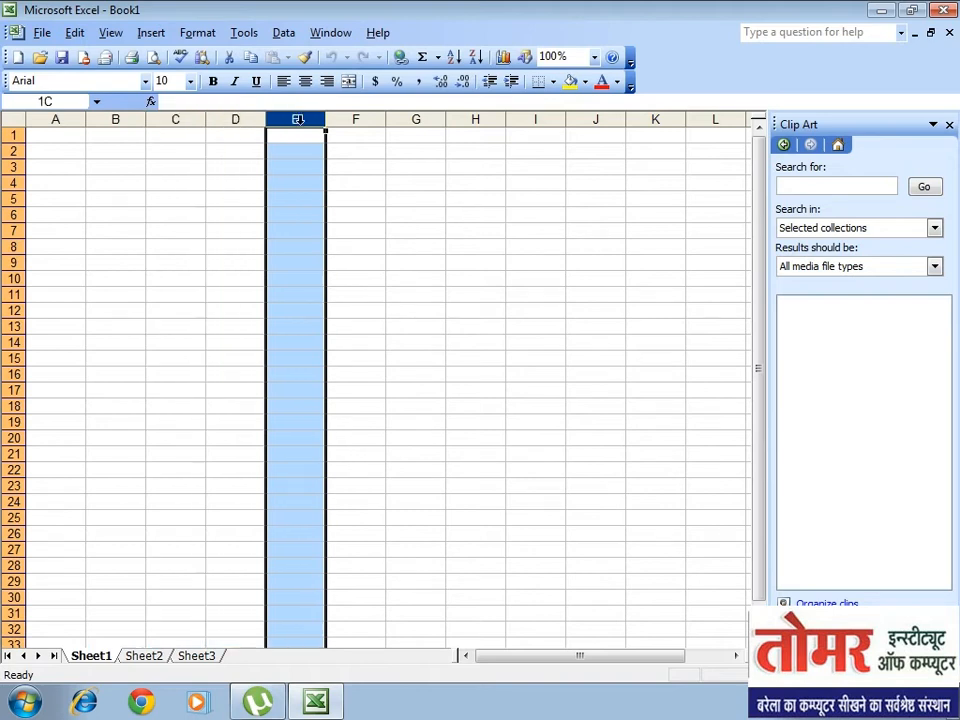
{"action": "left_click", "coordinate": [357, 119]}
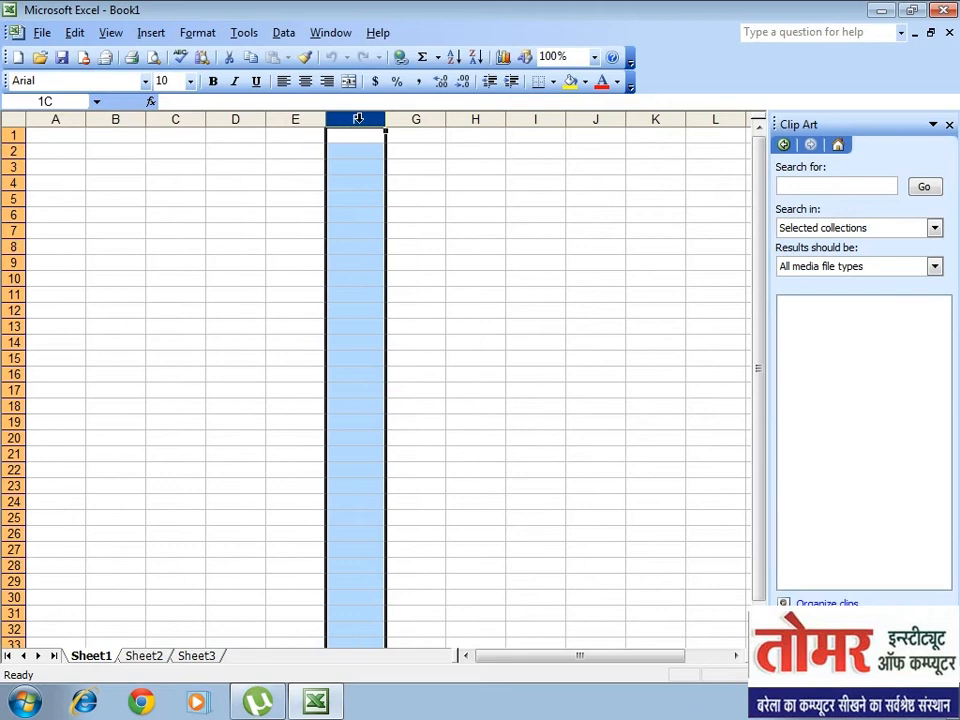
{"action": "left_click", "coordinate": [418, 119]}
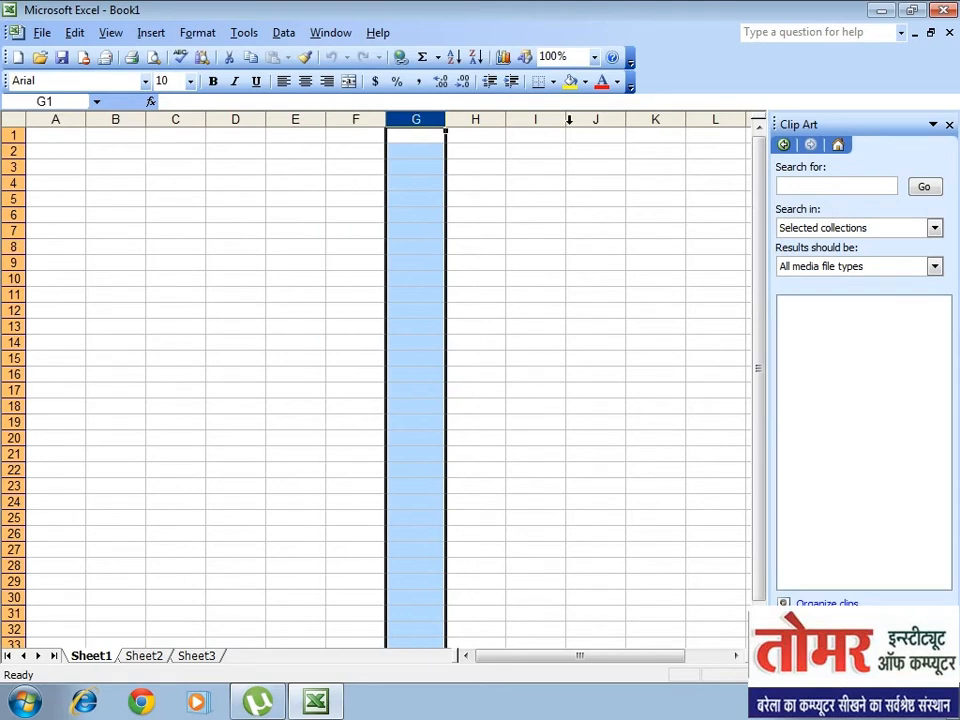
{"action": "left_click", "coordinate": [488, 119]}
{"action": "left_click", "coordinate": [535, 119]}
{"action": "left_click", "coordinate": [585, 119]}
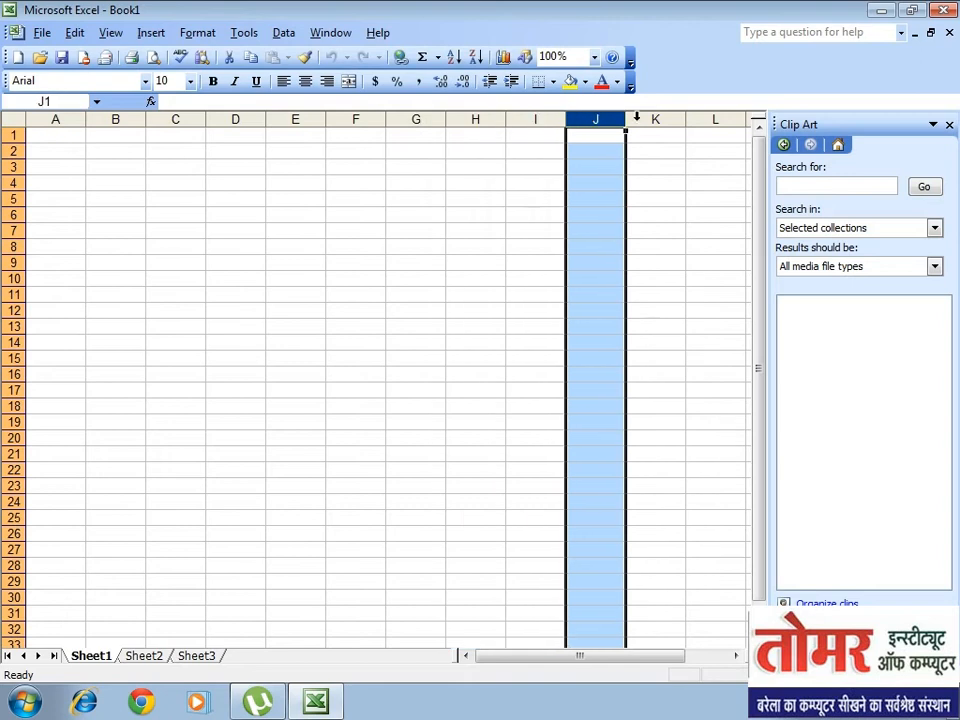
{"action": "left_click", "coordinate": [636, 118]}
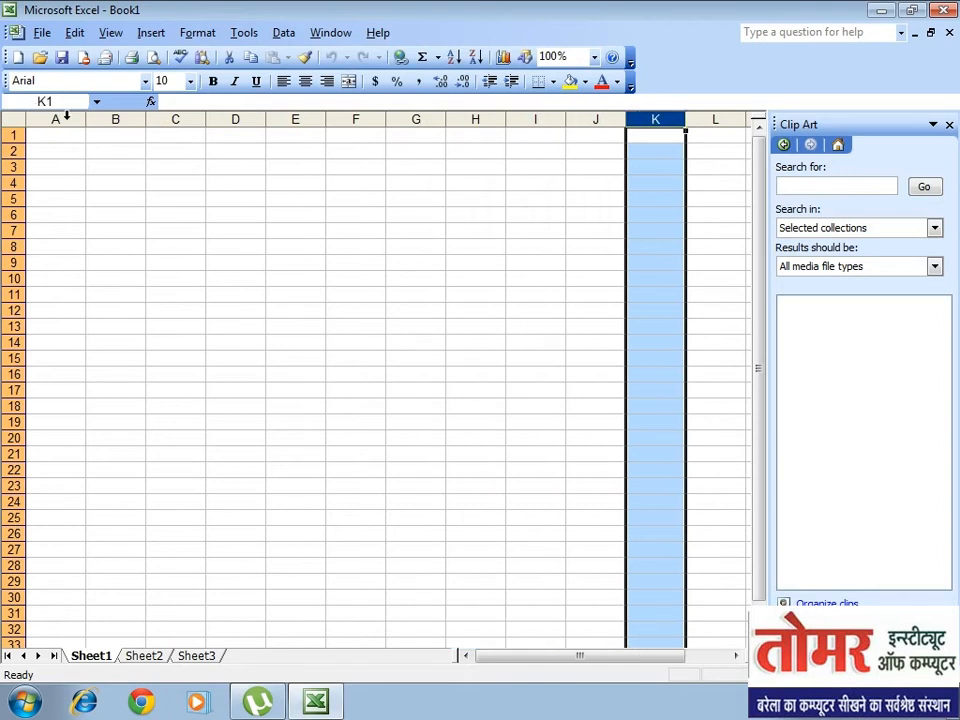
{"action": "left_click", "coordinate": [161, 182]}
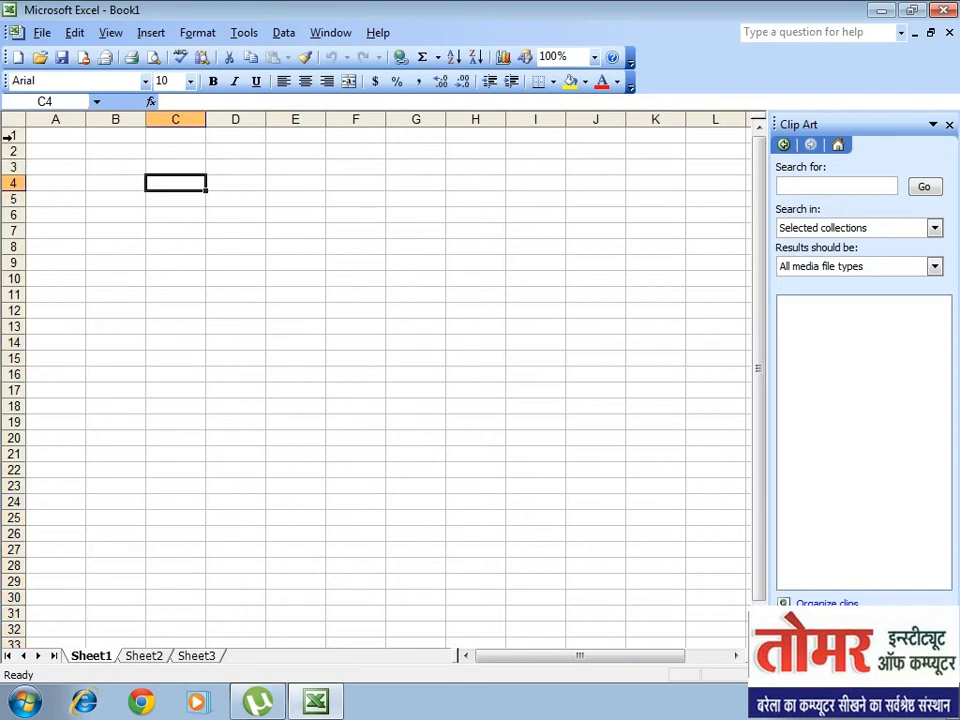
Step: Select each row from 1 through 4 in turn, and finish on cell E8
{"action": "left_click", "coordinate": [8, 135]}
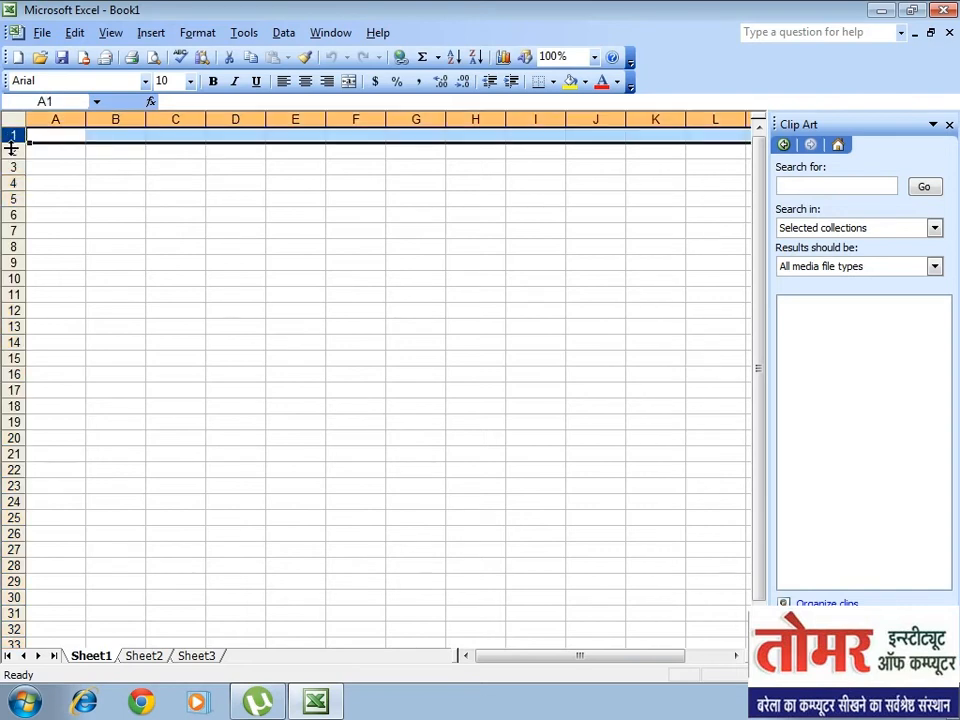
{"action": "left_click", "coordinate": [8, 150]}
{"action": "left_click", "coordinate": [12, 135]}
{"action": "left_click", "coordinate": [10, 150]}
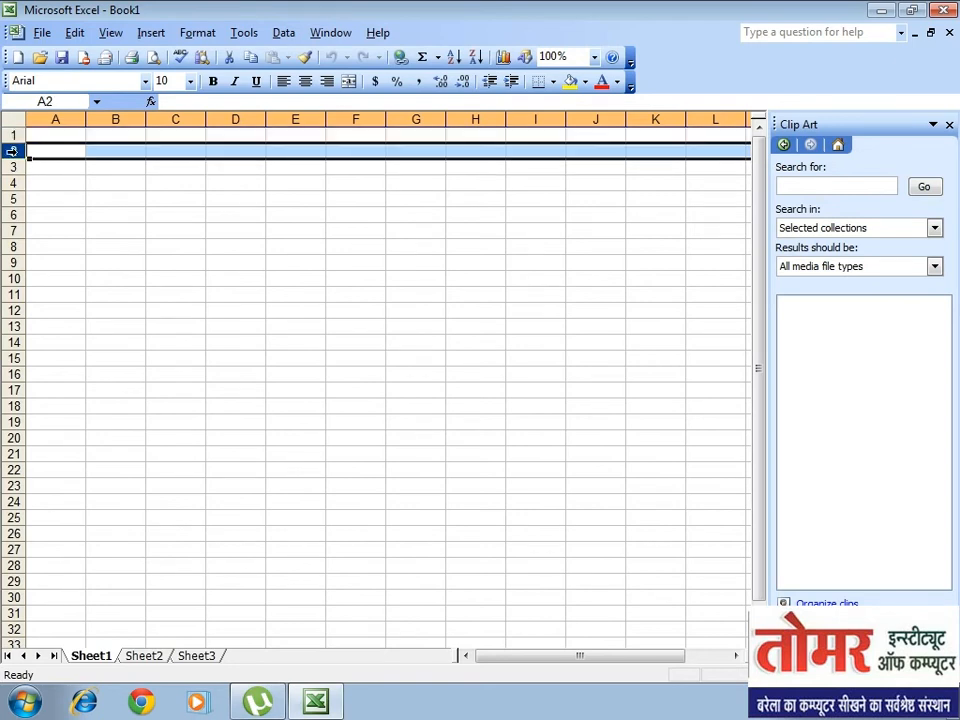
{"action": "left_click", "coordinate": [10, 167]}
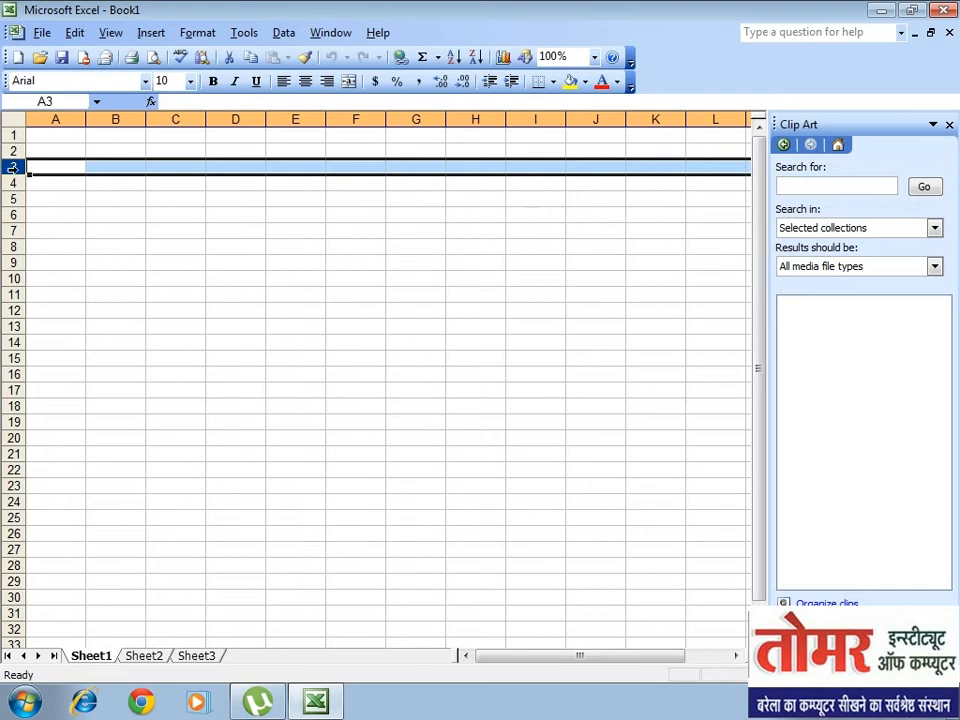
{"action": "left_click", "coordinate": [14, 183]}
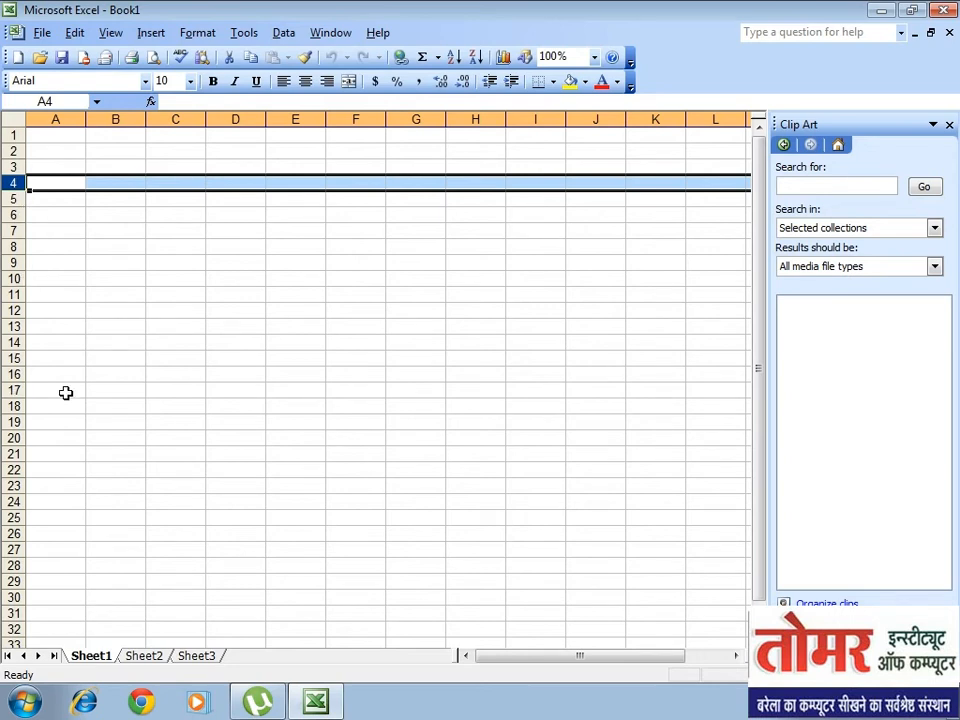
{"action": "left_click", "coordinate": [269, 254]}
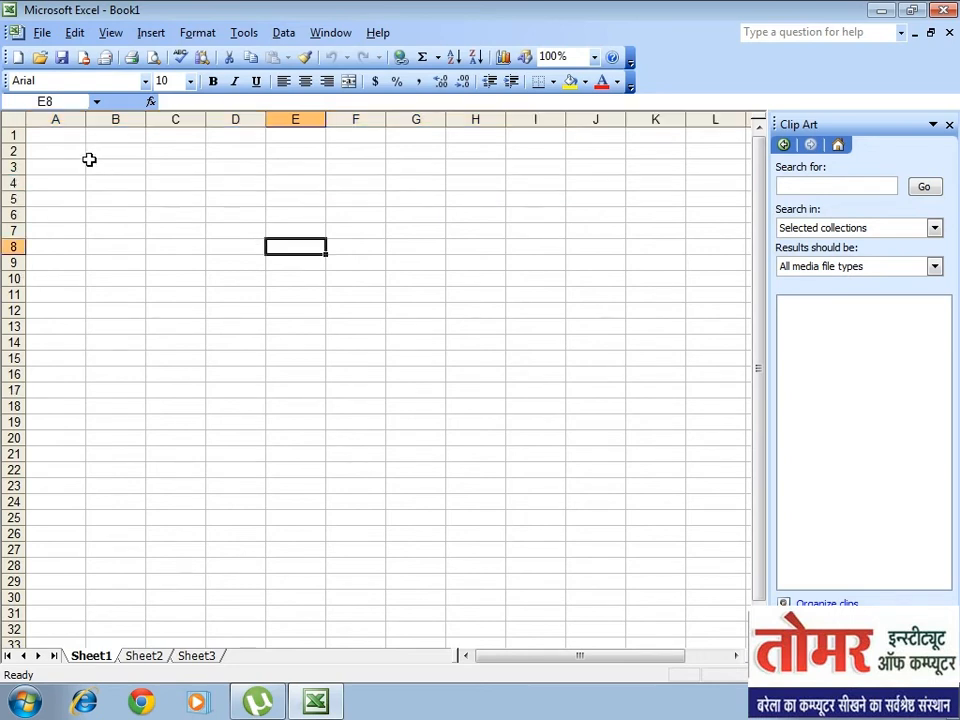
Step: Close the Clip Art task pane, and select the entire worksheet twice, returning to cell A2 and finally B3
{"action": "left_click", "coordinate": [948, 125]}
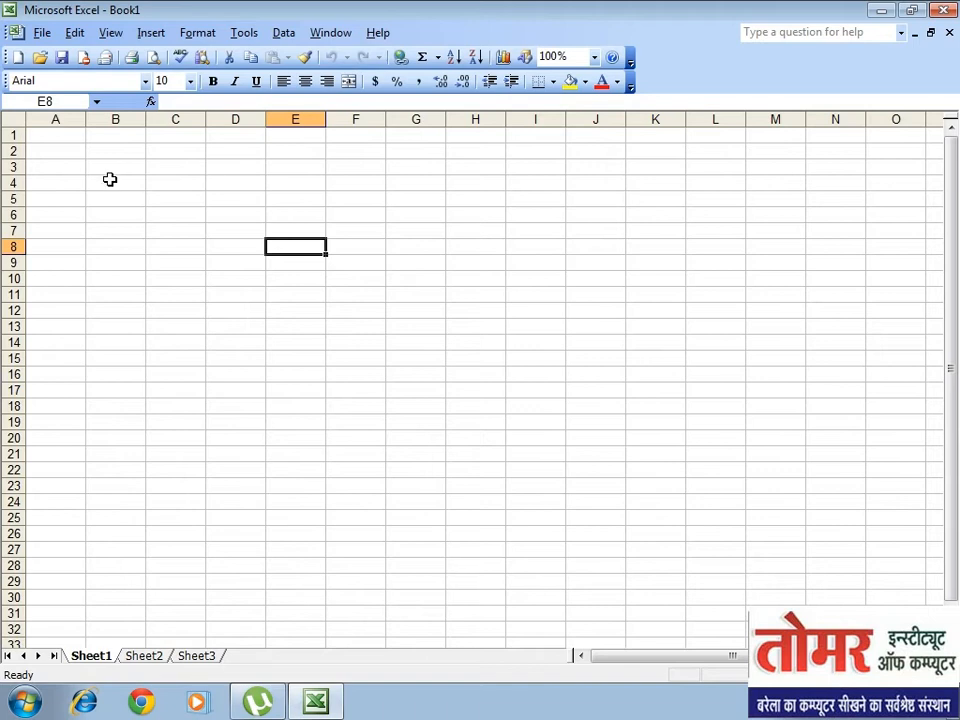
{"action": "left_click", "coordinate": [15, 122]}
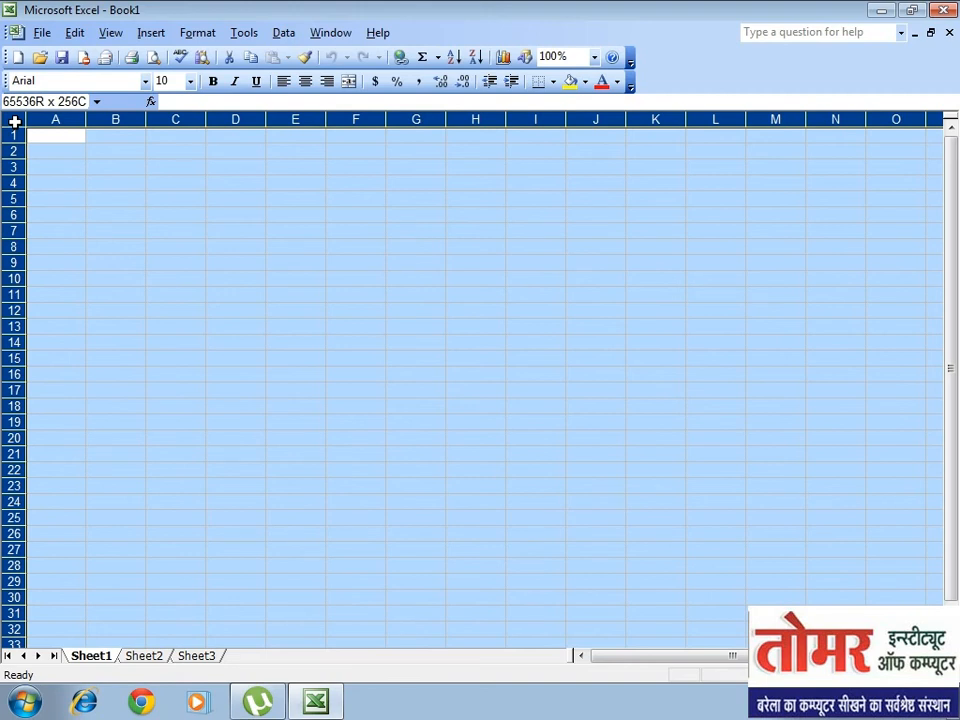
{"action": "left_click", "coordinate": [75, 148]}
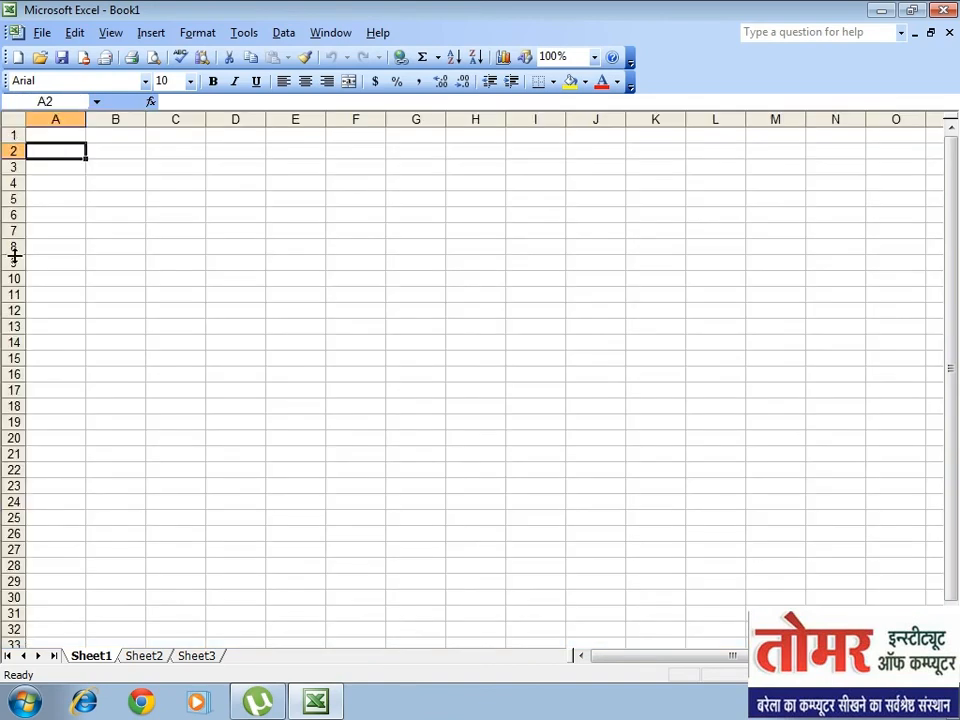
{"action": "left_click", "coordinate": [16, 124]}
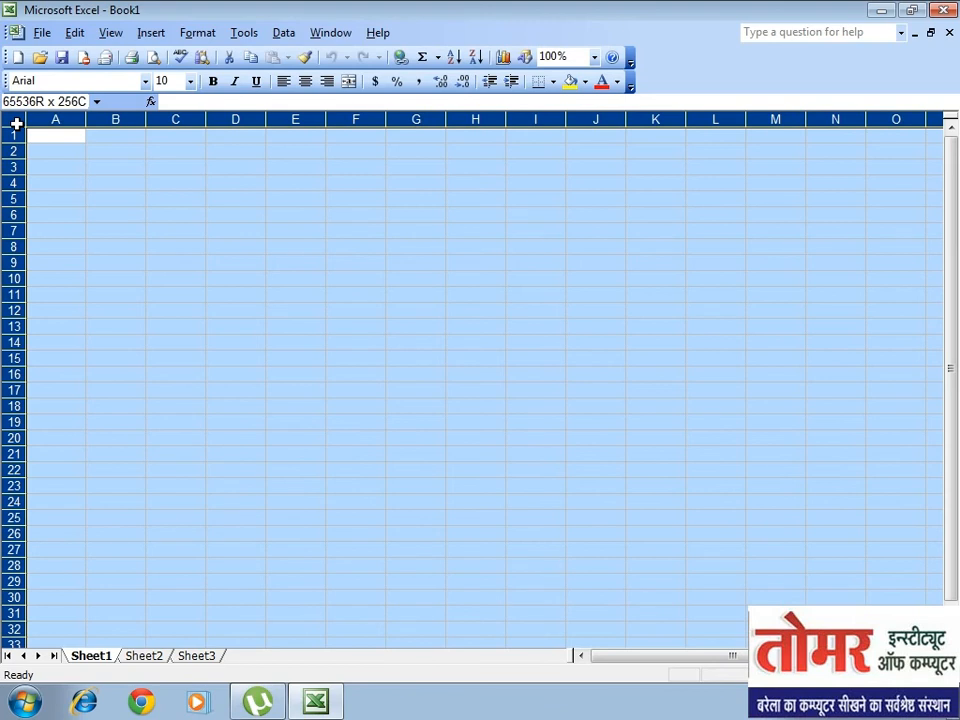
{"action": "left_click", "coordinate": [115, 166]}
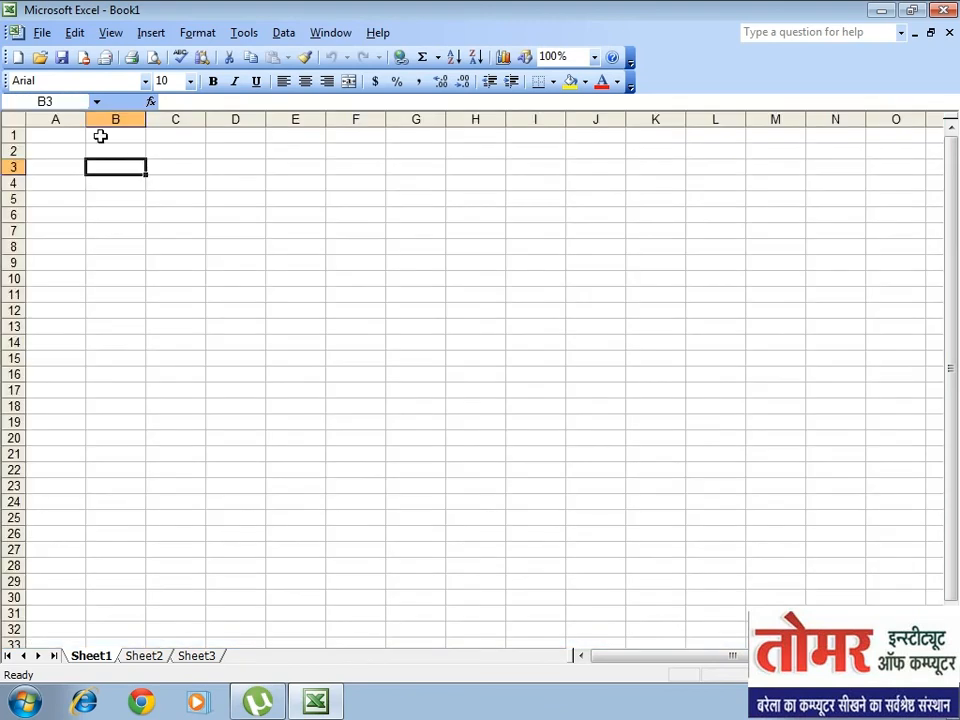
Step: Select columns A, B and C in turn, select the entire worksheet, and return to cell A1
{"action": "left_click", "coordinate": [70, 119]}
{"action": "left_click", "coordinate": [115, 118]}
{"action": "left_click", "coordinate": [175, 119]}
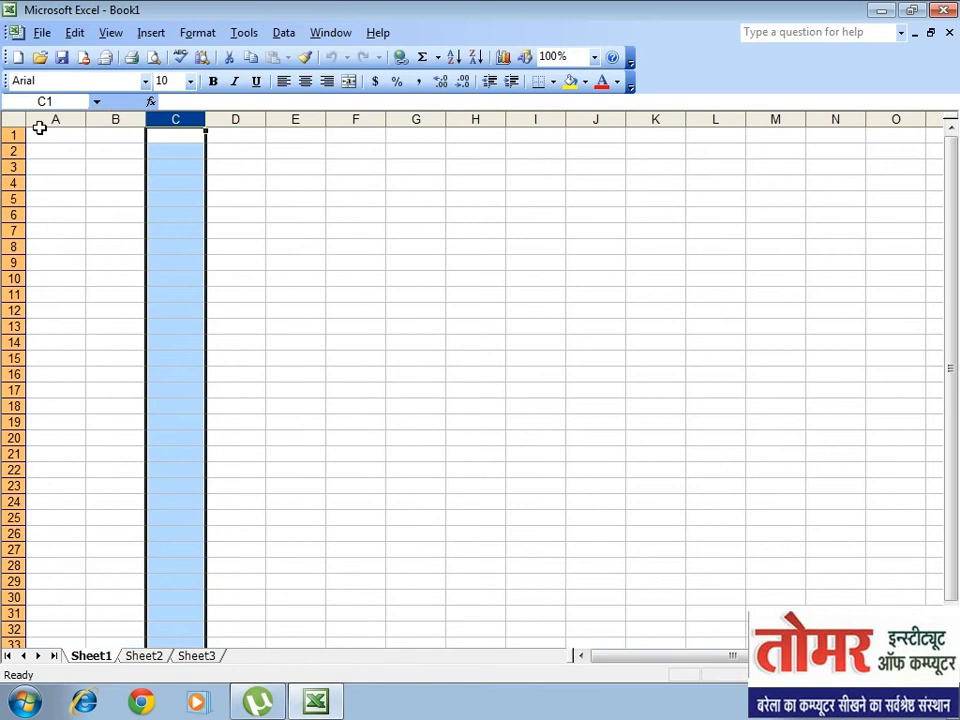
{"action": "left_click", "coordinate": [16, 121]}
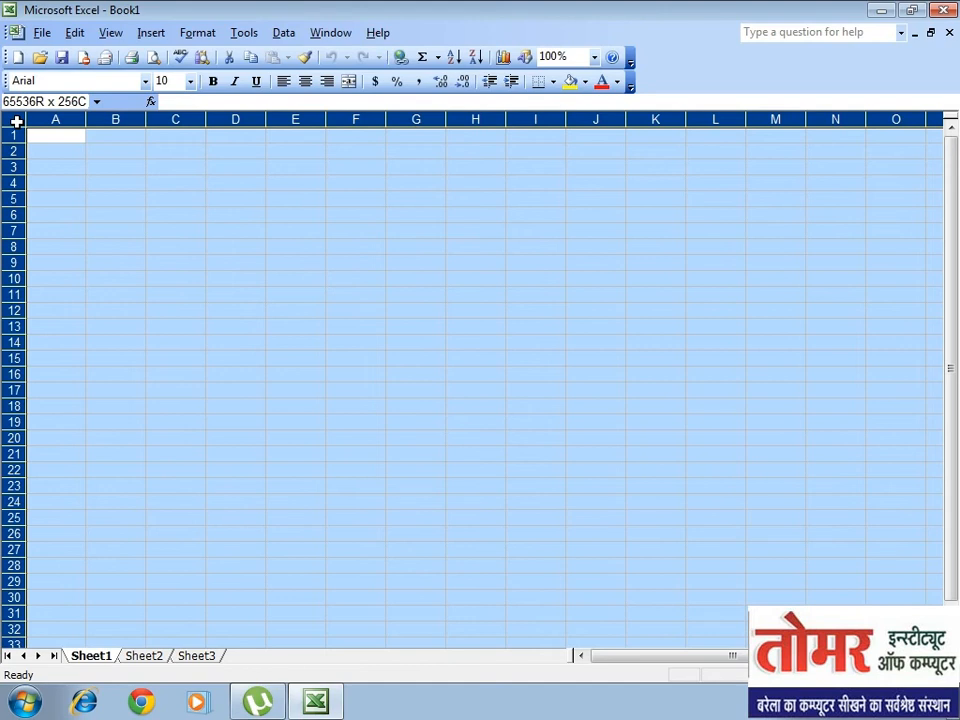
{"action": "left_click", "coordinate": [58, 134]}
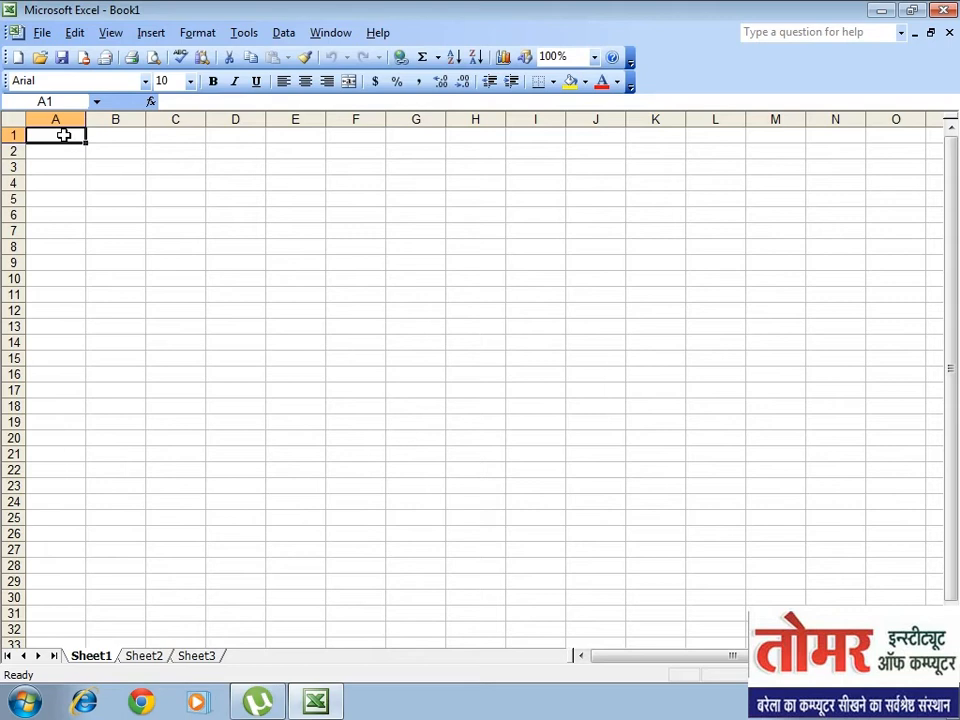
Step: Jump around the worksheet's corners from A1 to IV1, IV65536 and A65536, and go back to A1
{"action": "key", "text": "ctrl+Right"}
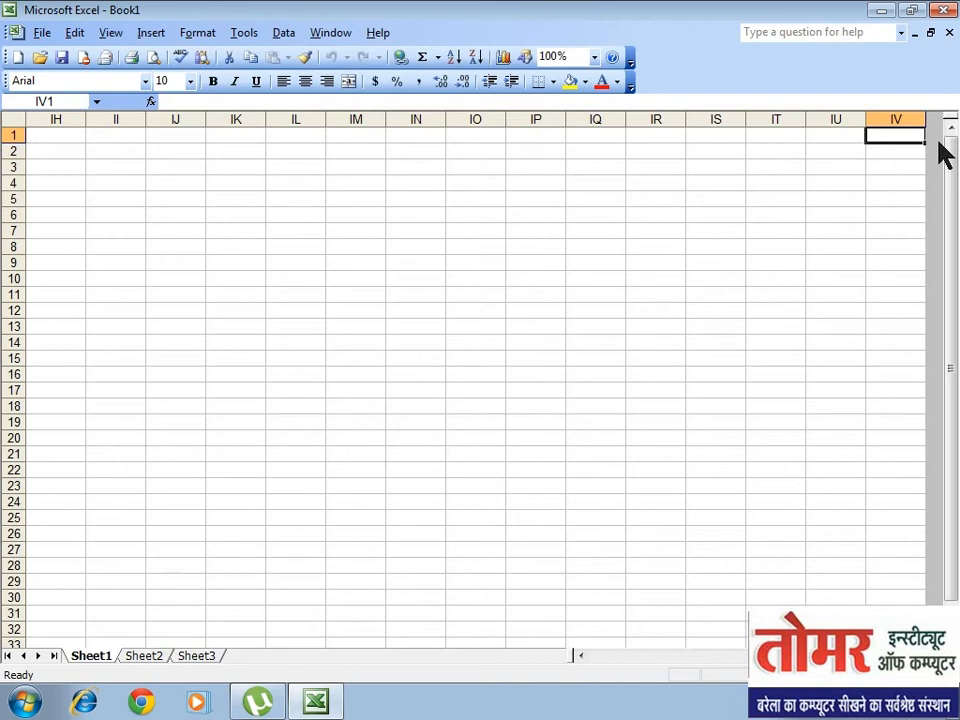
{"action": "key", "text": "ctrl+Down"}
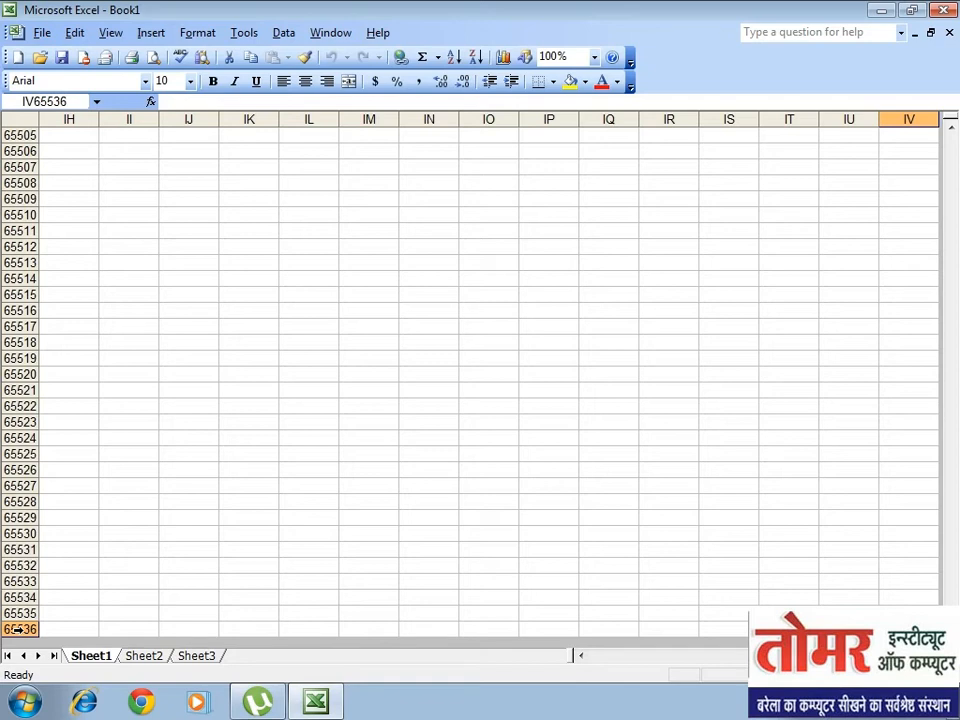
{"action": "key", "text": "ctrl+Left"}
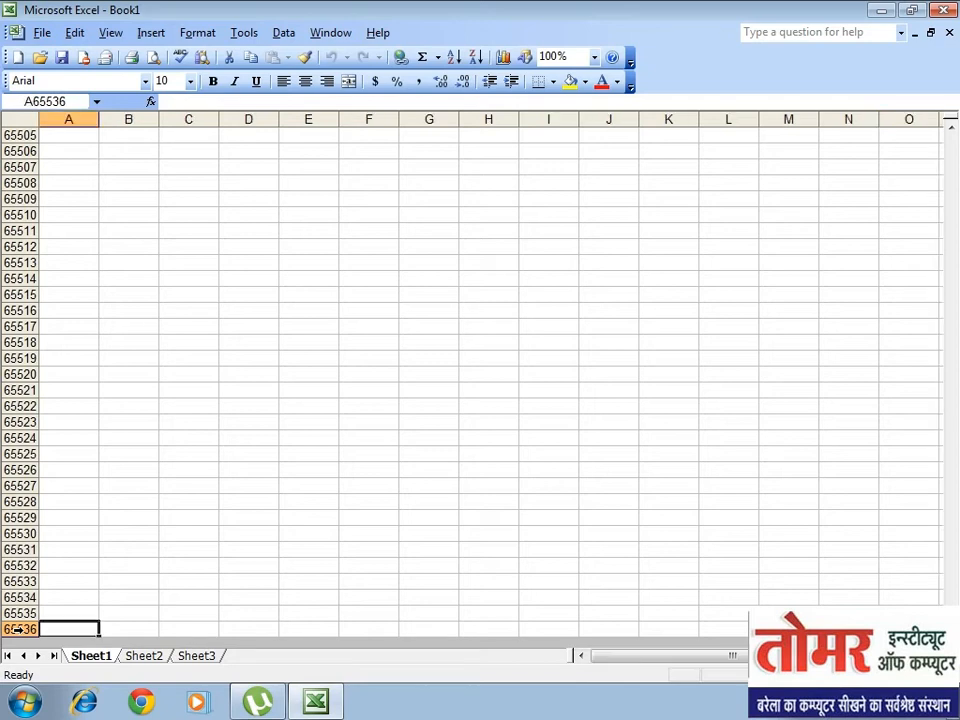
{"action": "key", "text": "ctrl+Up"}
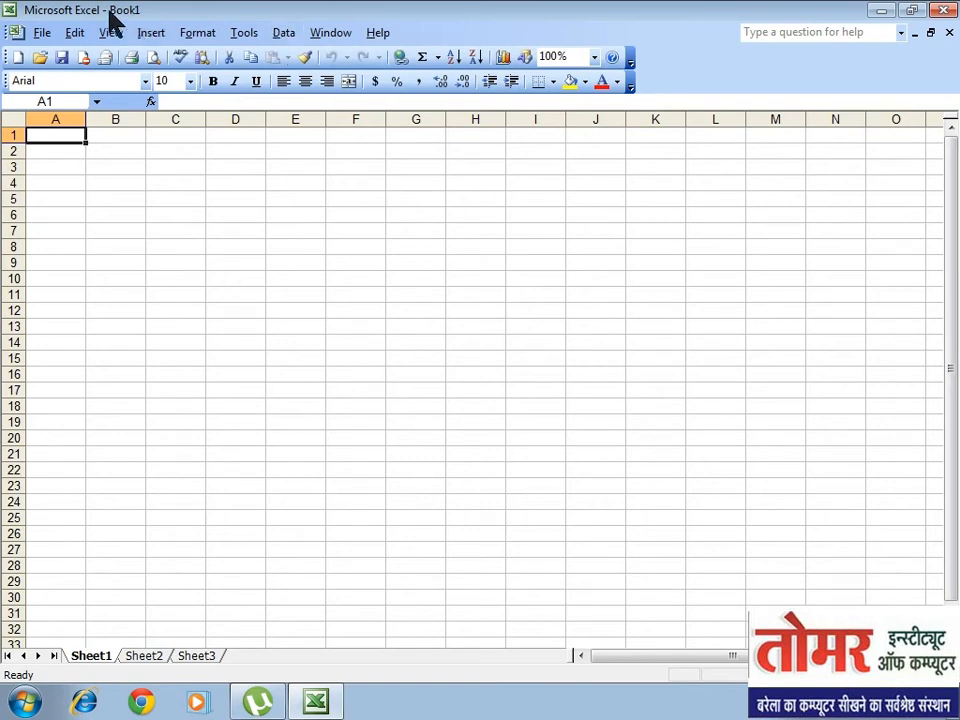
Step: Switch repeatedly among Sheet1, Sheet2 and Sheet3 in the workbook, finishing on Sheet1
{"action": "left_click", "coordinate": [146, 656]}
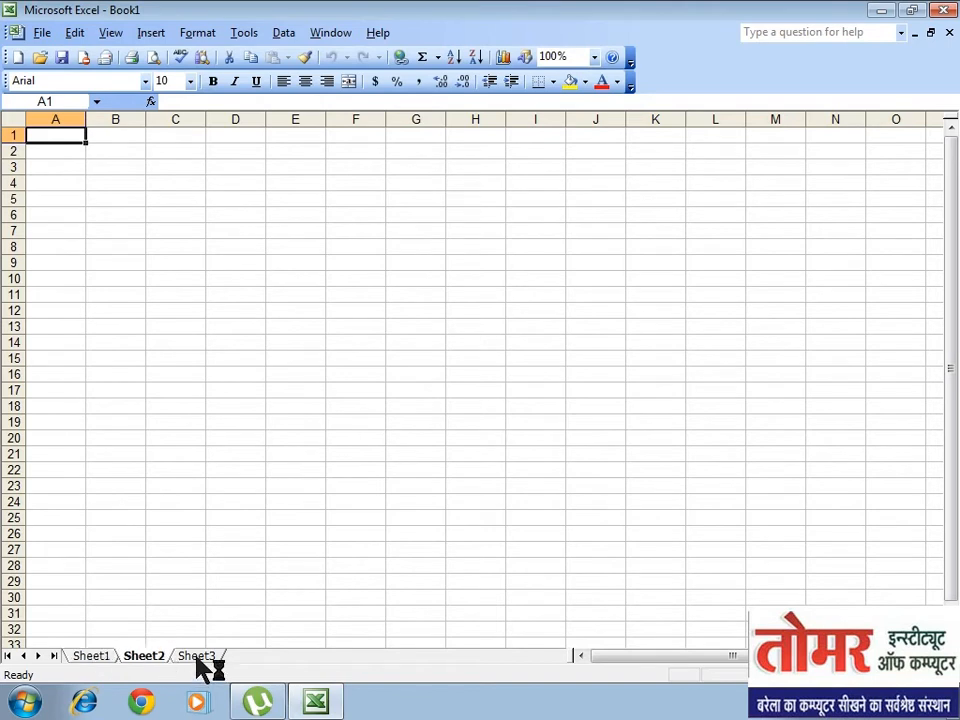
{"action": "left_click", "coordinate": [197, 657]}
{"action": "left_click", "coordinate": [100, 657]}
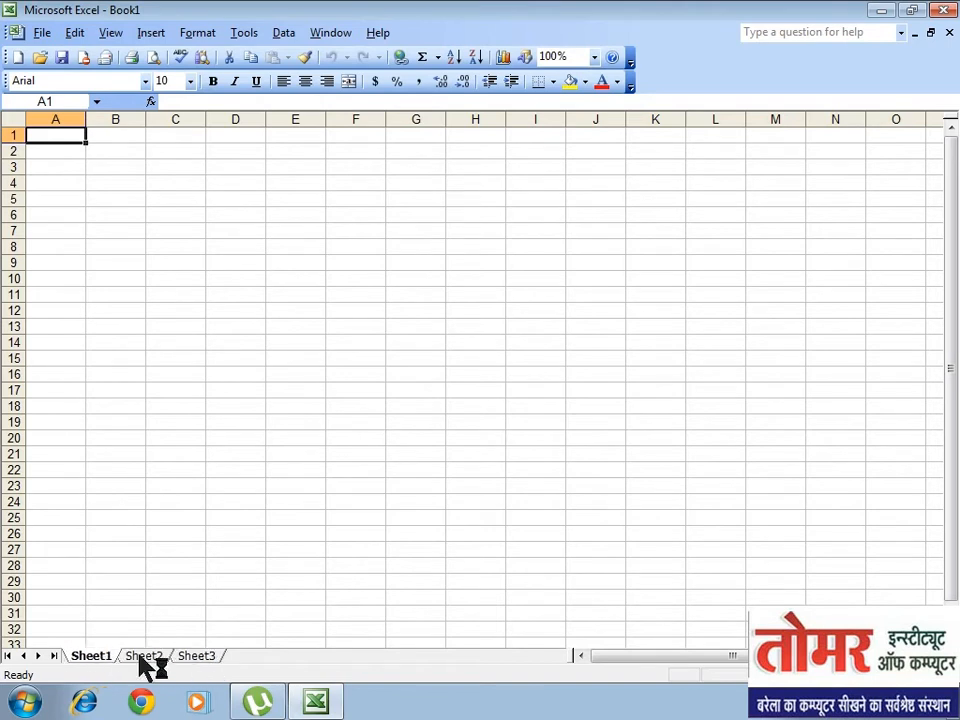
{"action": "left_click", "coordinate": [146, 657]}
{"action": "left_click", "coordinate": [196, 656]}
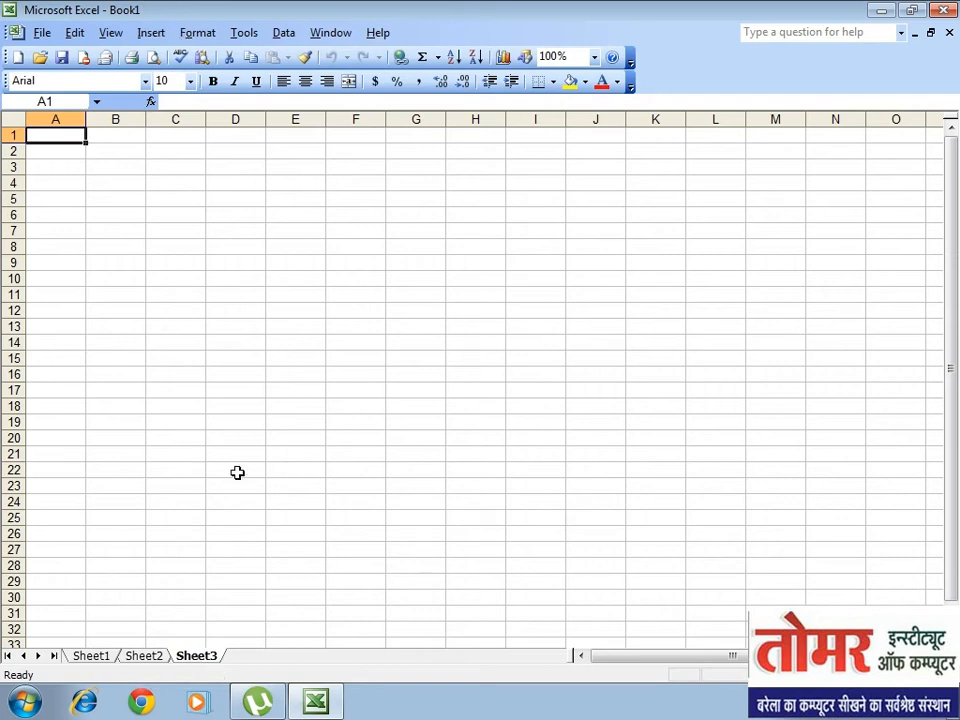
{"action": "left_click", "coordinate": [89, 657]}
{"action": "left_click", "coordinate": [141, 657]}
{"action": "left_click", "coordinate": [205, 656]}
{"action": "left_click", "coordinate": [90, 655]}
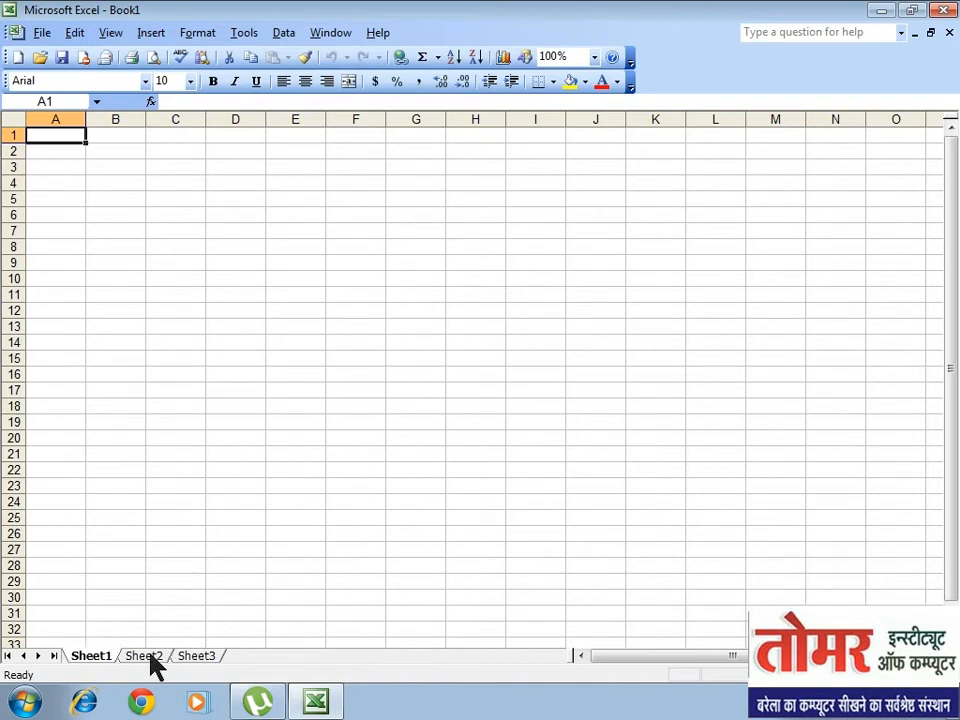
{"action": "left_click", "coordinate": [146, 656]}
{"action": "left_click", "coordinate": [196, 656]}
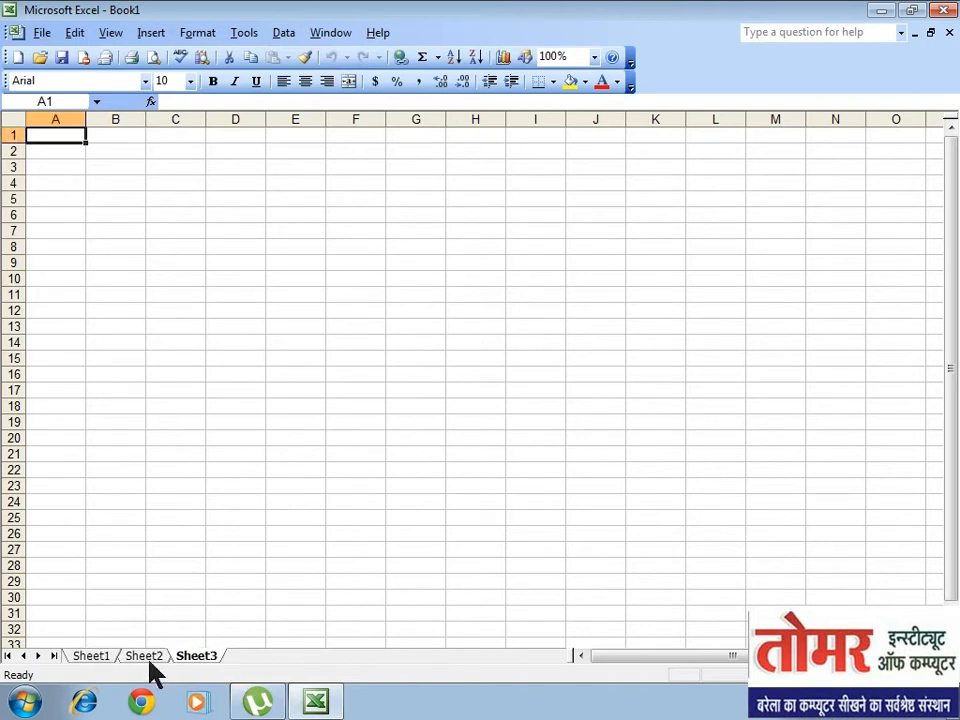
{"action": "left_click", "coordinate": [95, 660]}
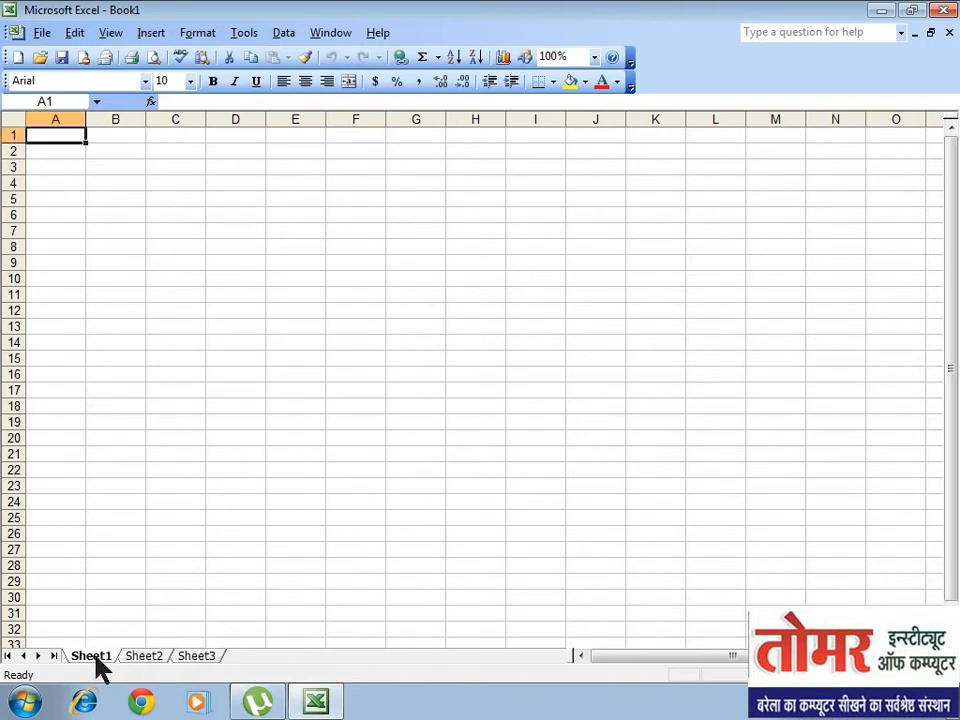
Step: On Sheet1, select columns A through D and rows 1 through 3 one at a time, finishing on cell B8
{"action": "left_click", "coordinate": [73, 119]}
{"action": "left_click", "coordinate": [115, 119]}
{"action": "left_click", "coordinate": [163, 119]}
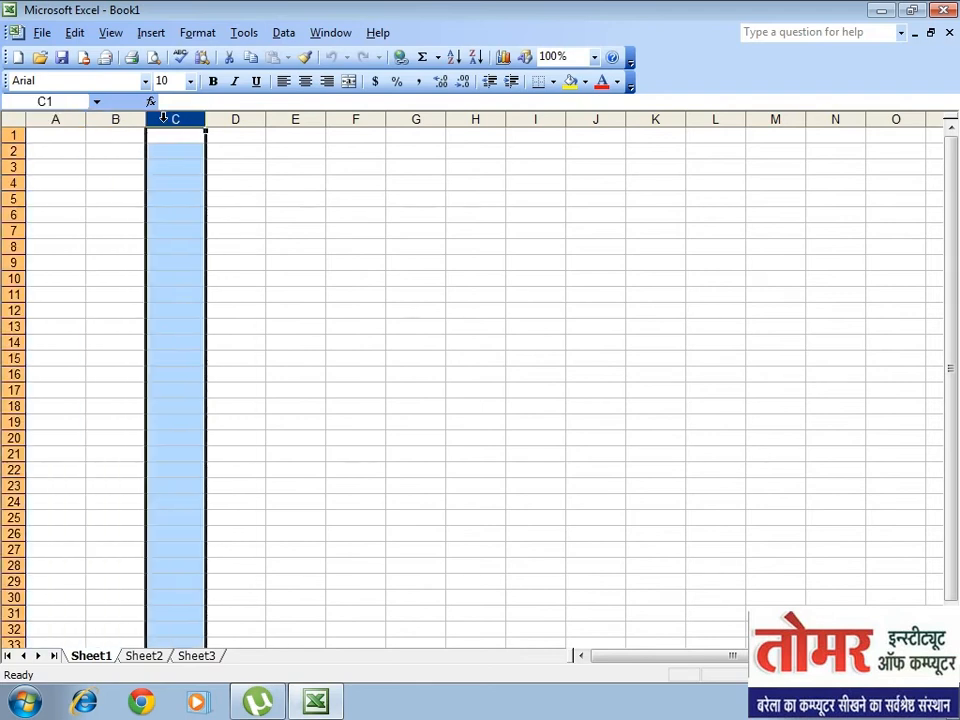
{"action": "left_click", "coordinate": [230, 119]}
{"action": "left_click", "coordinate": [14, 135]}
{"action": "left_click", "coordinate": [13, 151]}
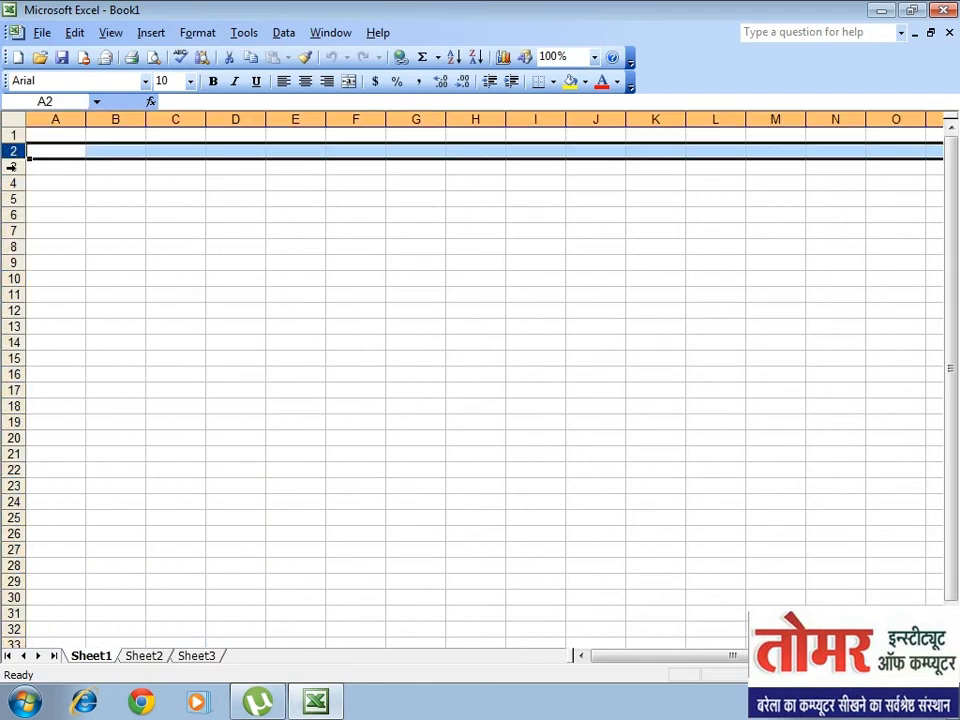
{"action": "left_click", "coordinate": [13, 167]}
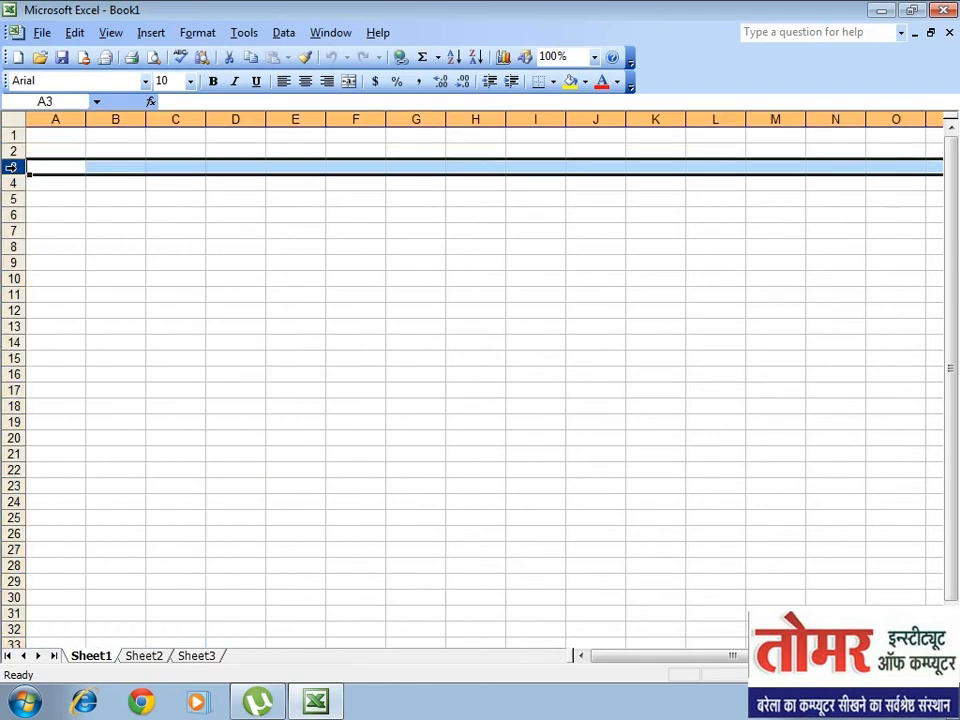
{"action": "left_click", "coordinate": [100, 251]}
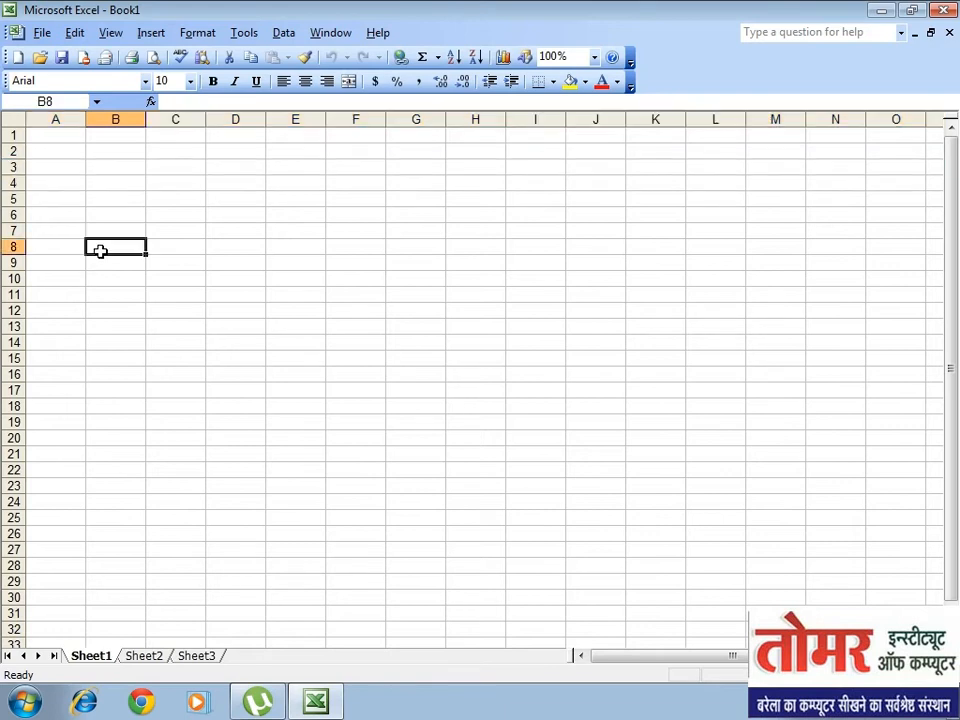
Step: On Sheet3, select columns A and C, and rows 1, 5 and 8, one at a time
{"action": "left_click", "coordinate": [195, 656]}
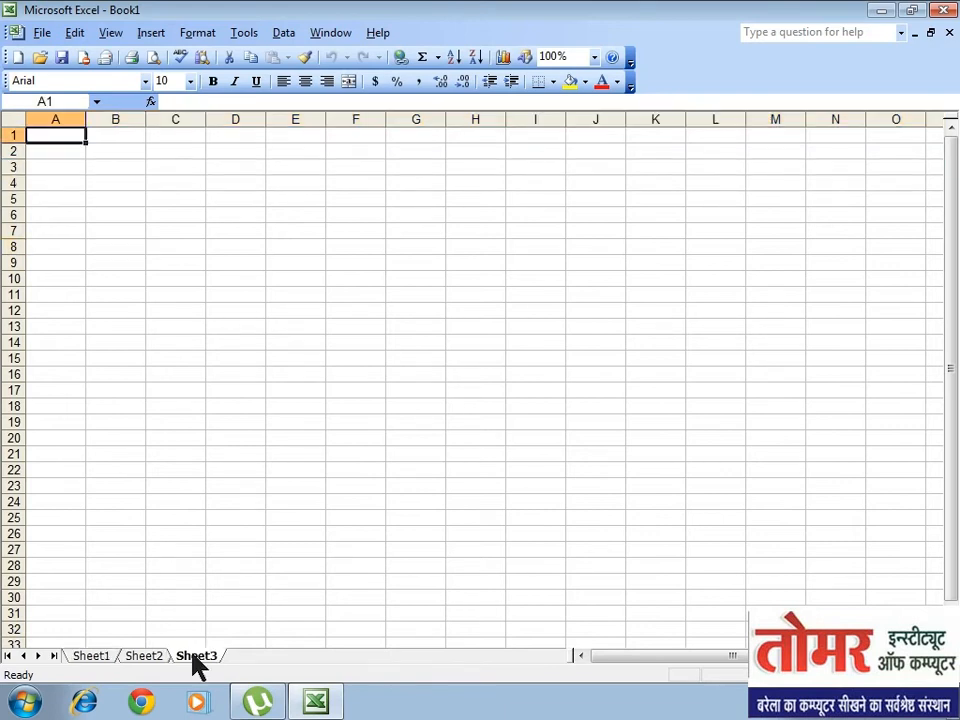
{"action": "left_click", "coordinate": [55, 119]}
{"action": "left_click", "coordinate": [177, 118]}
{"action": "left_click", "coordinate": [9, 135]}
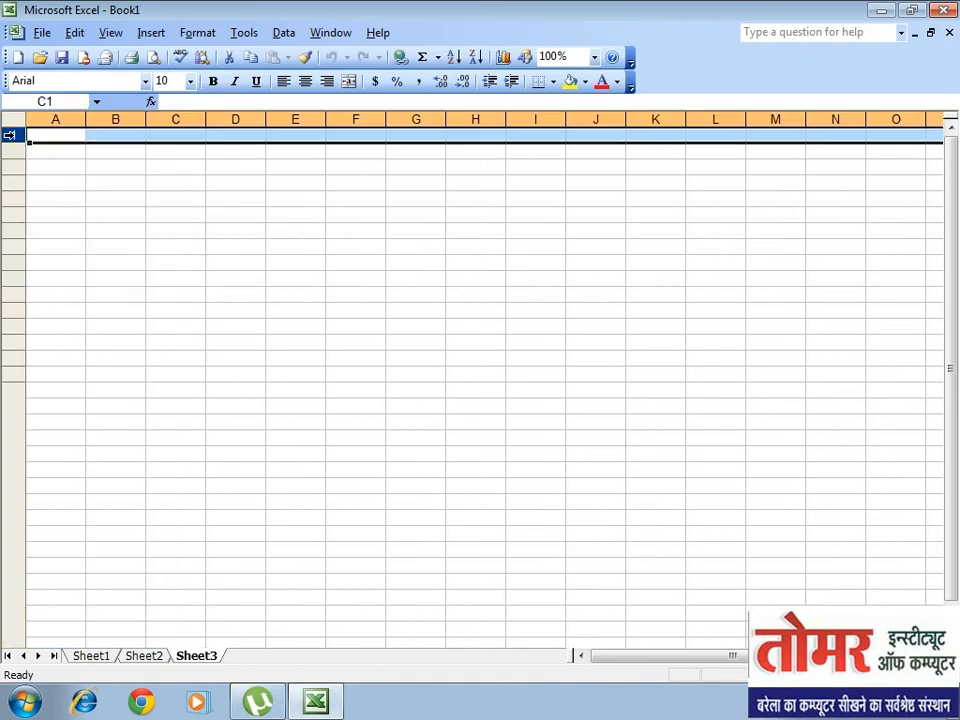
{"action": "left_click", "coordinate": [9, 199]}
{"action": "left_click", "coordinate": [9, 247]}
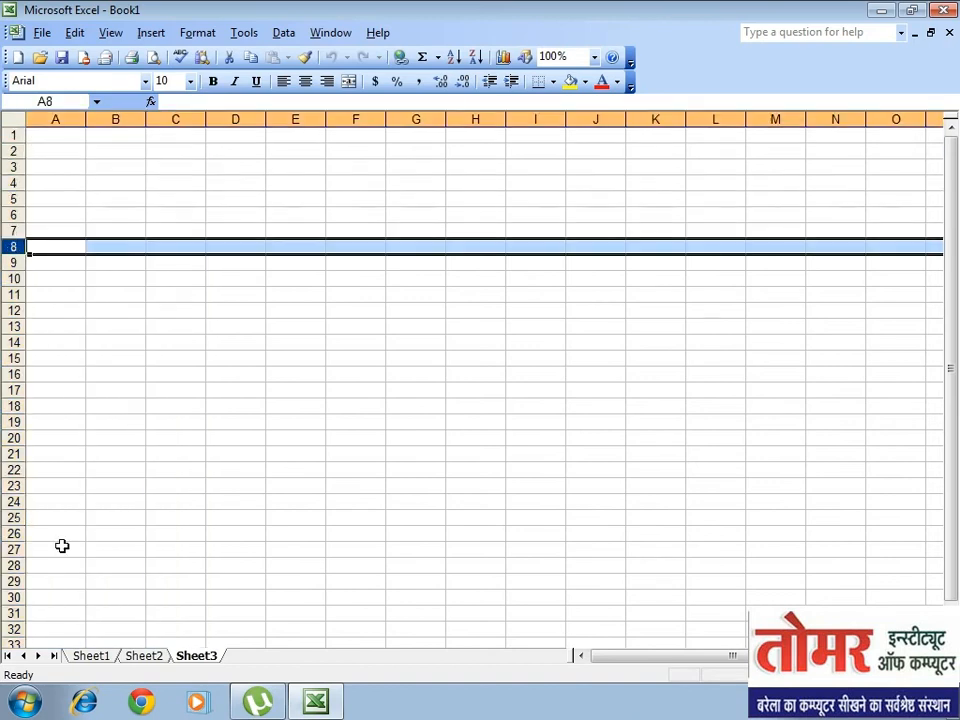
Step: Return to Sheet1 and select the ranges C3:L22 and A1:M24 in turn, finishing on cell D8
{"action": "left_click", "coordinate": [90, 657]}
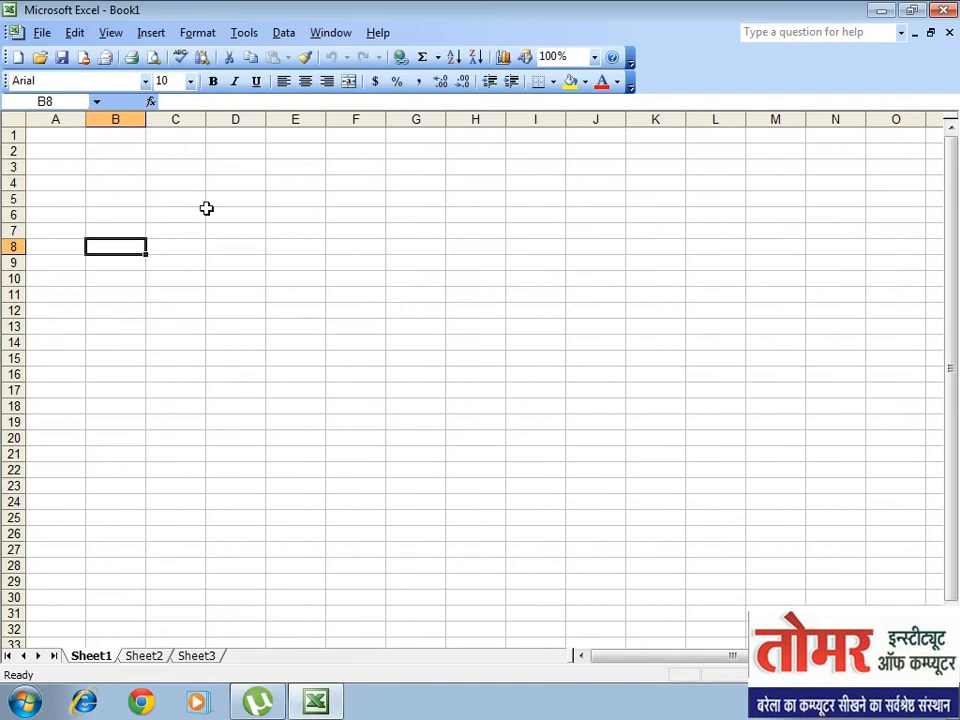
{"action": "left_click_drag", "start_coordinate": [175, 167], "coordinate": [688, 468]}
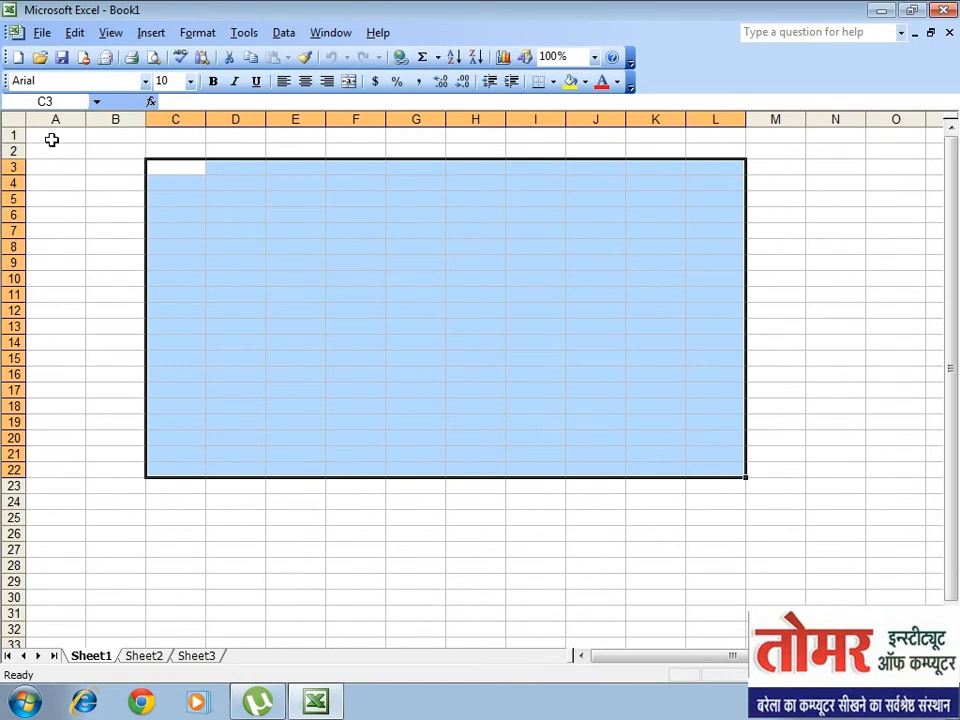
{"action": "left_click_drag", "start_coordinate": [48, 141], "coordinate": [748, 502]}
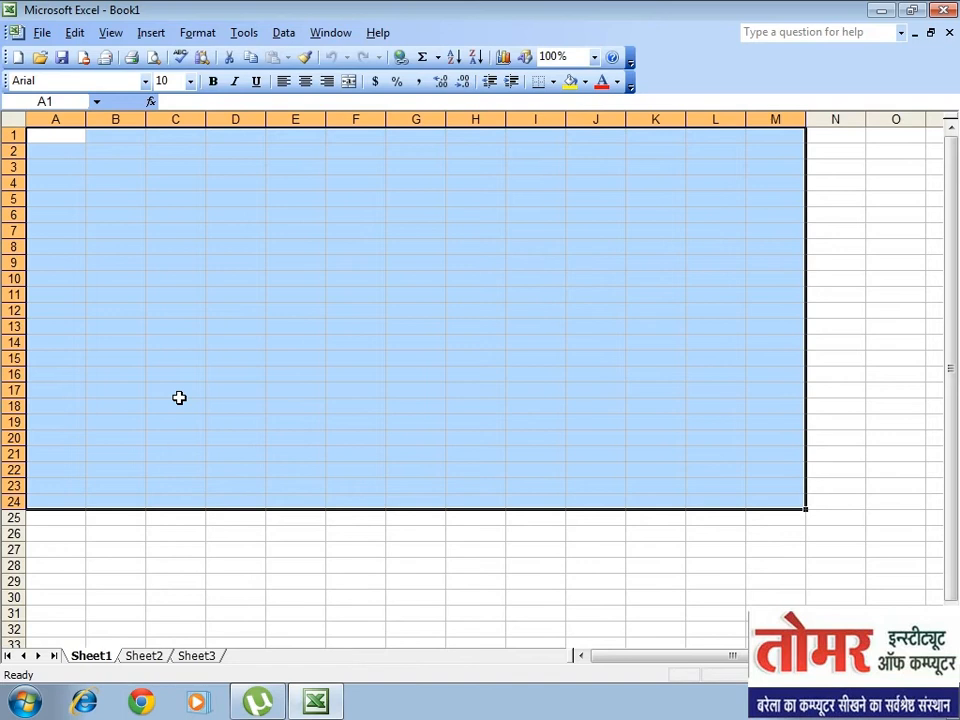
{"action": "left_click", "coordinate": [252, 247]}
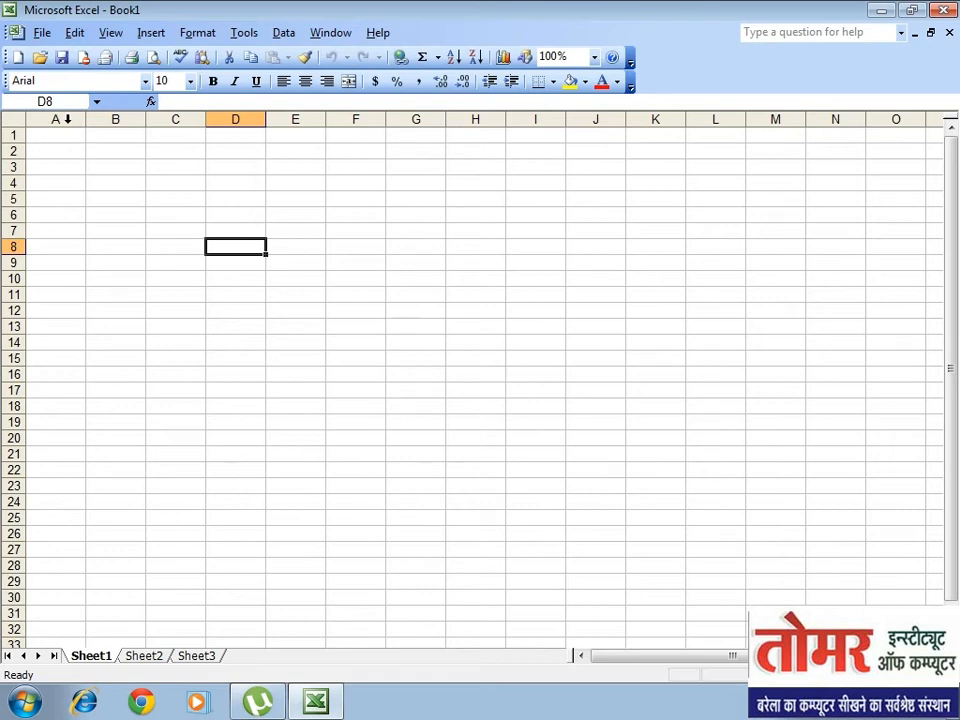
Step: Select columns B, C and D and rows 1 and 7 one at a time, followed by column D and row 6
{"action": "left_click", "coordinate": [108, 119]}
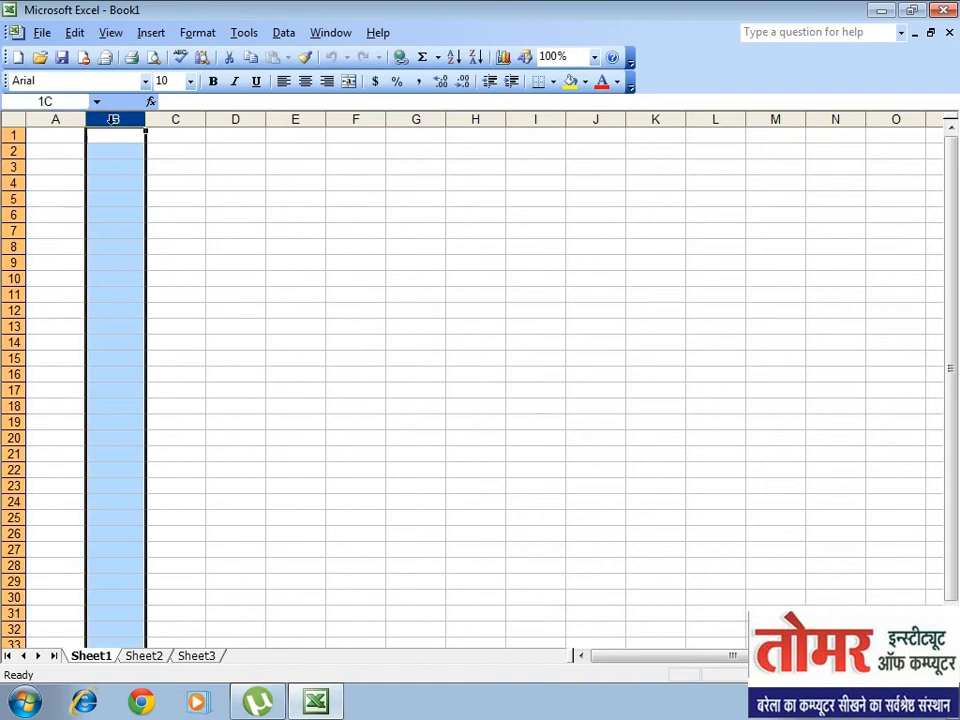
{"action": "left_click", "coordinate": [160, 119]}
{"action": "left_click", "coordinate": [235, 119]}
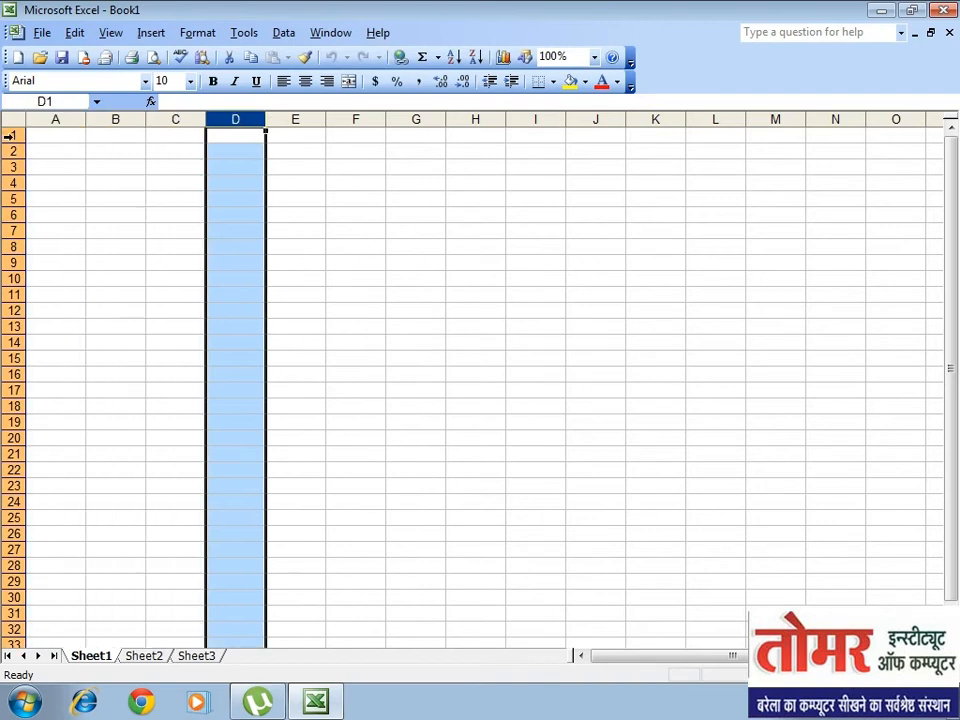
{"action": "left_click", "coordinate": [12, 135]}
{"action": "left_click", "coordinate": [10, 230]}
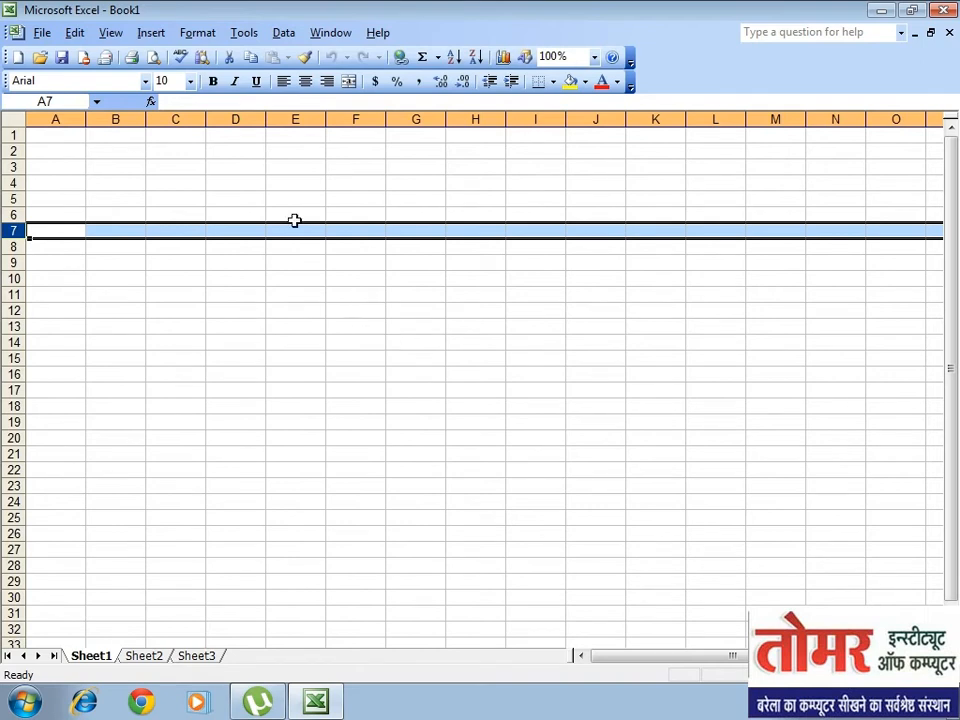
{"action": "left_click", "coordinate": [246, 117]}
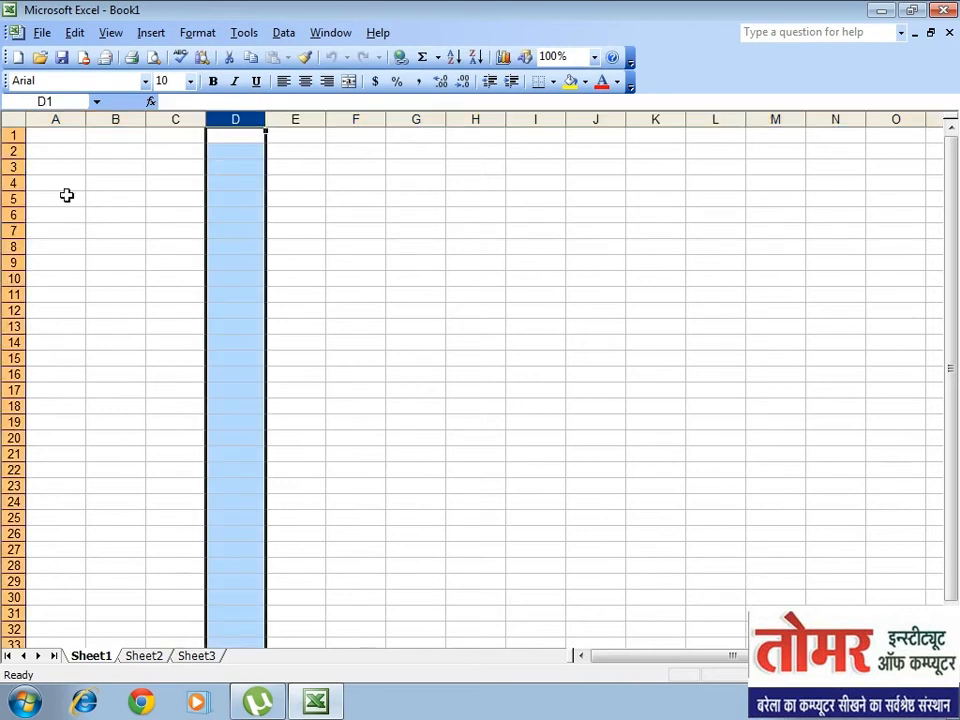
{"action": "left_click", "coordinate": [15, 214]}
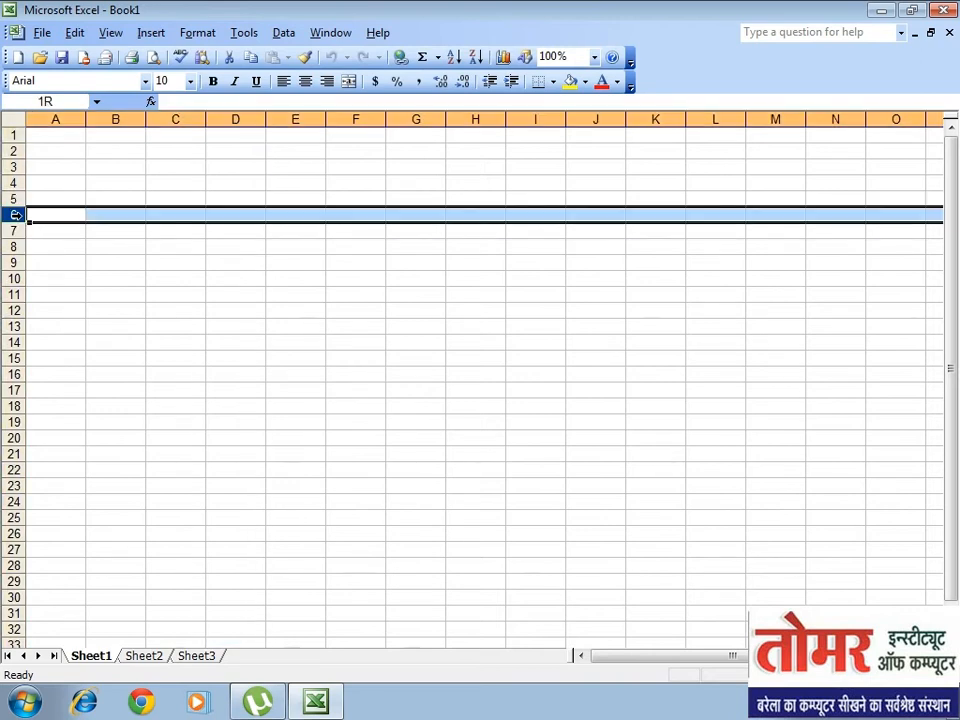
Step: Enter the headings Name, Course and Contact in cells D6 through F6
{"action": "left_click", "coordinate": [232, 214]}
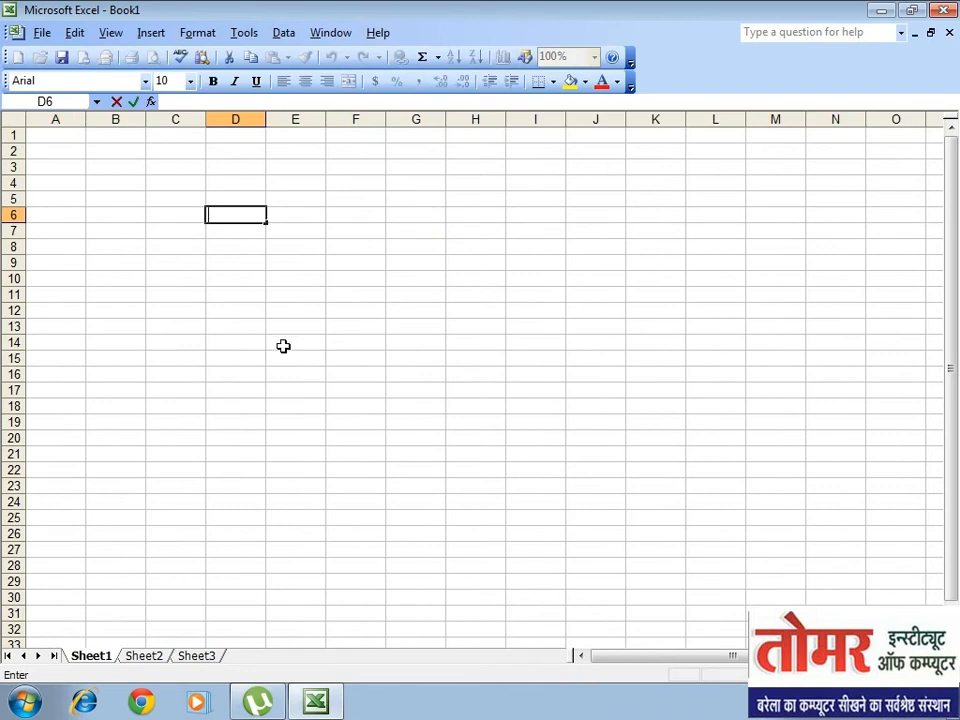
{"action": "type", "text": "Naem"}
{"action": "key", "text": "BackSpace"}
{"action": "key", "text": "BackSpace"}
{"action": "type", "text": "me"}
{"action": "key", "text": "Tab"}
{"action": "type", "text": "Course"}
{"action": "key", "text": "Tab"}
{"action": "type", "text": "Contact"}
{"action": "key", "text": "Return"}
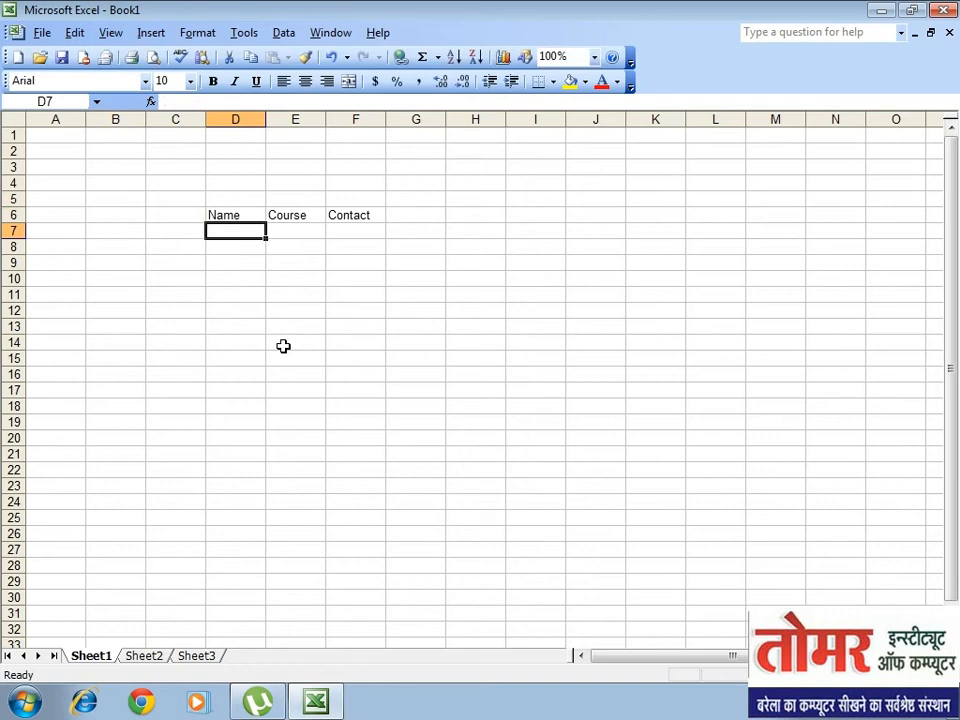
Step: Fill the first record in row 7 with the student's name, the course DCA and the contact number
{"action": "type", "text": "Ajay"}
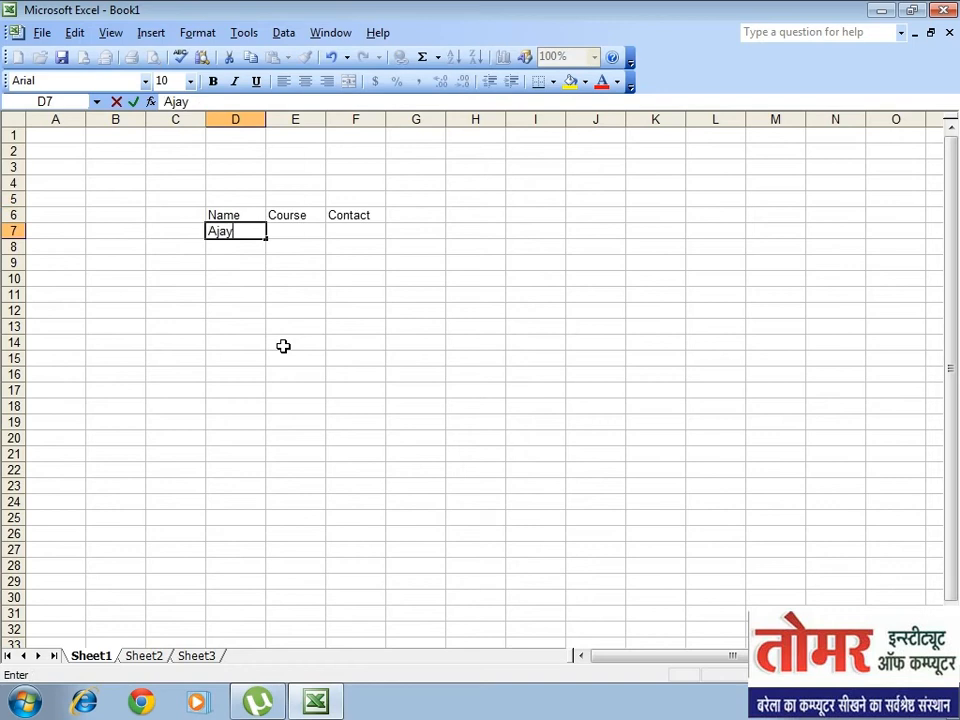
{"action": "key", "text": "Tab"}
{"action": "type", "text": "DCA"}
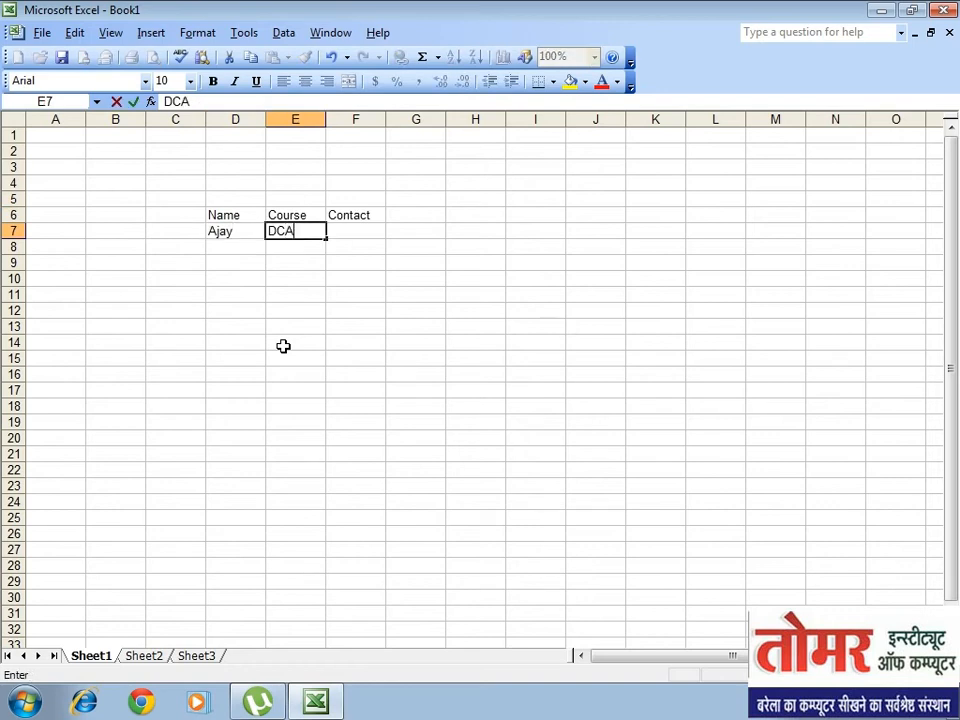
{"action": "key", "text": "Tab"}
{"action": "type", "text": "9090909"}
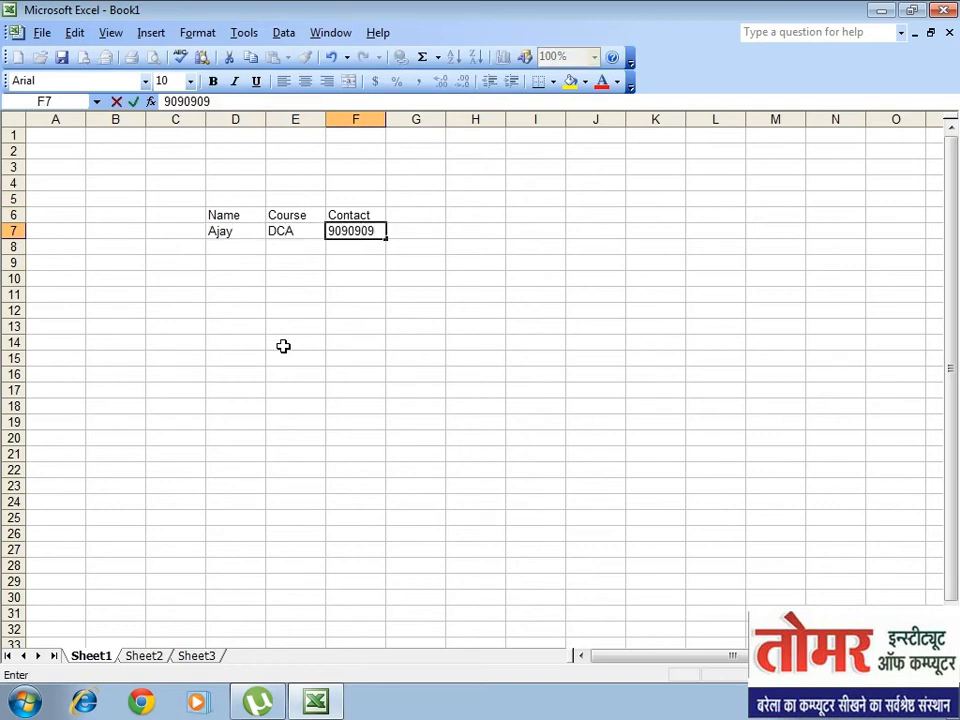
{"action": "key", "text": "Return"}
Step: Fill the second record in row 8 with the student's name, the course PGDCA and the contact number, and widen column F
{"action": "type", "text": "Vijay"}
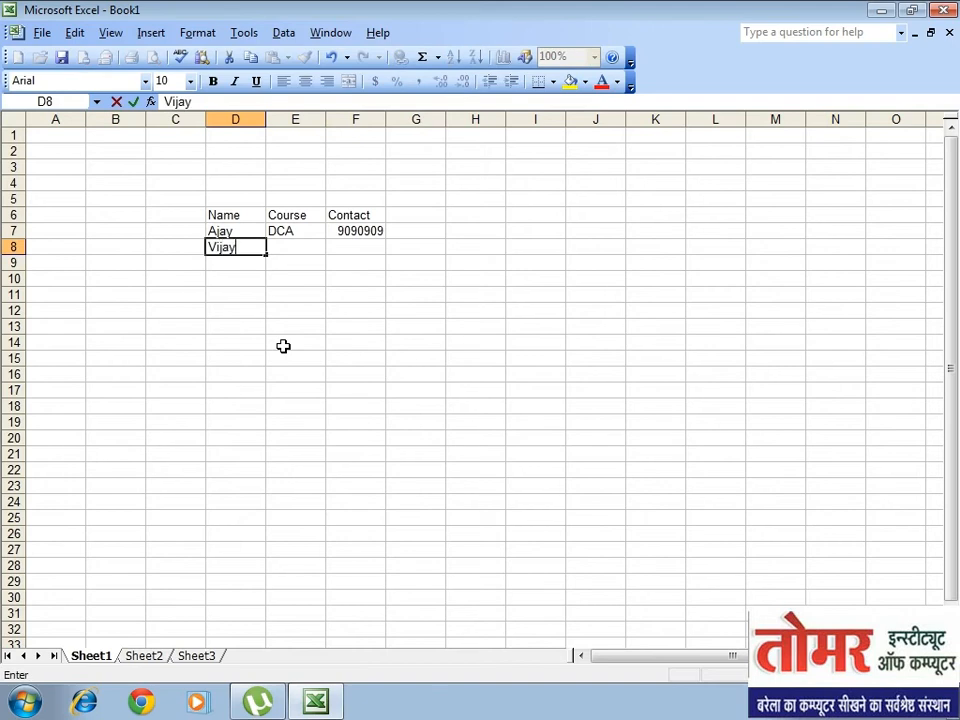
{"action": "key", "text": "Tab"}
{"action": "type", "text": "P"}
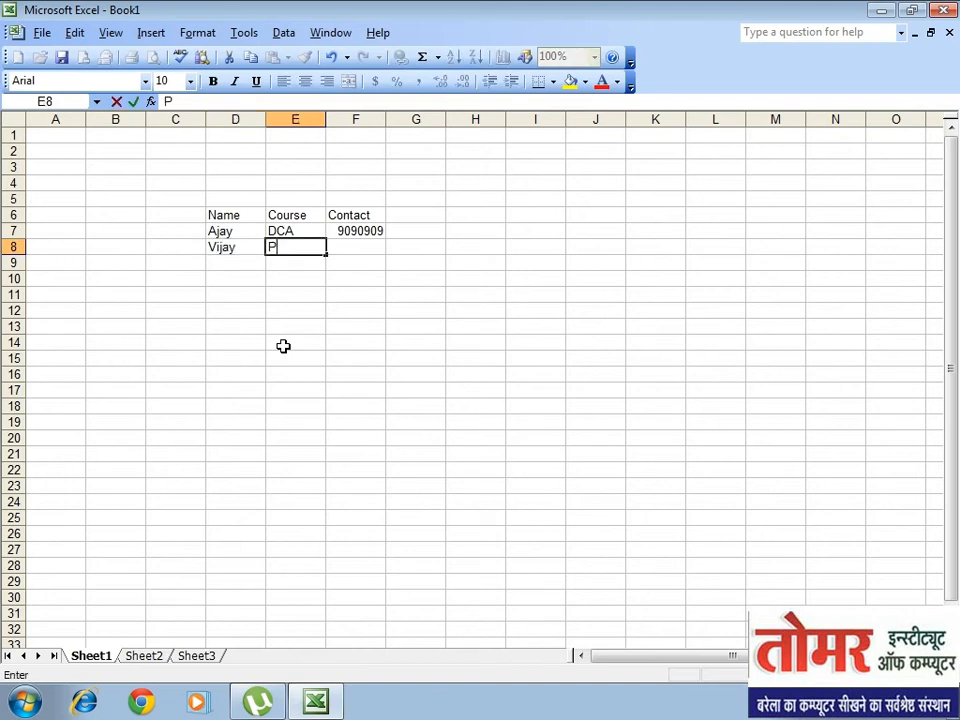
{"action": "type", "text": "GDCA"}
{"action": "key", "text": "Tab"}
{"action": "type", "text": "90909090"}
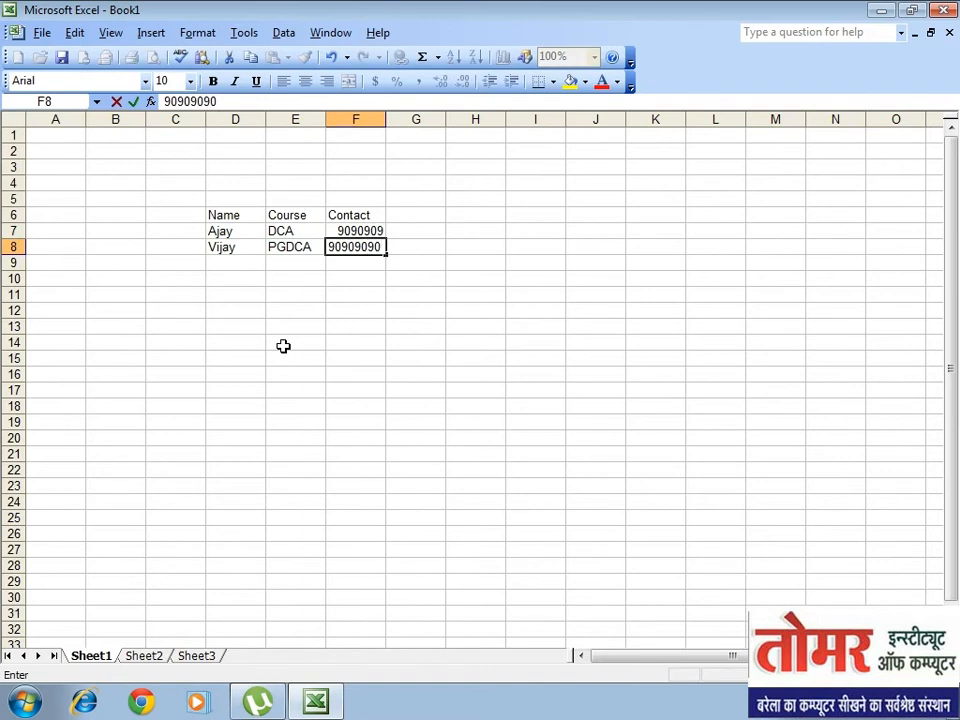
{"action": "left_click", "coordinate": [283, 346]}
{"action": "left_click_drag", "start_coordinate": [385, 120], "coordinate": [435, 120]}
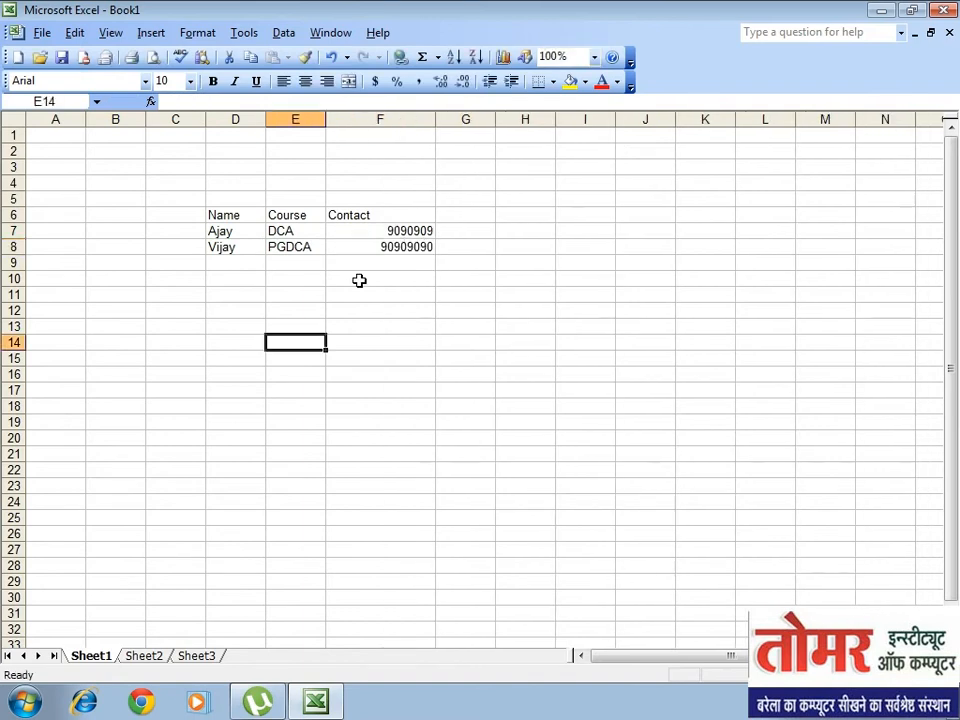
Step: Select cell D7, column D and row 7 in turn, open D7 for editing without changing it, and reselect D7
{"action": "left_click", "coordinate": [230, 234]}
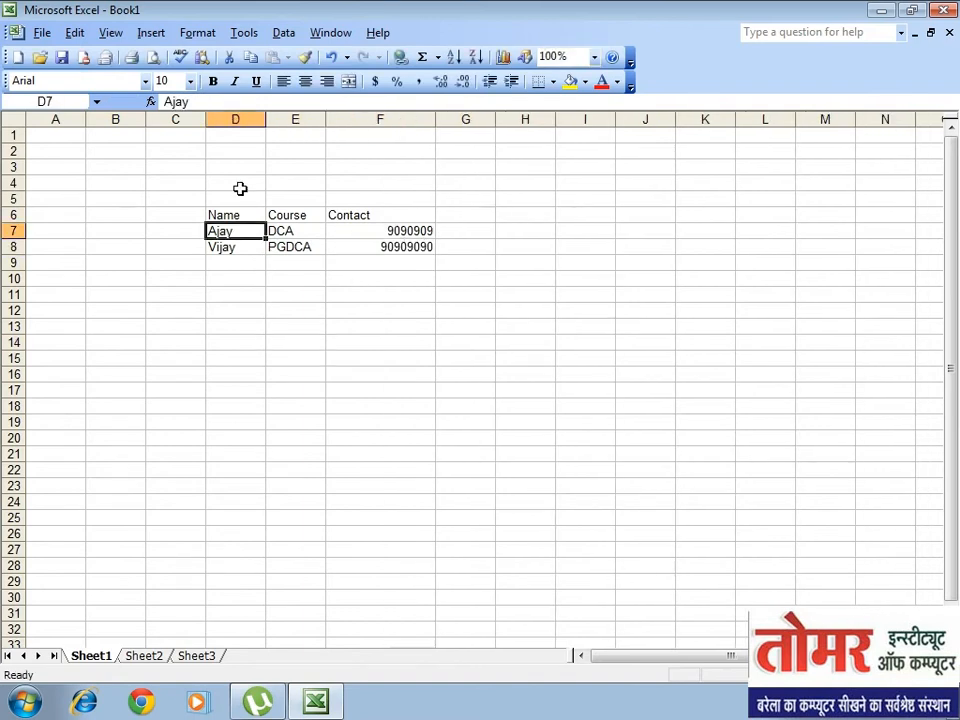
{"action": "left_click", "coordinate": [237, 119]}
{"action": "left_click", "coordinate": [13, 231]}
{"action": "left_click", "coordinate": [222, 232]}
{"action": "double_click", "coordinate": [222, 232]}
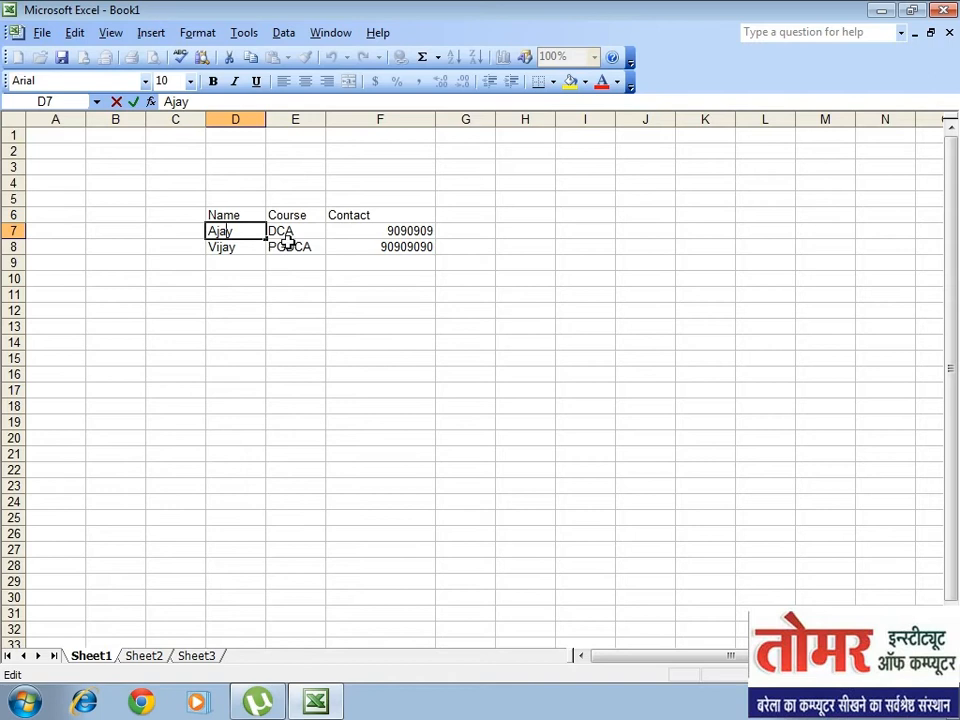
{"action": "left_click", "coordinate": [250, 256]}
{"action": "left_click", "coordinate": [250, 231]}
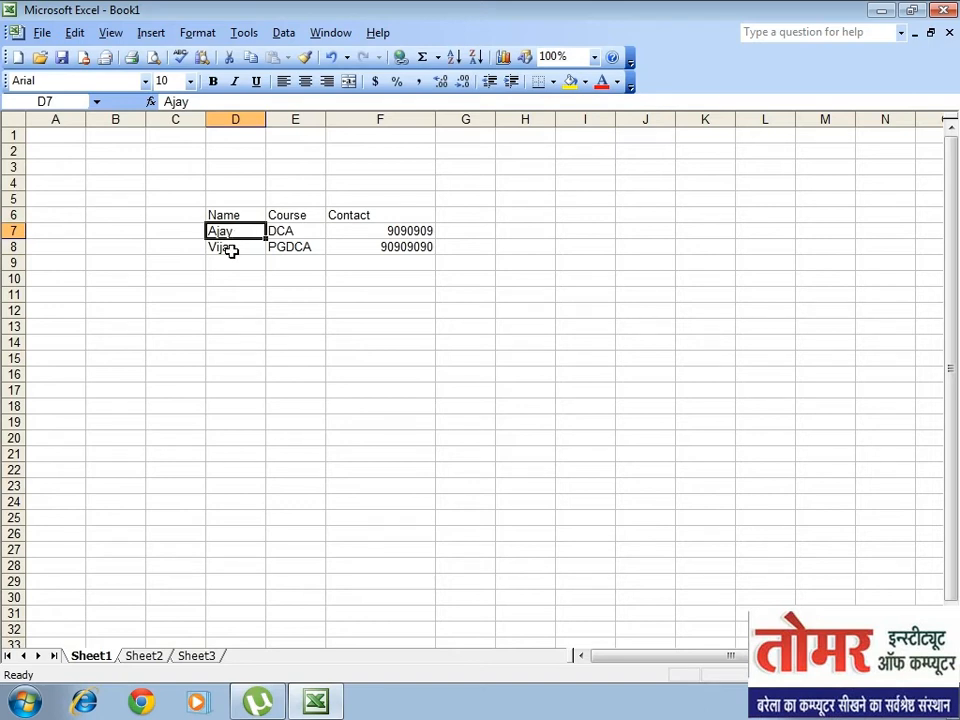
Step: Select the record cells D8, E7, E8 and D7 in turn, followed by E8 and F8, to examine each cell's reference and content
{"action": "left_click", "coordinate": [229, 250]}
{"action": "left_click", "coordinate": [287, 231]}
{"action": "left_click", "coordinate": [294, 250]}
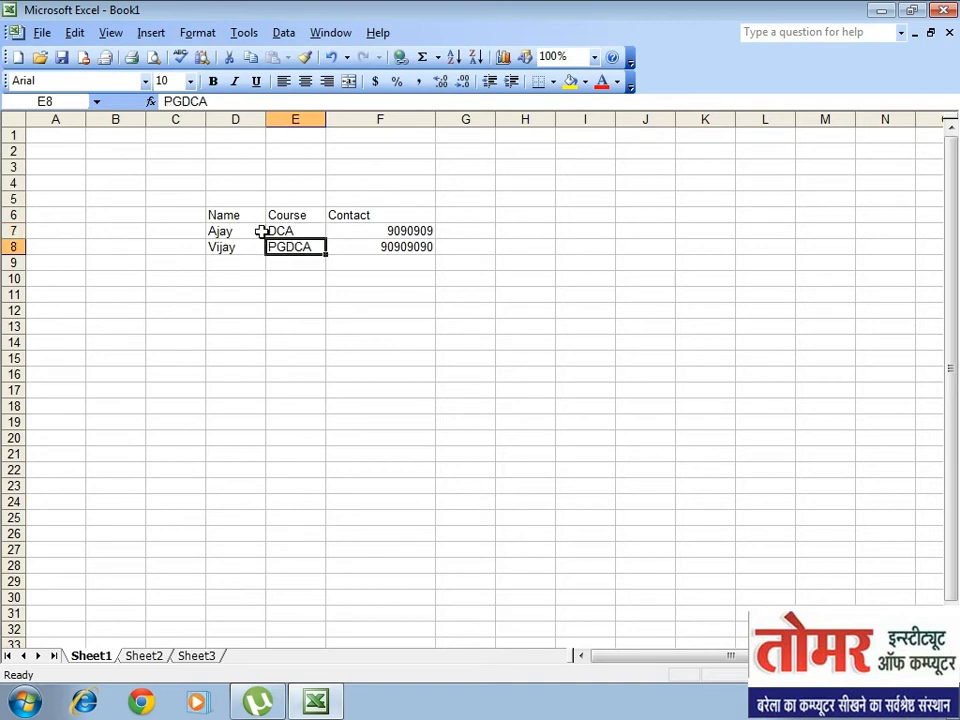
{"action": "left_click", "coordinate": [230, 230]}
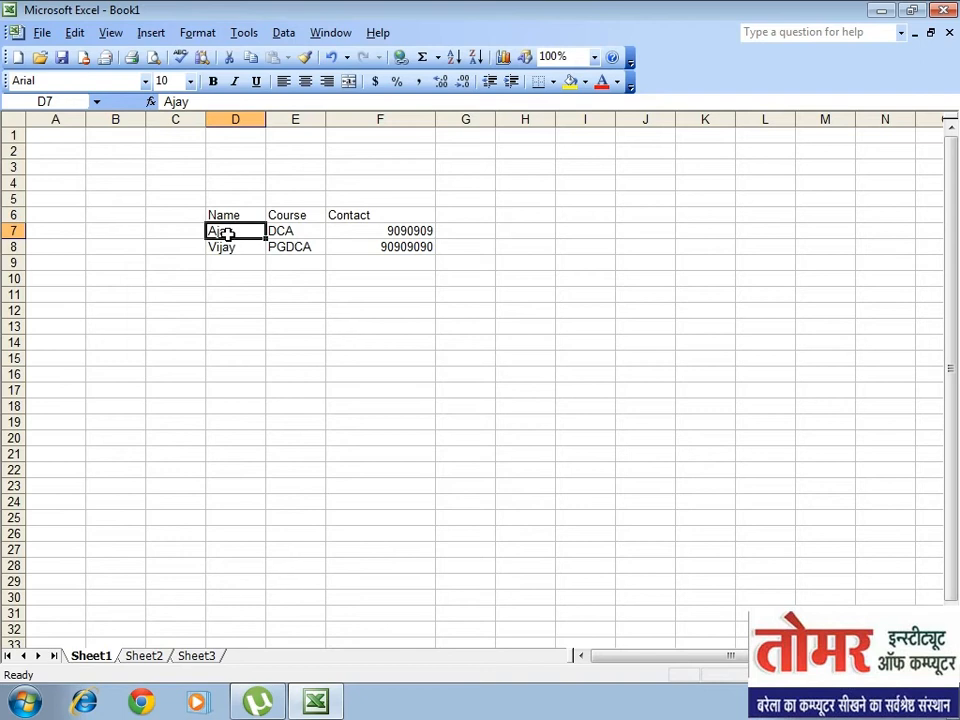
{"action": "left_click", "coordinate": [65, 106]}
{"action": "left_click", "coordinate": [225, 229]}
{"action": "left_click", "coordinate": [315, 260]}
{"action": "left_click", "coordinate": [315, 245]}
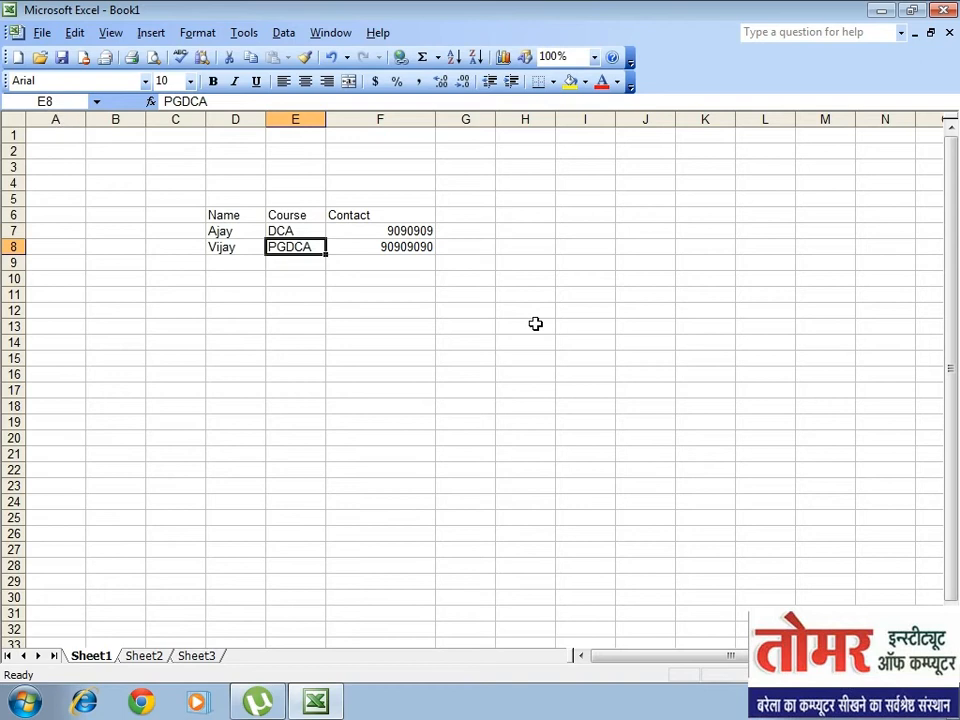
{"action": "left_click", "coordinate": [397, 252]}
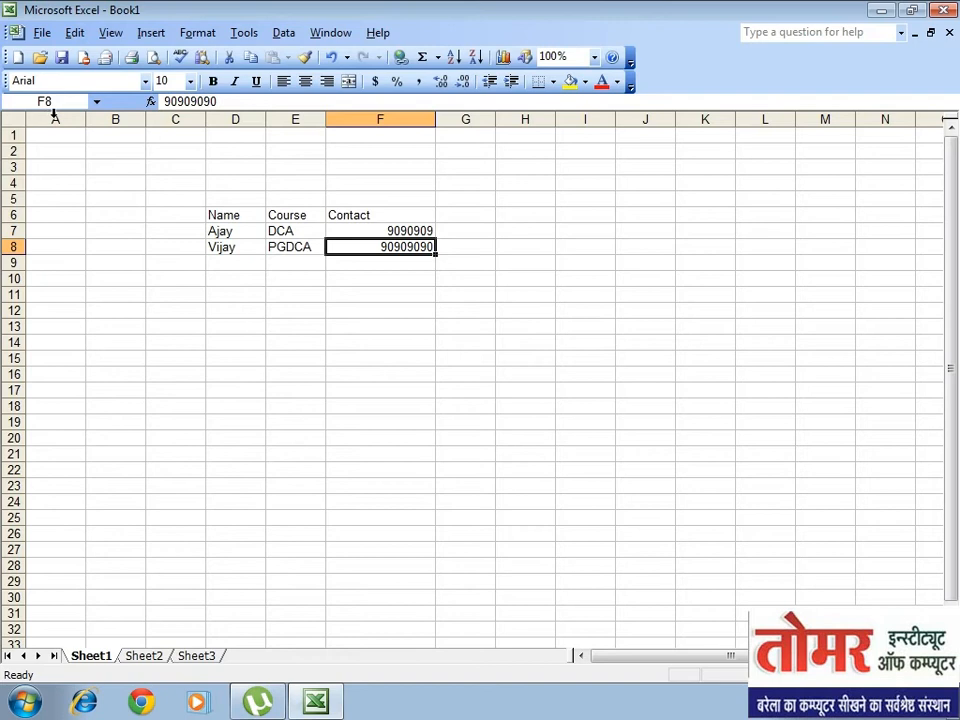
Step: Select the empty cell K18, open it for editing twice without entering anything, examine its cell reference, and finish on cell J22
{"action": "left_click", "coordinate": [590, 565]}
{"action": "left_click", "coordinate": [712, 406]}
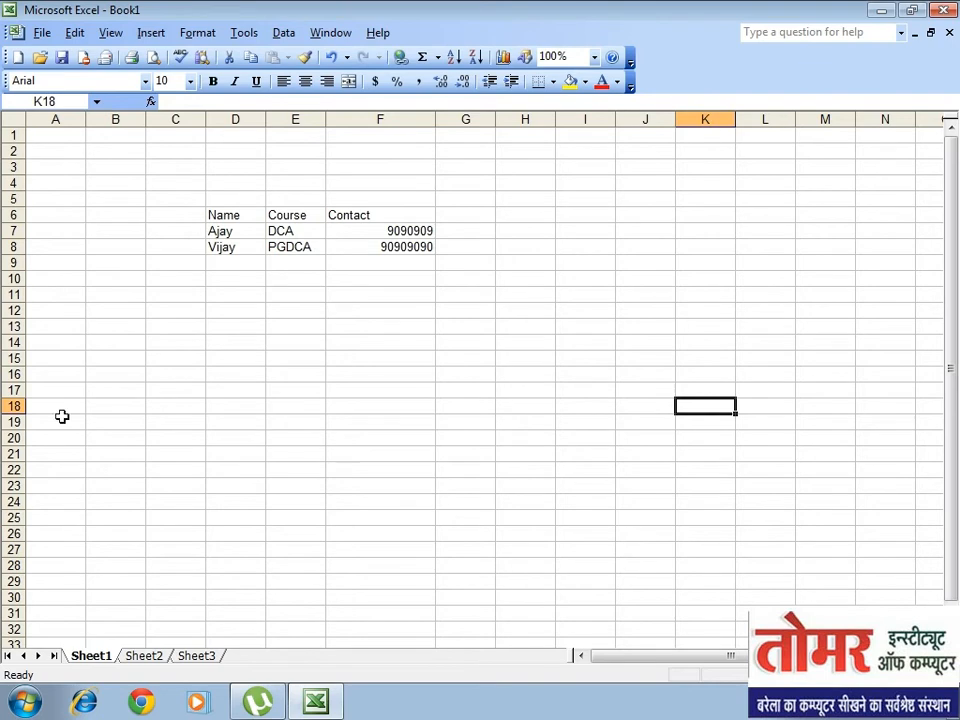
{"action": "double_click", "coordinate": [701, 407]}
{"action": "left_click", "coordinate": [699, 437]}
{"action": "double_click", "coordinate": [697, 404]}
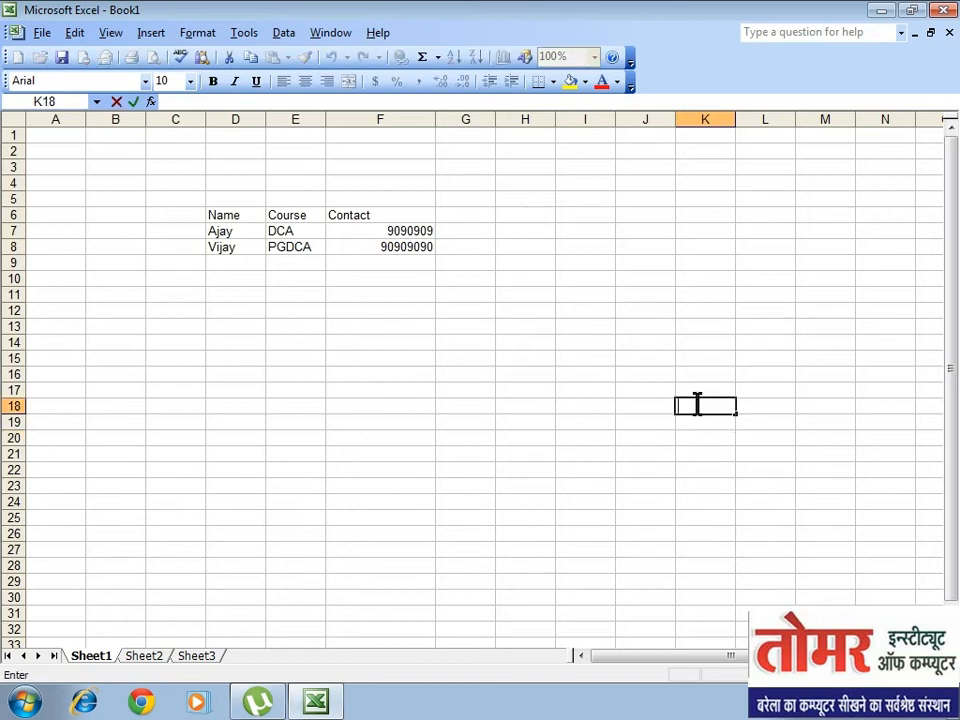
{"action": "left_click", "coordinate": [698, 434]}
{"action": "left_click", "coordinate": [698, 406]}
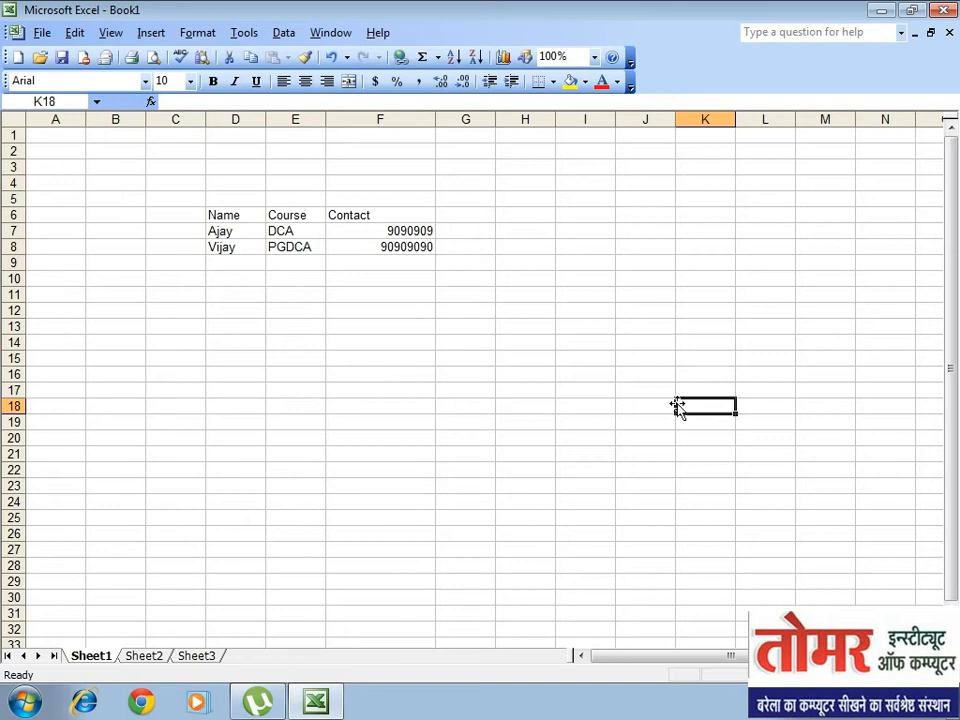
{"action": "left_click", "coordinate": [56, 101]}
{"action": "left_click", "coordinate": [645, 465]}
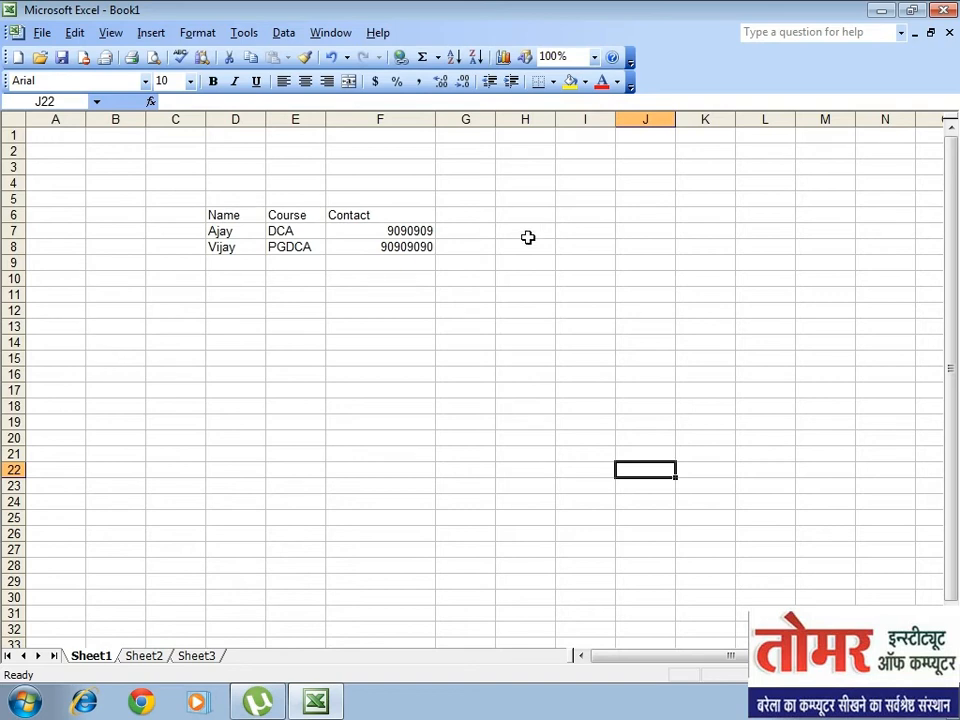
{"action": "left_click", "coordinate": [810, 701]}
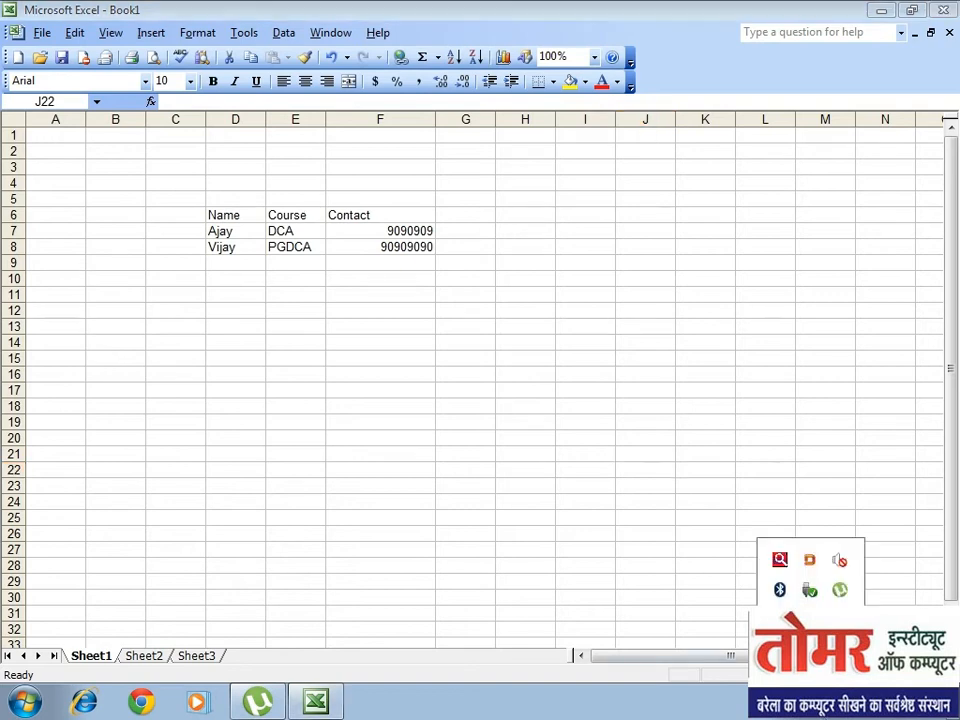
{"action": "left_click", "coordinate": [818, 572]}
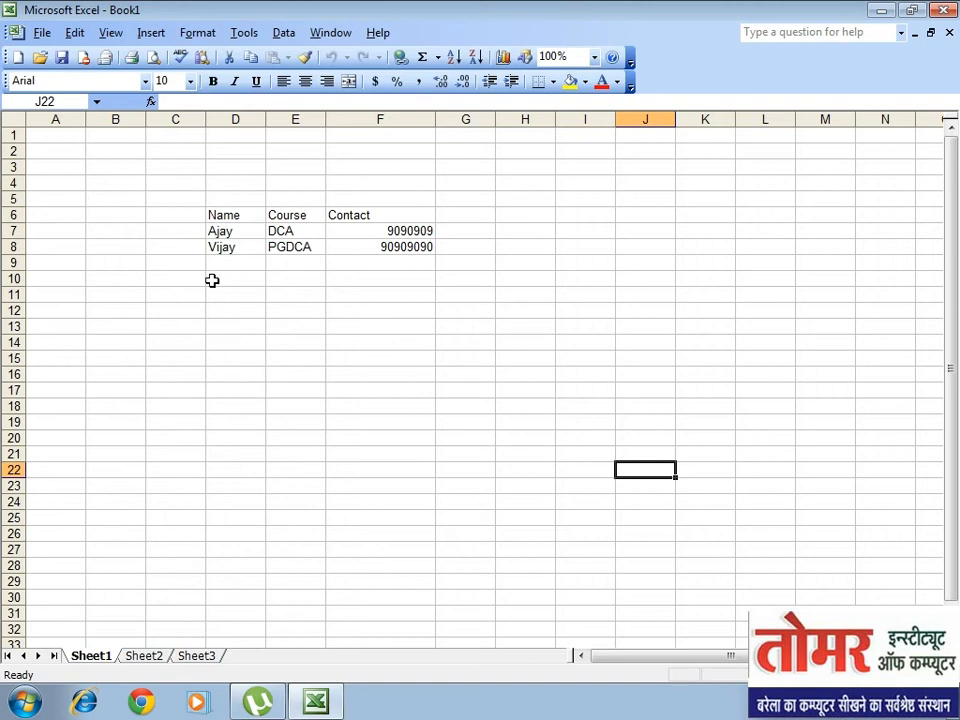
Step: Create a new blank workbook
{"action": "left_click", "coordinate": [42, 33]}
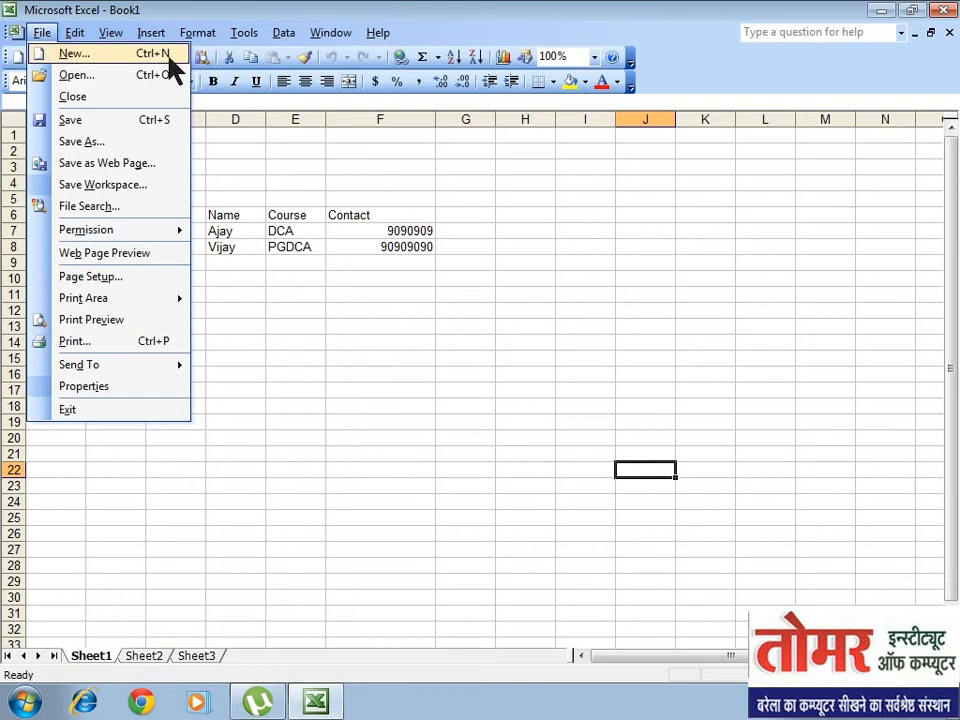
{"action": "left_click", "coordinate": [61, 57]}
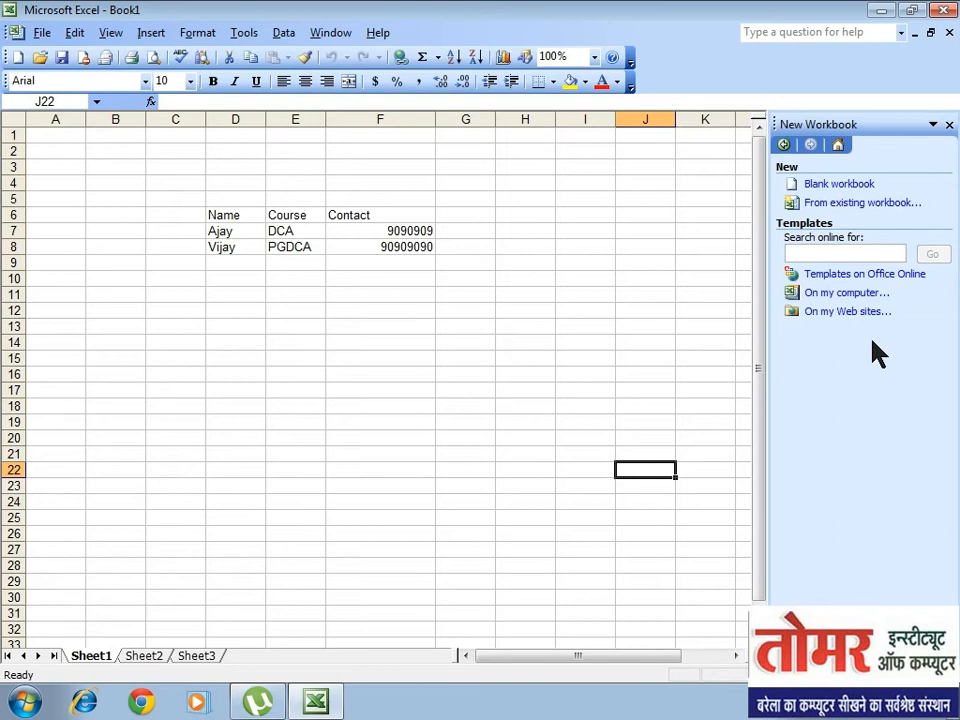
{"action": "left_click", "coordinate": [830, 193]}
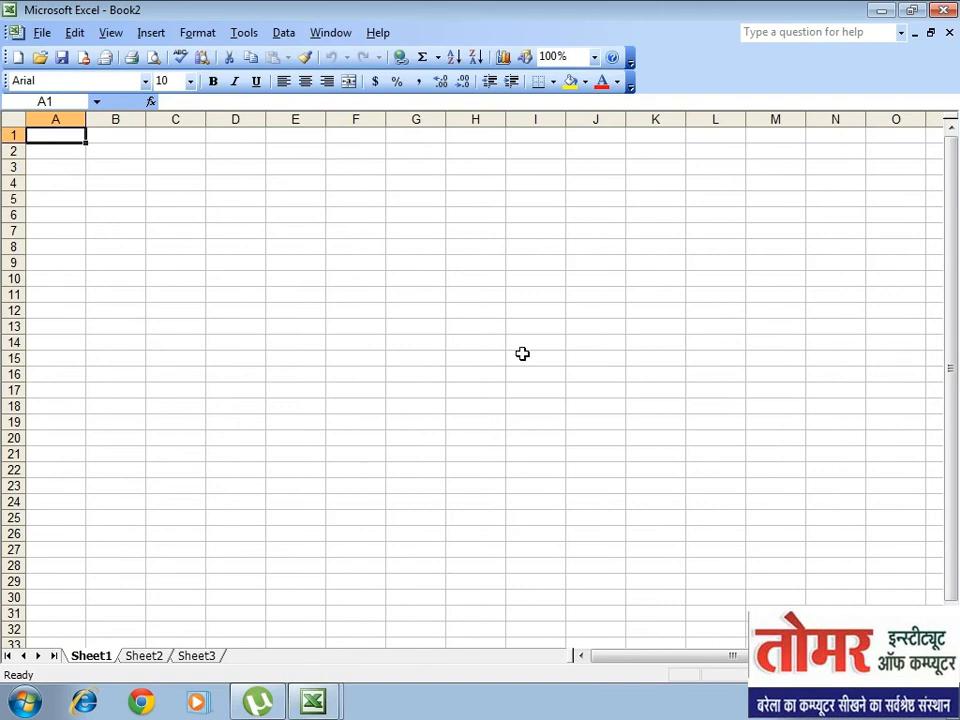
Step: Start creating a workbook from an existing one and browse to the Softwares& Office Doc (D:) drive
{"action": "left_click", "coordinate": [42, 33]}
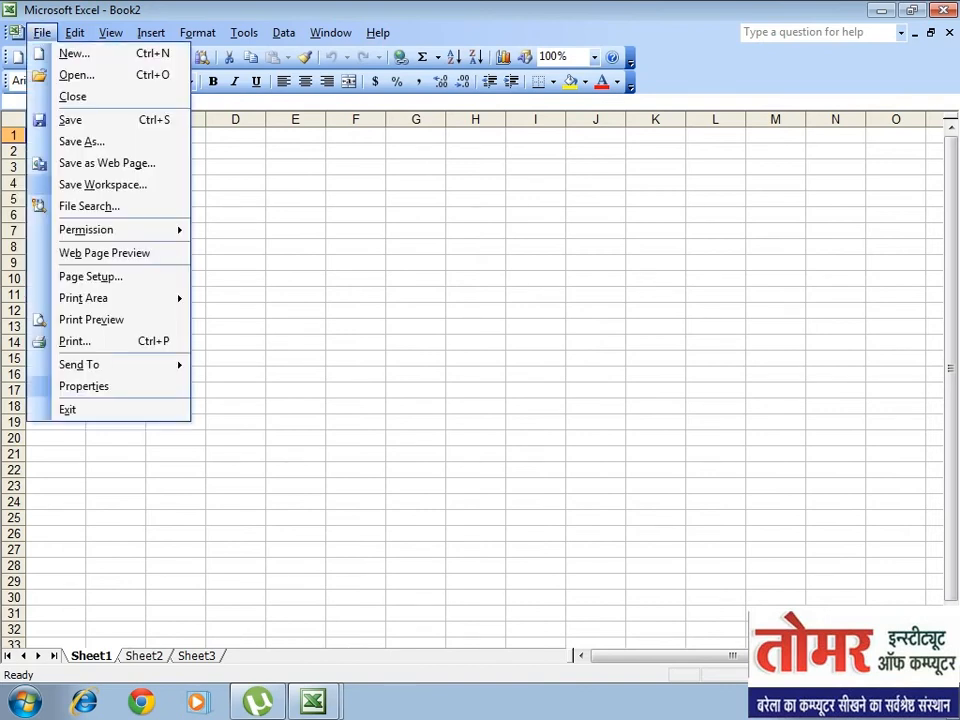
{"action": "left_click", "coordinate": [47, 55]}
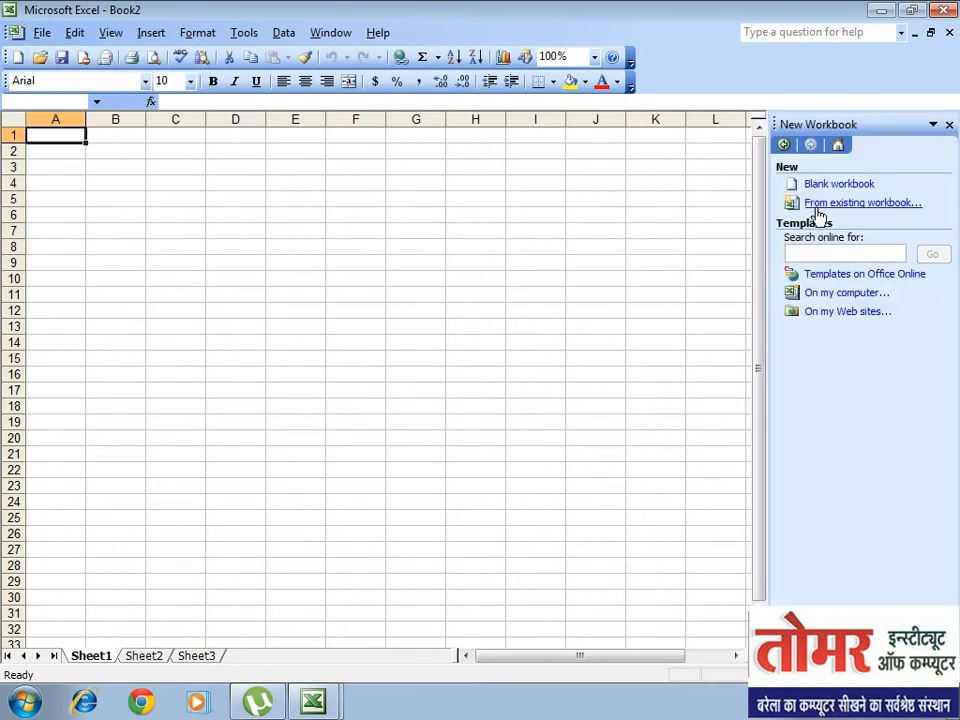
{"action": "left_click", "coordinate": [880, 212]}
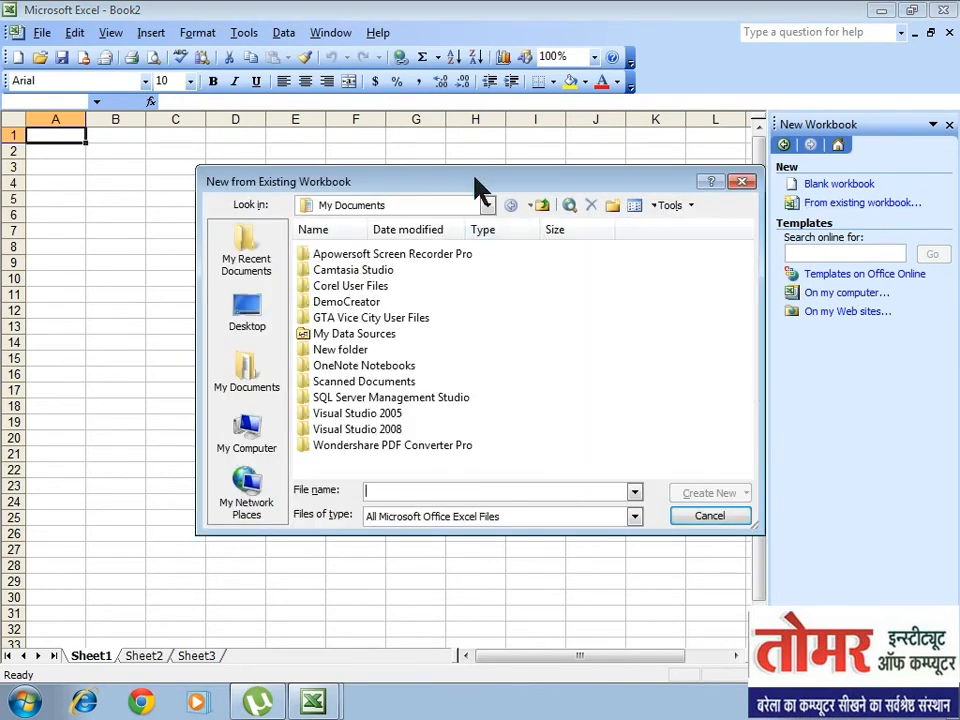
{"action": "left_click_drag", "start_coordinate": [471, 186], "coordinate": [457, 162]}
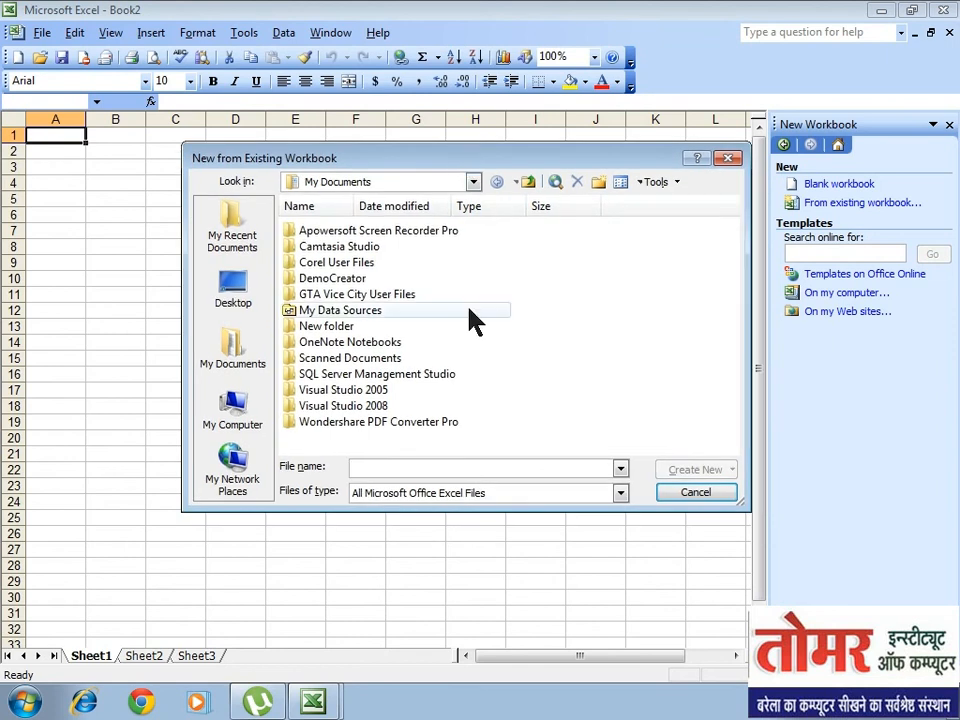
{"action": "left_click", "coordinate": [237, 400]}
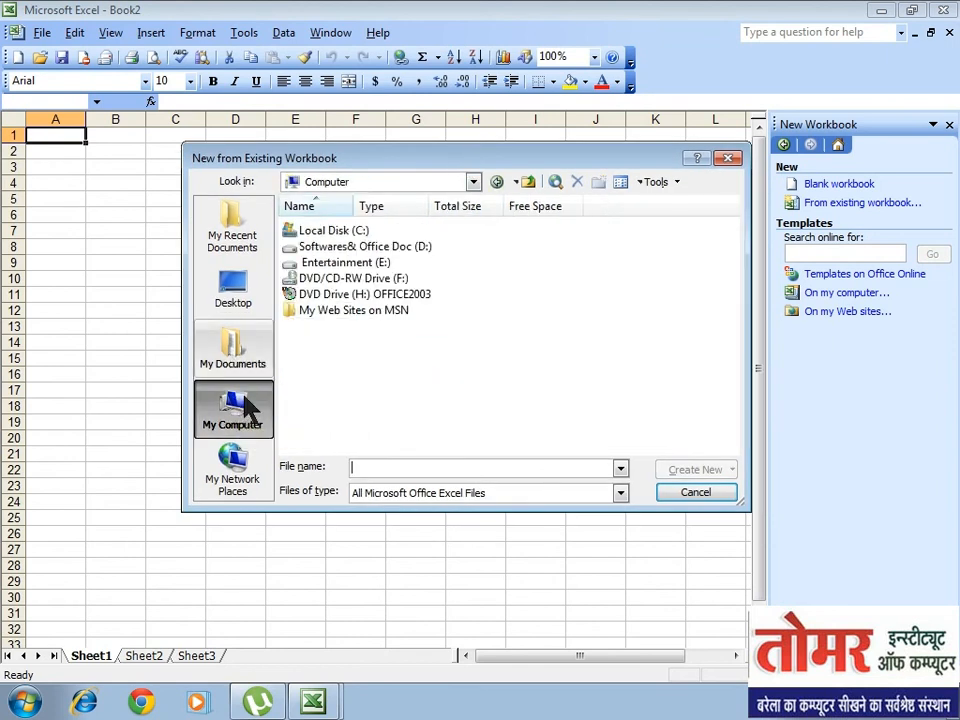
{"action": "double_click", "coordinate": [364, 251]}
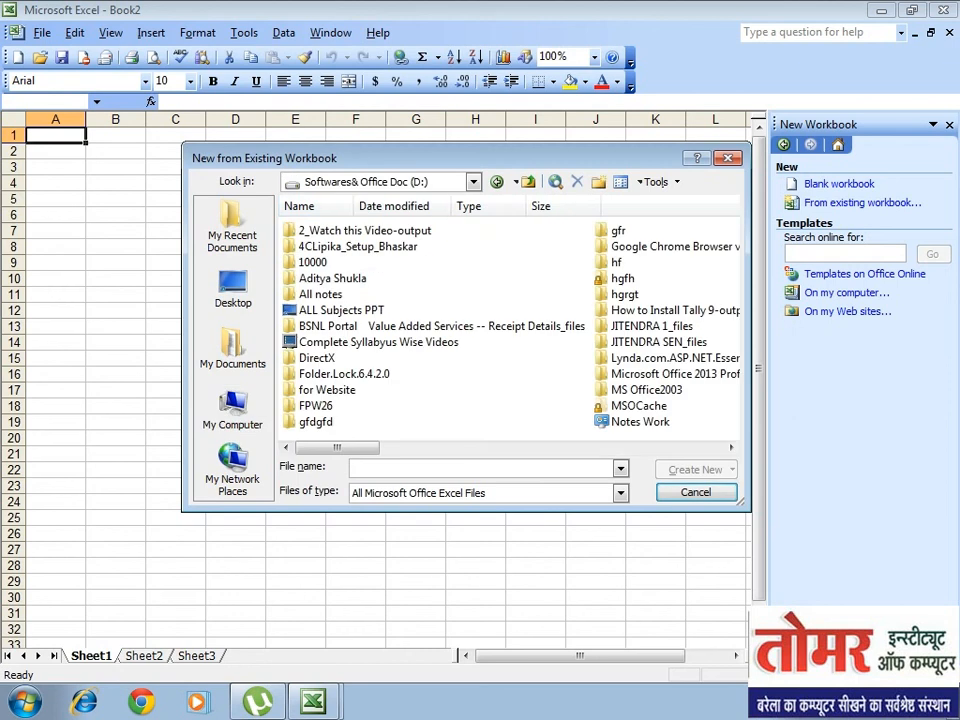
Step: Try to create a new workbook from the Time Table file, accepting its import as text, and close the resulting workbook
{"action": "left_click", "coordinate": [731, 447]}
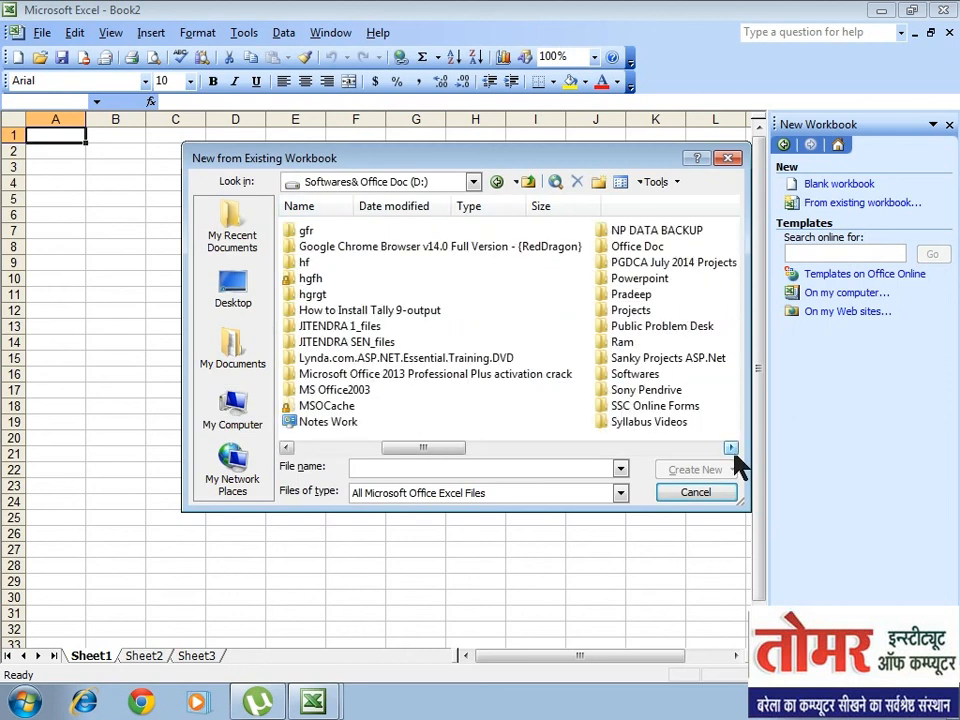
{"action": "left_click", "coordinate": [733, 449]}
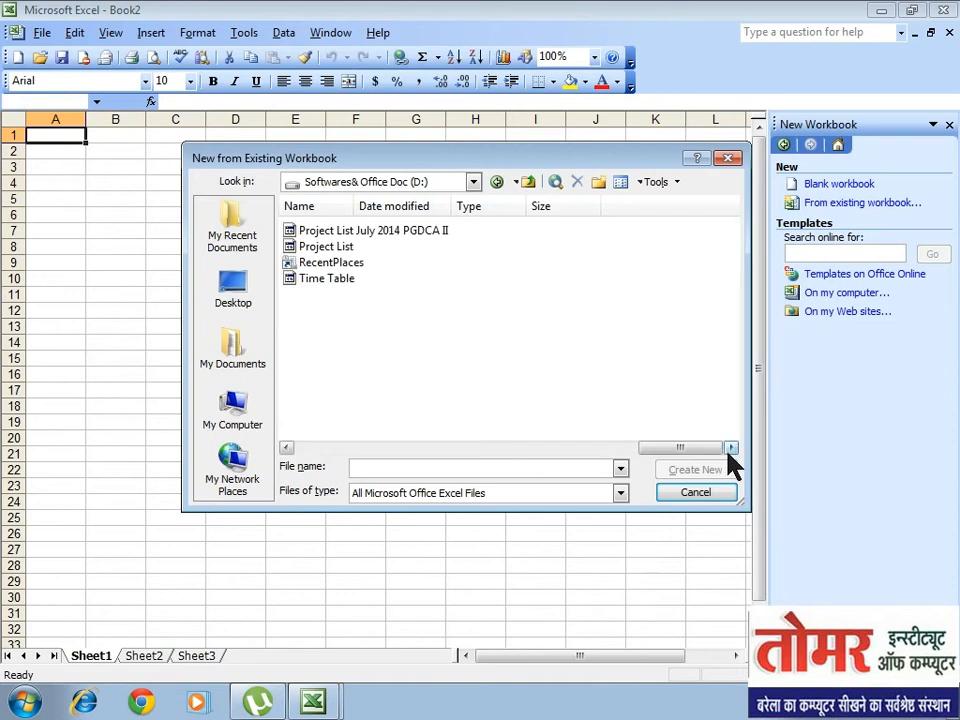
{"action": "left_click_drag", "start_coordinate": [685, 447], "coordinate": [629, 446]}
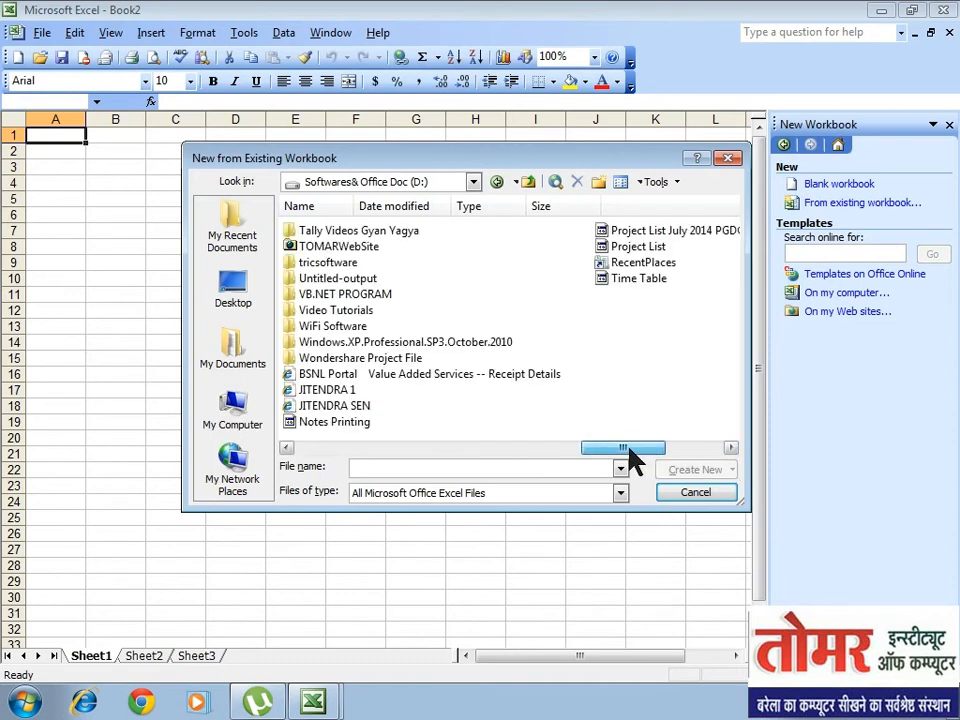
{"action": "left_click_drag", "start_coordinate": [629, 446], "coordinate": [563, 449]}
{"action": "left_click", "coordinate": [649, 280]}
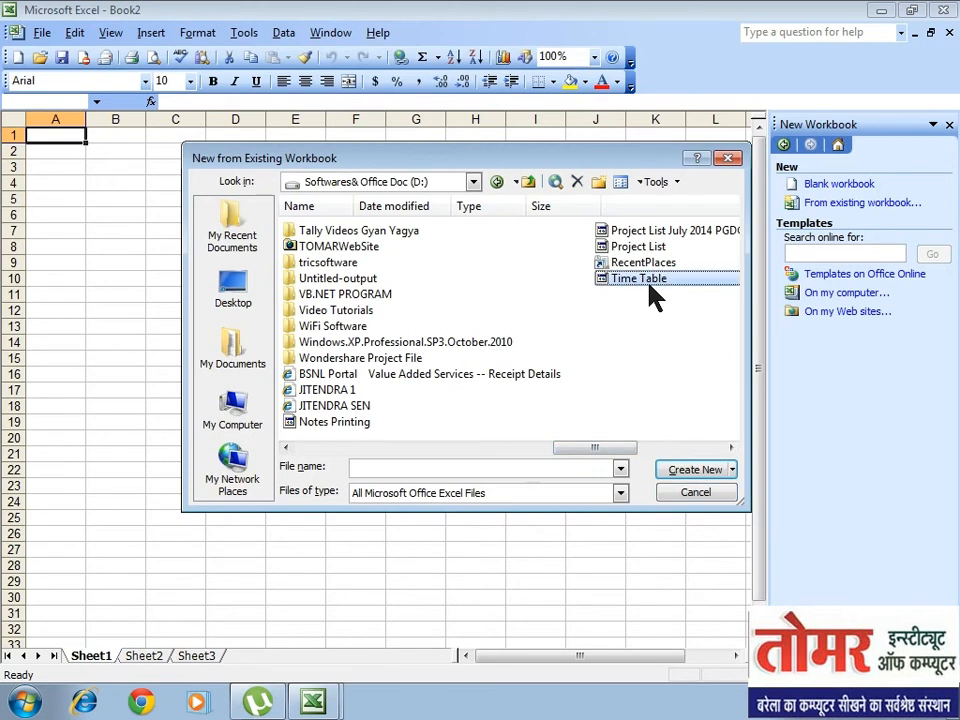
{"action": "left_click", "coordinate": [685, 470]}
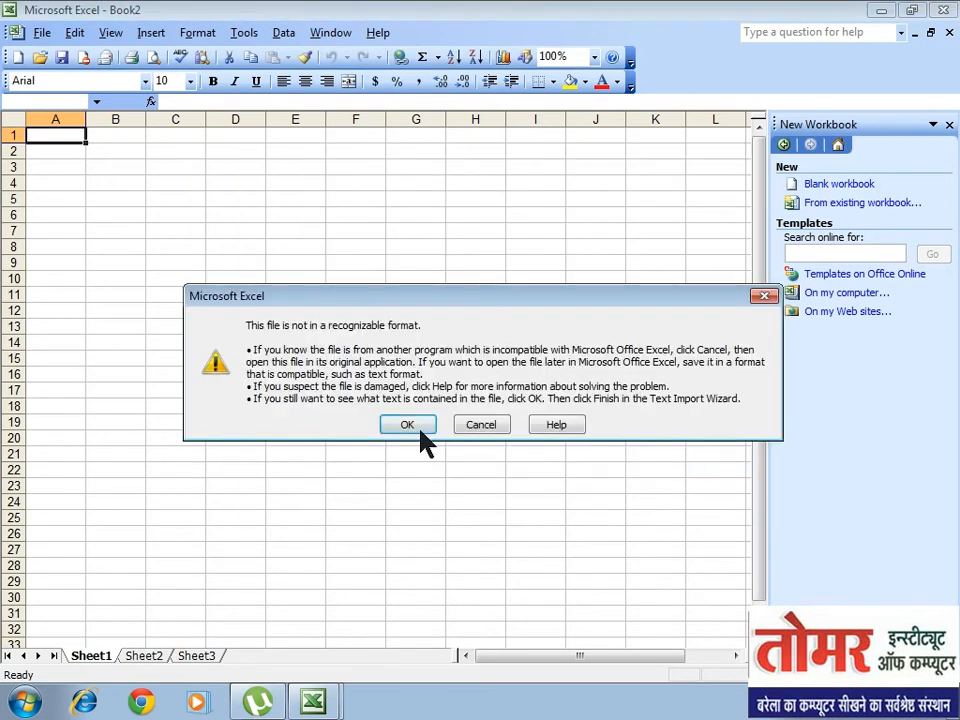
{"action": "left_click", "coordinate": [408, 425]}
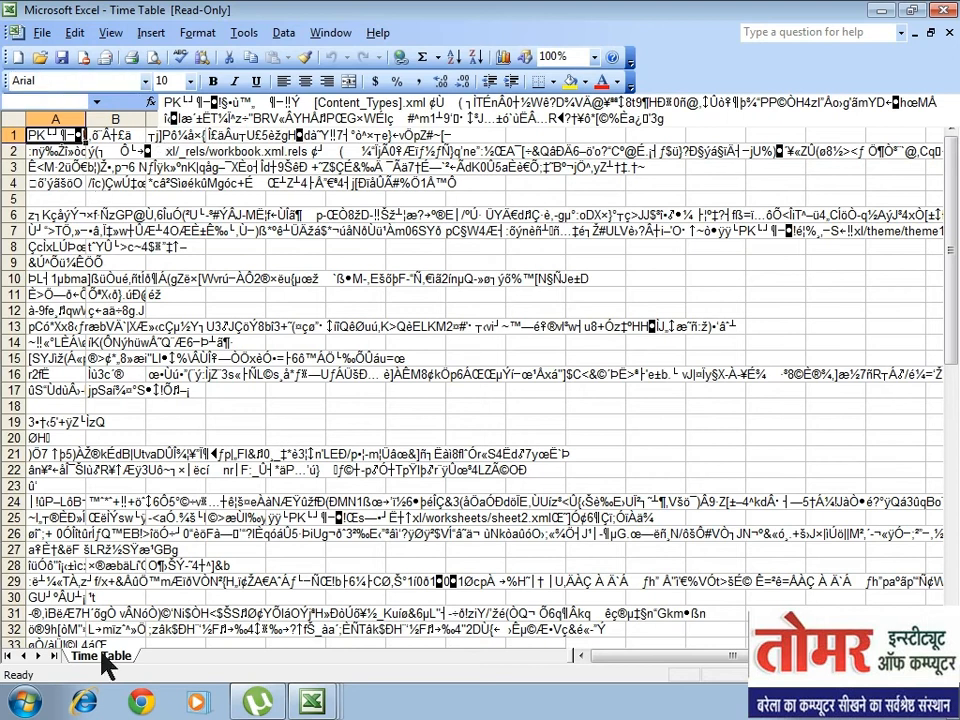
{"action": "left_click", "coordinate": [949, 32]}
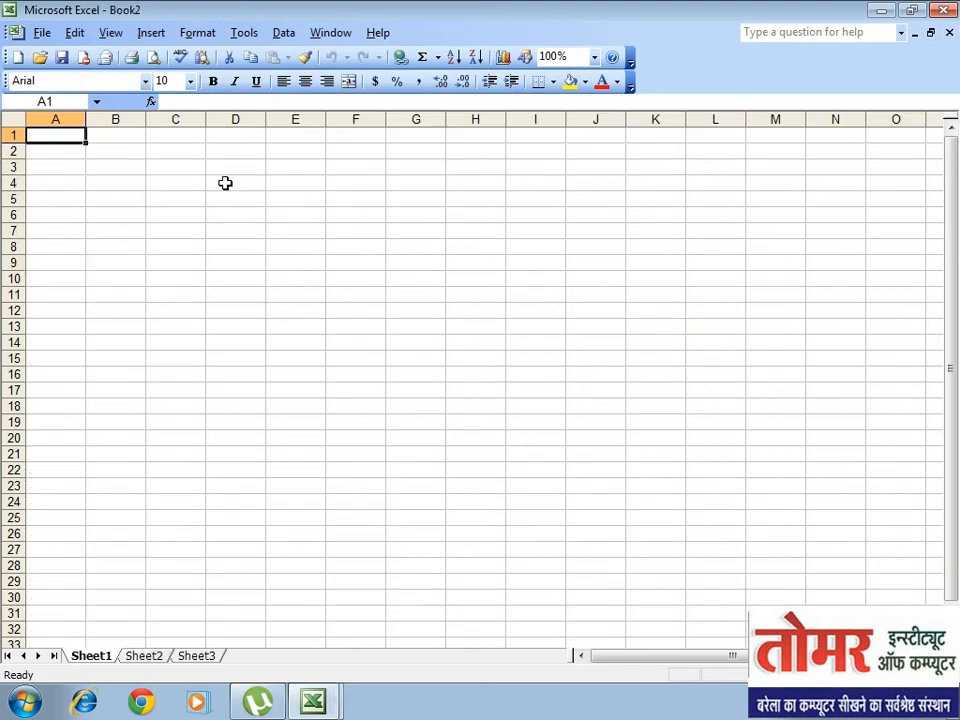
Step: Browse the Office Doc folder on the D: drive for existing workbooks and leave without opening one
{"action": "left_click", "coordinate": [41, 33]}
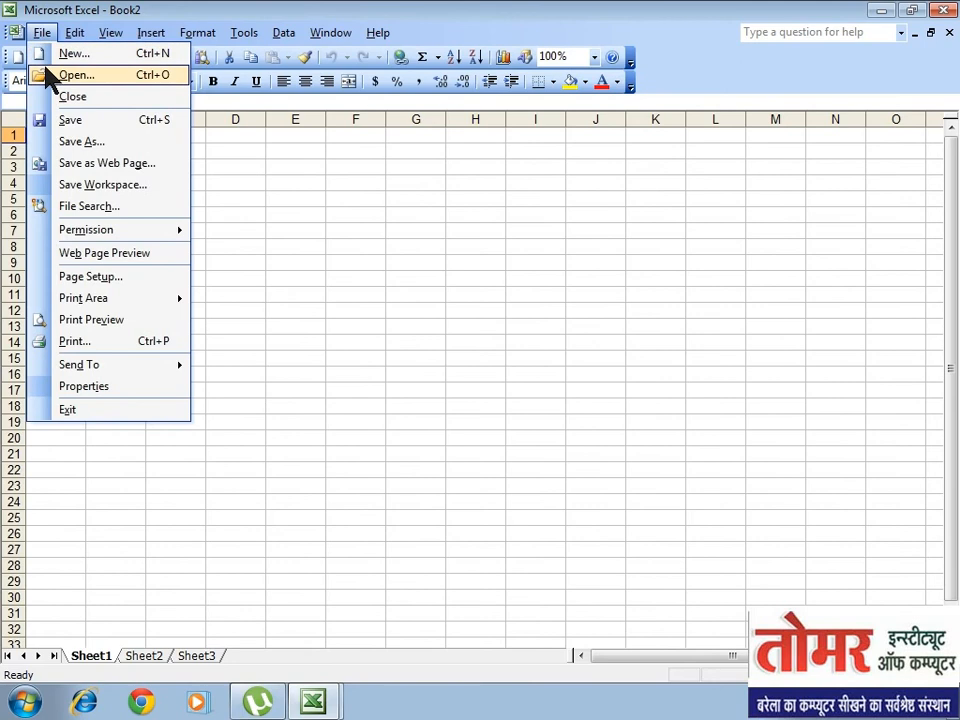
{"action": "left_click", "coordinate": [47, 74]}
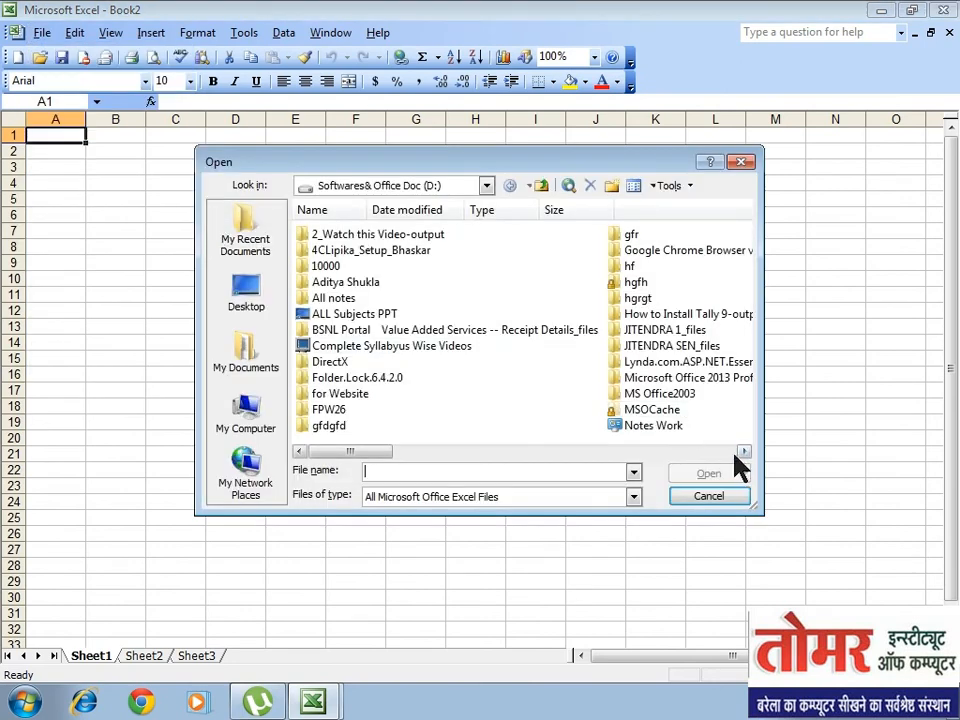
{"action": "left_click", "coordinate": [744, 451]}
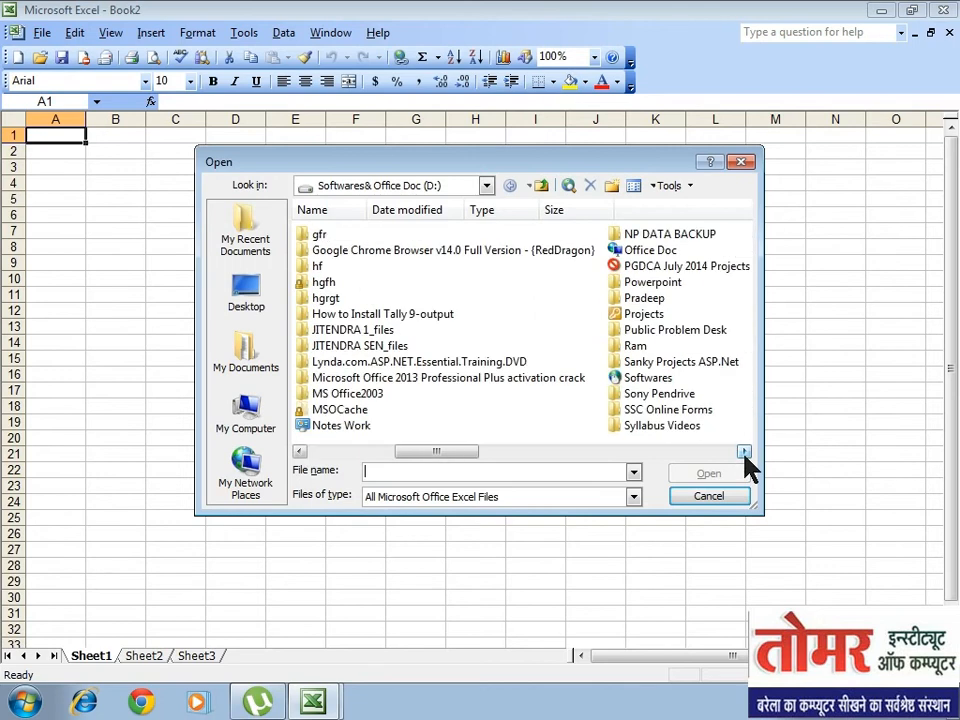
{"action": "double_click", "coordinate": [662, 250]}
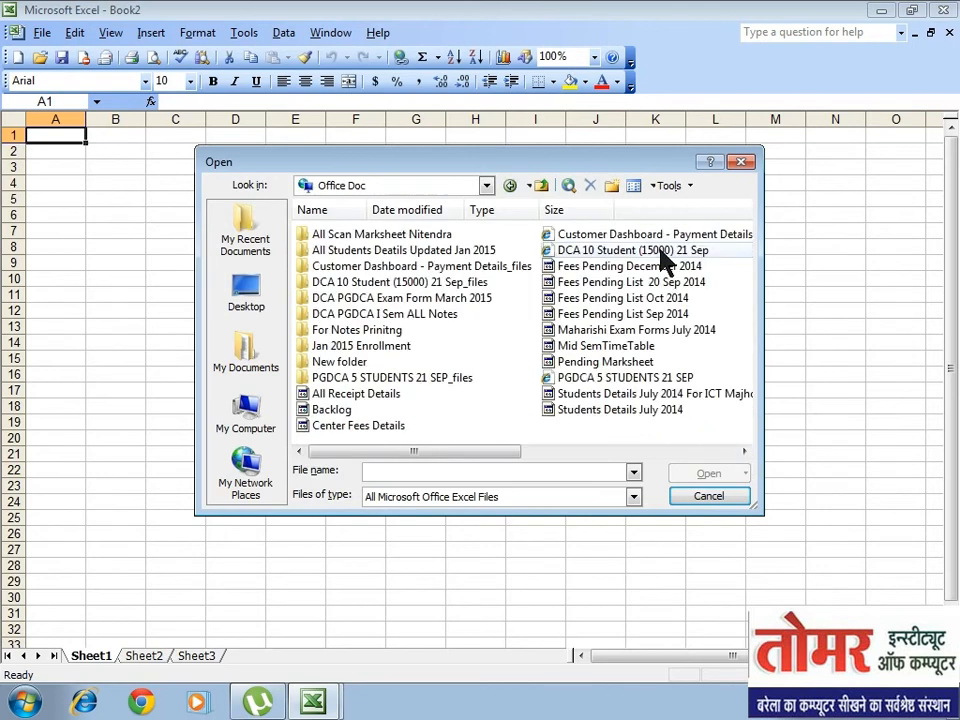
{"action": "left_click", "coordinate": [744, 451]}
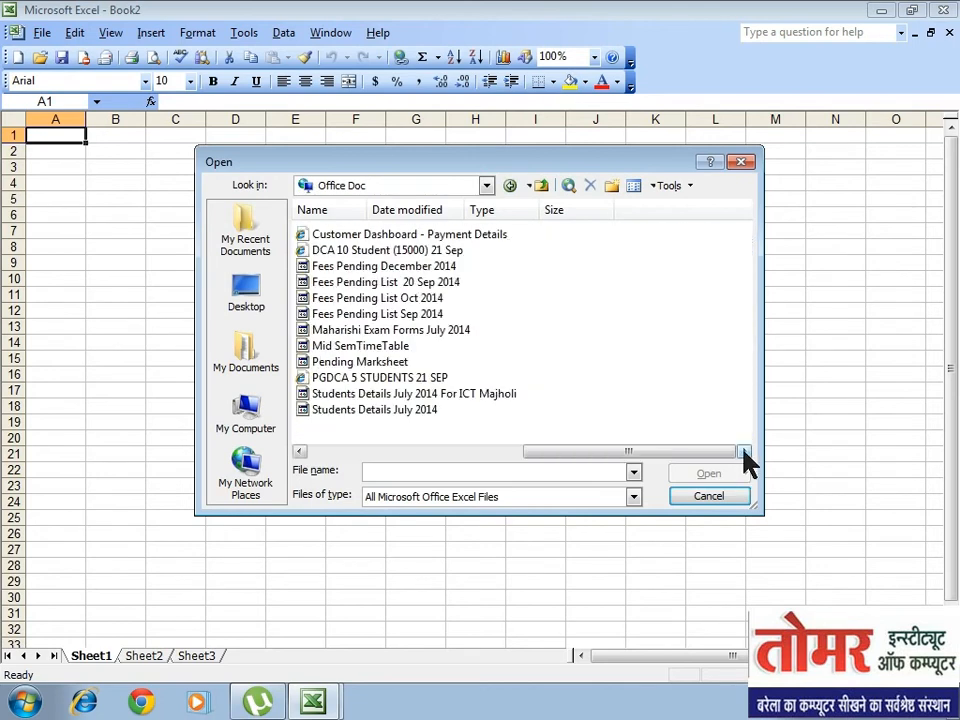
{"action": "left_click_drag", "start_coordinate": [639, 450], "coordinate": [378, 448]}
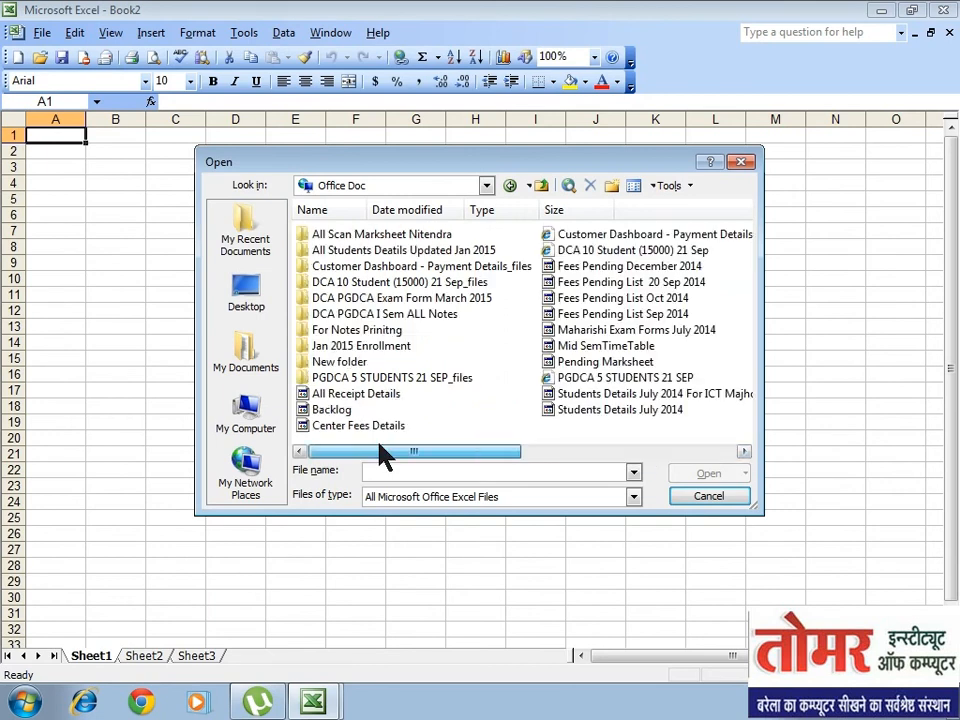
{"action": "left_click", "coordinate": [703, 505]}
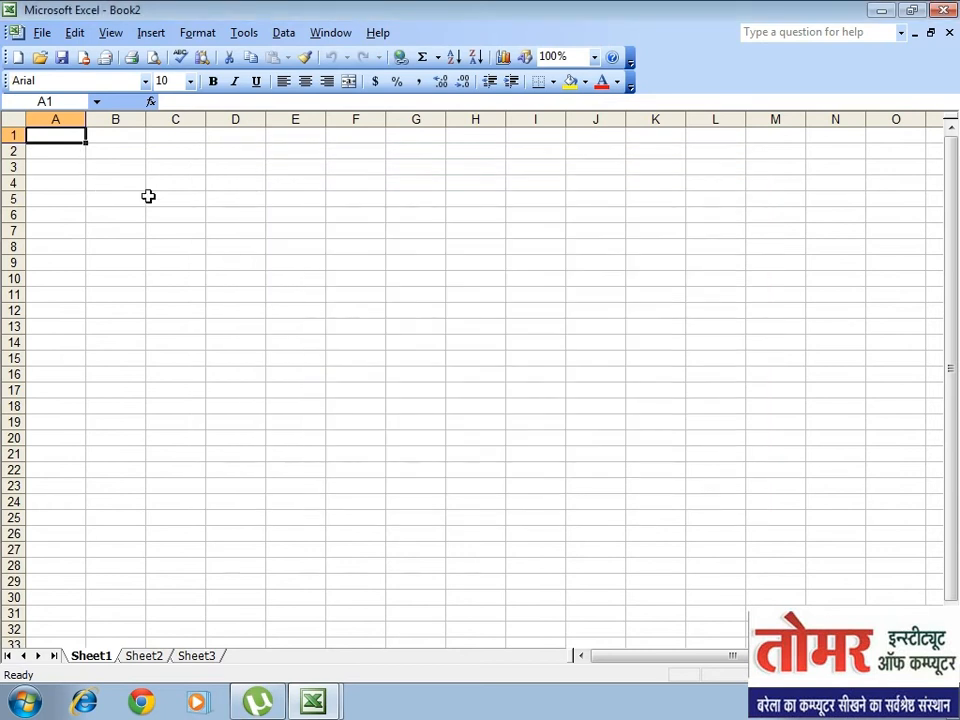
Step: Enter the column headings Name in cell C4 and Course in cell D4
{"action": "left_click", "coordinate": [188, 184]}
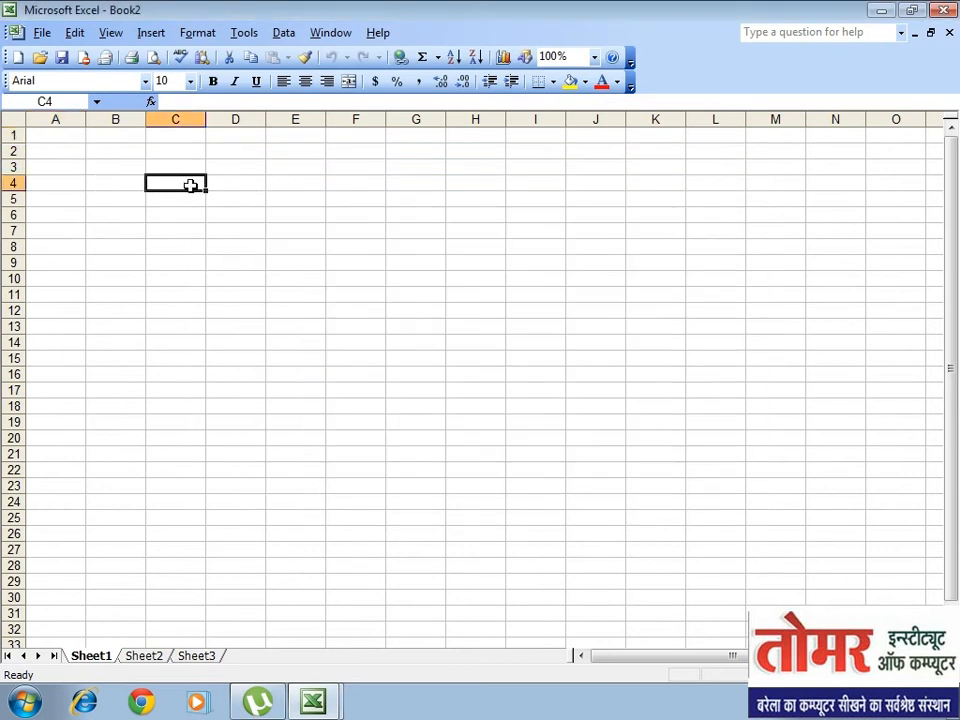
{"action": "type", "text": "Name"}
{"action": "key", "text": "Tab"}
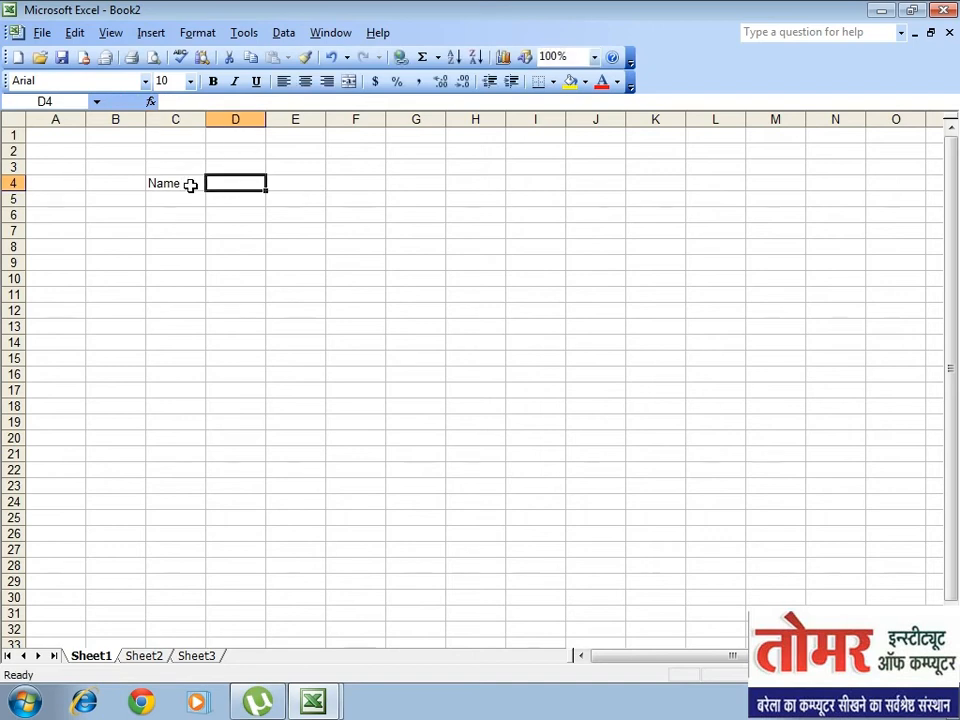
{"action": "type", "text": "Cours"}
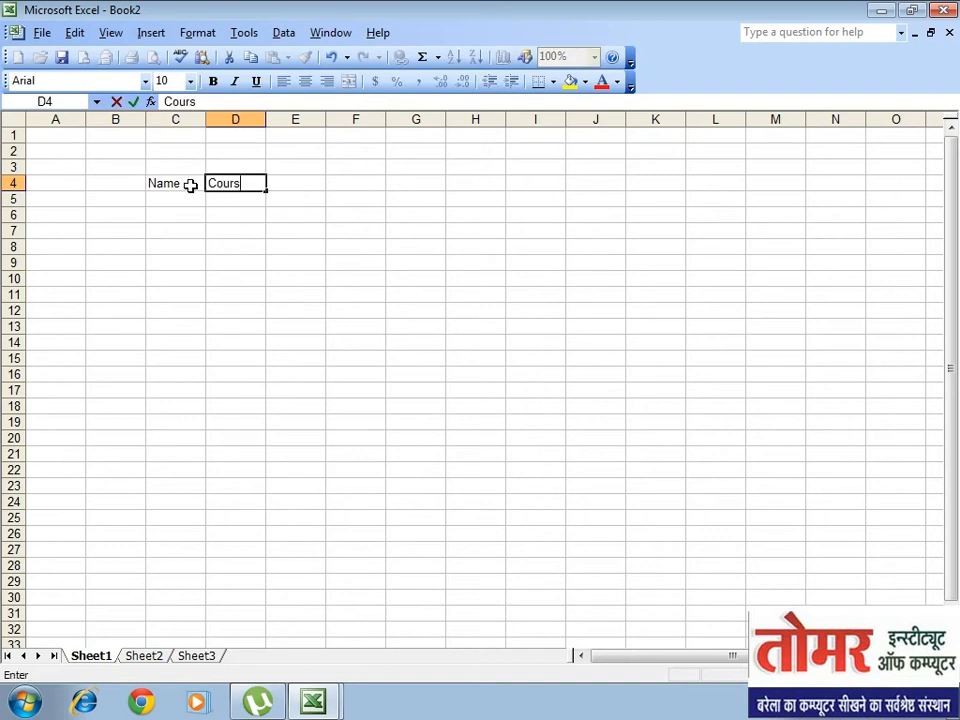
{"action": "type", "text": "e"}
{"action": "key", "text": "Return"}
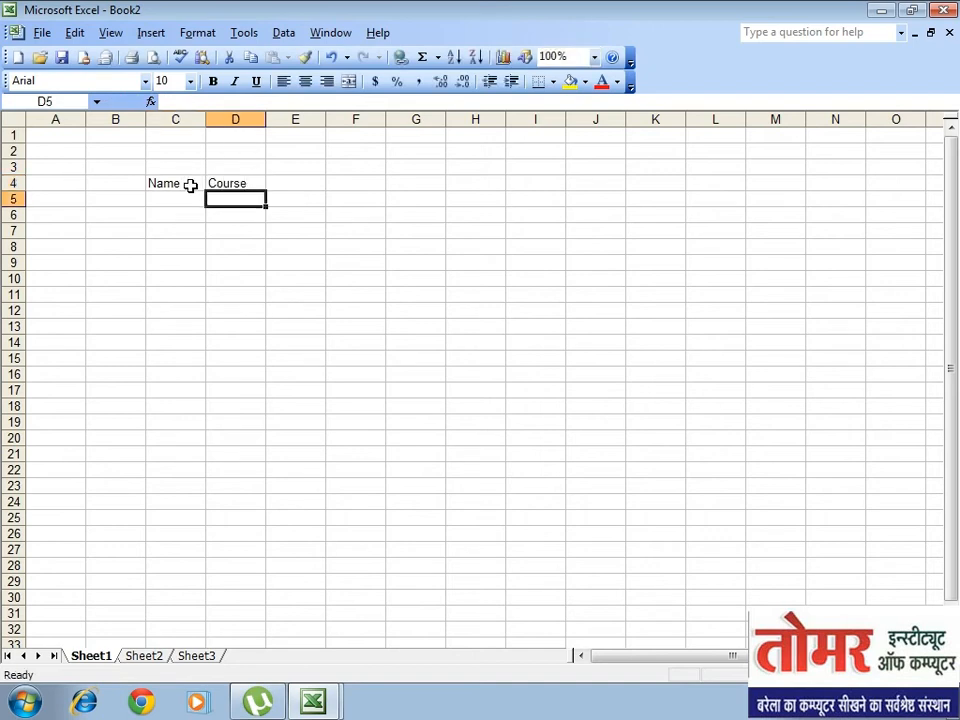
Step: Fill in two student records under the headings, entering their first names in C5:C6 and the courses DCA and PGDCA in D5:D6
{"action": "key", "text": "Left"}
{"action": "type", "text": "Ajay"}
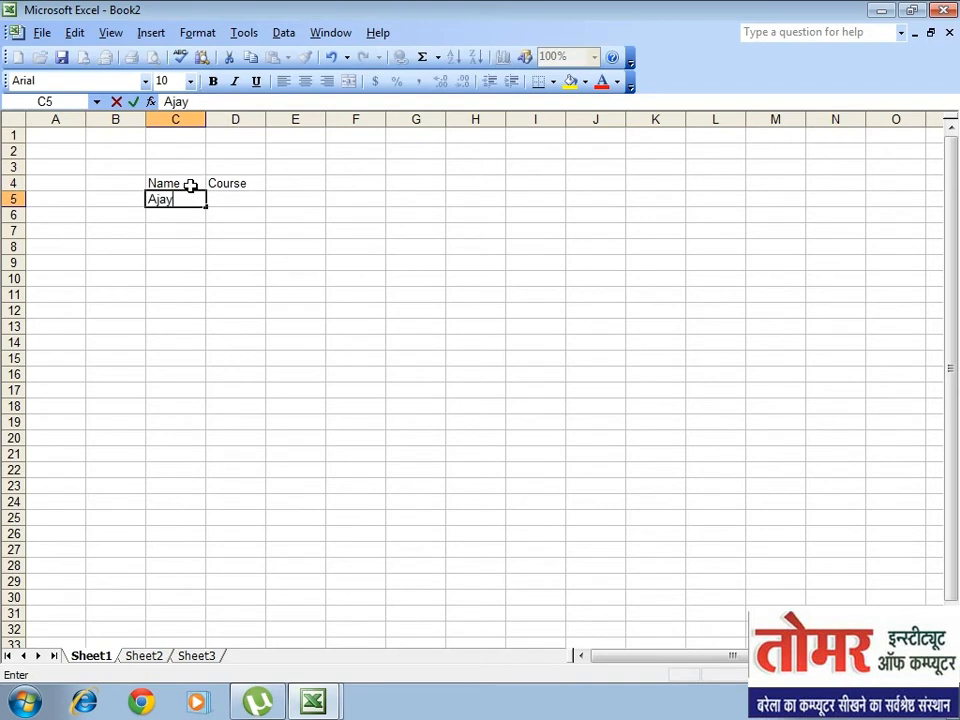
{"action": "key", "text": "Tab"}
{"action": "type", "text": "DCA"}
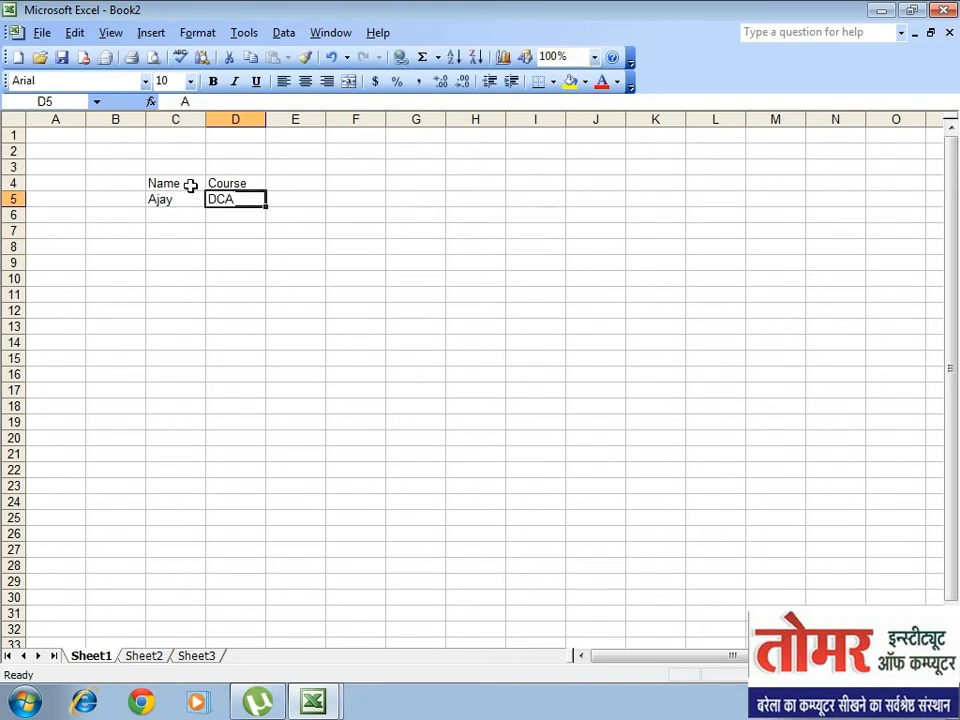
{"action": "key", "text": "Return"}
{"action": "type", "text": "Vijay"}
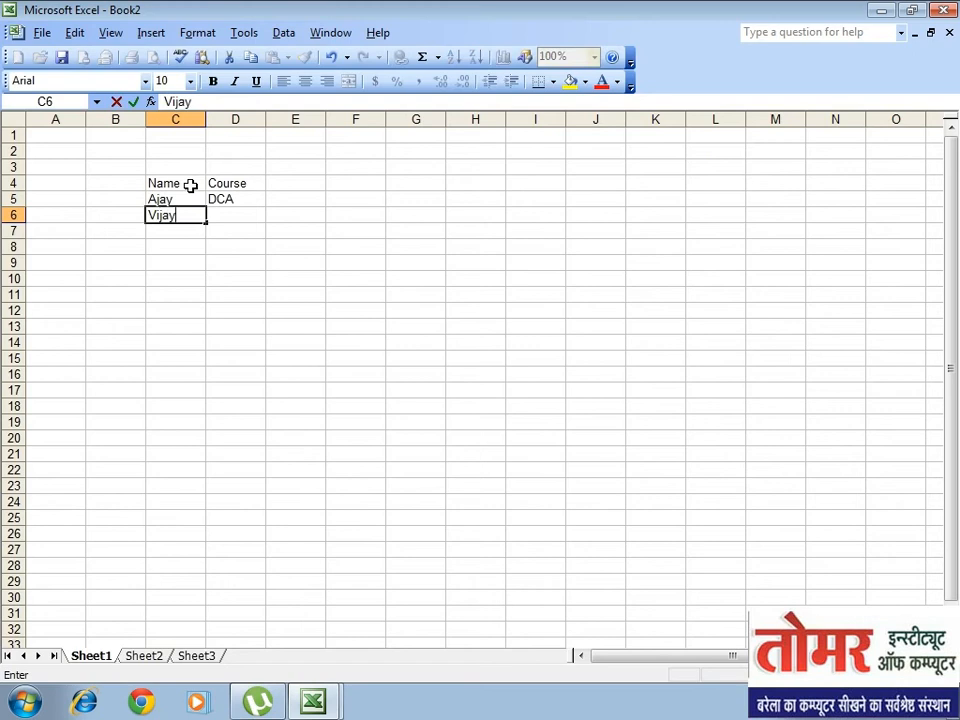
{"action": "key", "text": "Tab"}
{"action": "type", "text": "PGDCA"}
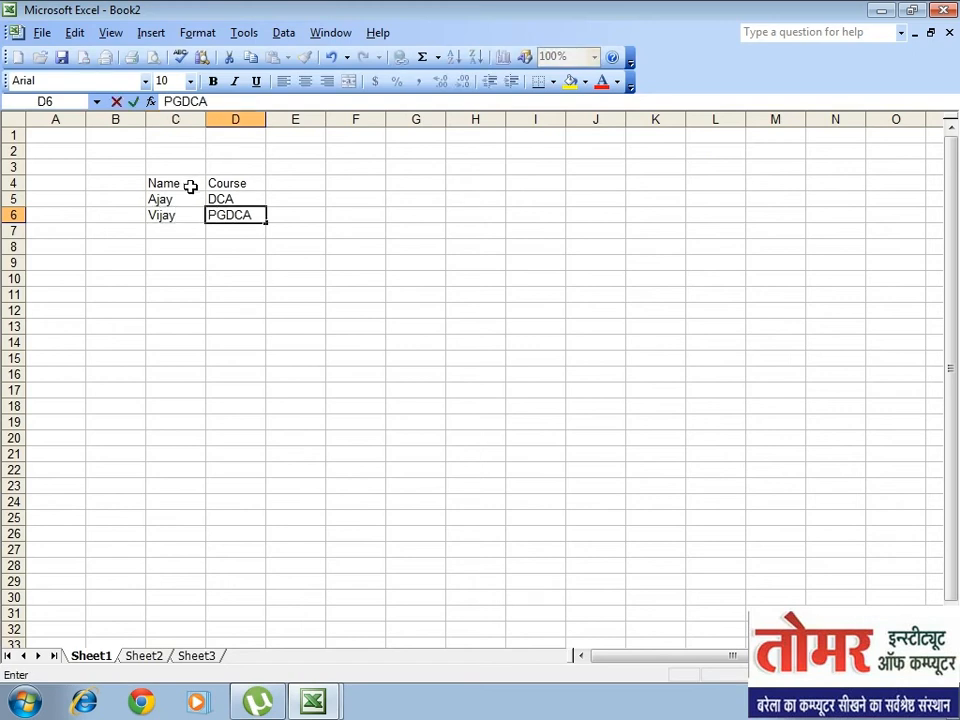
{"action": "key", "text": "Return"}
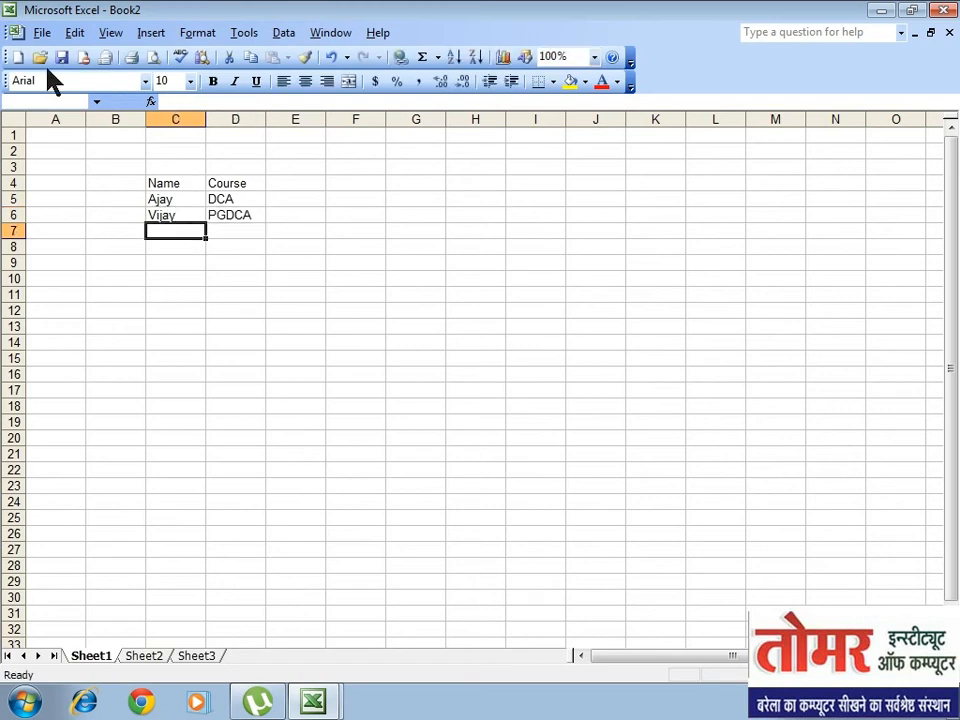
Step: Give the heading cells C4:D4 a yellow fill and red text
{"action": "left_click_drag", "start_coordinate": [157, 182], "coordinate": [232, 183]}
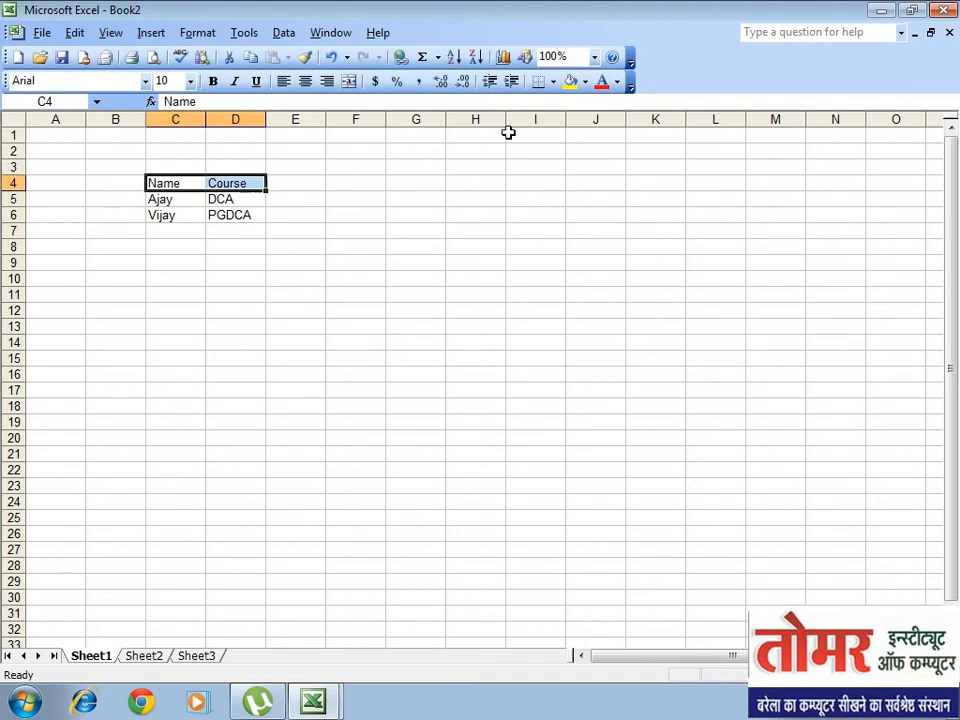
{"action": "left_click", "coordinate": [572, 82]}
{"action": "left_click", "coordinate": [602, 84]}
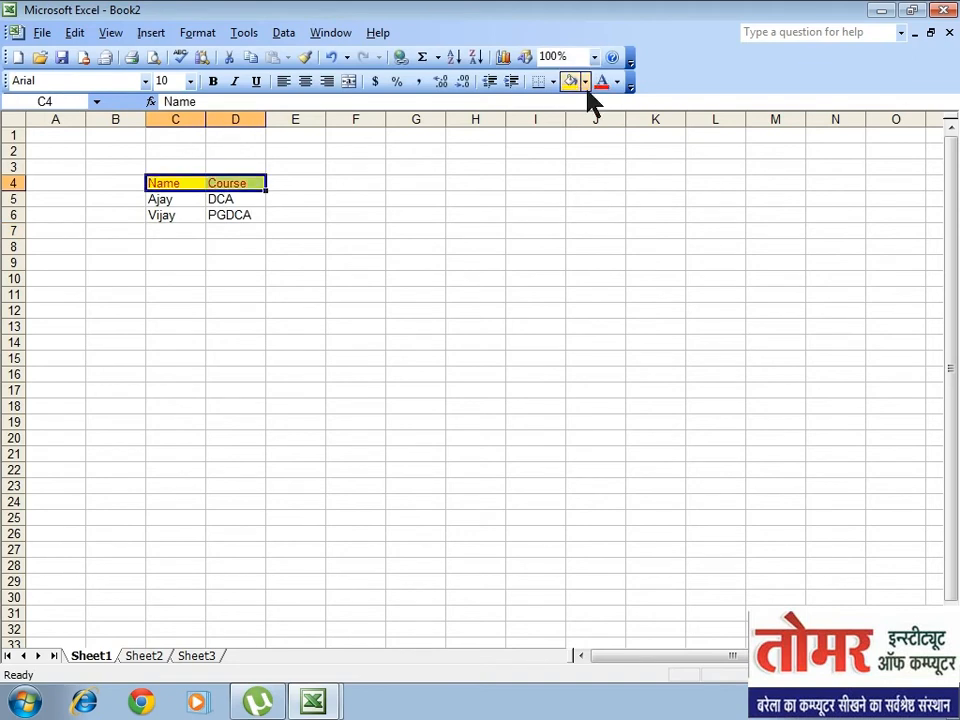
Step: Give the range C5:D13 a red fill and white text, then deselect it
{"action": "left_click_drag", "start_coordinate": [150, 199], "coordinate": [245, 328]}
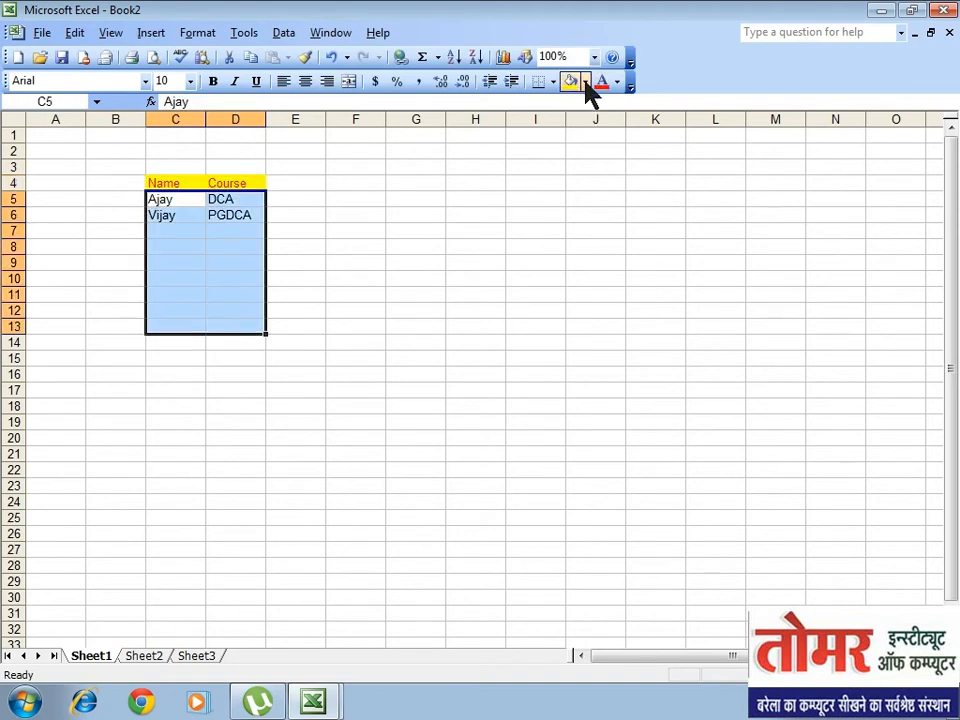
{"action": "left_click", "coordinate": [585, 82]}
{"action": "left_click", "coordinate": [573, 174]}
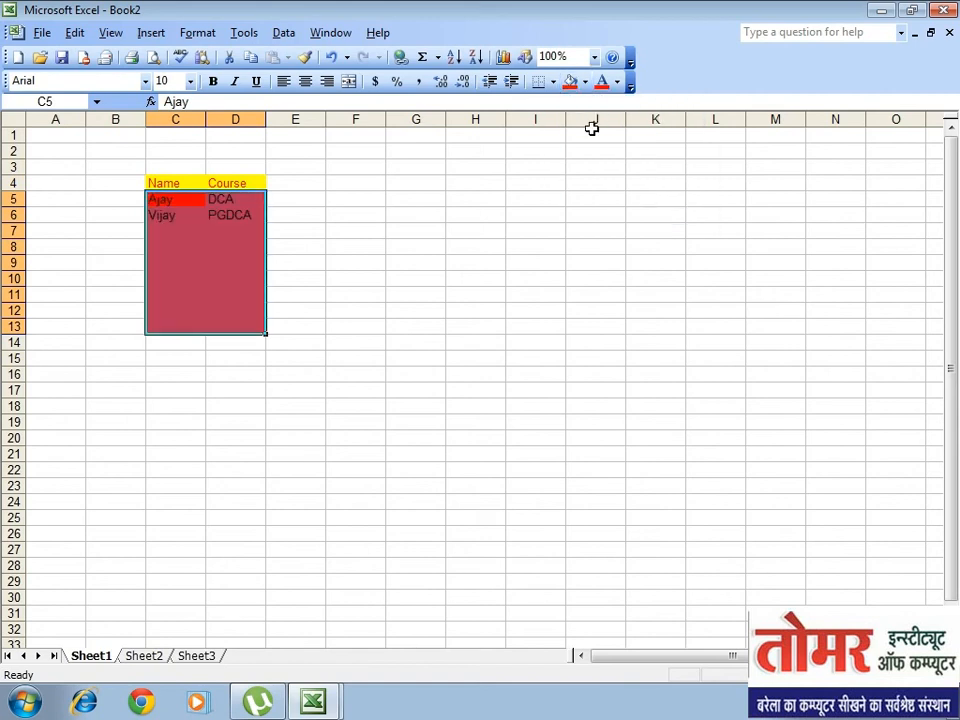
{"action": "left_click", "coordinate": [617, 82]}
{"action": "left_click", "coordinate": [671, 207]}
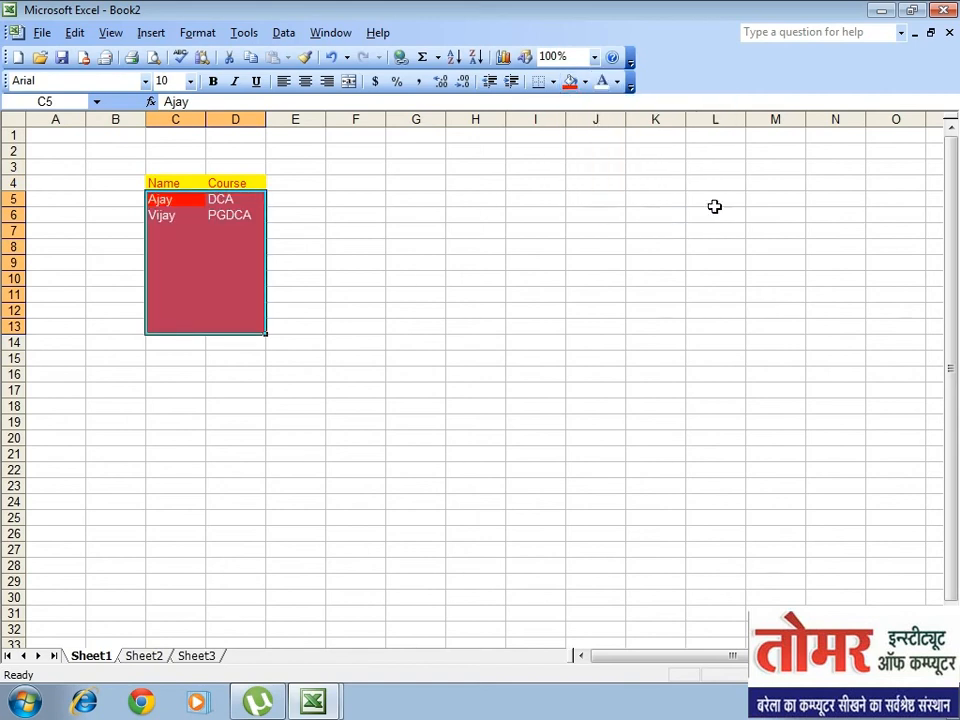
{"action": "left_click", "coordinate": [424, 282]}
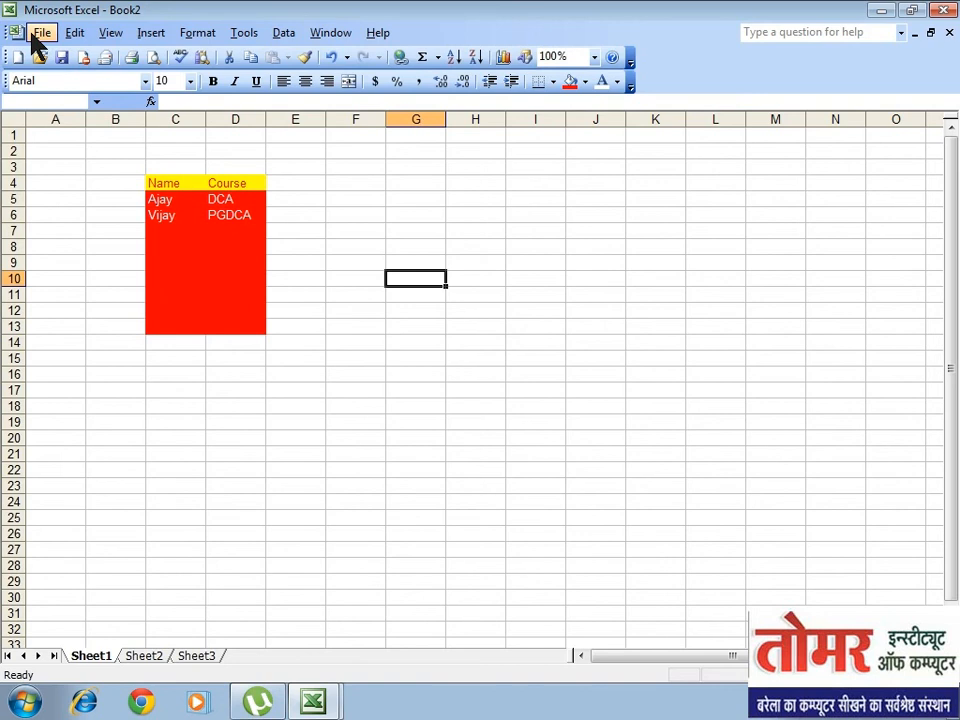
Step: Save the workbook to the Desktop as Book2 in the Microsoft Office Excel Workbook format
{"action": "left_click", "coordinate": [40, 33]}
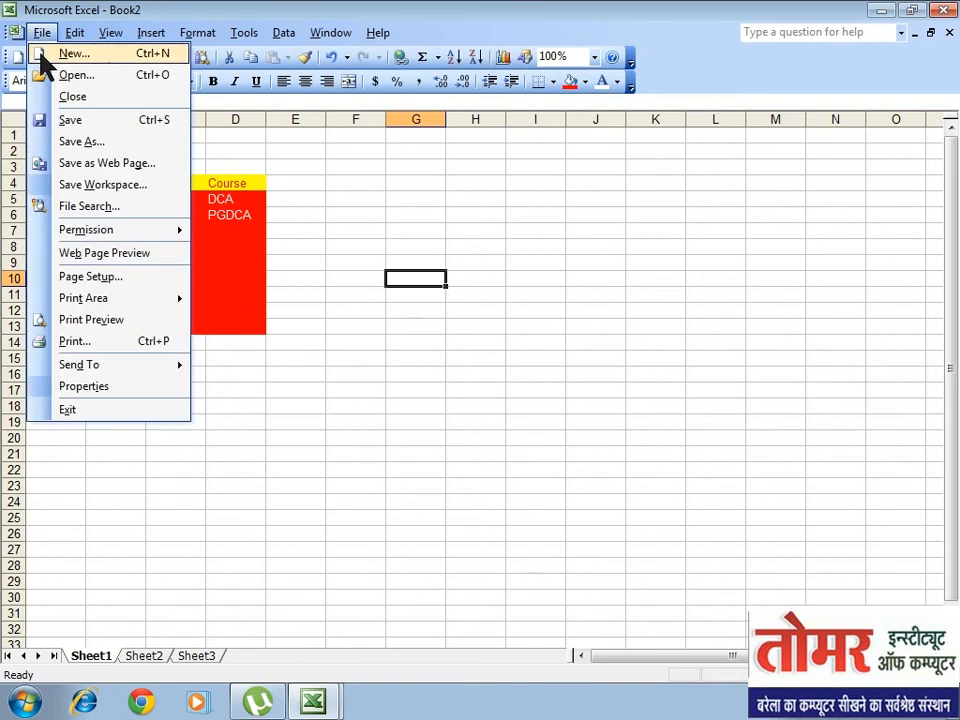
{"action": "left_click", "coordinate": [62, 120]}
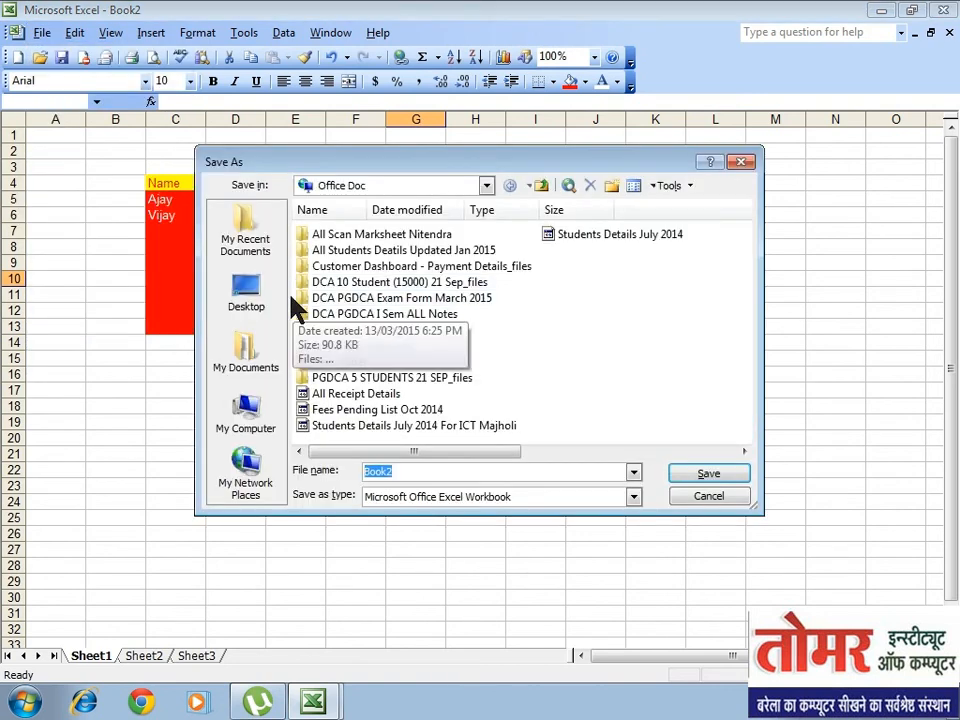
{"action": "left_click", "coordinate": [255, 305]}
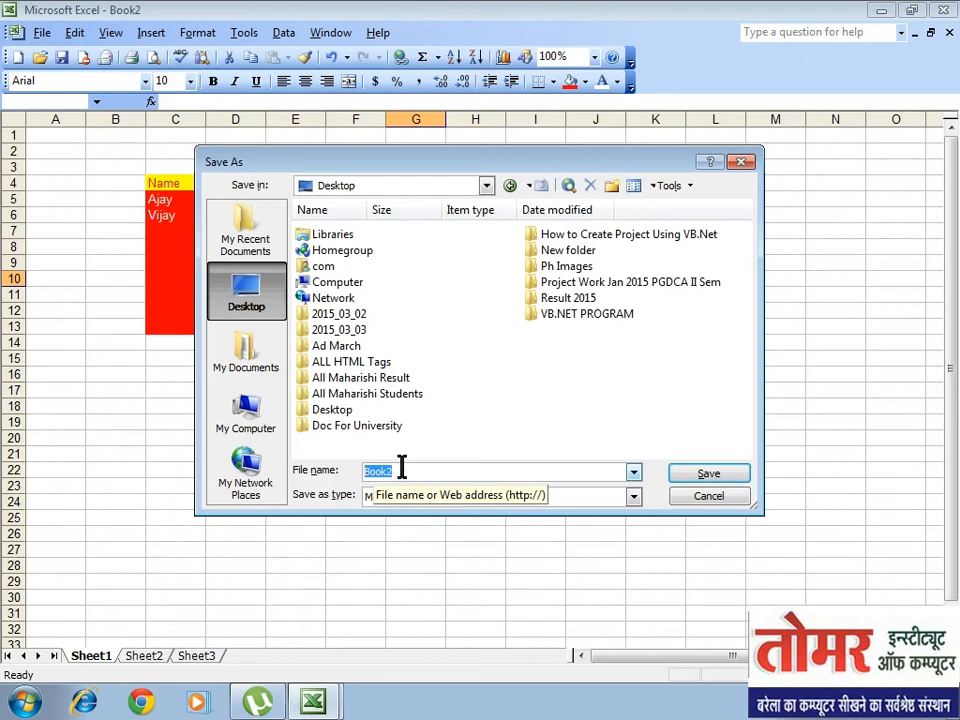
{"action": "left_click", "coordinate": [722, 476]}
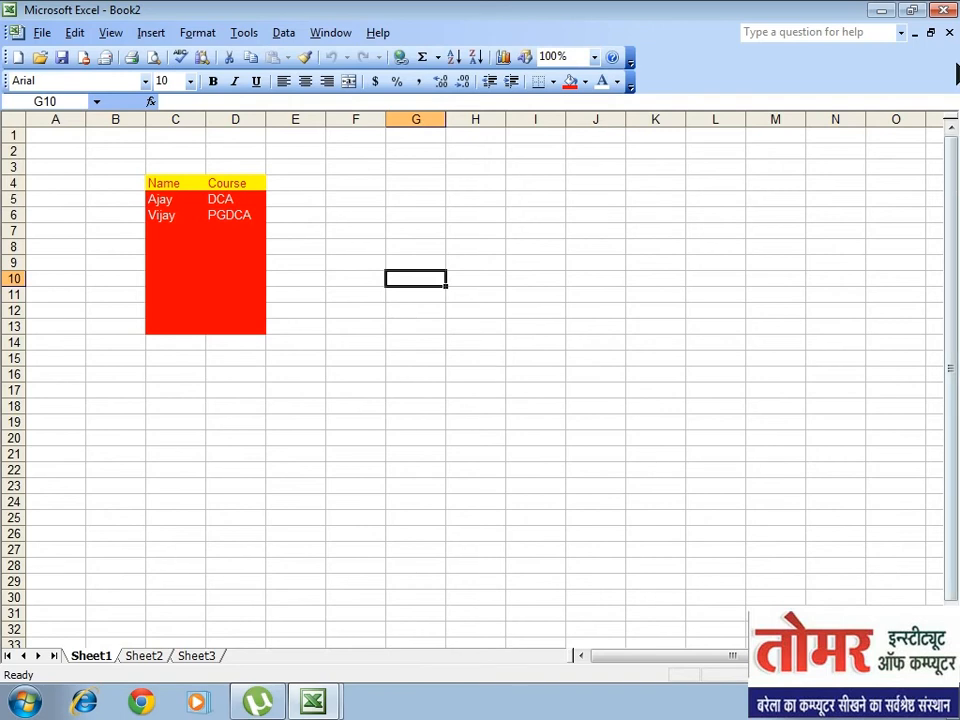
Step: Close both open workbooks, discarding the changes to Book1
{"action": "left_click", "coordinate": [949, 33]}
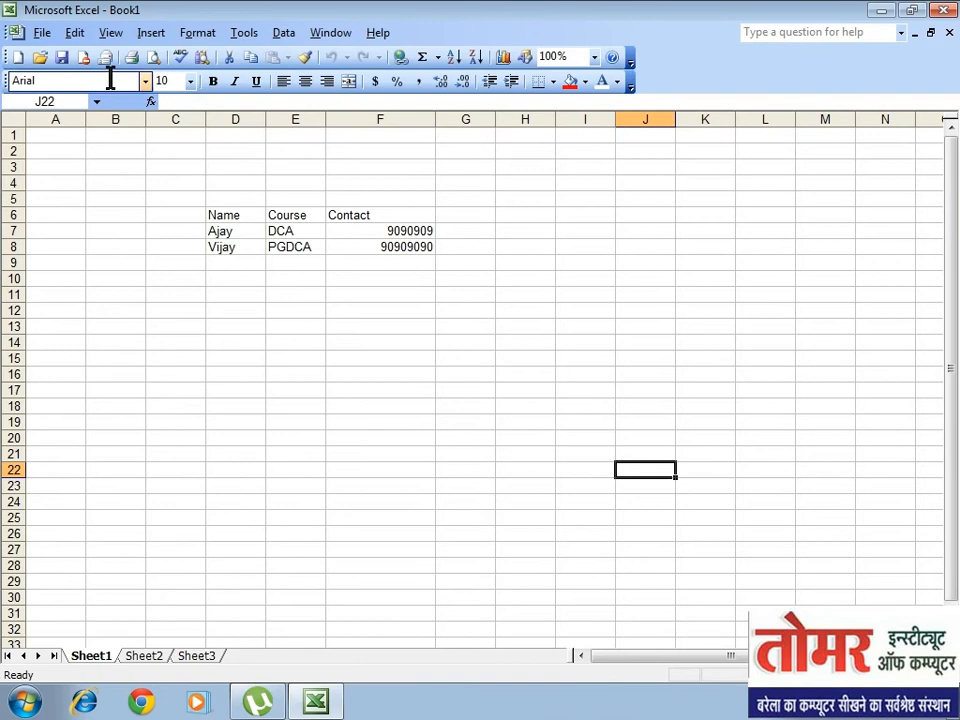
{"action": "left_click", "coordinate": [950, 33]}
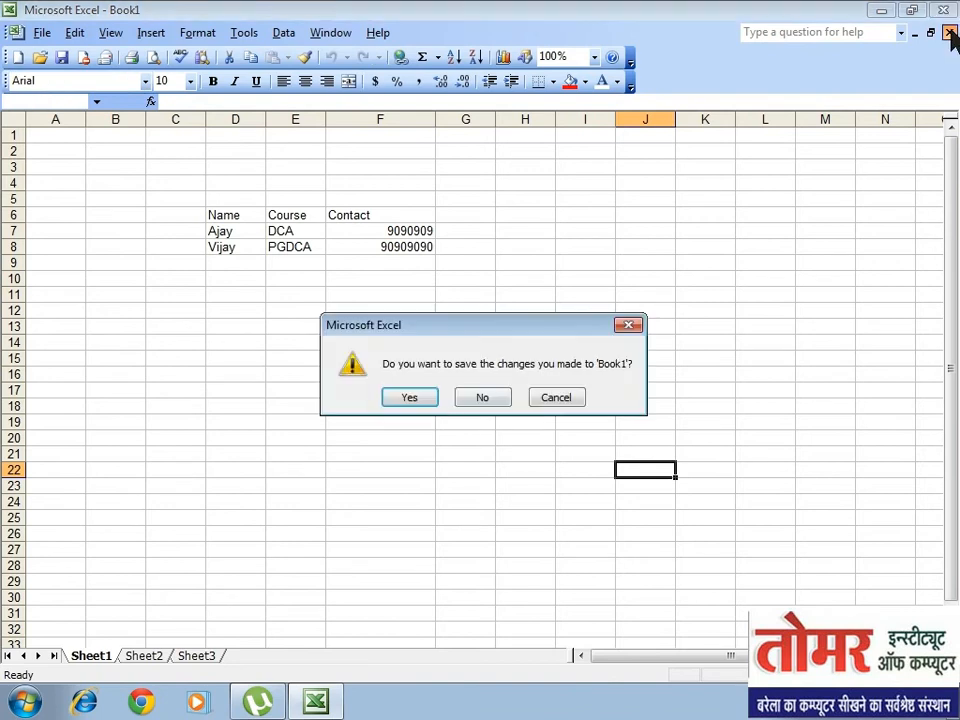
{"action": "left_click", "coordinate": [474, 396]}
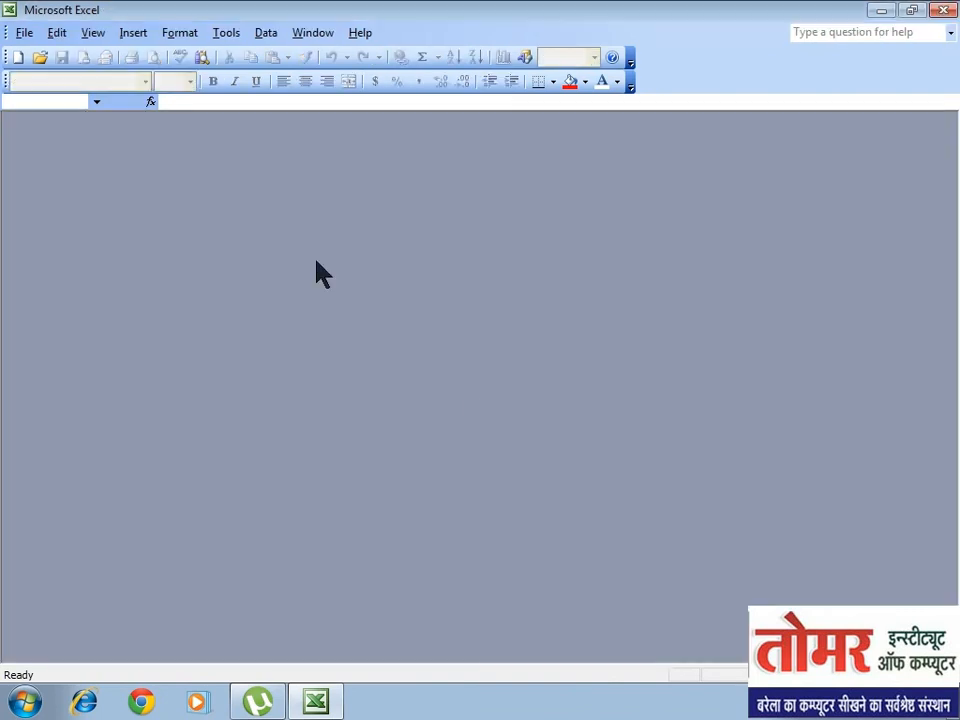
Step: Create a new workbook from the existing Book2 file on the Desktop and select its table range C4:D13
{"action": "left_click", "coordinate": [22, 33]}
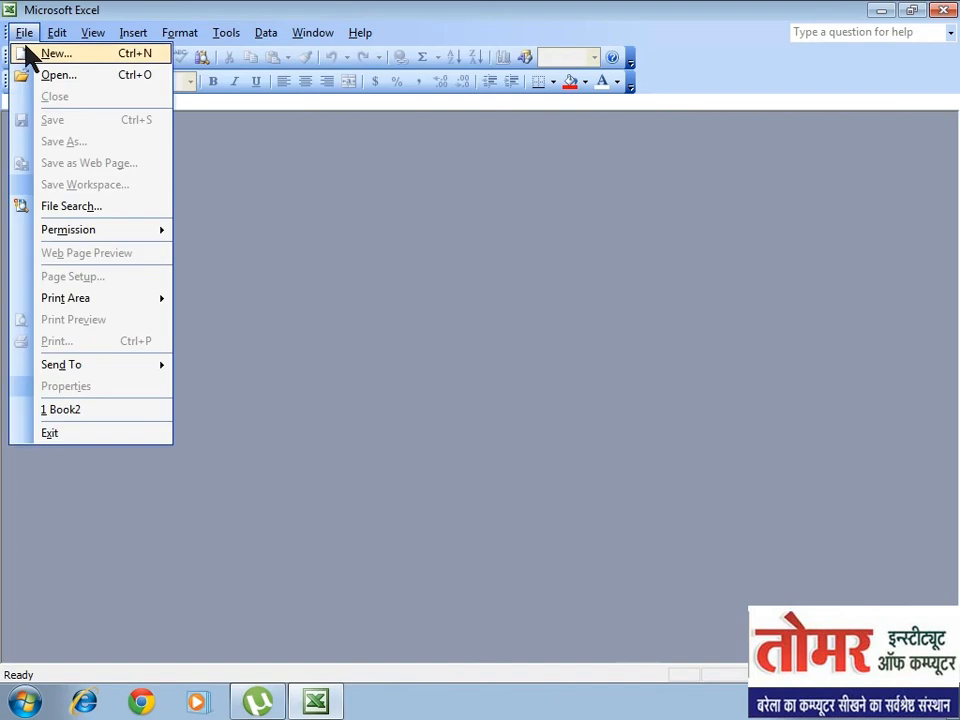
{"action": "left_click", "coordinate": [28, 51]}
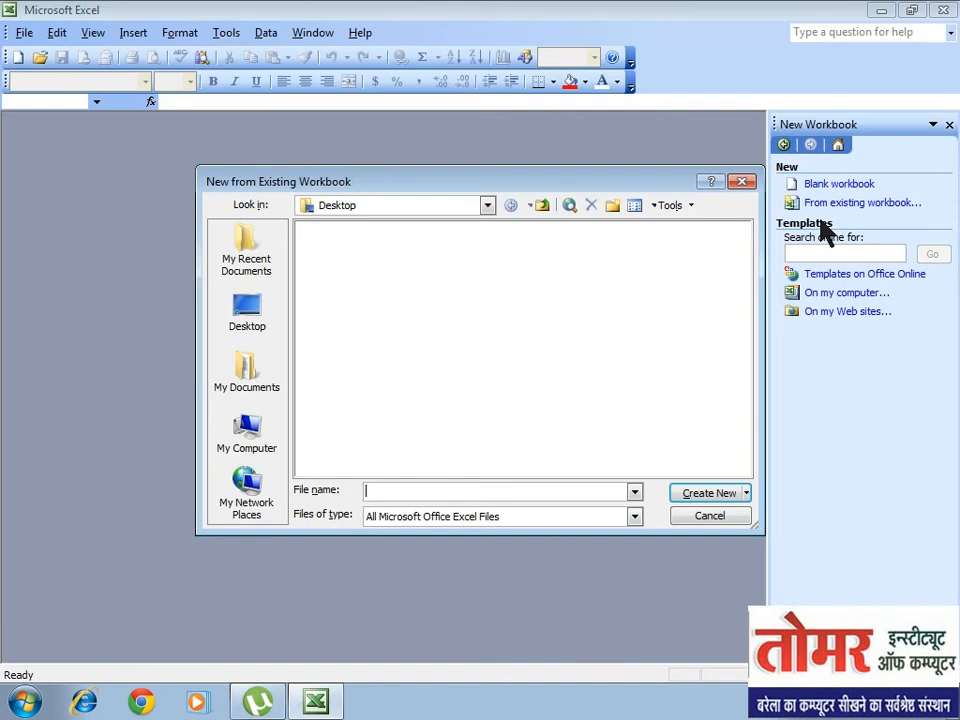
{"action": "left_click_drag", "start_coordinate": [589, 476], "coordinate": [376, 407]}
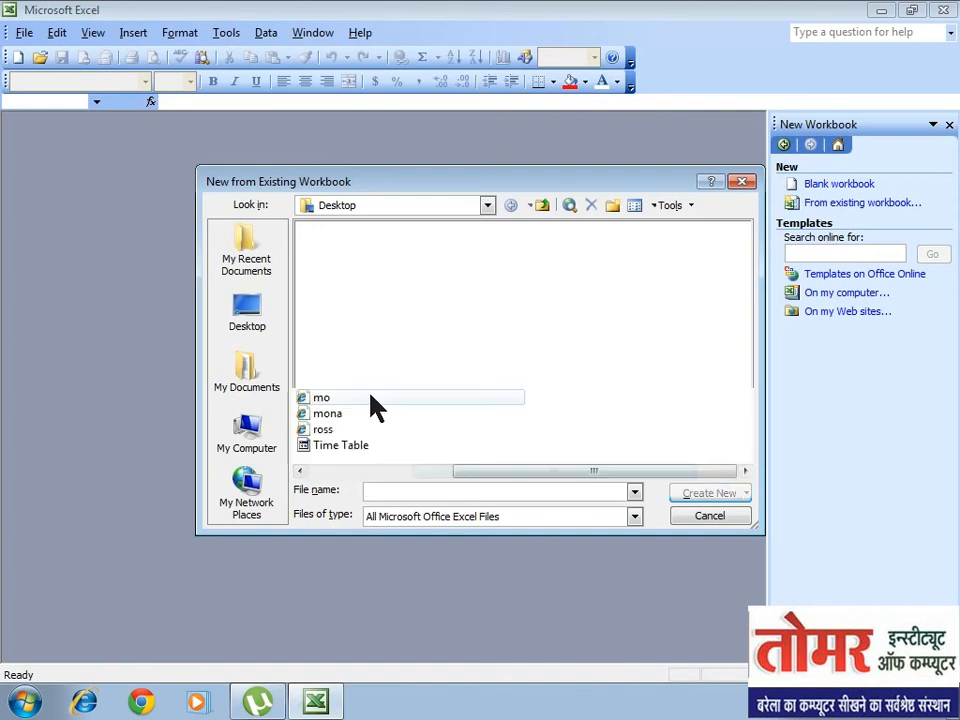
{"action": "left_click", "coordinate": [341, 352]}
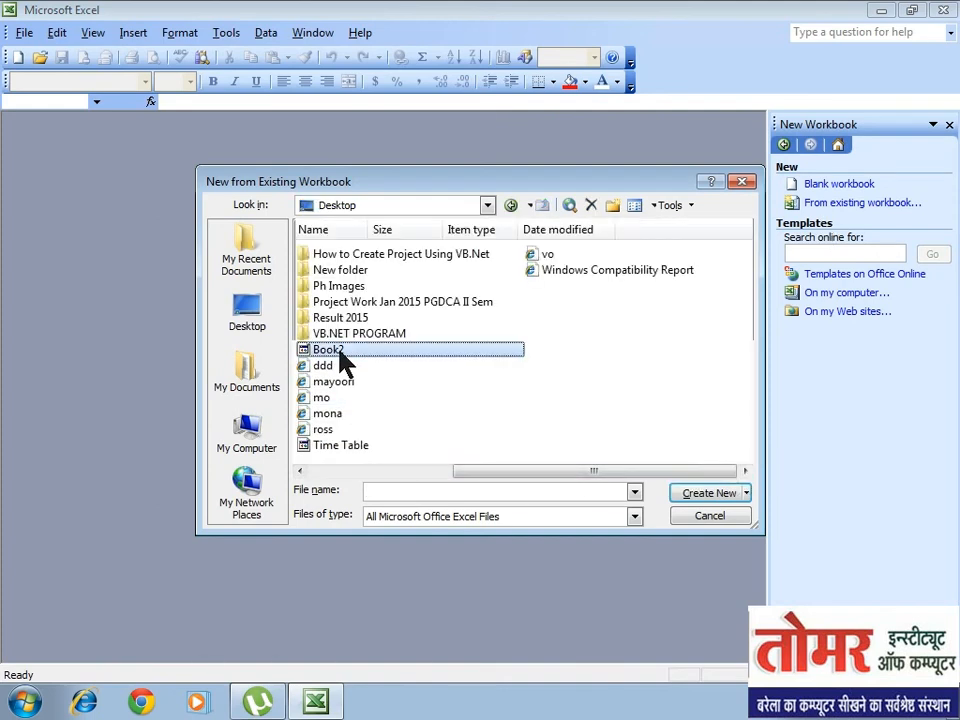
{"action": "left_click", "coordinate": [703, 494]}
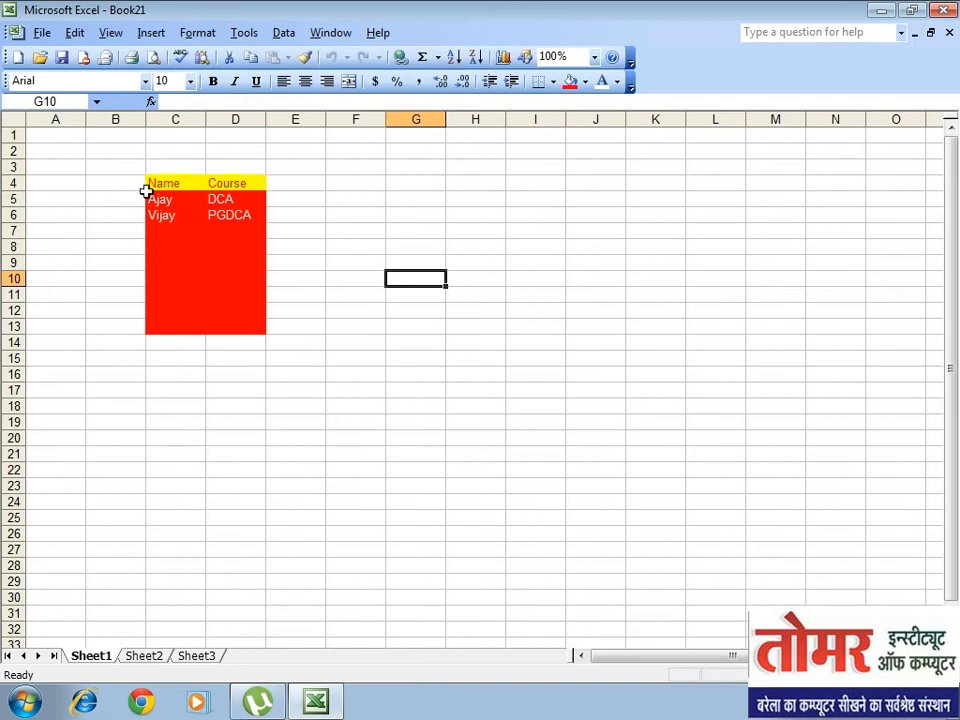
{"action": "left_click_drag", "start_coordinate": [152, 182], "coordinate": [227, 322]}
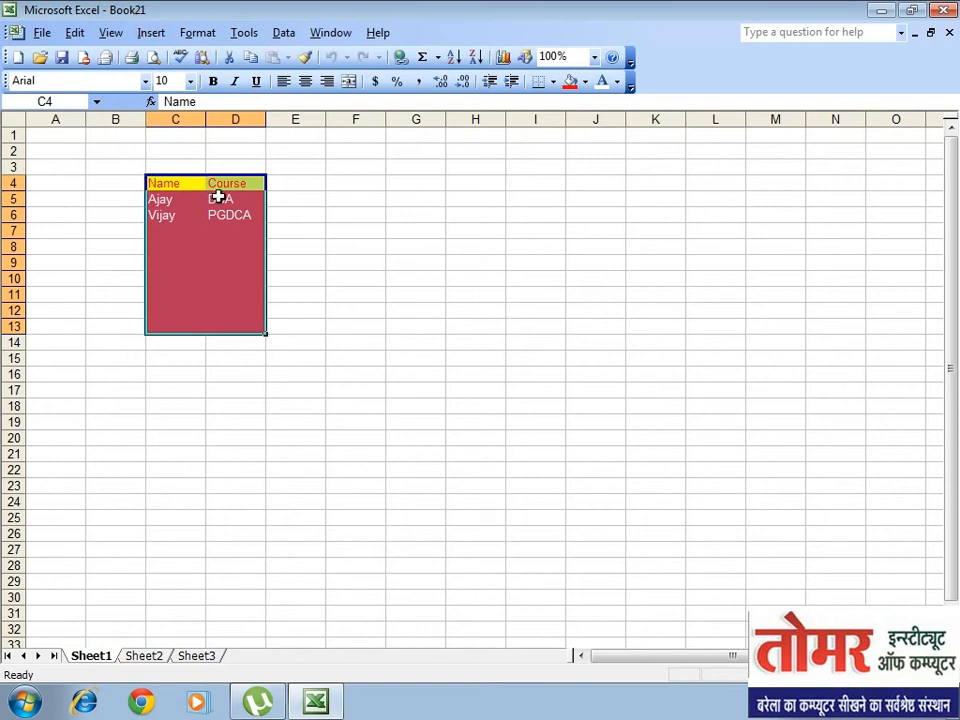
Step: Show the New Workbook options and add two more student names in C7 and C8 with the courses BCA and DCA
{"action": "left_click", "coordinate": [40, 32]}
{"action": "left_click", "coordinate": [52, 55]}
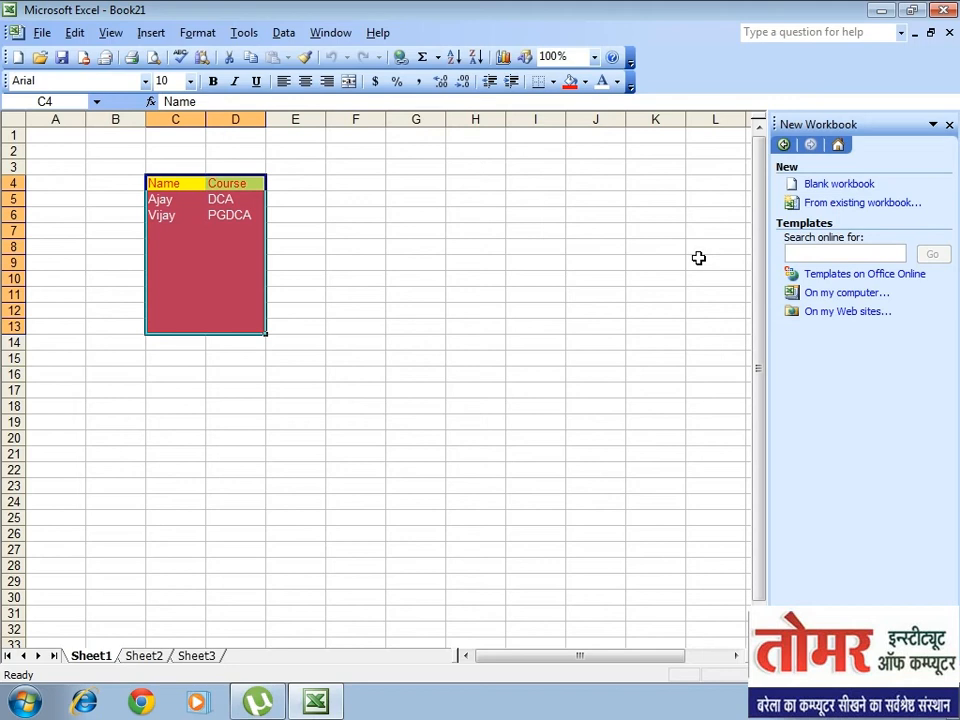
{"action": "left_click", "coordinate": [154, 230]}
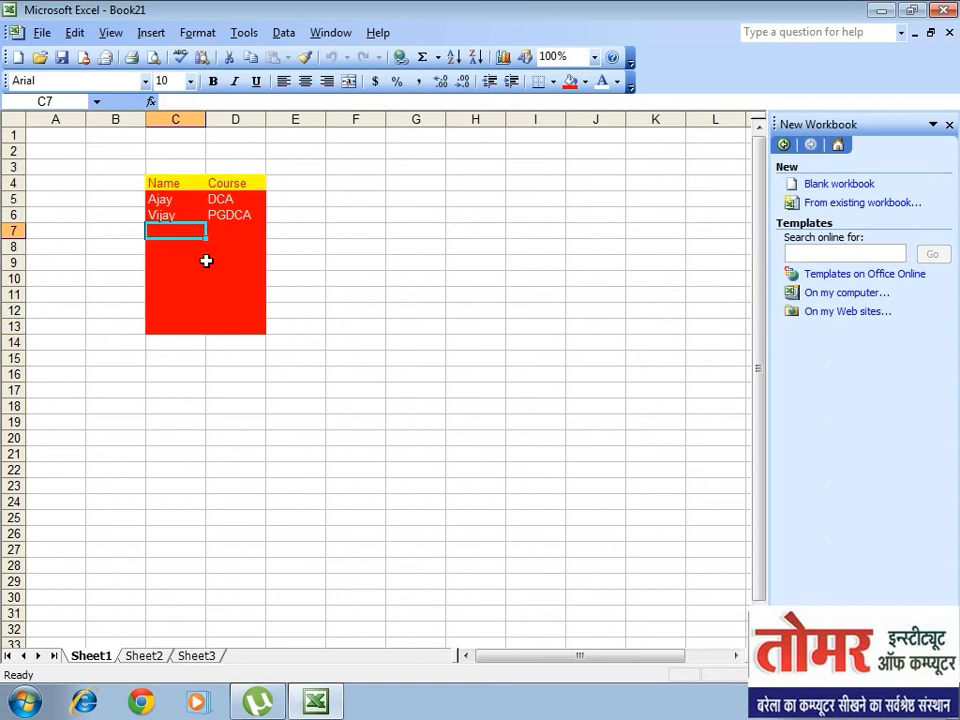
{"action": "type", "text": "Akash"}
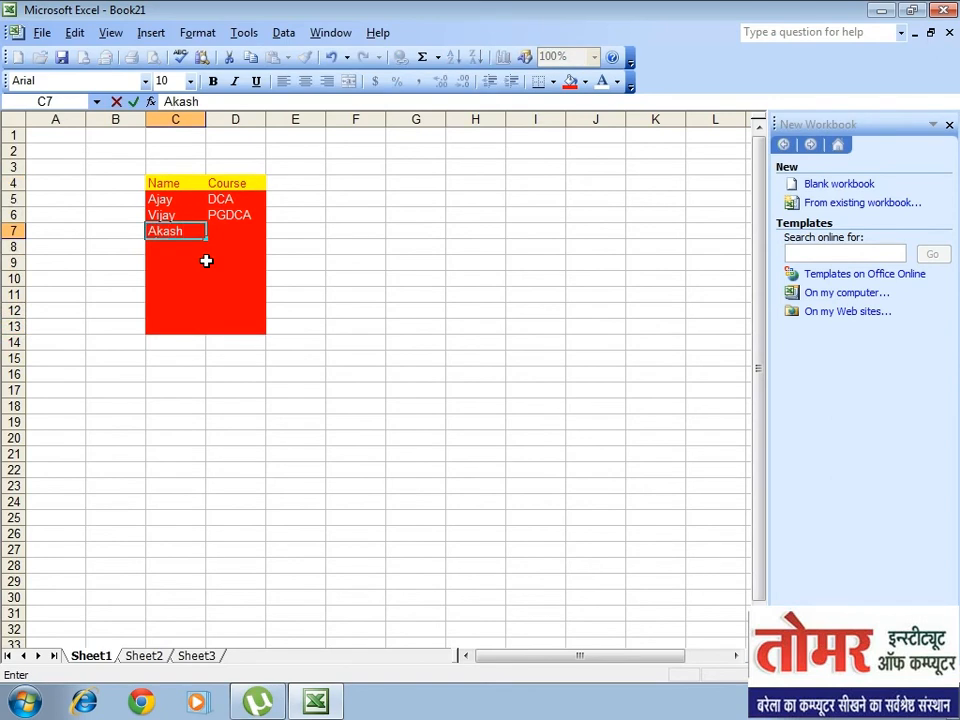
{"action": "key", "text": "Tab"}
{"action": "type", "text": "BCA"}
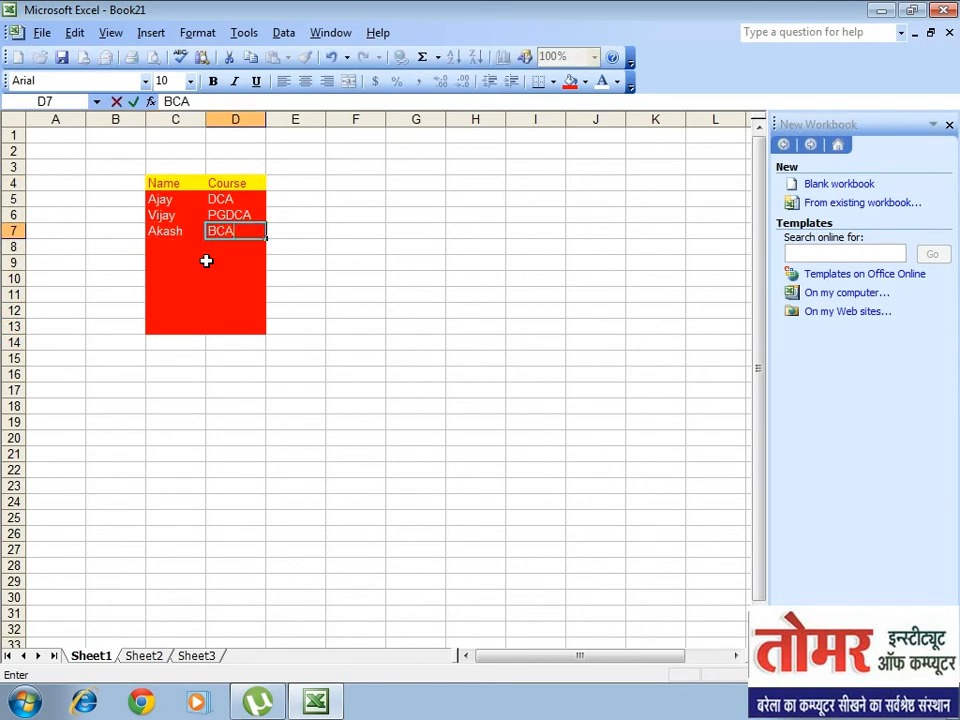
{"action": "key", "text": "Return"}
{"action": "type", "text": "Vinay"}
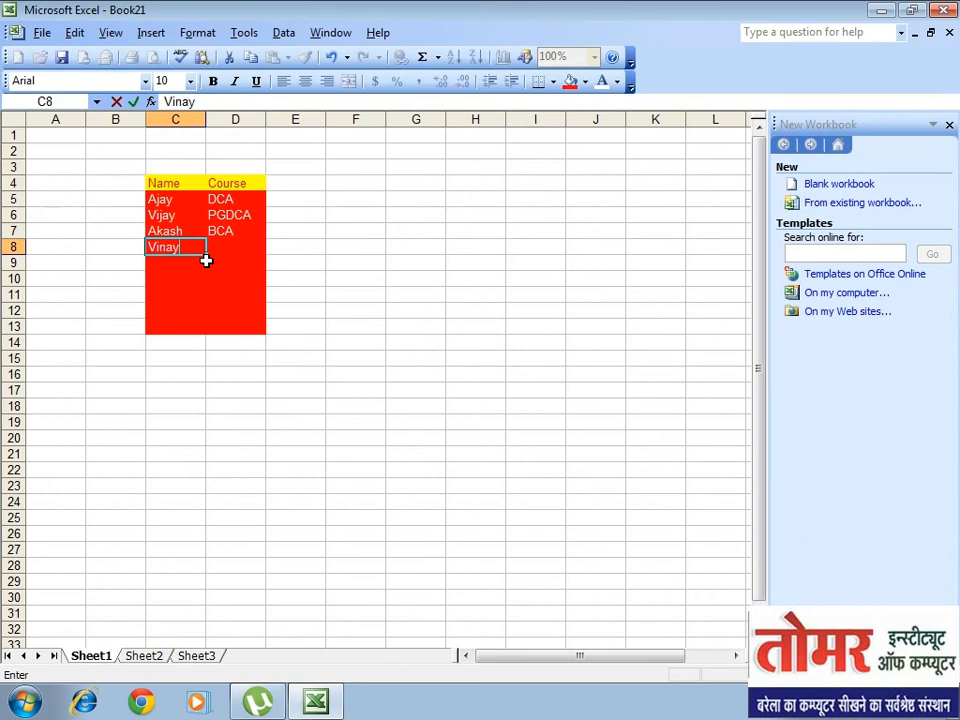
{"action": "key", "text": "Tab"}
{"action": "type", "text": "DCA"}
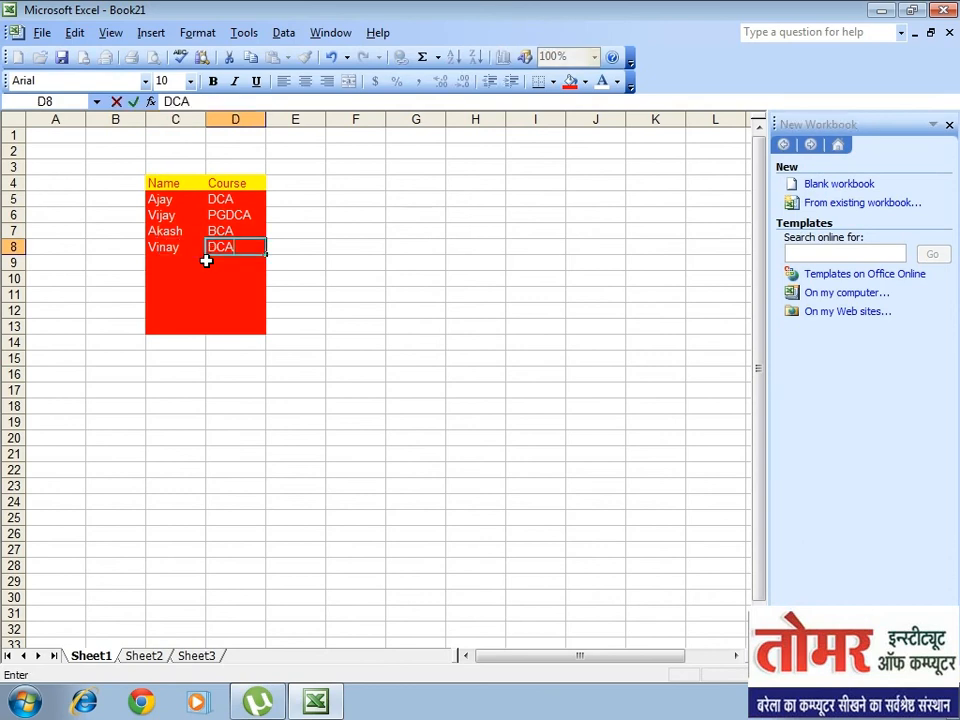
{"action": "left_click", "coordinate": [338, 307]}
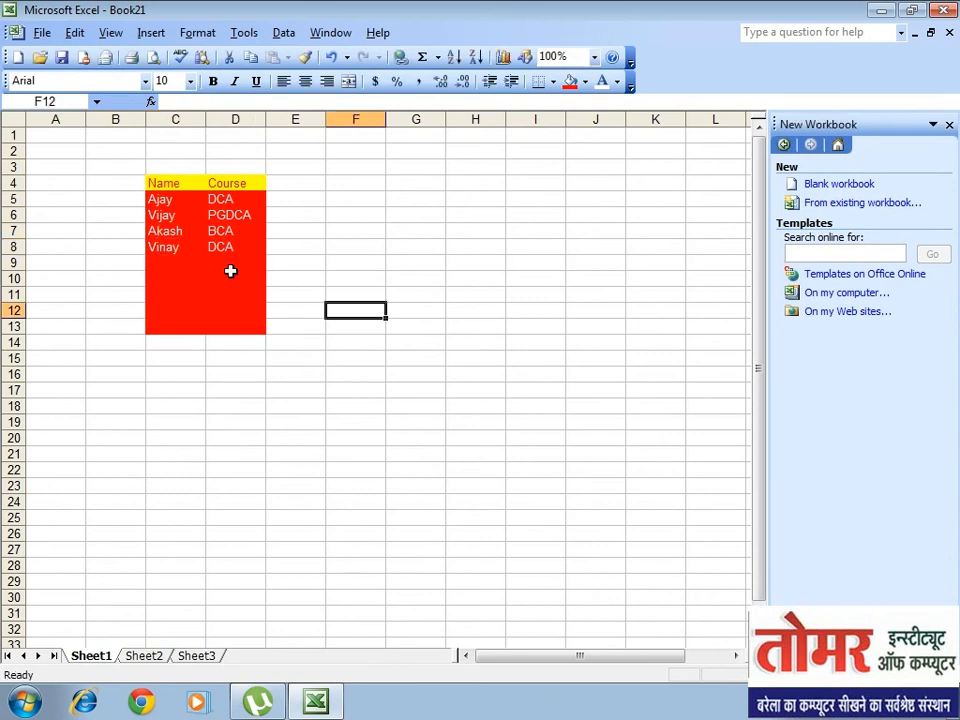
{"action": "left_click", "coordinate": [44, 33]}
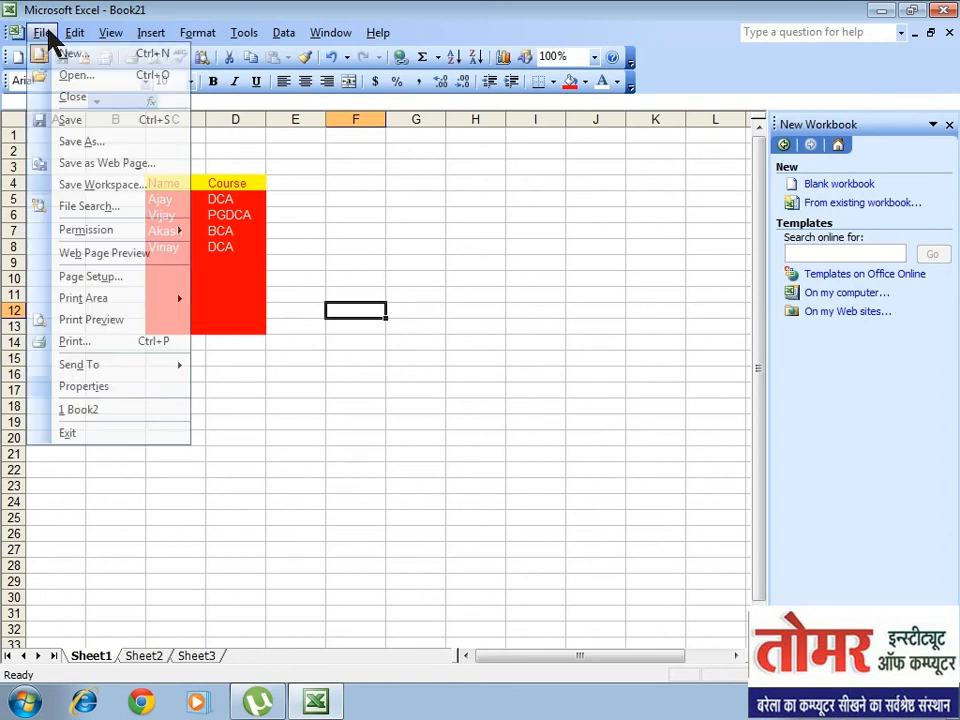
{"action": "left_click", "coordinate": [60, 119]}
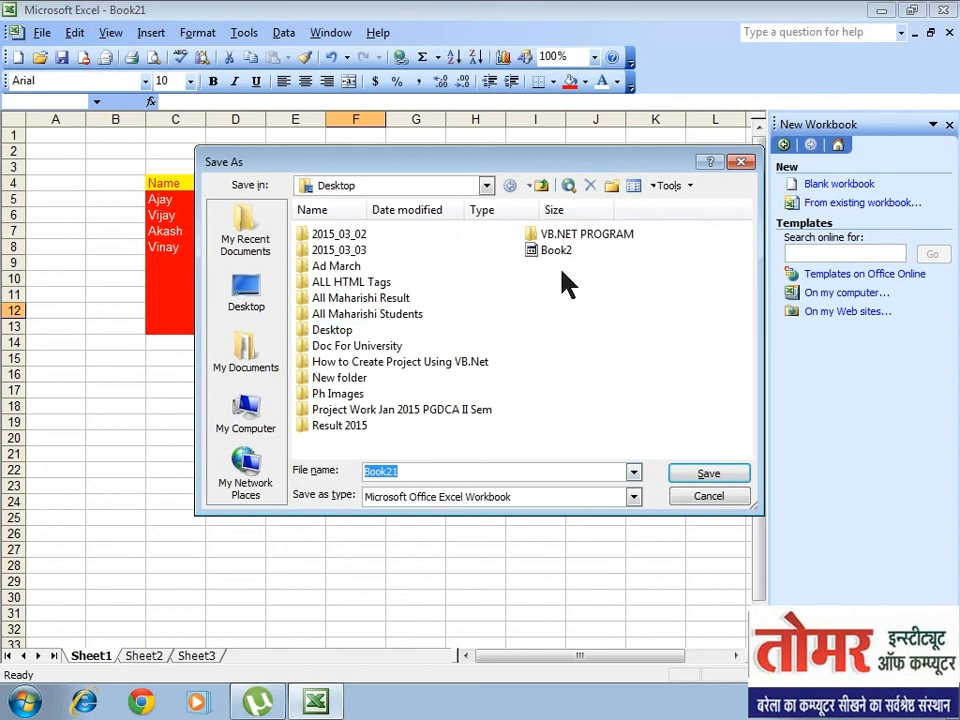
{"action": "left_click", "coordinate": [679, 498]}
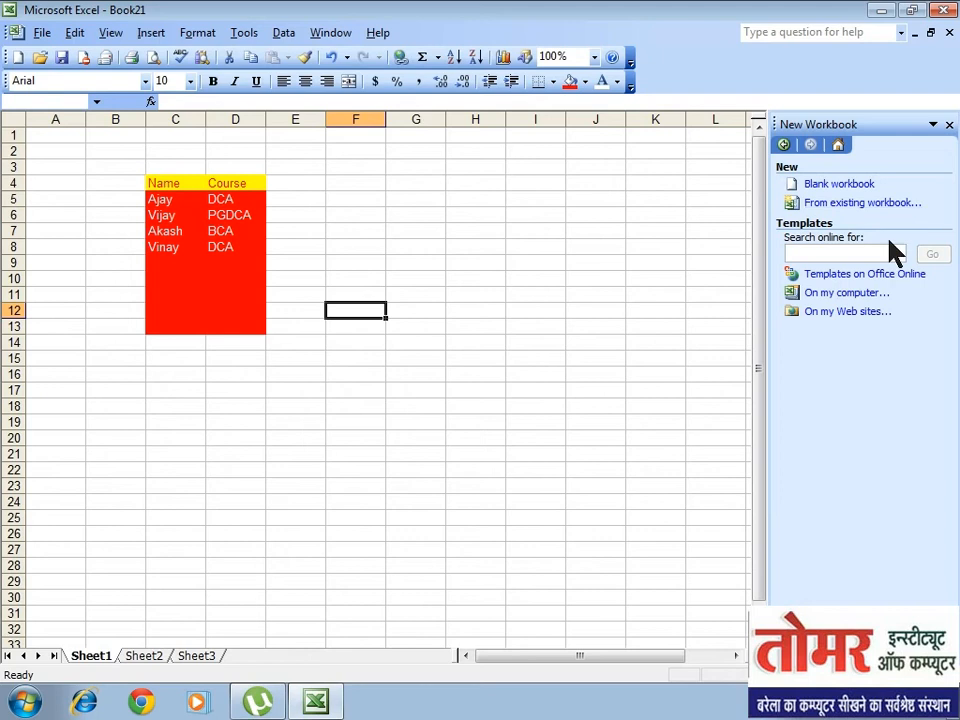
Step: Create a new workbook from the Timecard template among the Spreadsheet Solutions templates on the computer
{"action": "left_click", "coordinate": [835, 296]}
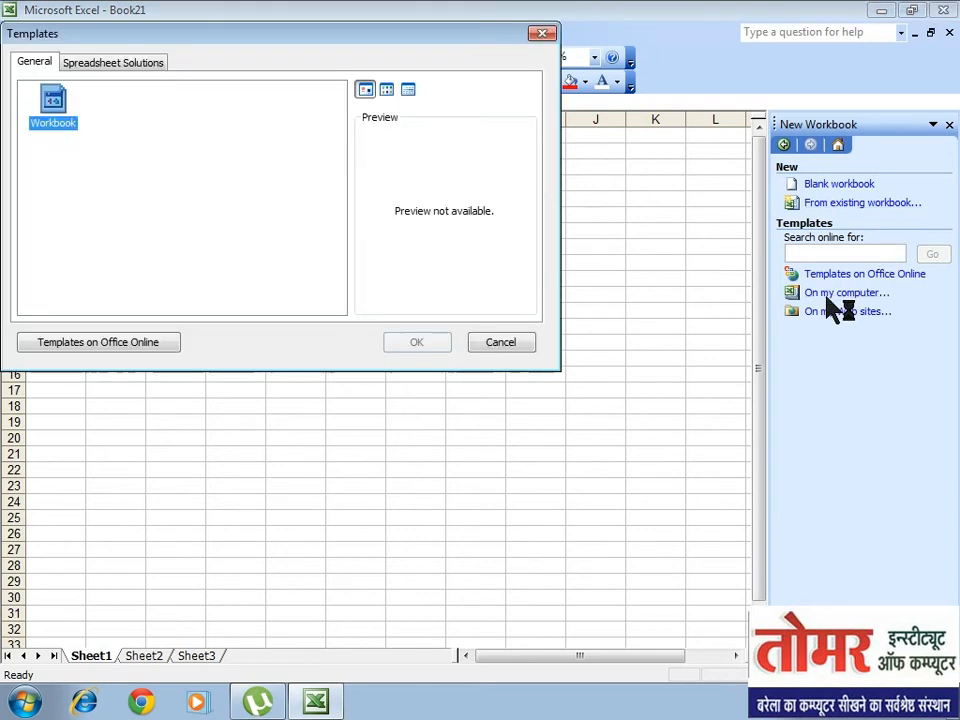
{"action": "left_click_drag", "start_coordinate": [184, 30], "coordinate": [300, 170]}
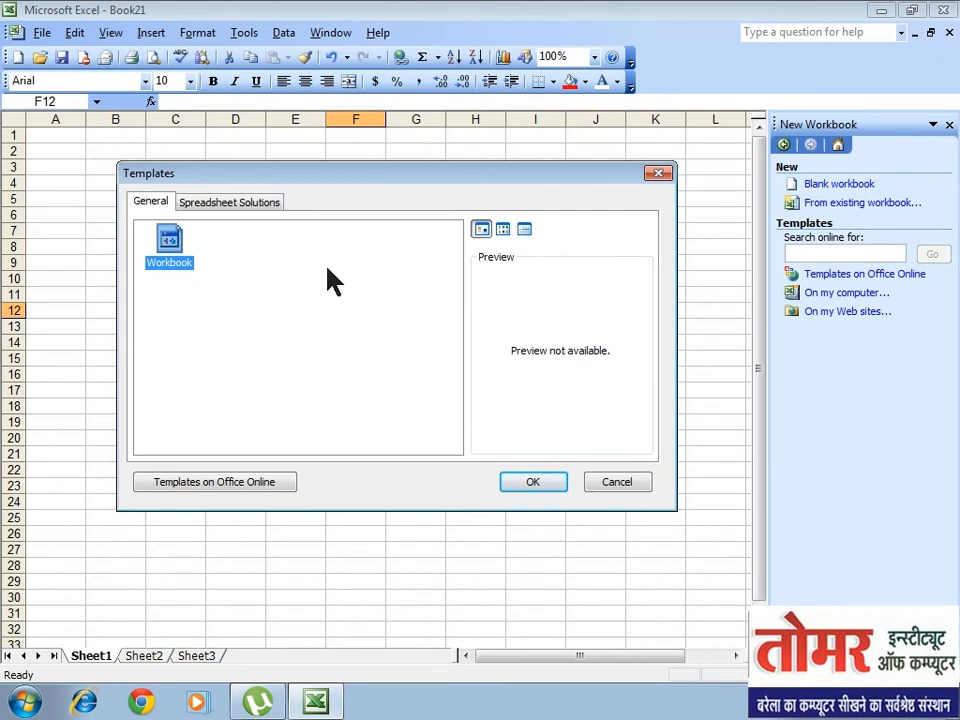
{"action": "left_click", "coordinate": [247, 203]}
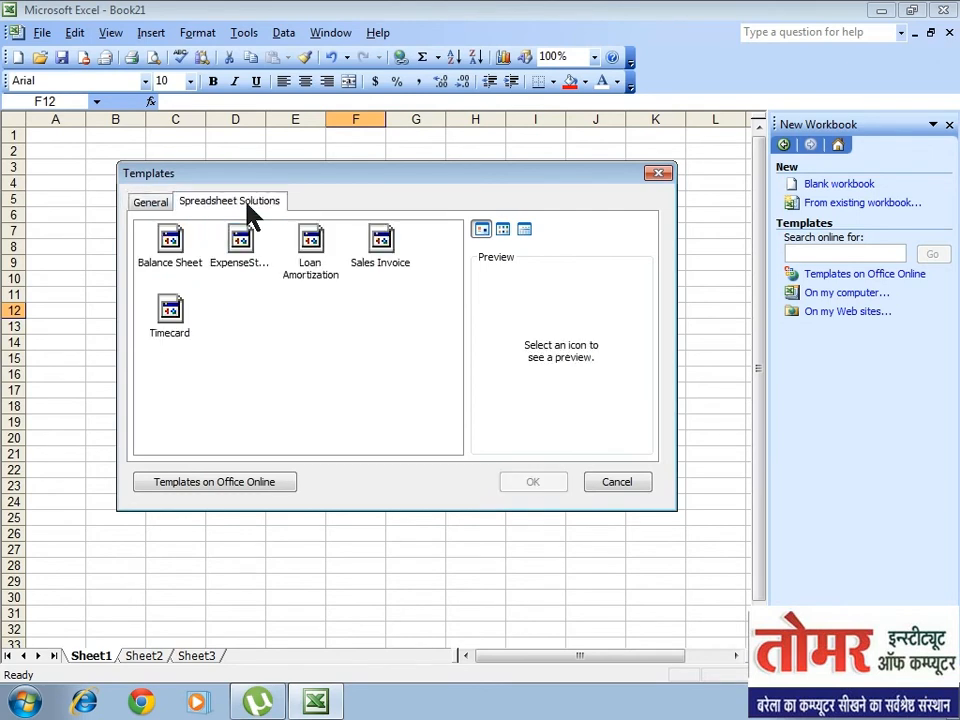
{"action": "left_click", "coordinate": [189, 266]}
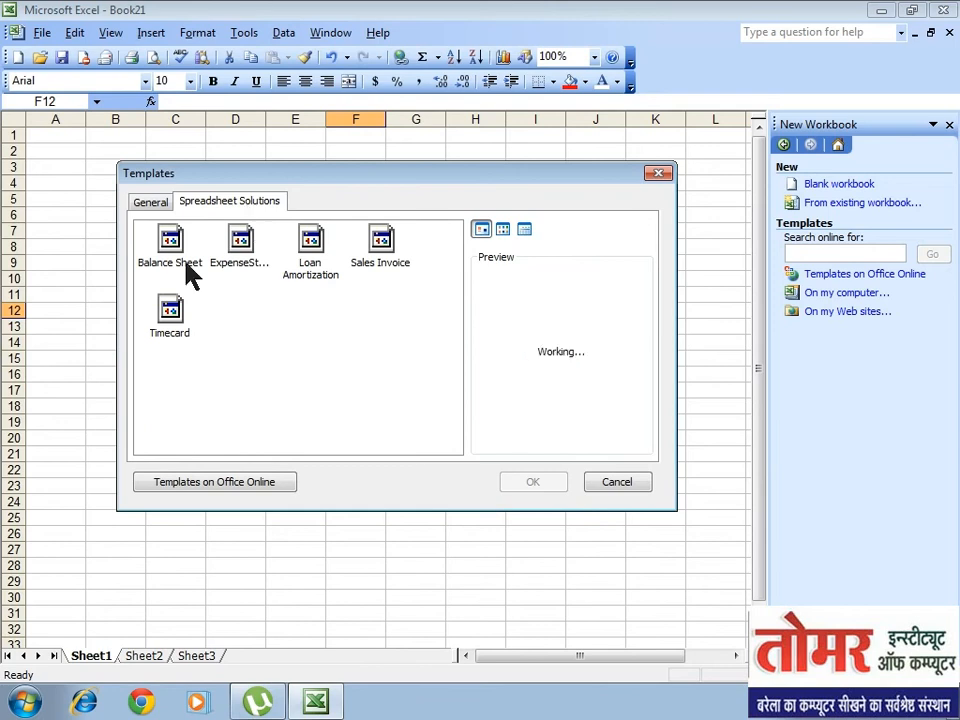
{"action": "left_click", "coordinate": [240, 272]}
{"action": "left_click", "coordinate": [189, 270]}
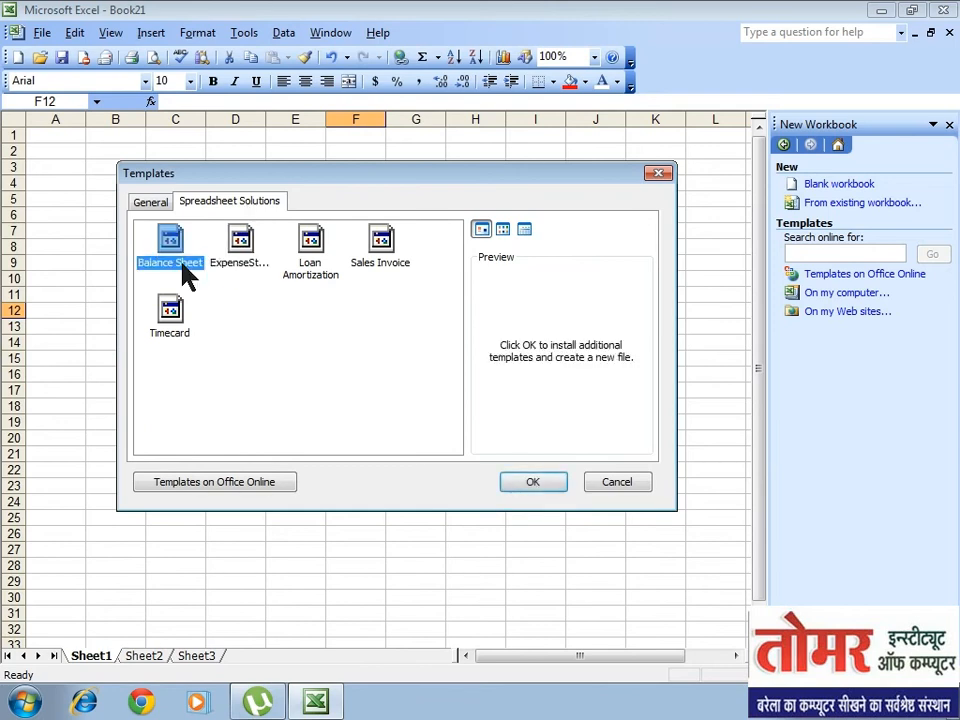
{"action": "left_click", "coordinate": [225, 276]}
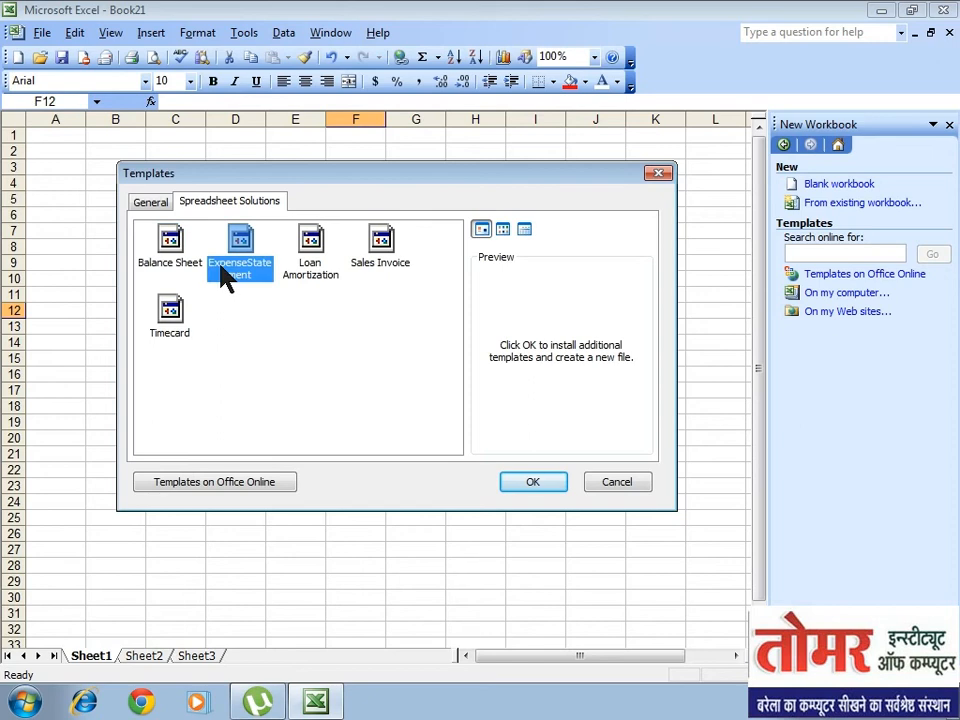
{"action": "left_click", "coordinate": [309, 280]}
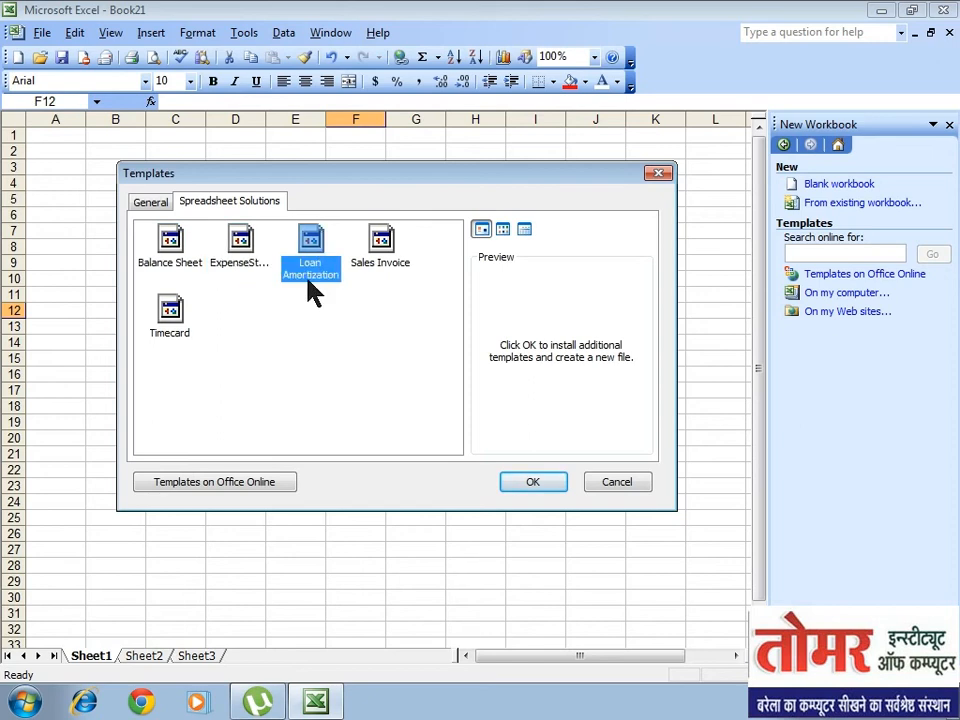
{"action": "left_click", "coordinate": [189, 337]}
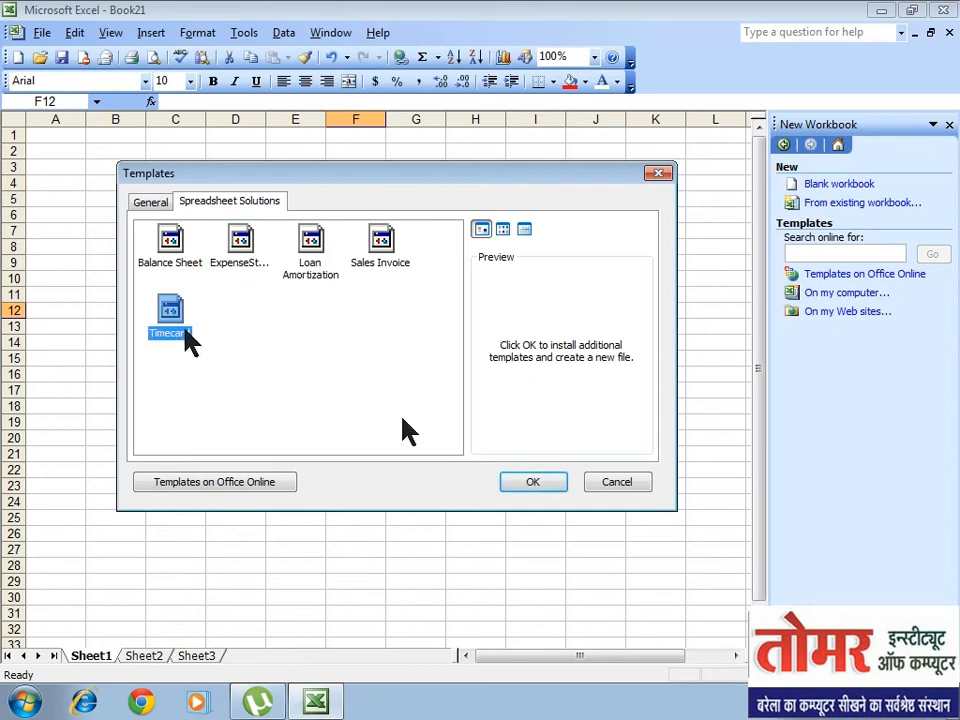
{"action": "left_click", "coordinate": [527, 497]}
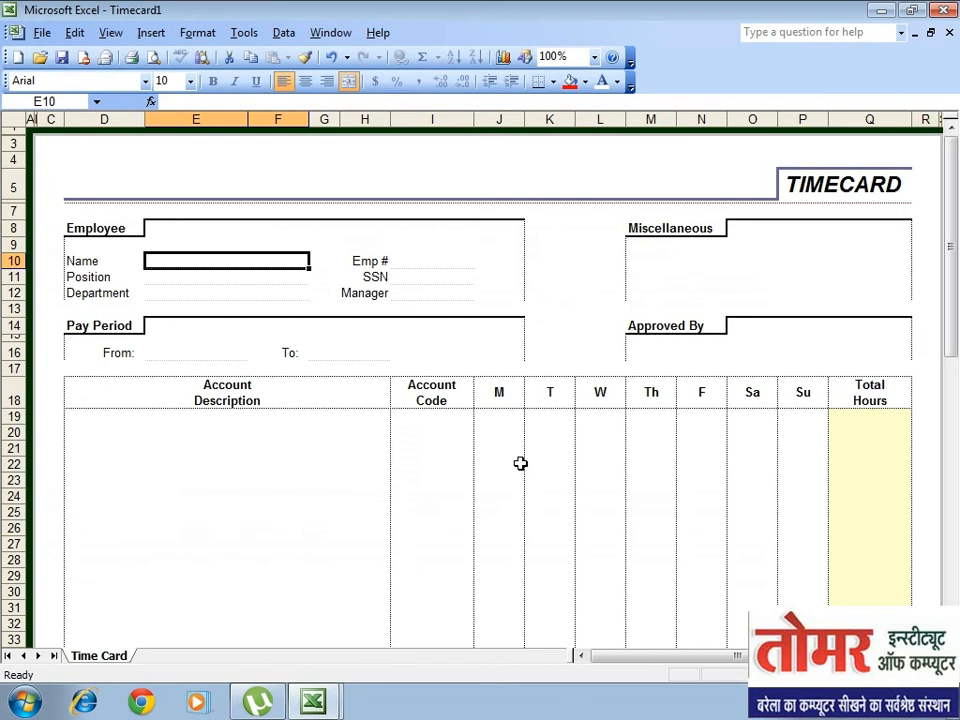
Step: Examine the timecard's layout, including the account and hours table and the employee name, Miscellaneous and Approved By areas
{"action": "scroll", "coordinate": [520, 463], "scroll_direction": "down", "scroll_amount": 2, "text": "ctrl"}
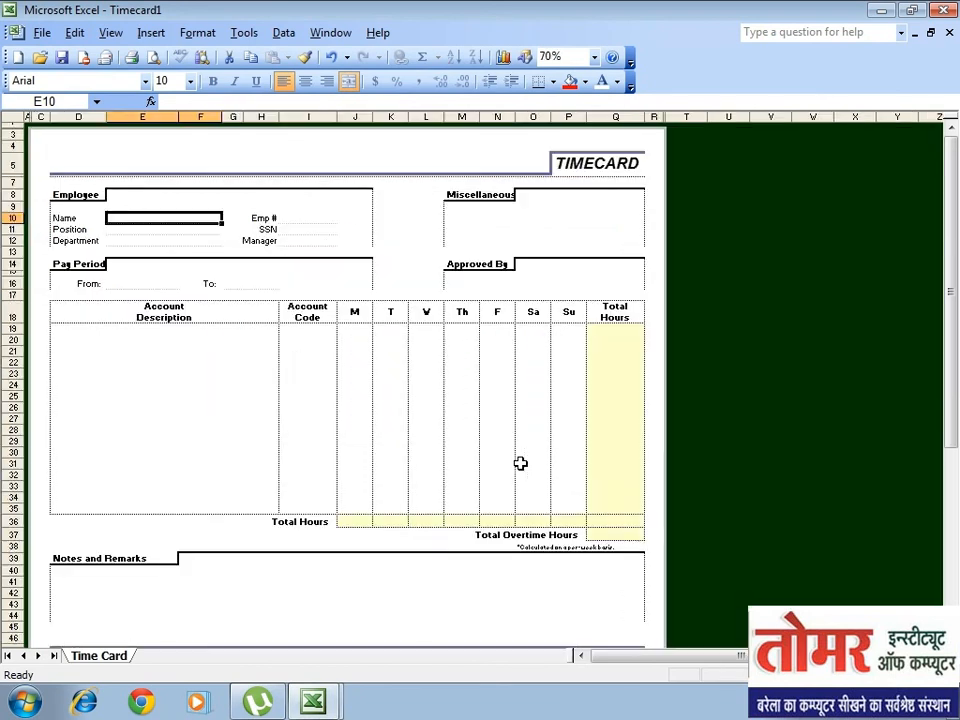
{"action": "scroll", "coordinate": [520, 463], "scroll_direction": "up", "scroll_amount": 1, "text": "ctrl"}
{"action": "scroll", "coordinate": [520, 463], "scroll_direction": "up", "scroll_amount": 1}
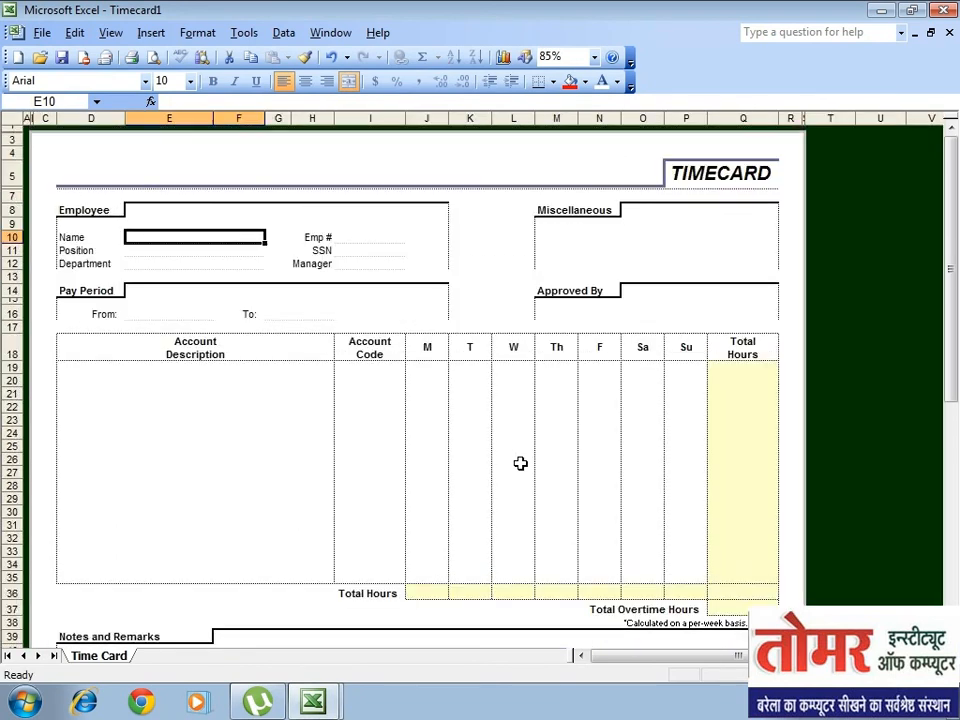
{"action": "left_click", "coordinate": [414, 416]}
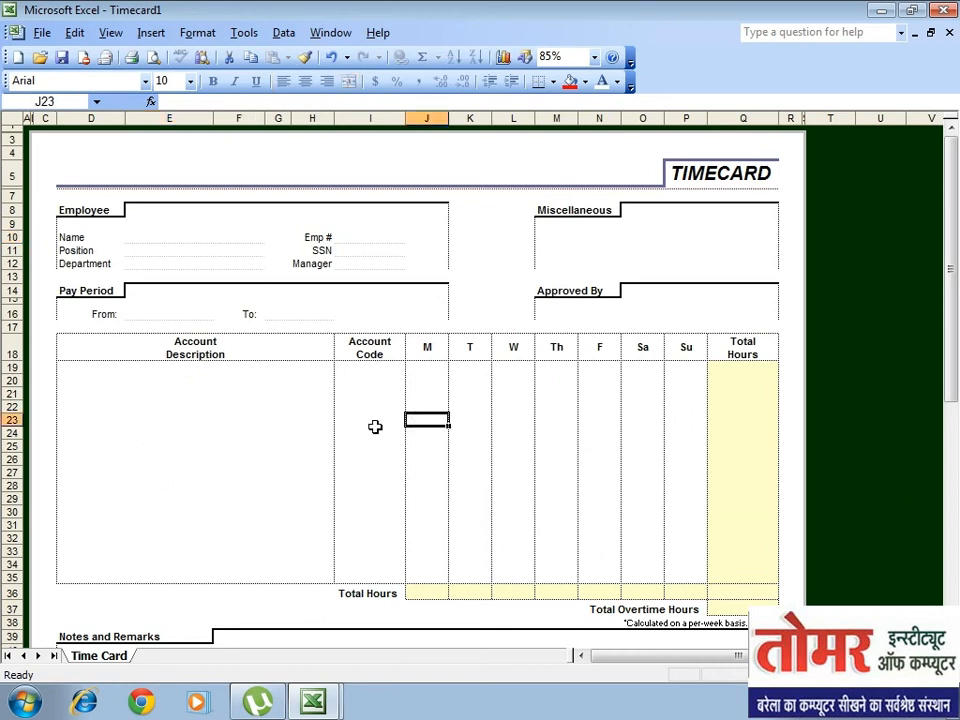
{"action": "left_click", "coordinate": [375, 428]}
{"action": "left_click_drag", "start_coordinate": [242, 397], "coordinate": [530, 577]}
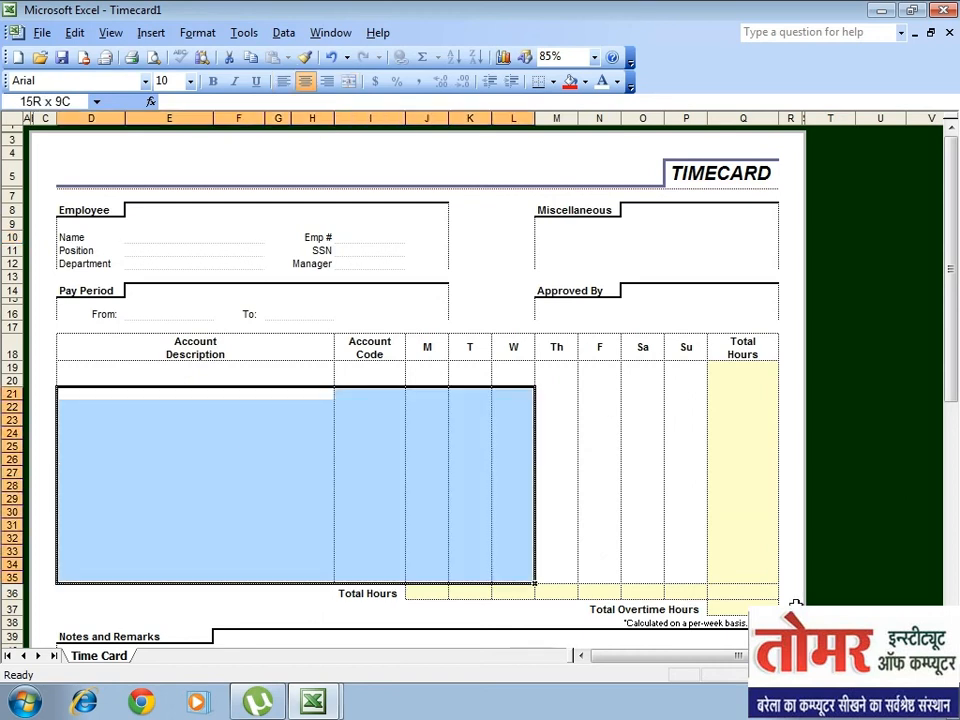
{"action": "scroll", "coordinate": [811, 576], "scroll_direction": "down", "scroll_amount": 8}
{"action": "scroll", "coordinate": [811, 576], "scroll_direction": "up", "scroll_amount": 8}
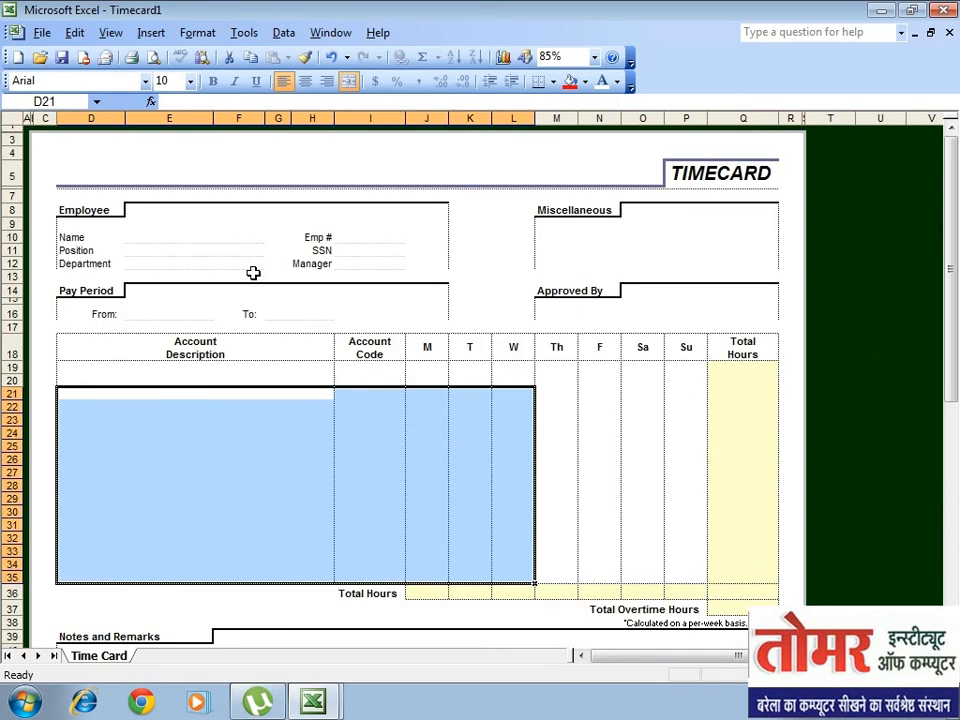
{"action": "left_click", "coordinate": [137, 238]}
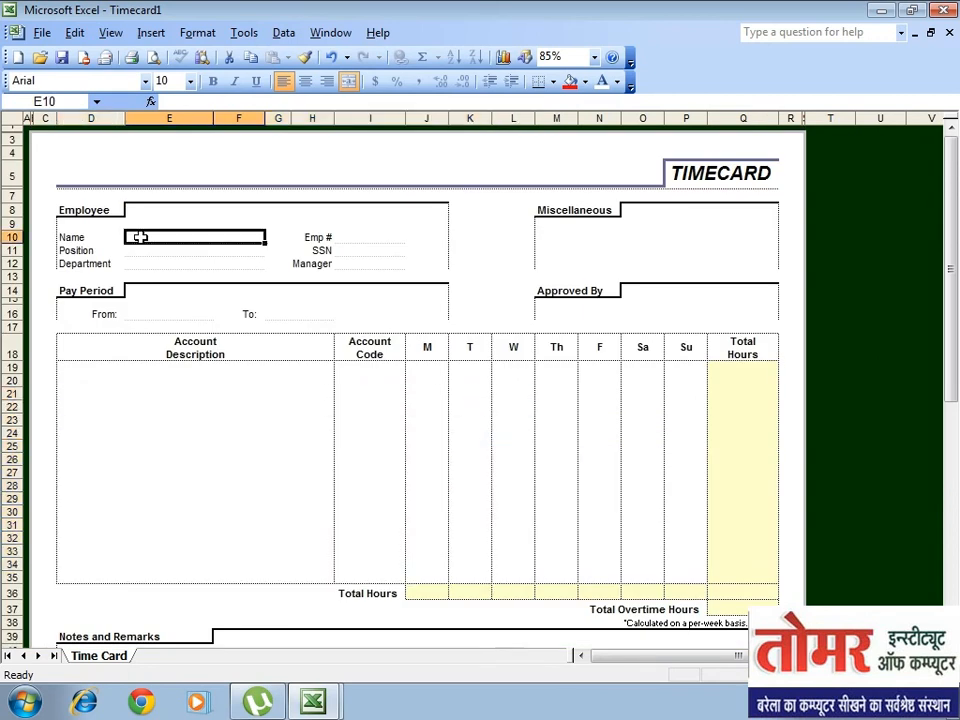
{"action": "left_click", "coordinate": [564, 233]}
{"action": "left_click", "coordinate": [635, 310]}
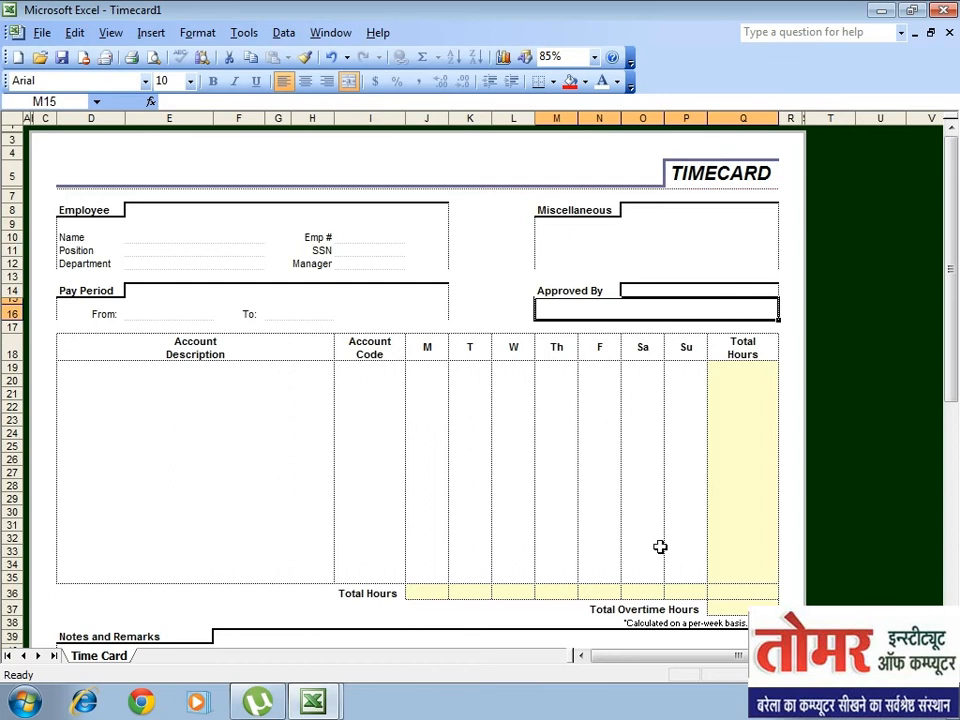
Step: Close the timecard workbook and open the existing Book2 file from the Desktop
{"action": "left_click", "coordinate": [42, 33]}
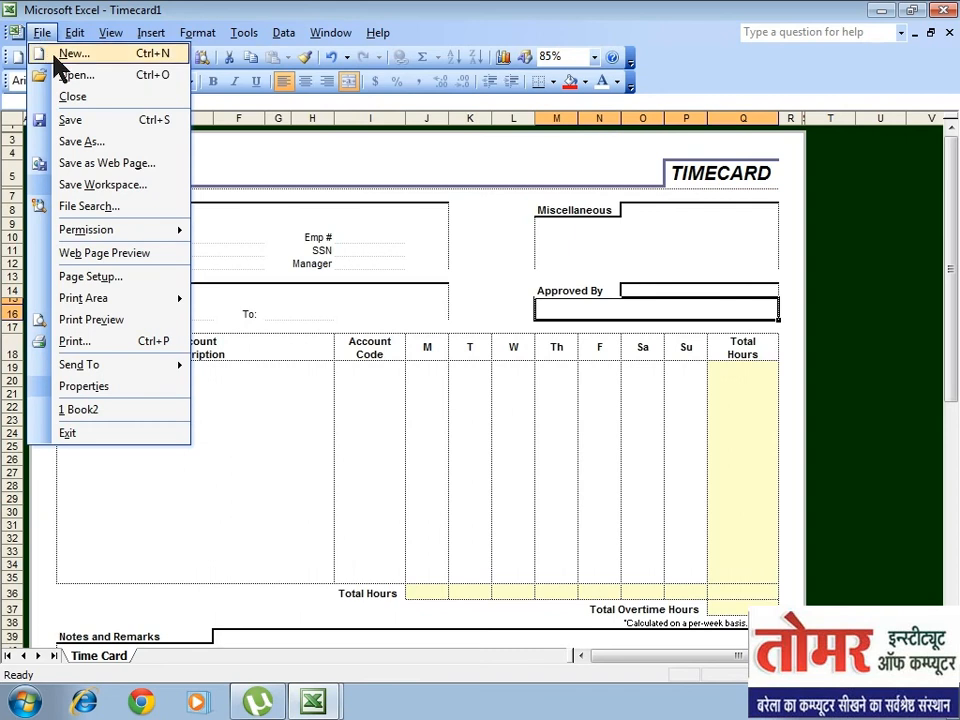
{"action": "left_click", "coordinate": [812, 699]}
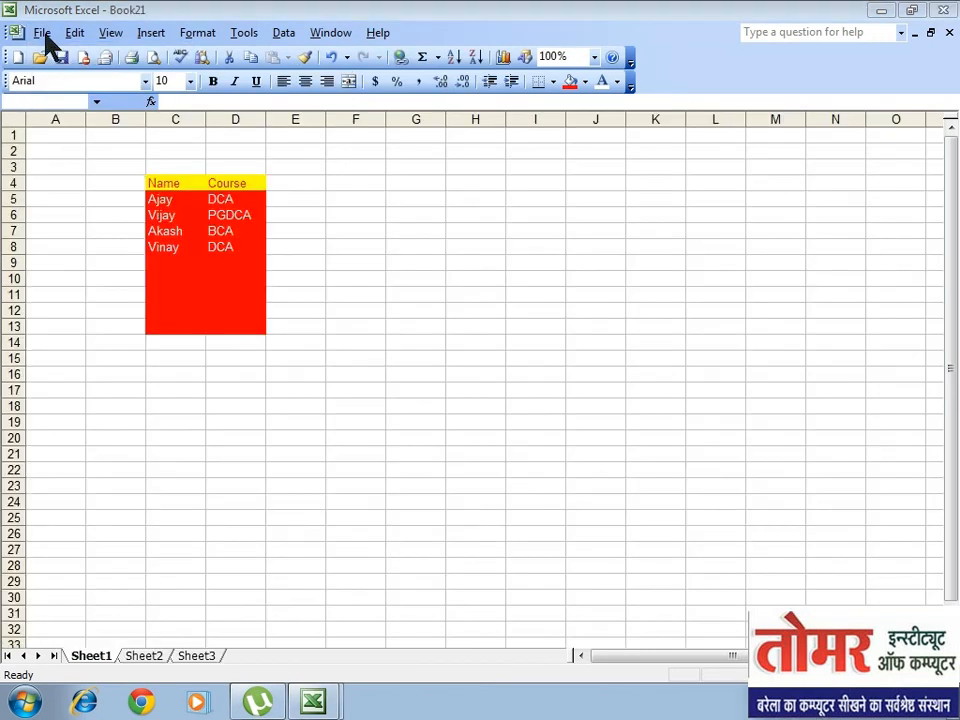
{"action": "left_click", "coordinate": [44, 33]}
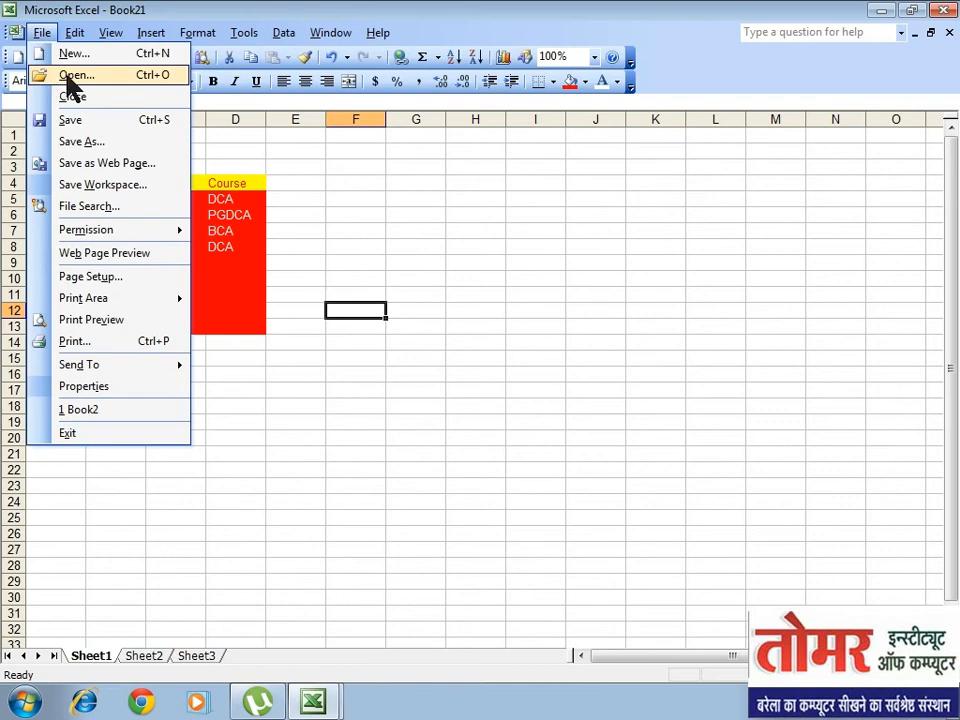
{"action": "left_click", "coordinate": [72, 82]}
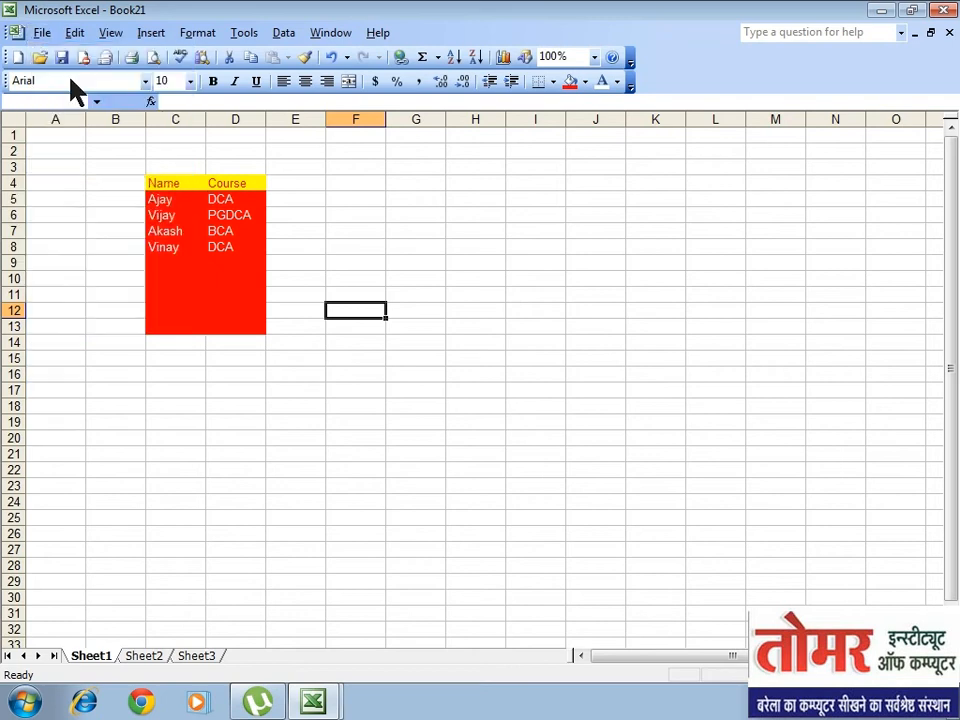
{"action": "mouse_move", "coordinate": [339, 163]}
{"action": "left_mouse_down"}
{"action": "mouse_move", "coordinate": [256, 140]}
{"action": "mouse_move", "coordinate": [342, 153]}
{"action": "left_mouse_up"}
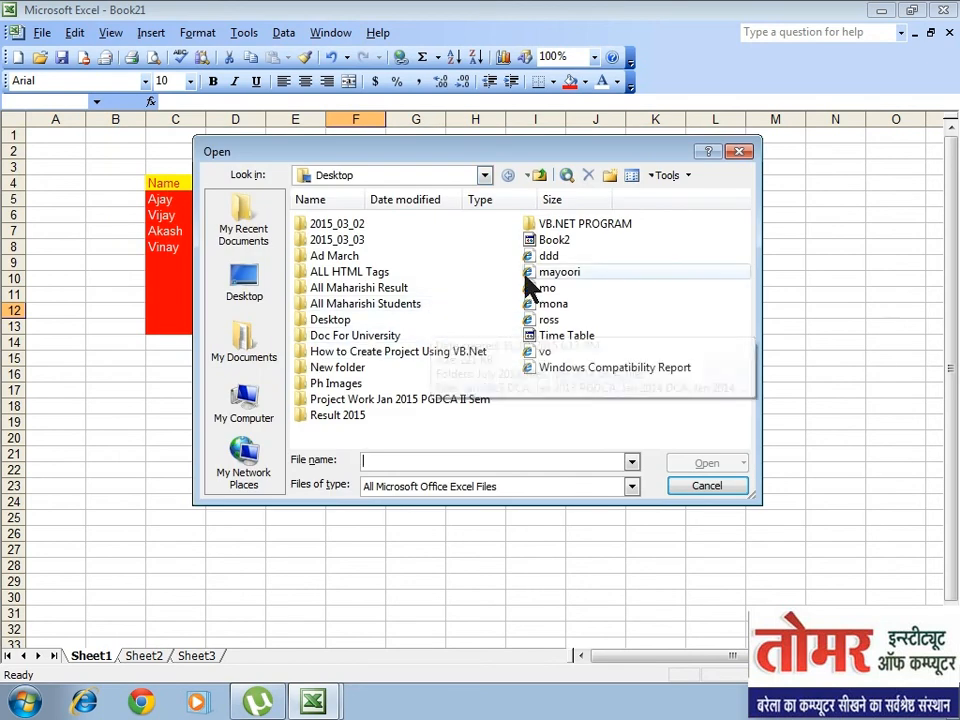
{"action": "left_click", "coordinate": [547, 245]}
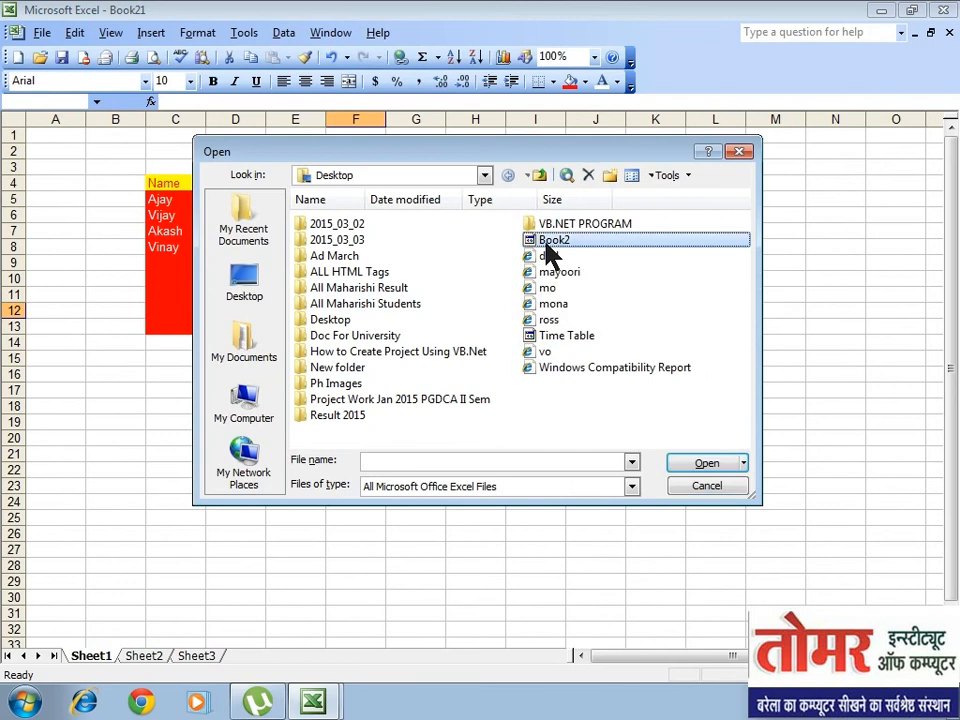
{"action": "left_click", "coordinate": [678, 465]}
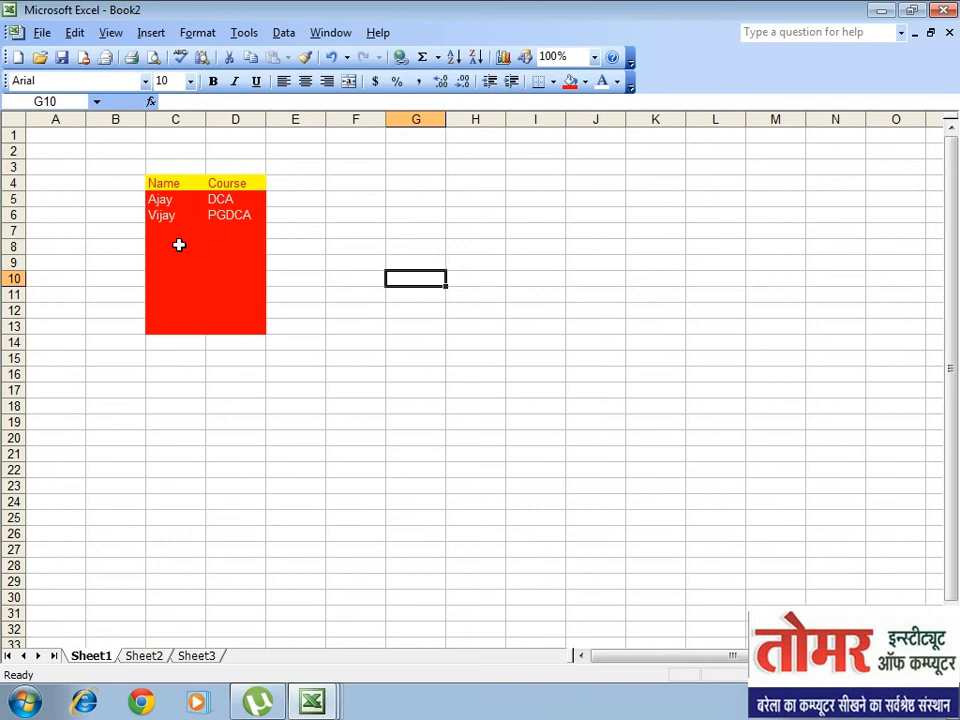
Step: Close all three open workbooks, saving Book21 to the Desktop as a Microsoft Office Excel Workbook when prompted
{"action": "left_click", "coordinate": [40, 34]}
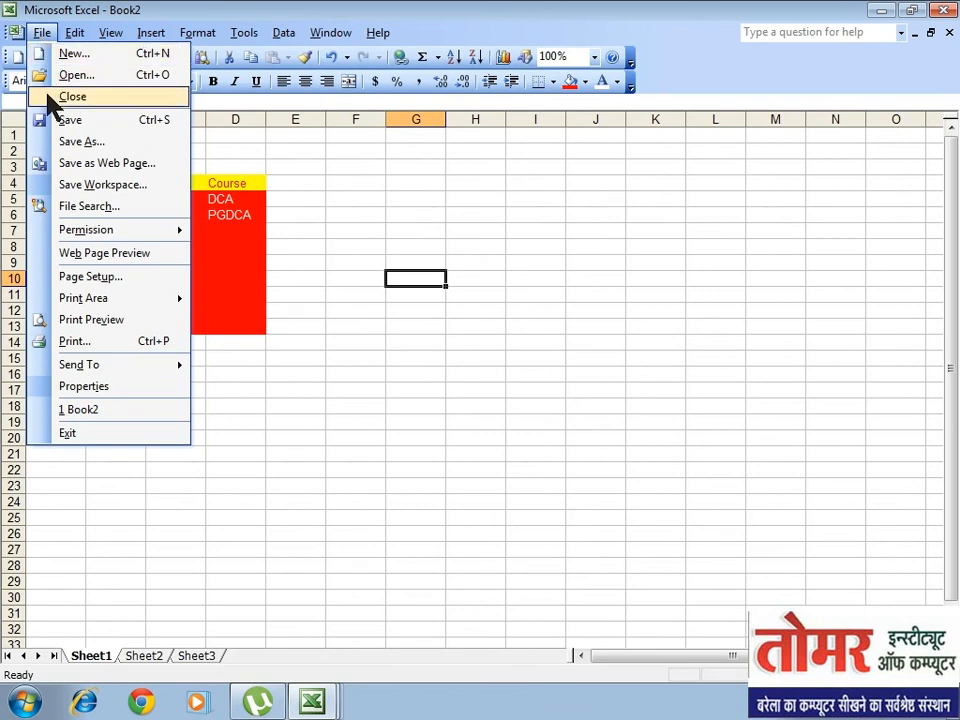
{"action": "left_click", "coordinate": [70, 96]}
{"action": "left_click", "coordinate": [41, 33]}
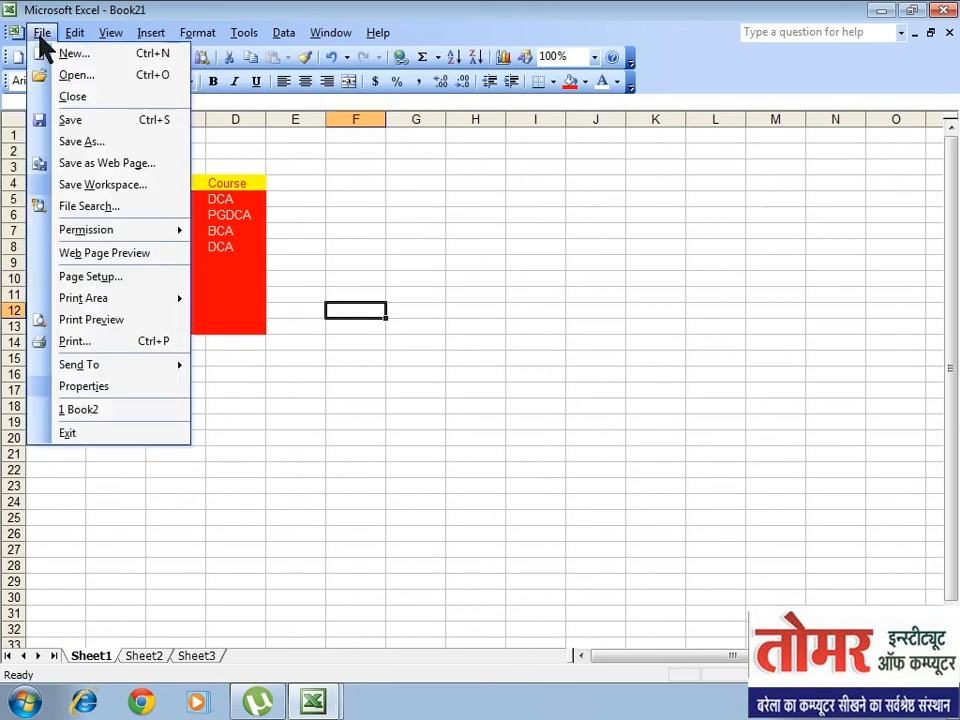
{"action": "left_click", "coordinate": [62, 96]}
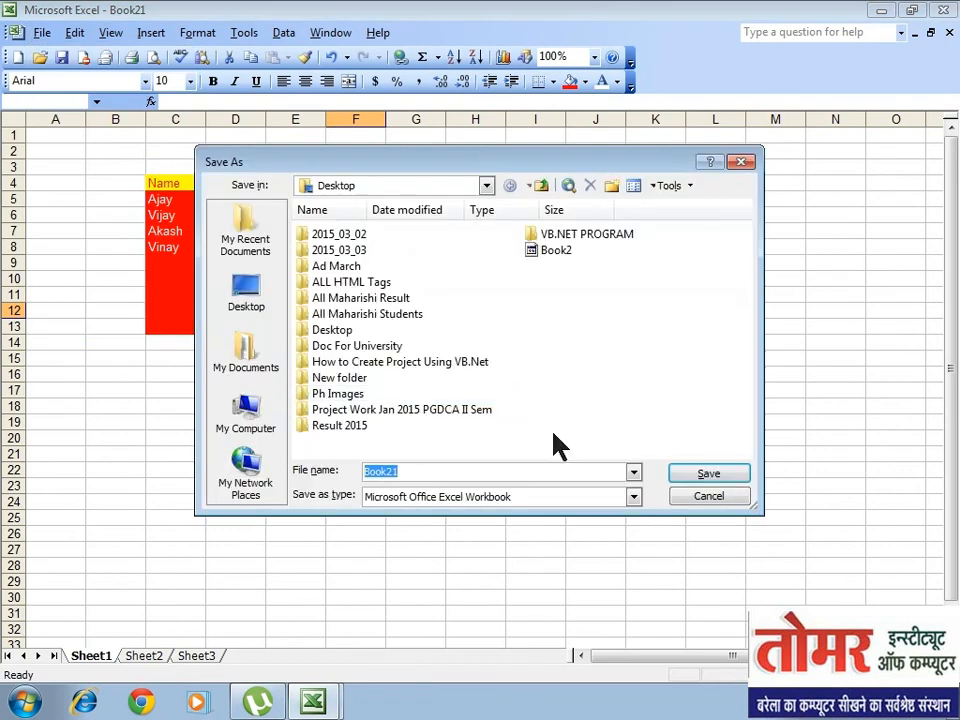
{"action": "left_click", "coordinate": [695, 477]}
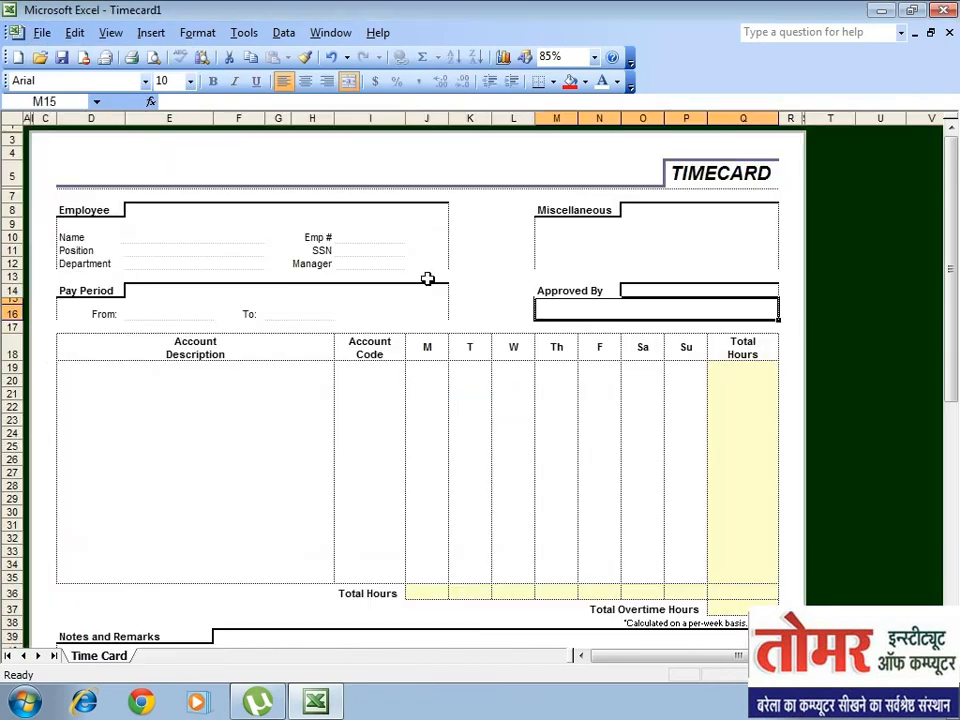
{"action": "left_click", "coordinate": [42, 32]}
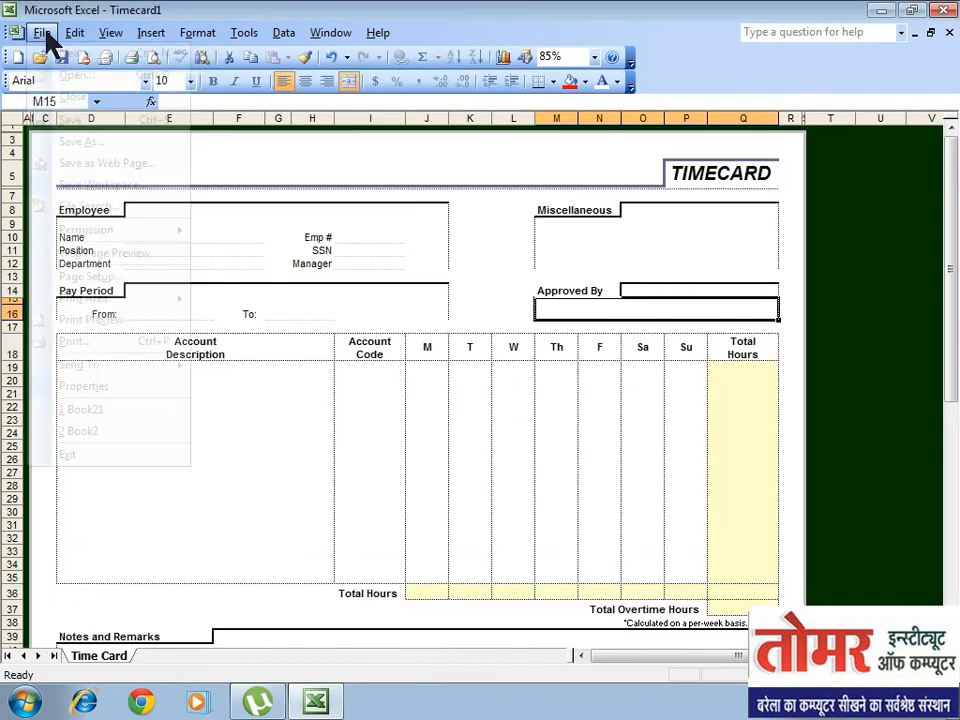
{"action": "left_click", "coordinate": [66, 94]}
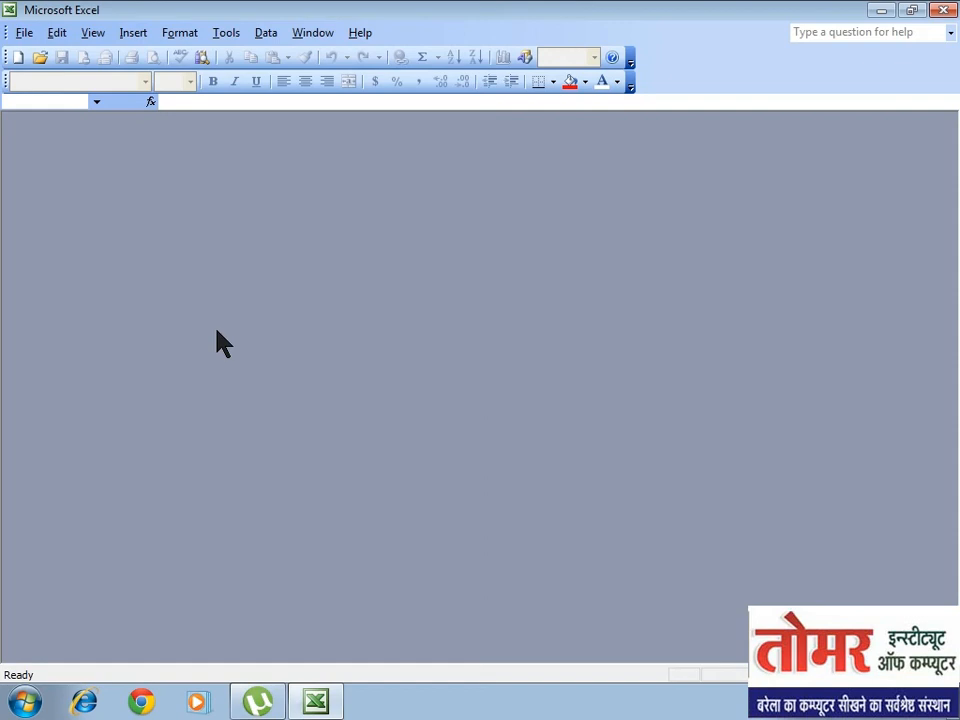
Step: Open the existing Book2 workbook from the Desktop
{"action": "left_click", "coordinate": [20, 33]}
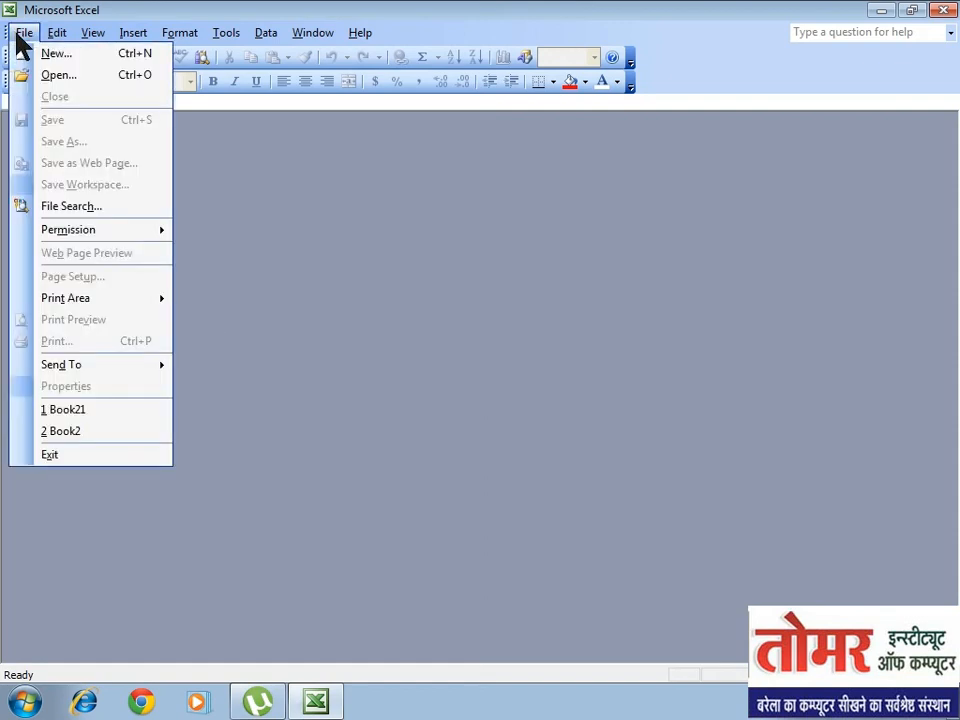
{"action": "left_click", "coordinate": [28, 77]}
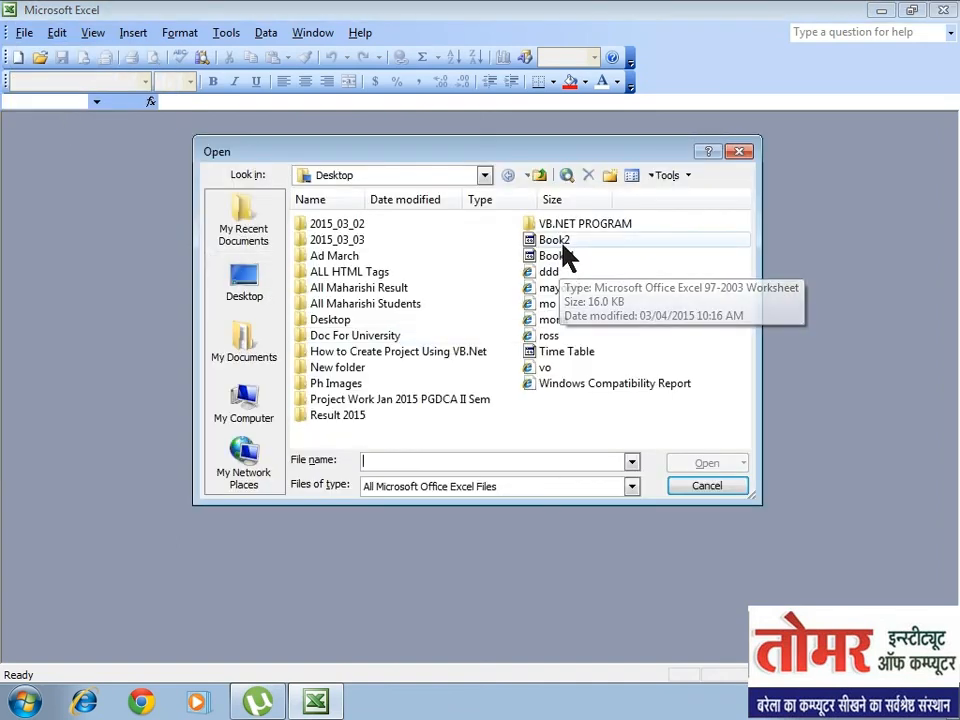
{"action": "left_click", "coordinate": [622, 241]}
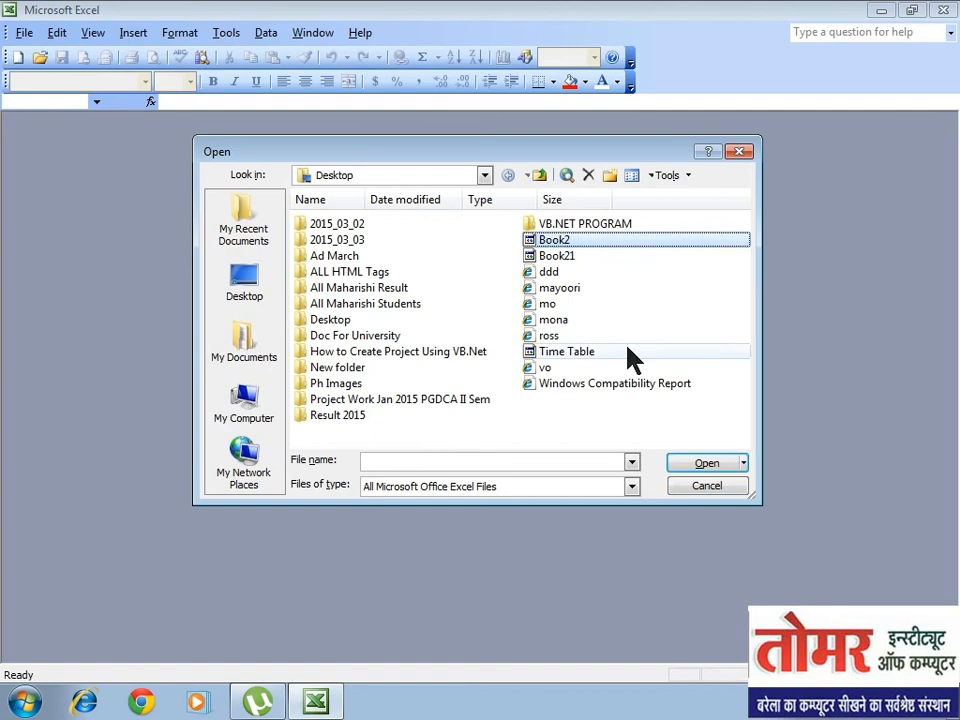
{"action": "left_click", "coordinate": [676, 463]}
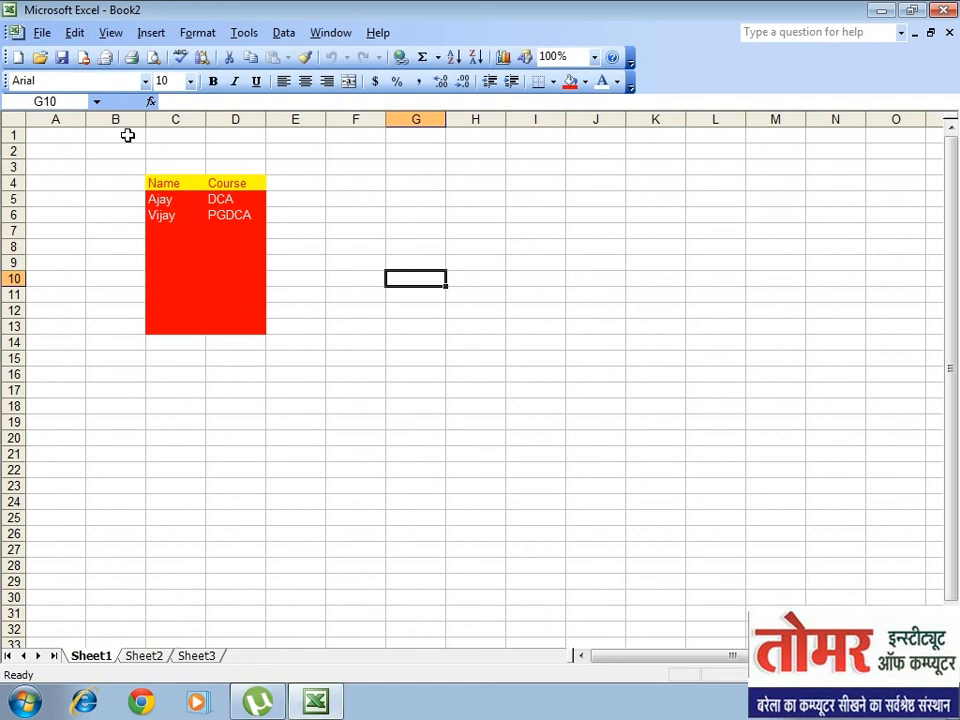
Step: Close the Book2 workbook and check which file commands are available without an open workbook
{"action": "left_click", "coordinate": [40, 31]}
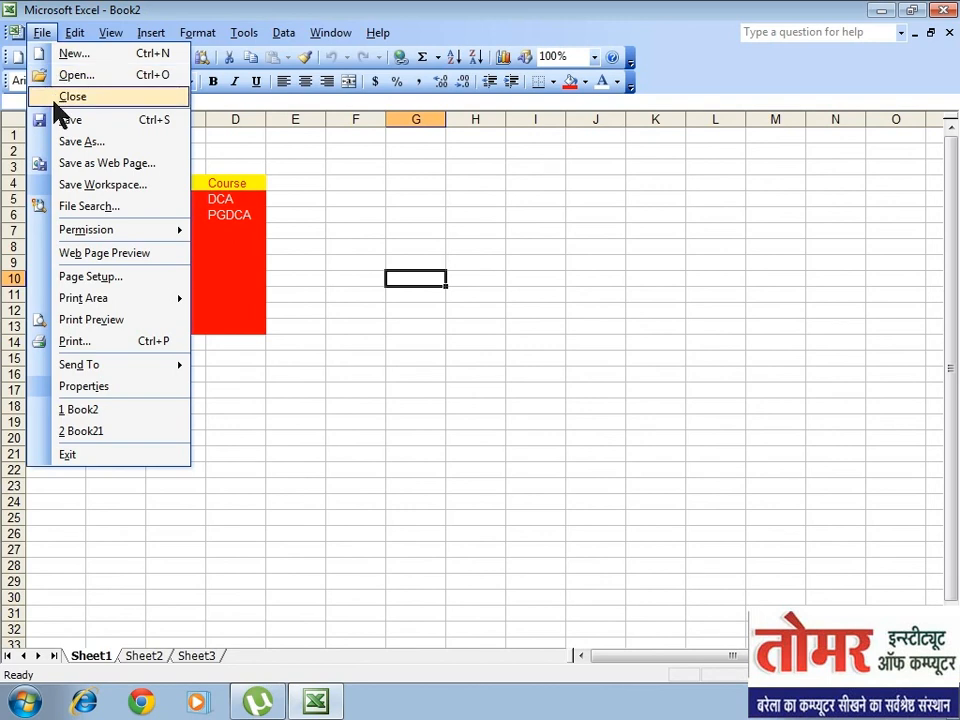
{"action": "left_click", "coordinate": [108, 97]}
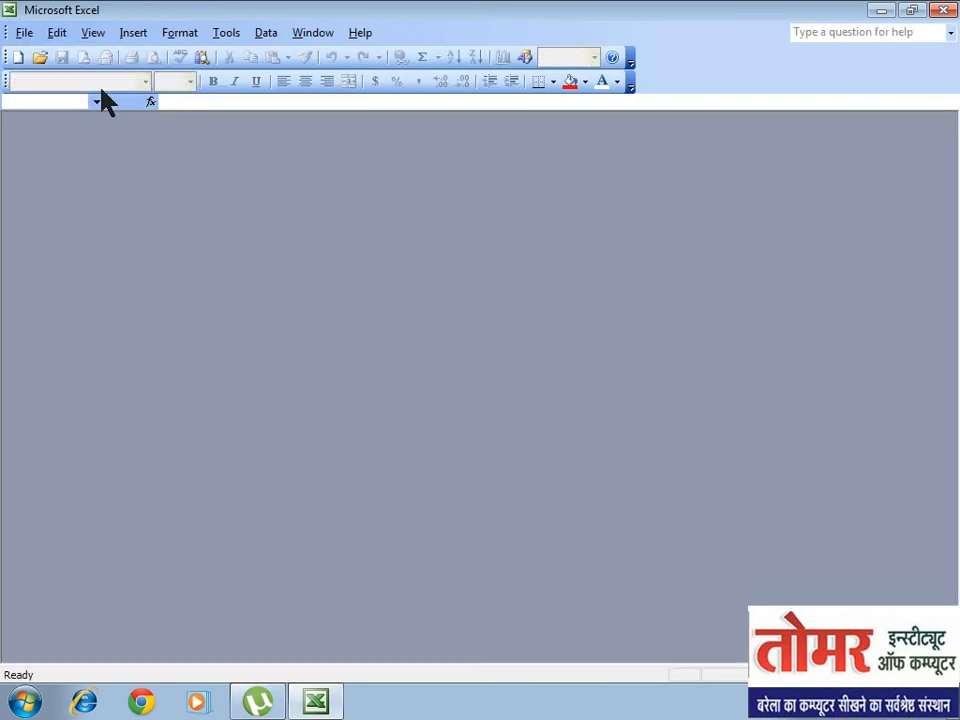
{"action": "left_click", "coordinate": [27, 33]}
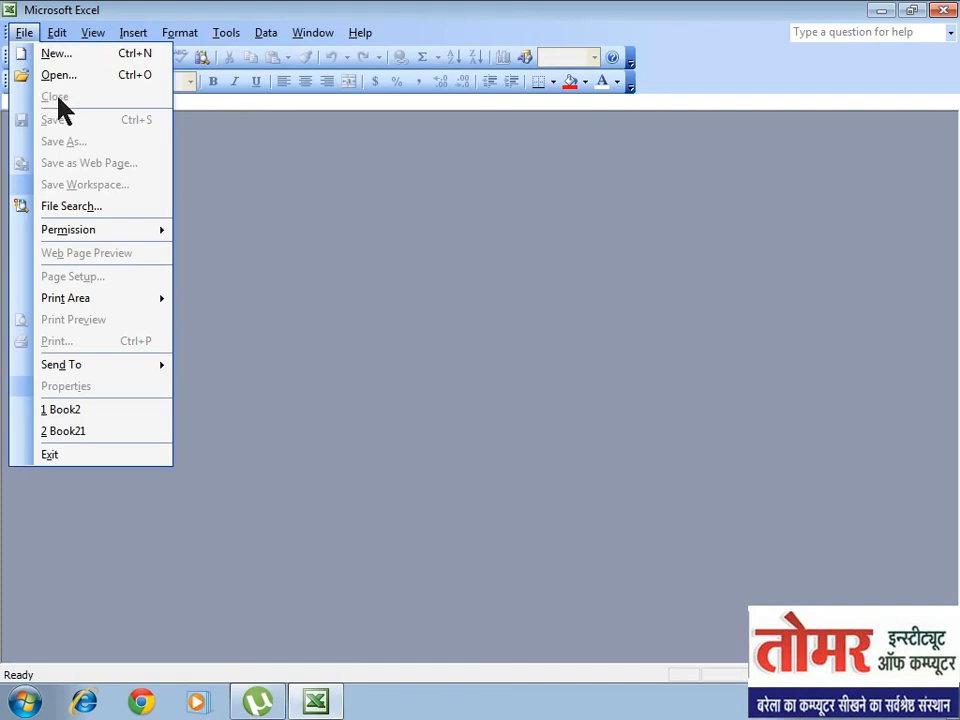
{"action": "left_click", "coordinate": [253, 229]}
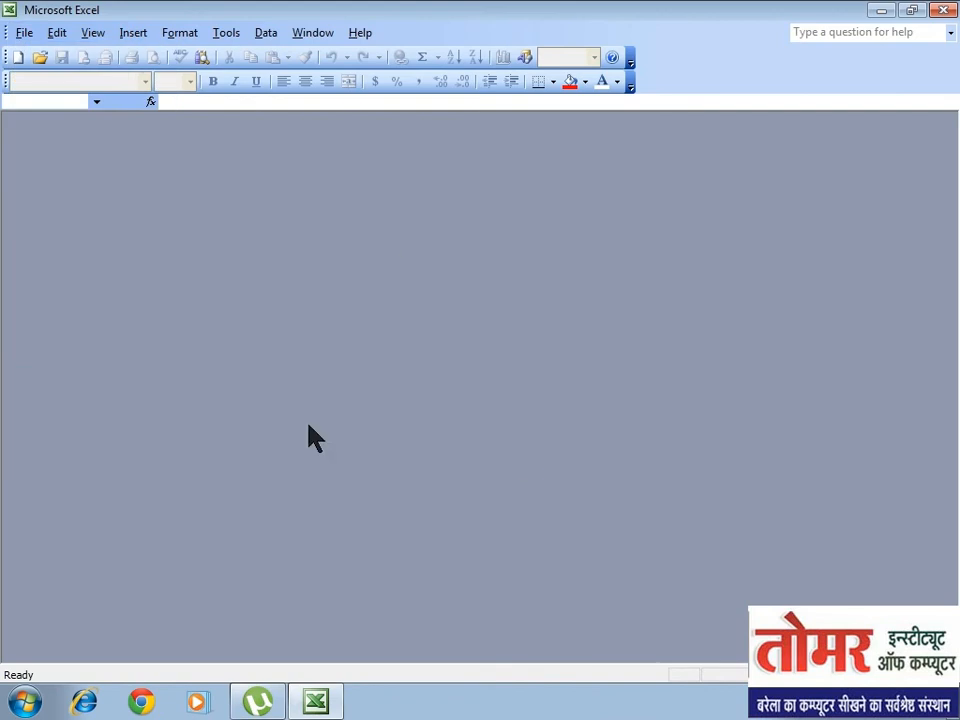
Step: Reopen the Book2 workbook from the Desktop folder
{"action": "left_click", "coordinate": [26, 32]}
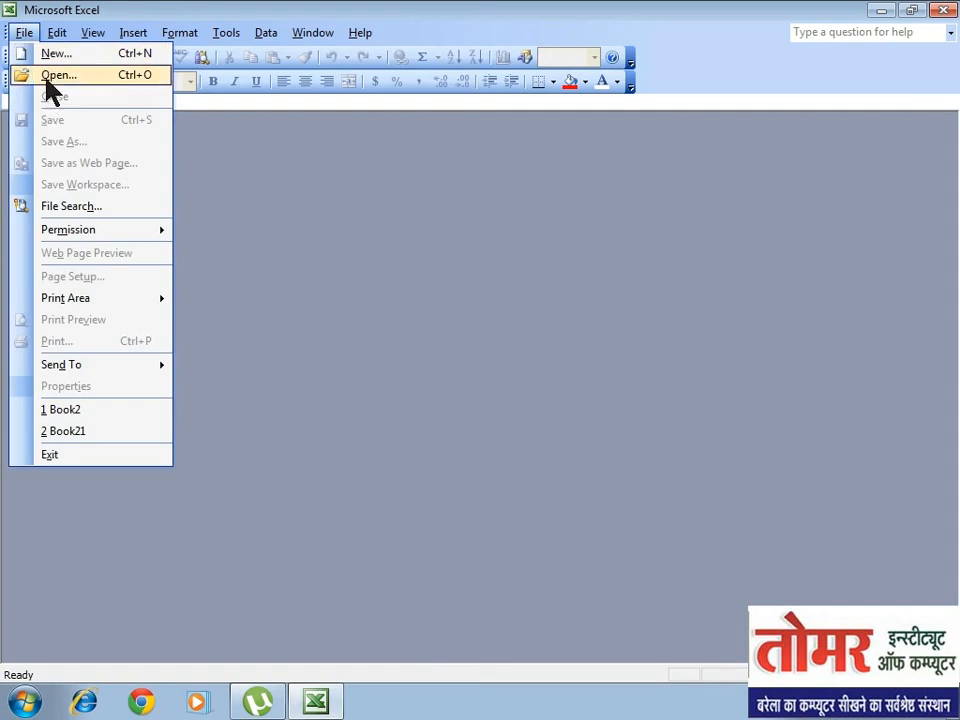
{"action": "left_click", "coordinate": [48, 76]}
{"action": "left_click", "coordinate": [553, 241]}
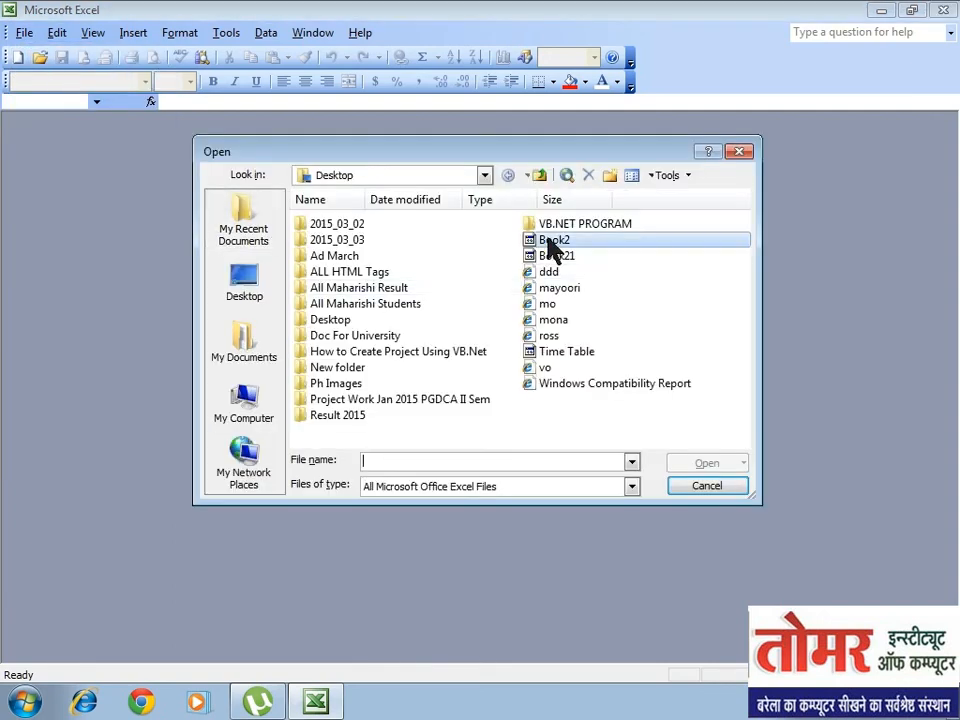
{"action": "left_click", "coordinate": [707, 463]}
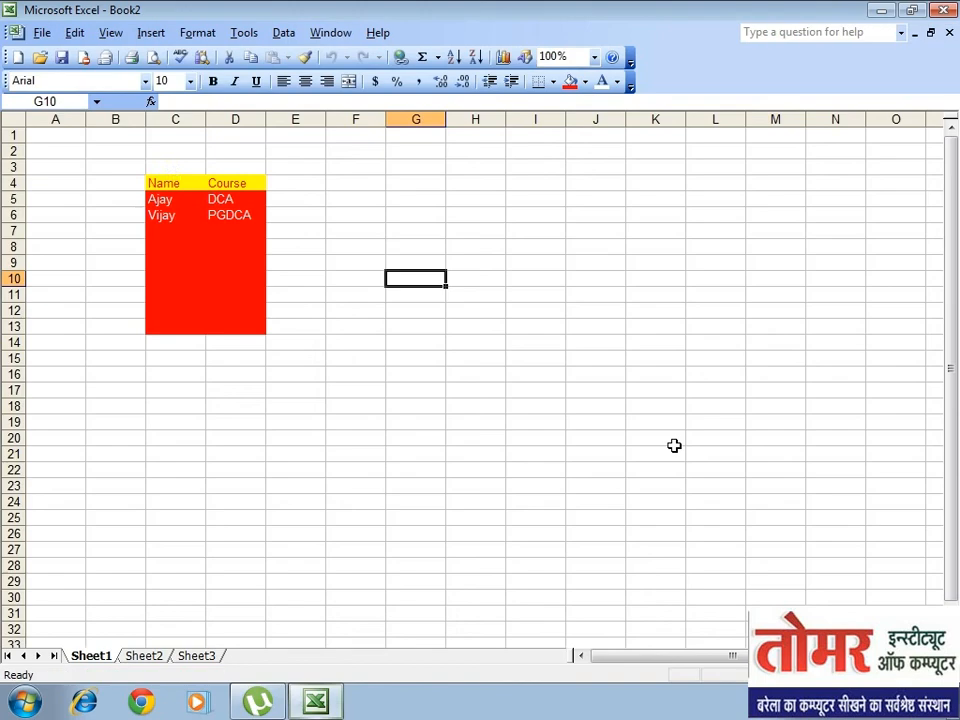
Step: Show the Save command and its shortcuts, and save Book2 under its existing name
{"action": "left_click", "coordinate": [43, 36]}
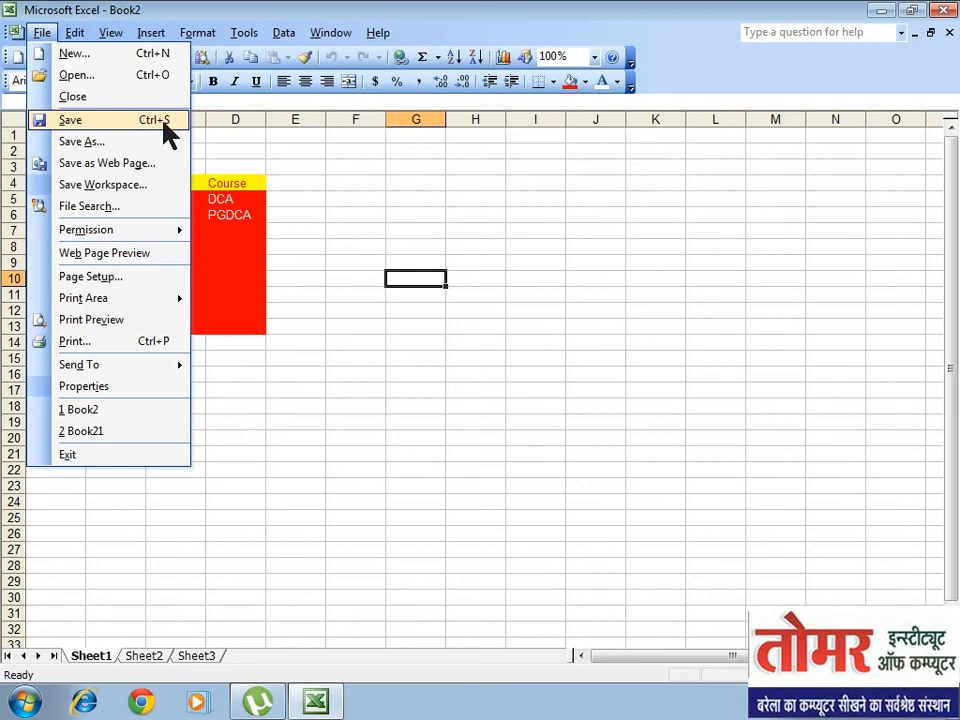
{"action": "left_click", "coordinate": [316, 185]}
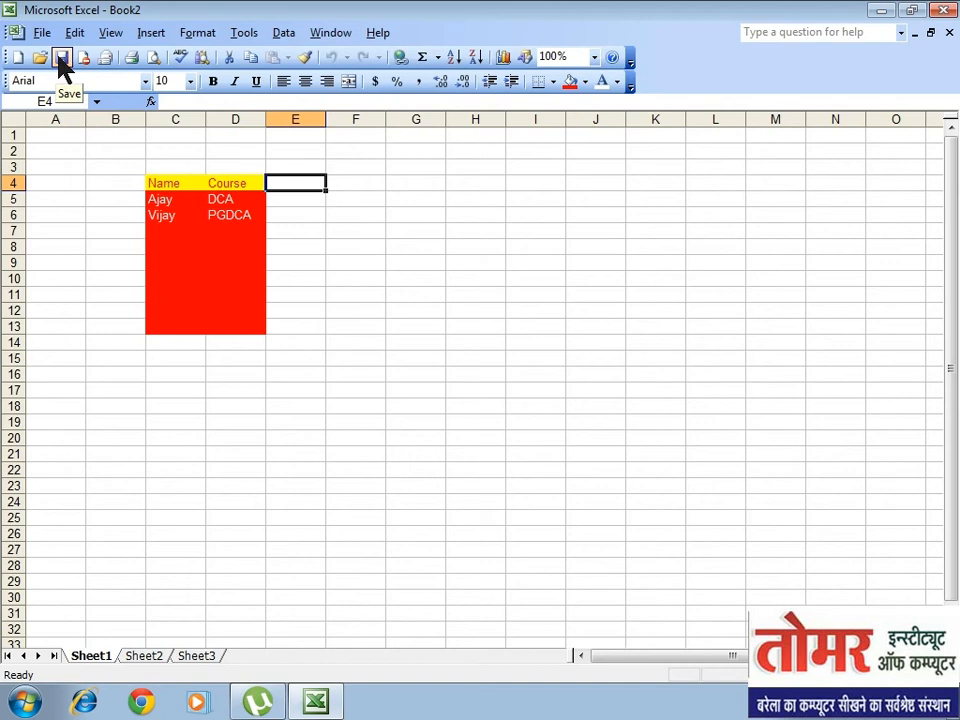
{"action": "left_click", "coordinate": [42, 33]}
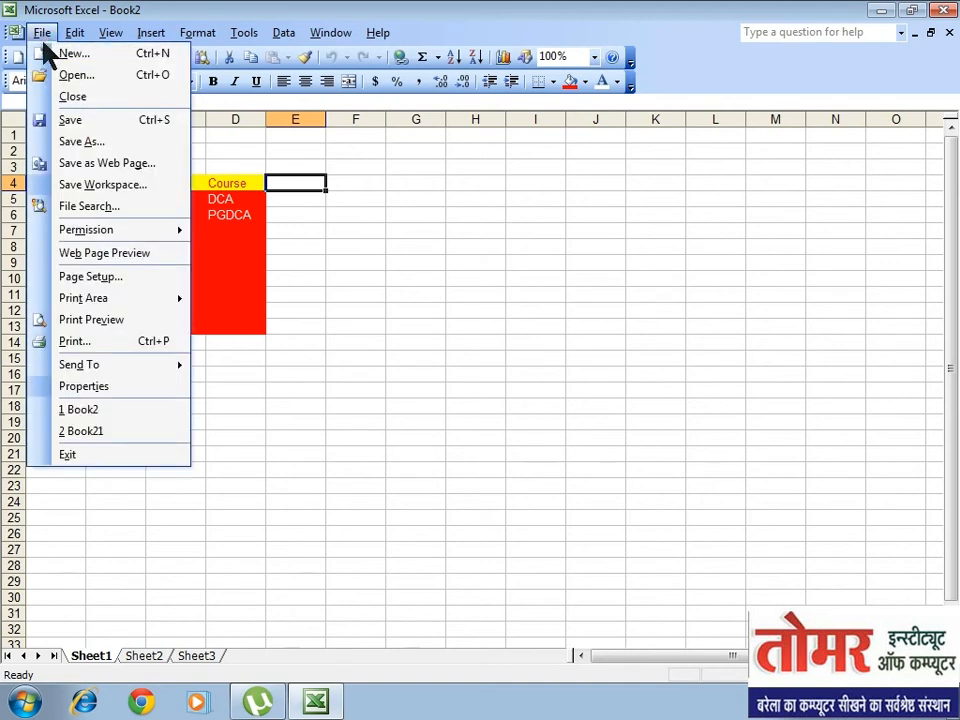
{"action": "left_click", "coordinate": [50, 120]}
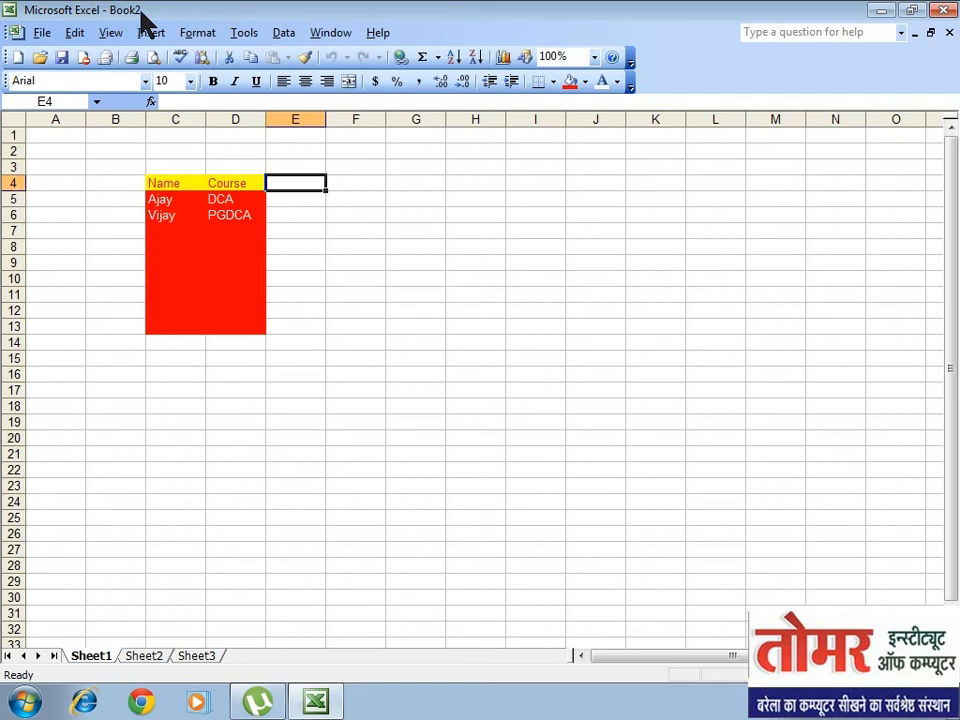
Step: Close Book2 and create a new blank workbook
{"action": "left_click", "coordinate": [40, 33]}
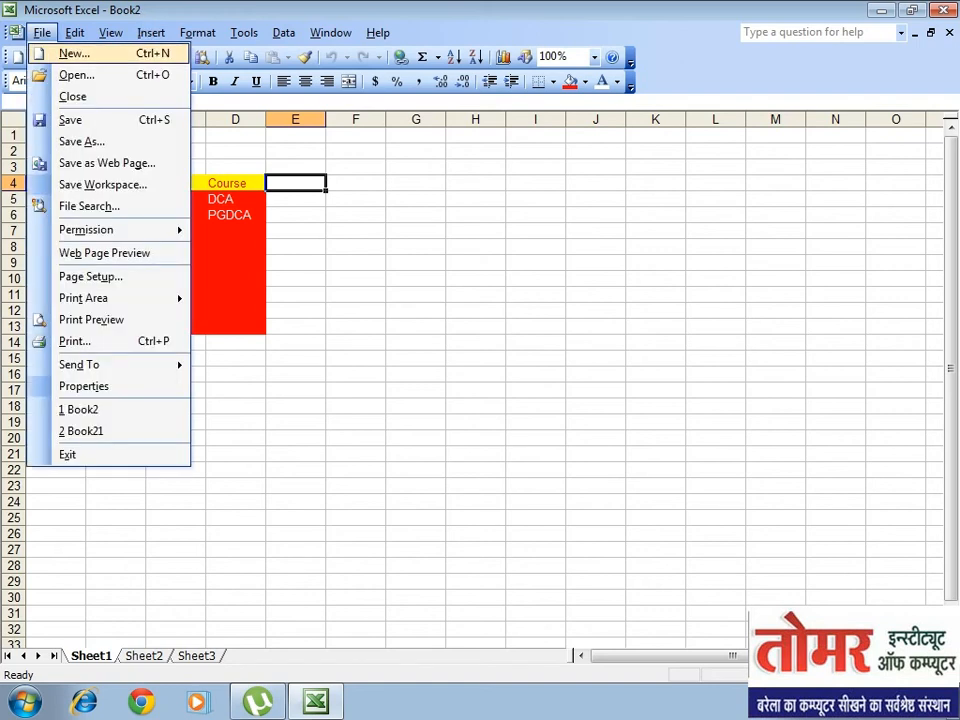
{"action": "left_click", "coordinate": [70, 100]}
{"action": "left_click", "coordinate": [36, 36]}
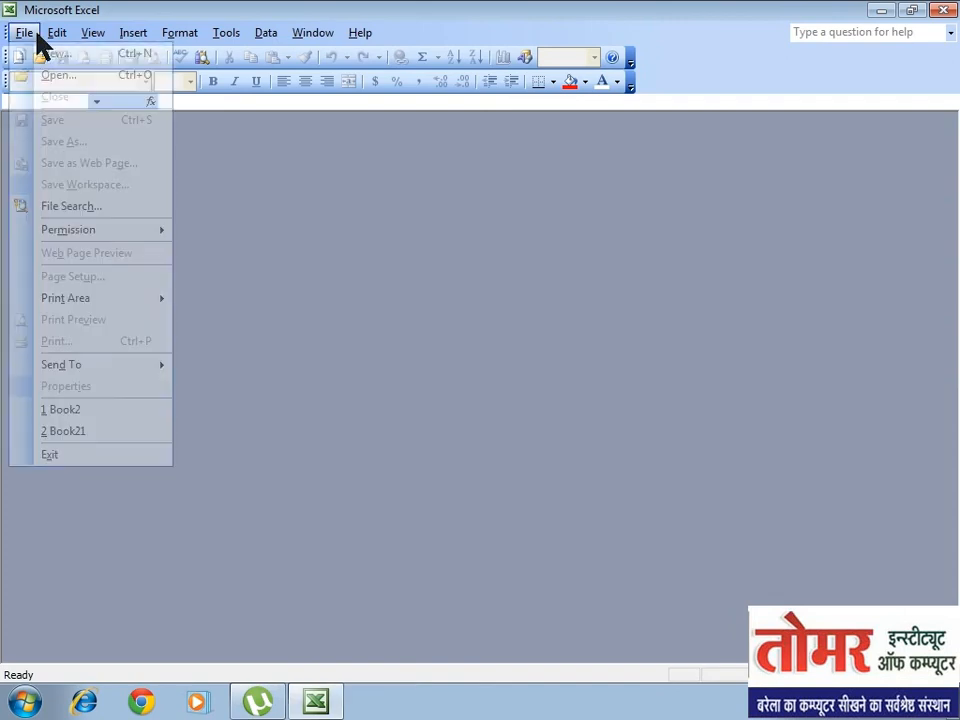
{"action": "left_click", "coordinate": [54, 46]}
{"action": "left_click", "coordinate": [823, 186]}
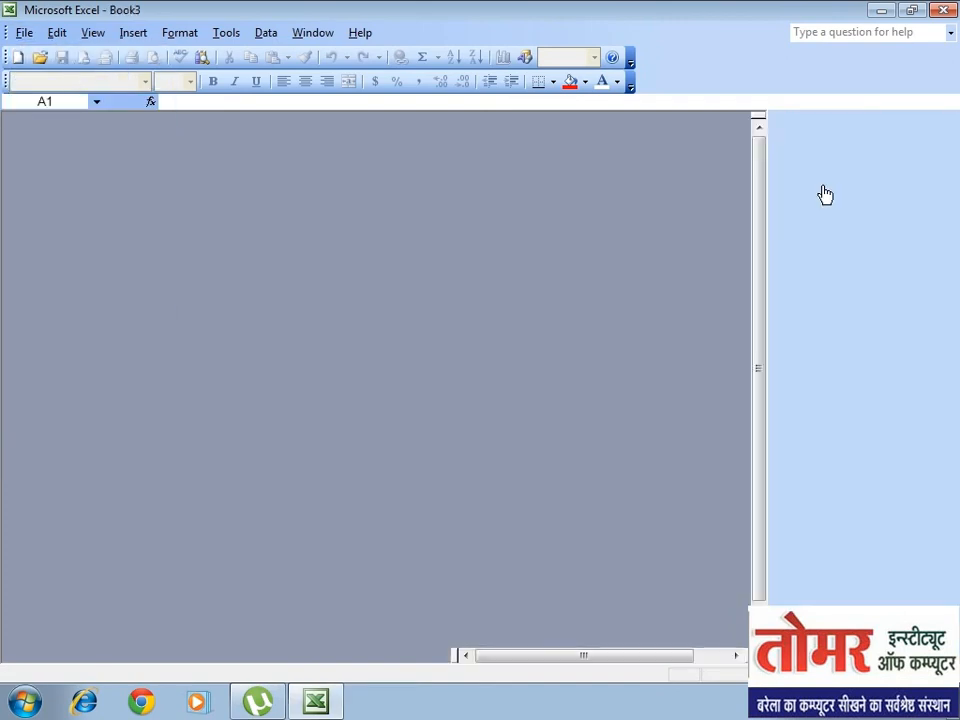
Step: Merge and center the range C5:L9 and enter the title "DCA First Semester Classes" in it
{"action": "left_click_drag", "start_coordinate": [163, 203], "coordinate": [728, 263]}
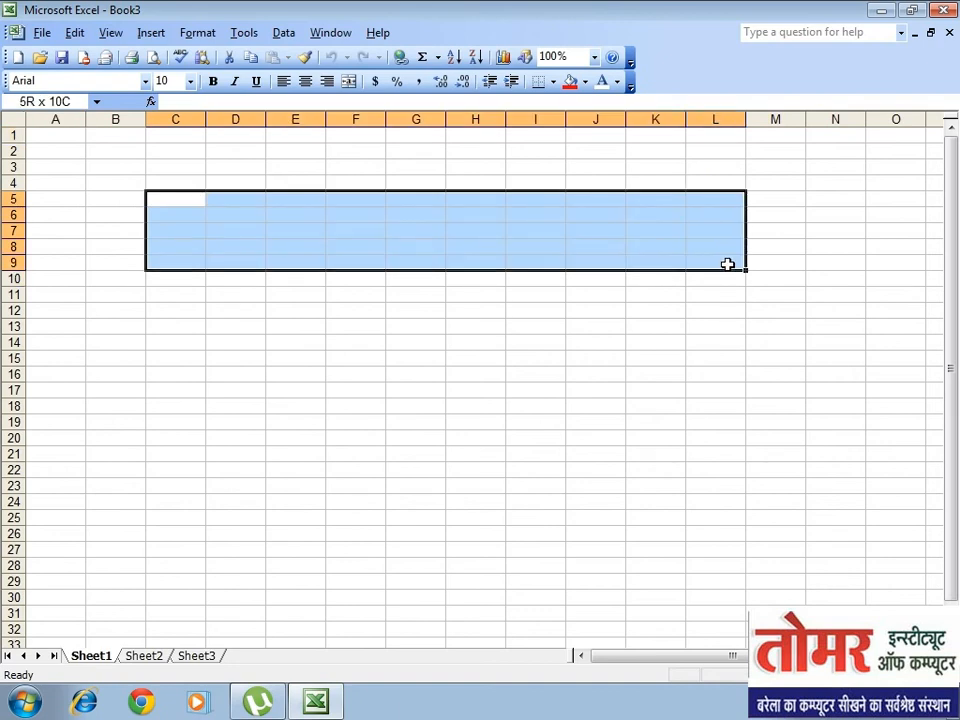
{"action": "left_click", "coordinate": [350, 80]}
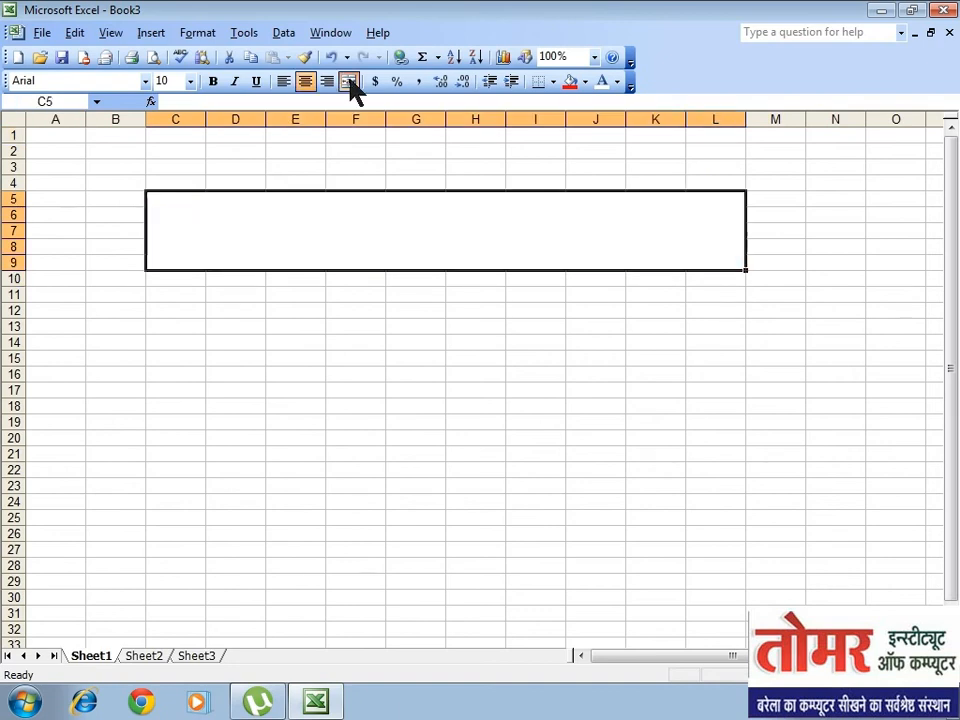
{"action": "double_click", "coordinate": [343, 235]}
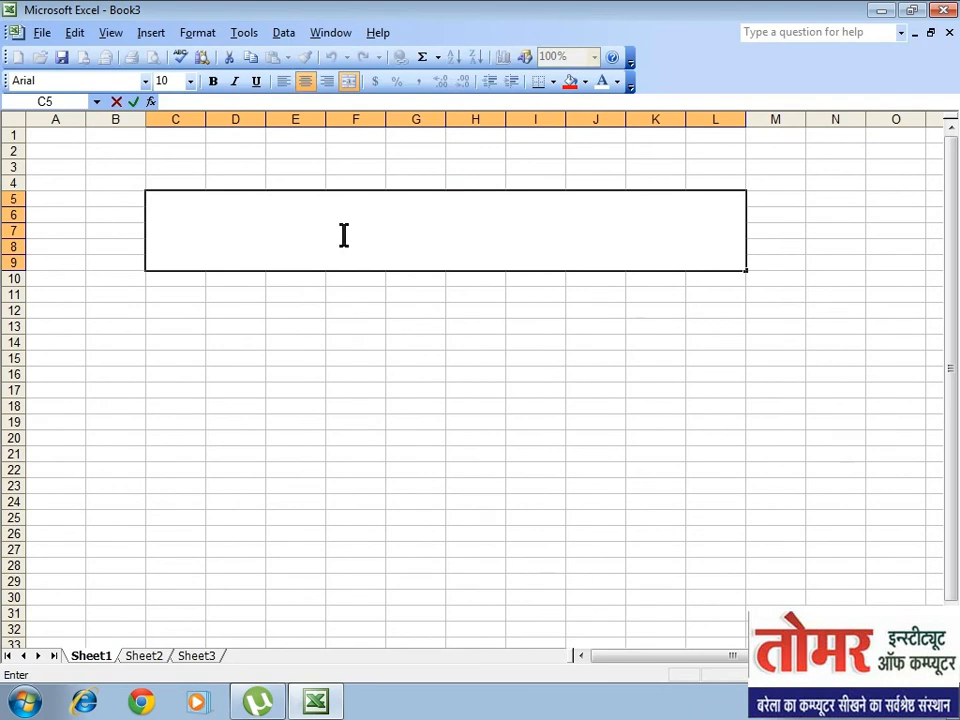
{"action": "type", "text": "DCA Fir"}
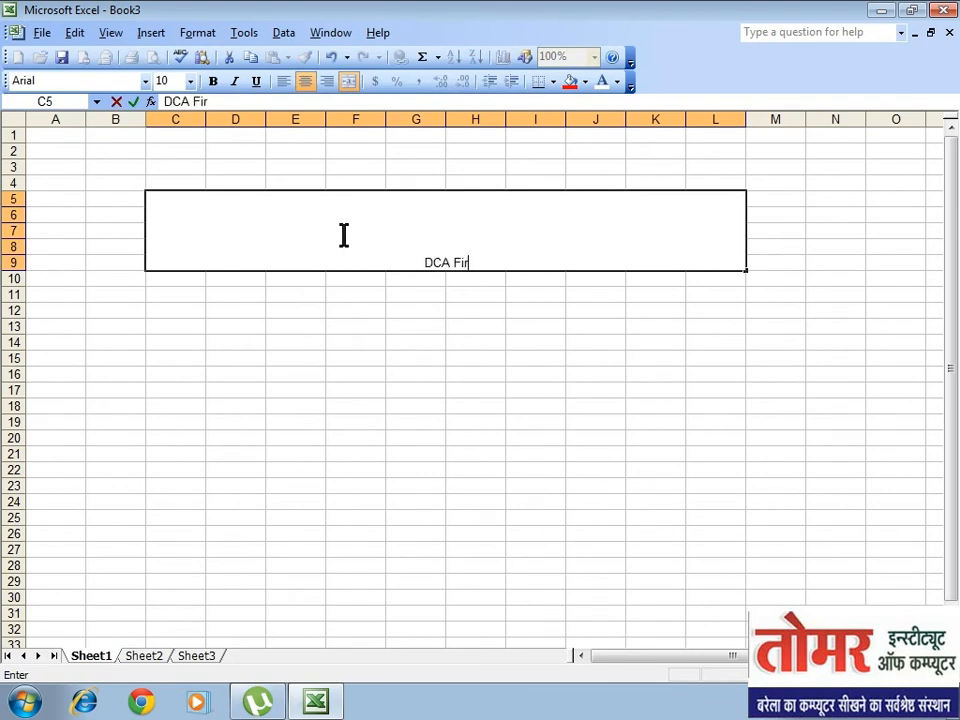
{"action": "type", "text": "st S"}
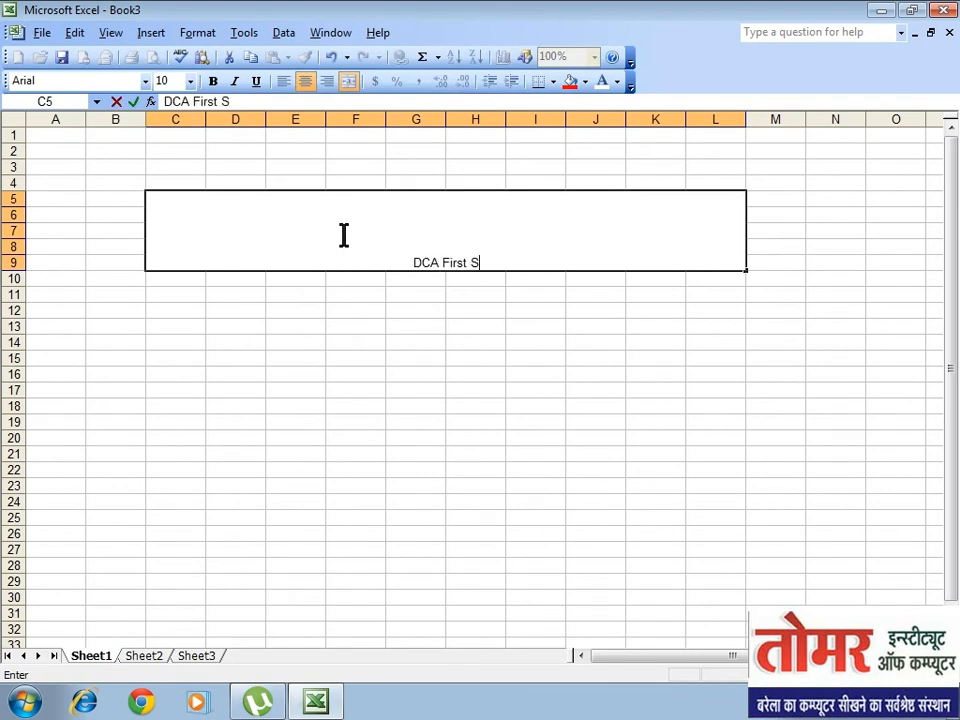
{"action": "type", "text": "emesetr"}
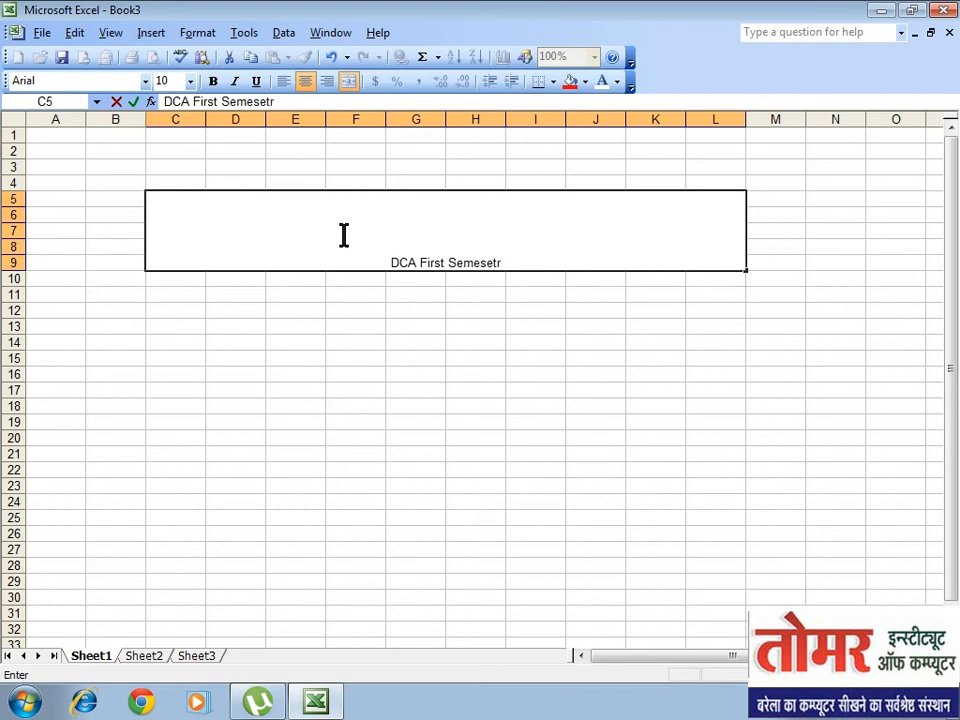
{"action": "key", "text": "BackSpace"}
{"action": "key", "text": "BackSpace"}
{"action": "key", "text": "BackSpace"}
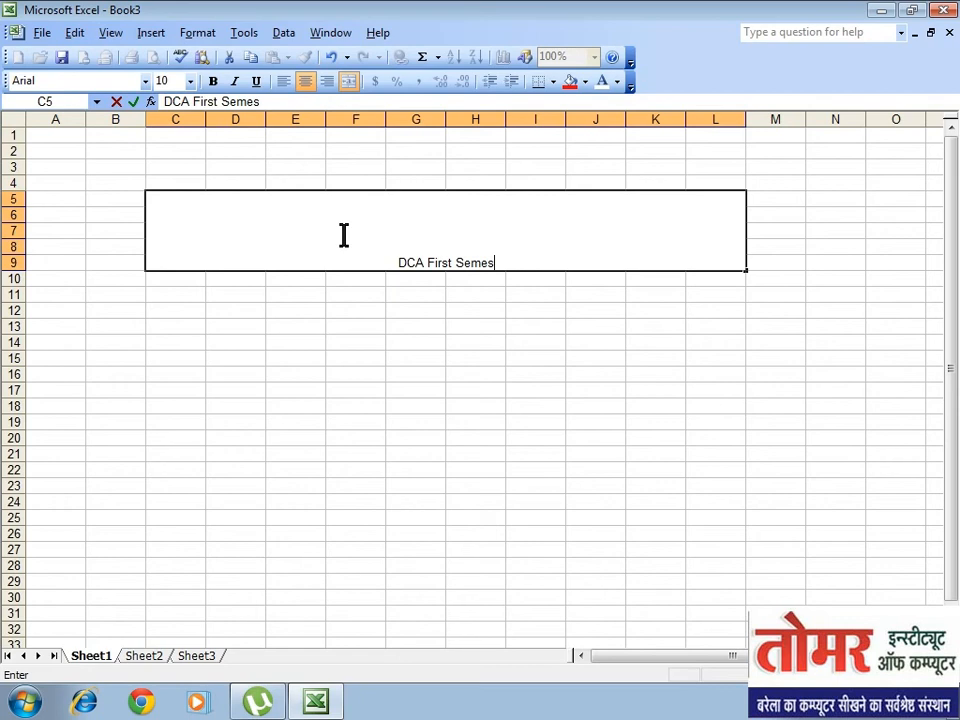
{"action": "type", "text": "ter"}
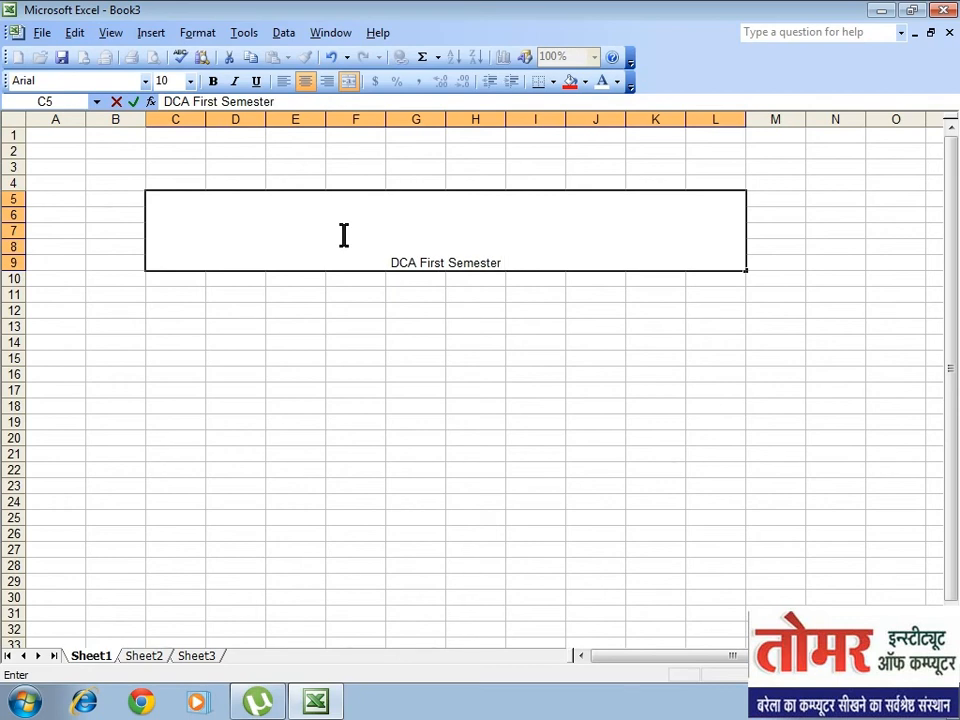
{"action": "type", "text": " Claas"}
{"action": "key", "text": "BackSpace"}
{"action": "key", "text": "BackSpace"}
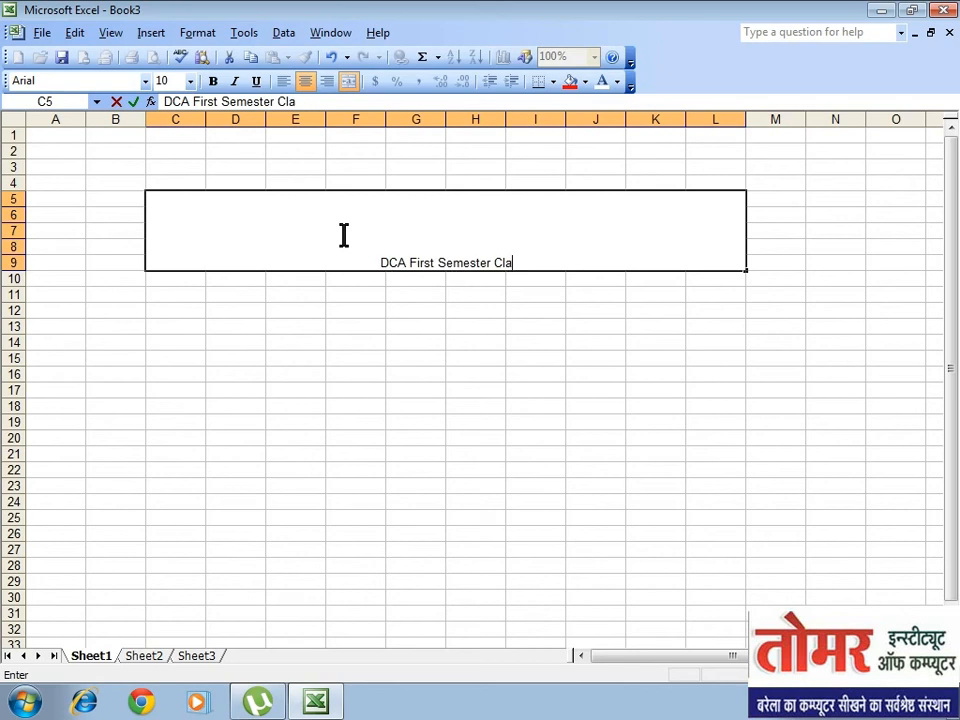
{"action": "type", "text": "sses"}
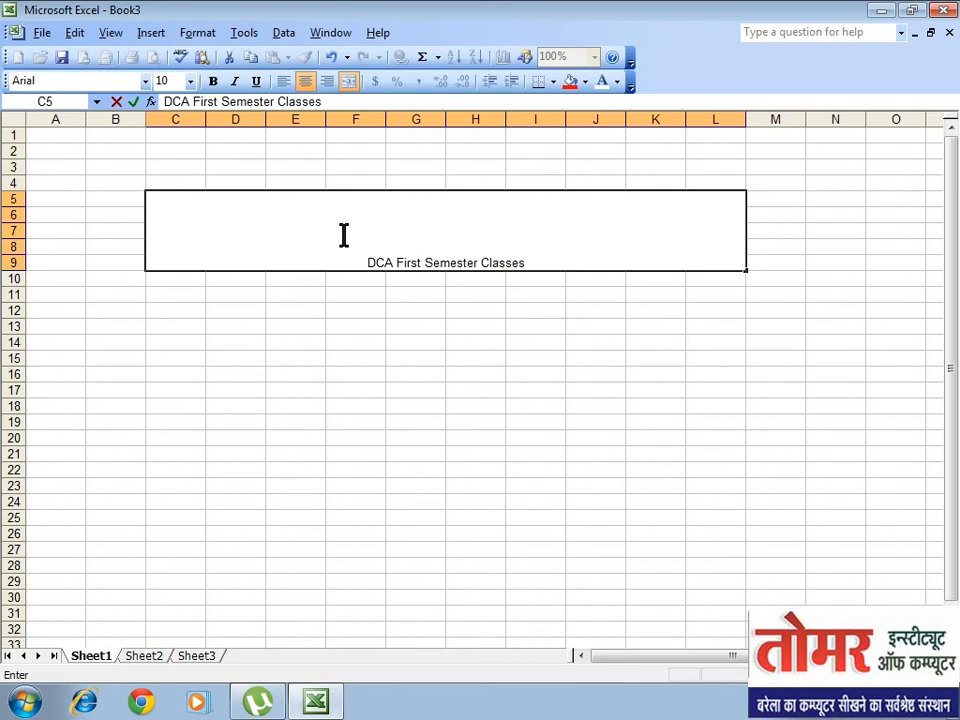
{"action": "key", "text": "Return"}
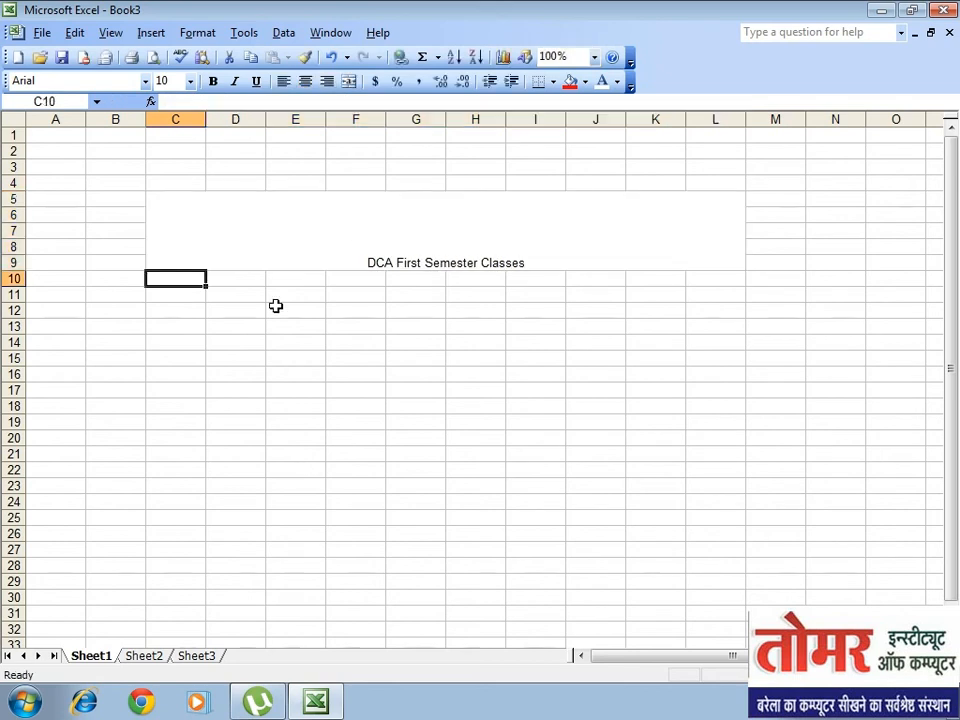
Step: Enter the headings Course, Subject and Day in cells C10, D10 and E10
{"action": "type", "text": "Nam"}
{"action": "key", "text": "BackSpace"}
{"action": "key", "text": "BackSpace"}
{"action": "key", "text": "BackSpace"}
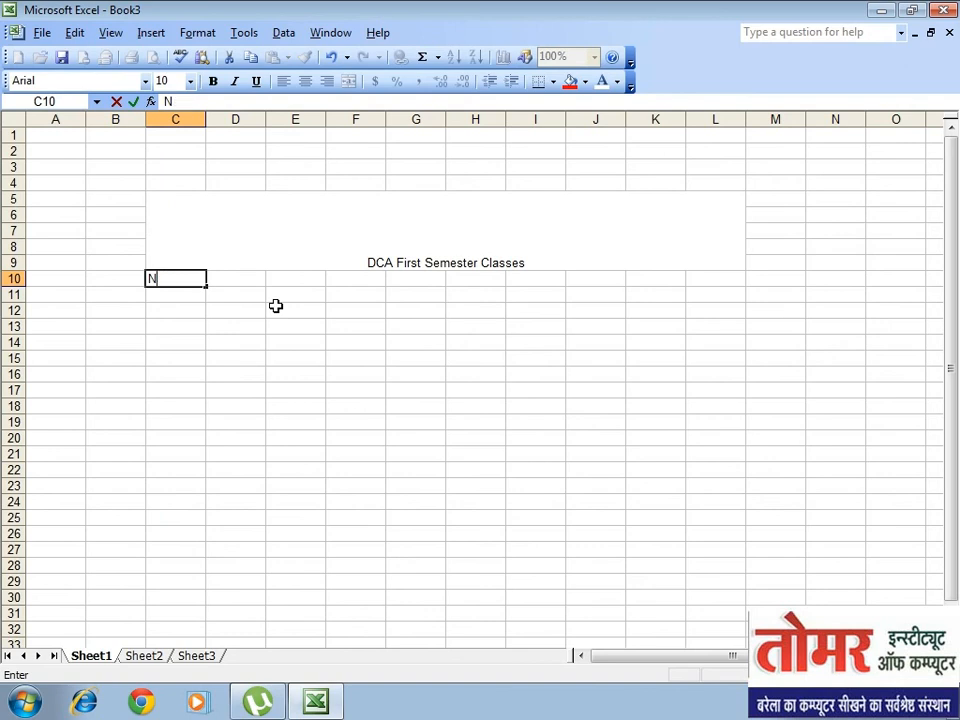
{"action": "type", "text": "Course"}
{"action": "key", "text": "Tab"}
{"action": "type", "text": "Subject"}
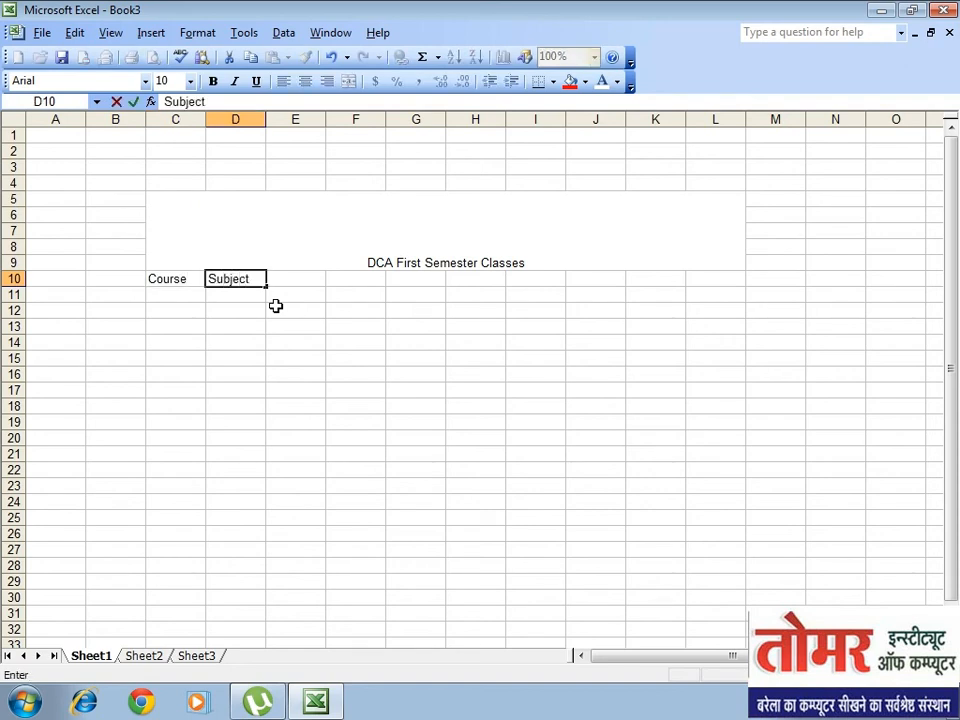
{"action": "key", "text": "Tab"}
{"action": "type", "text": "Day"}
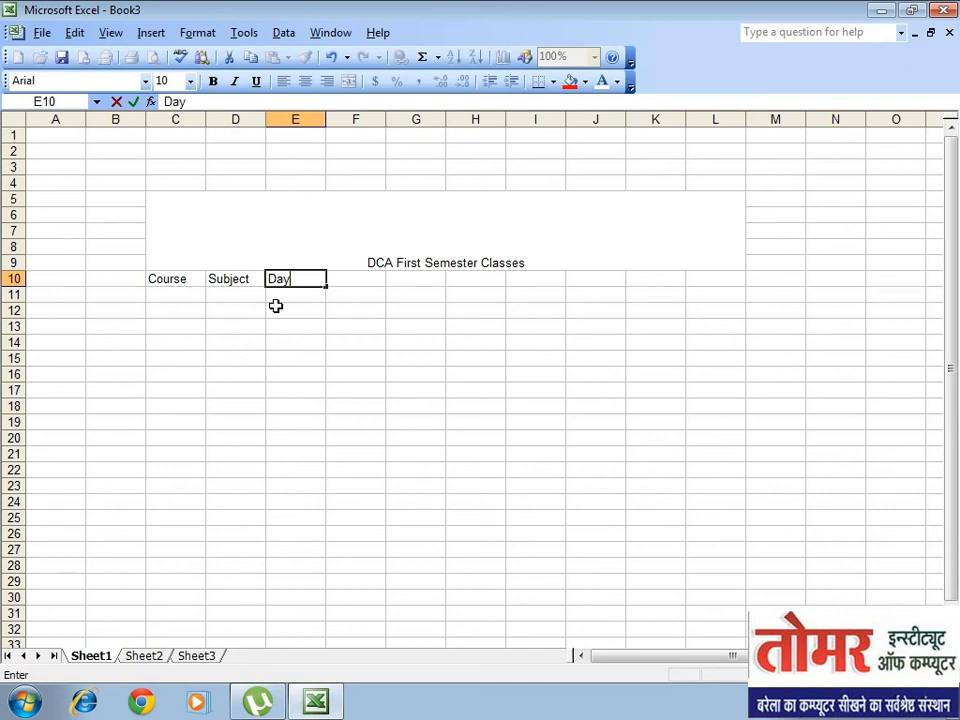
Step: Enter "DCA" in C12 and "Fundamental Of Computer" in D12, widening column D to fit the subject text
{"action": "left_click", "coordinate": [187, 311]}
{"action": "type", "text": "DCA"}
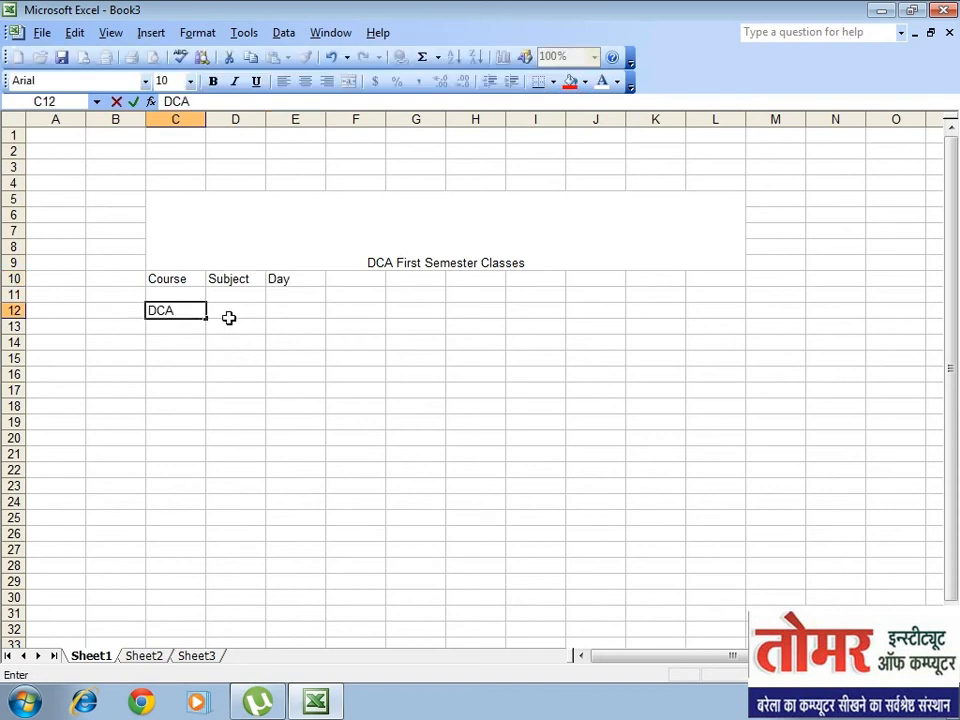
{"action": "left_click", "coordinate": [229, 317]}
{"action": "left_click_drag", "start_coordinate": [267, 118], "coordinate": [340, 118]}
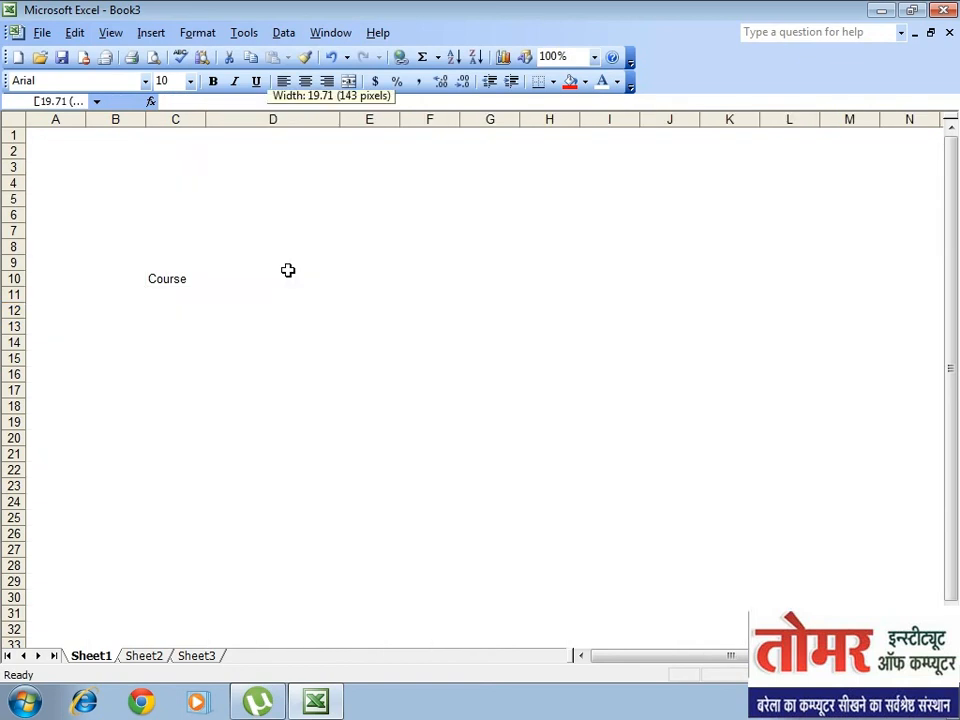
{"action": "type", "text": "Fund"}
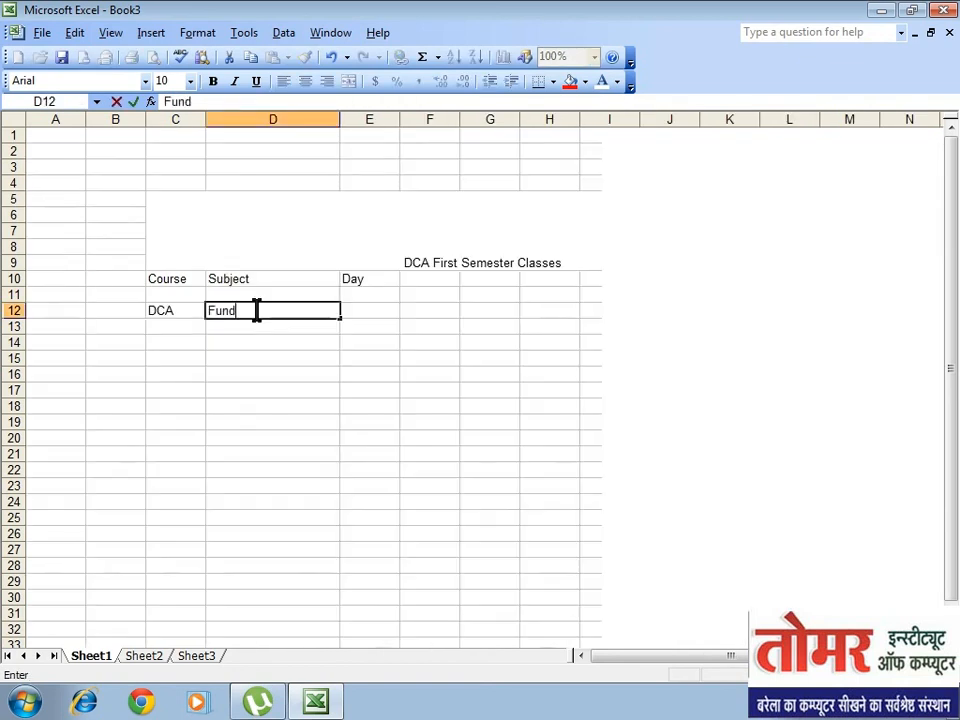
{"action": "type", "text": "amental Of Computer"}
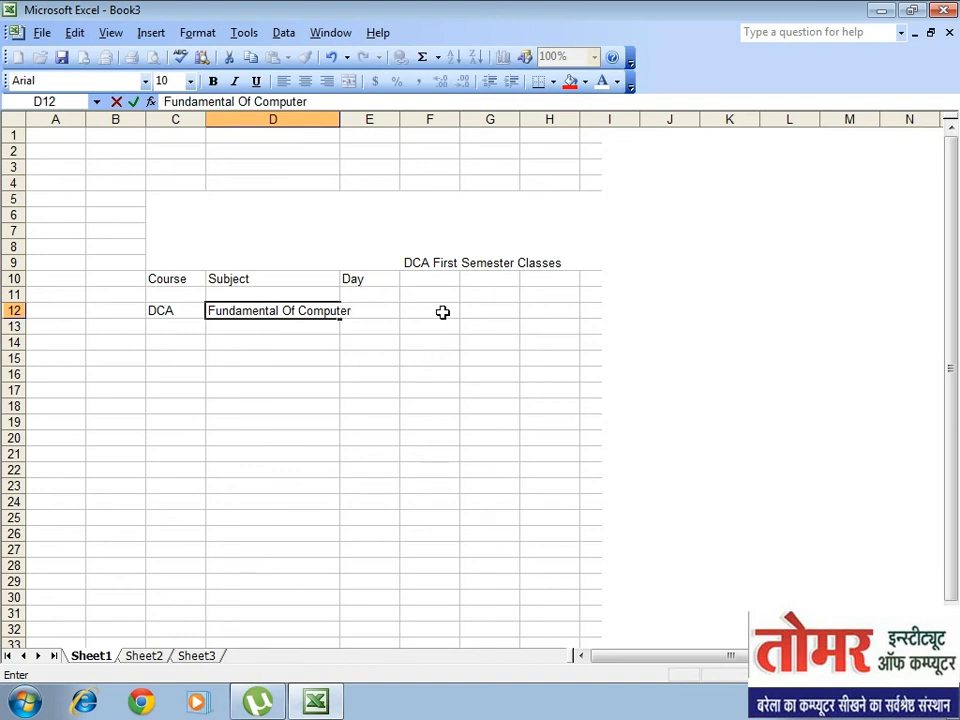
{"action": "left_click", "coordinate": [423, 341]}
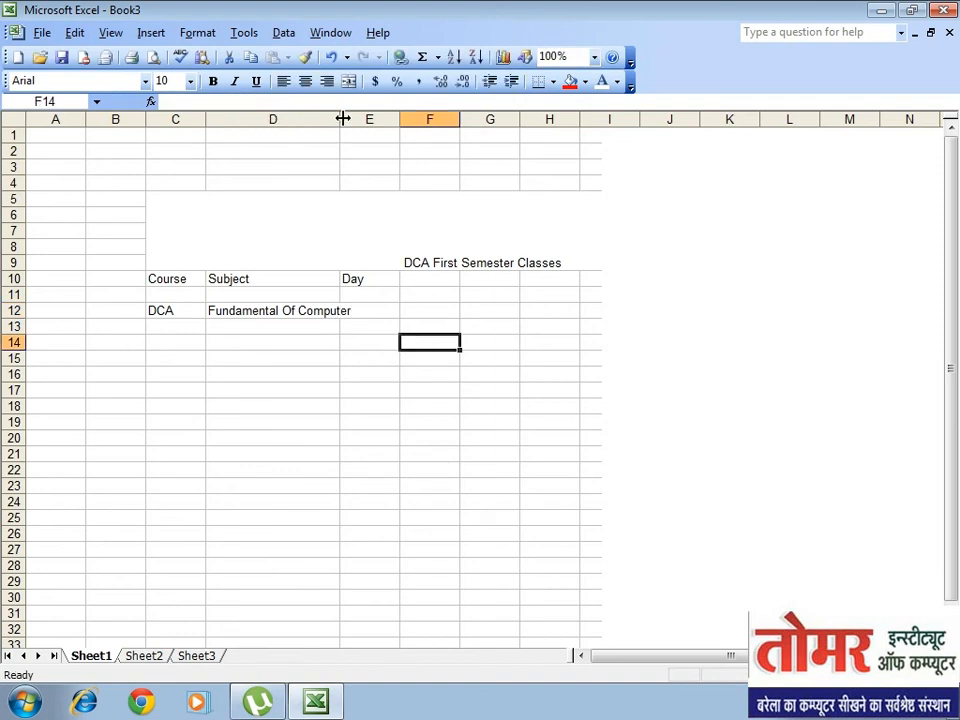
{"action": "left_click_drag", "start_coordinate": [342, 119], "coordinate": [361, 119]}
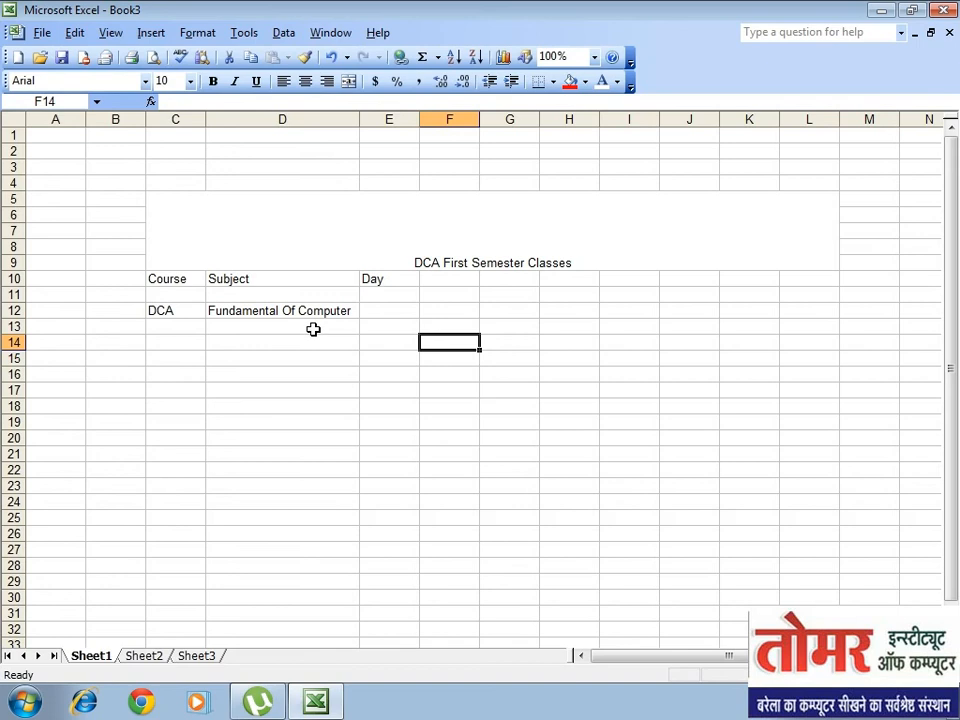
Step: Widen column E to roughly twice its width and enter "Monday" in E12
{"action": "left_click_drag", "start_coordinate": [421, 119], "coordinate": [499, 122]}
{"action": "left_click", "coordinate": [393, 311]}
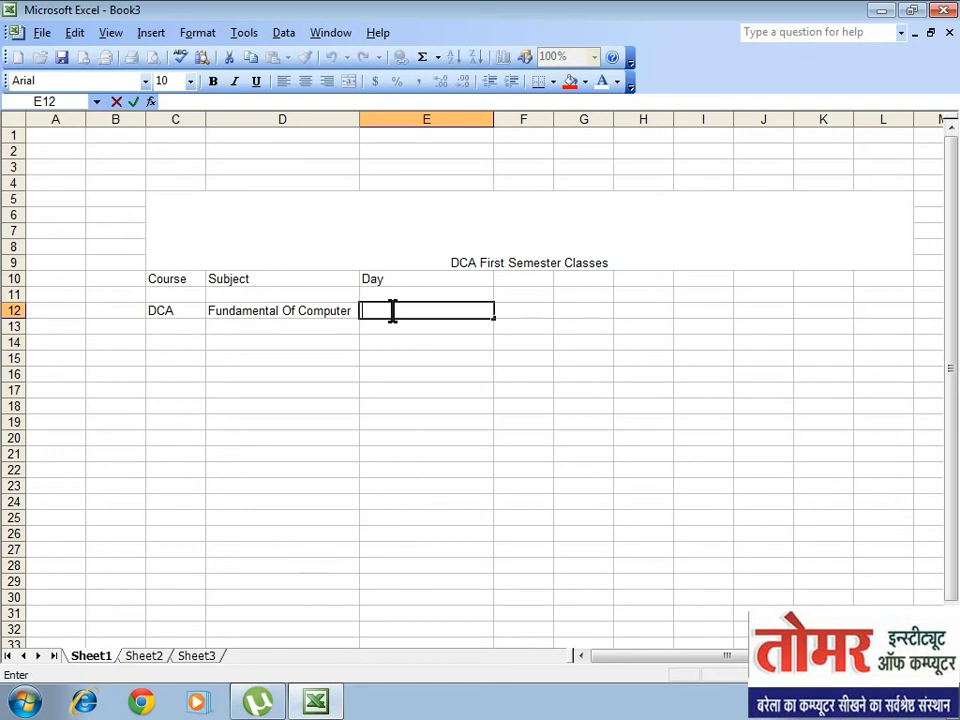
{"action": "type", "text": "Mon"}
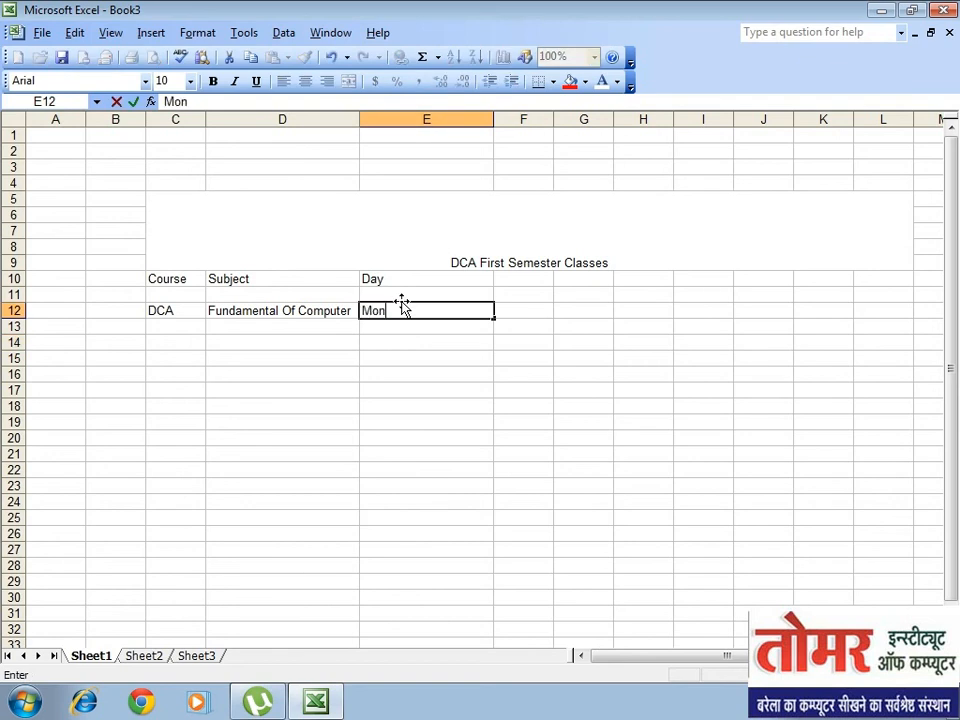
{"action": "type", "text": "day"}
{"action": "left_click", "coordinate": [445, 386]}
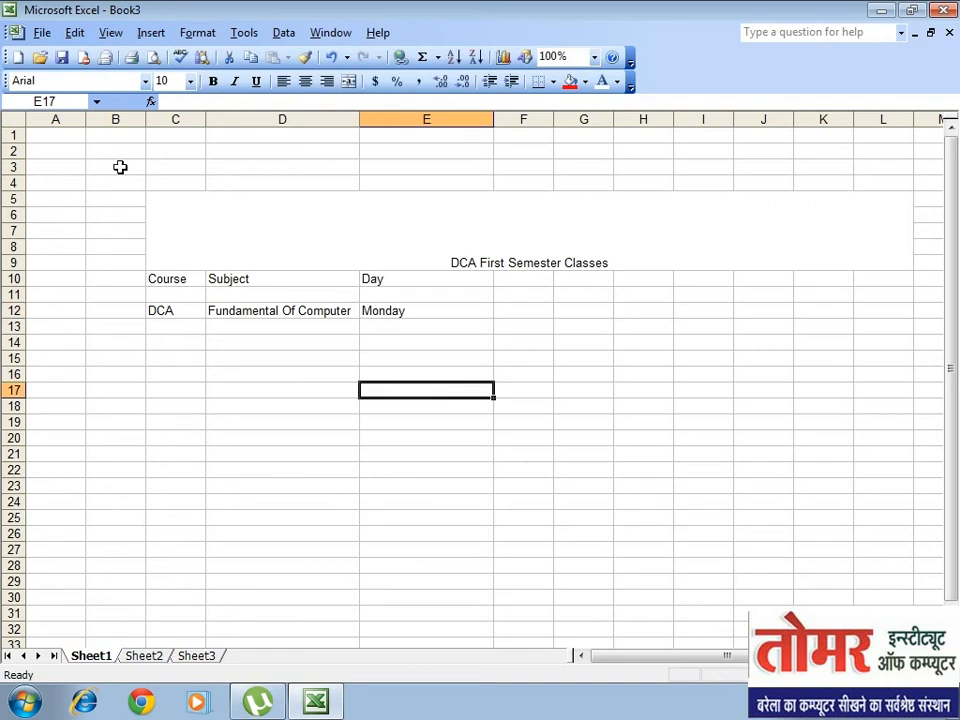
Step: Save the new workbook to the Desktop under the file name "Classes Shedule"
{"action": "left_click", "coordinate": [42, 33]}
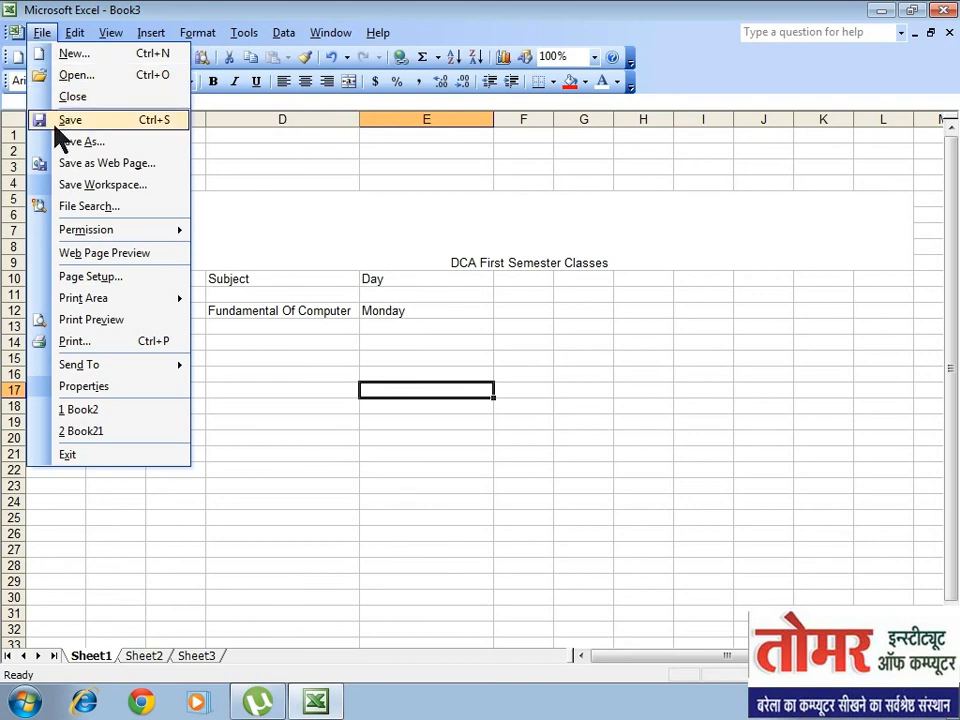
{"action": "left_click", "coordinate": [145, 130]}
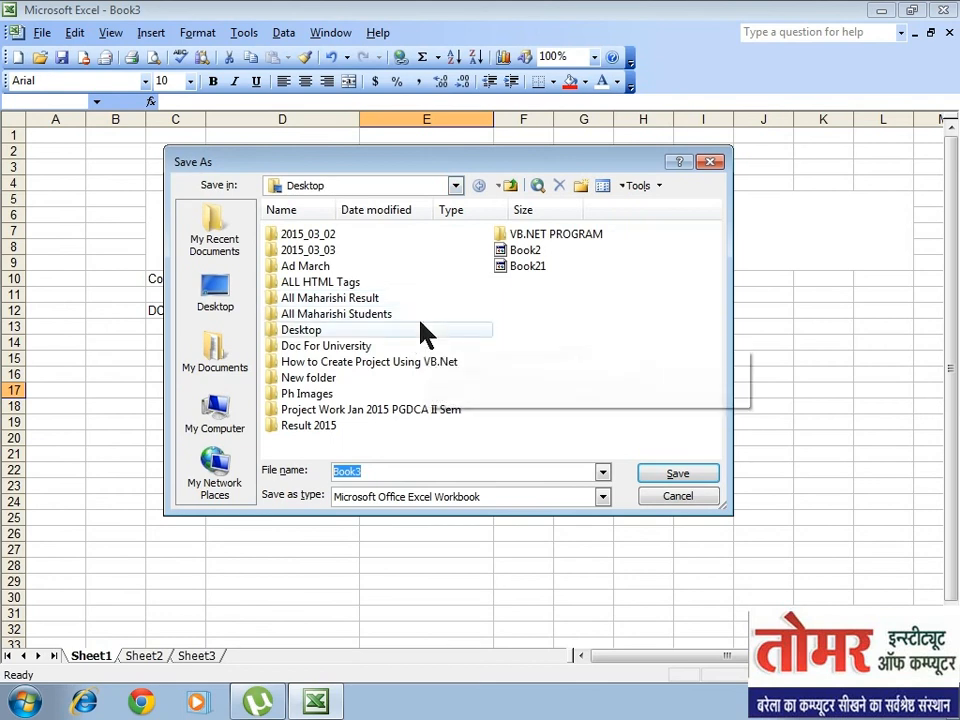
{"action": "left_click", "coordinate": [237, 308]}
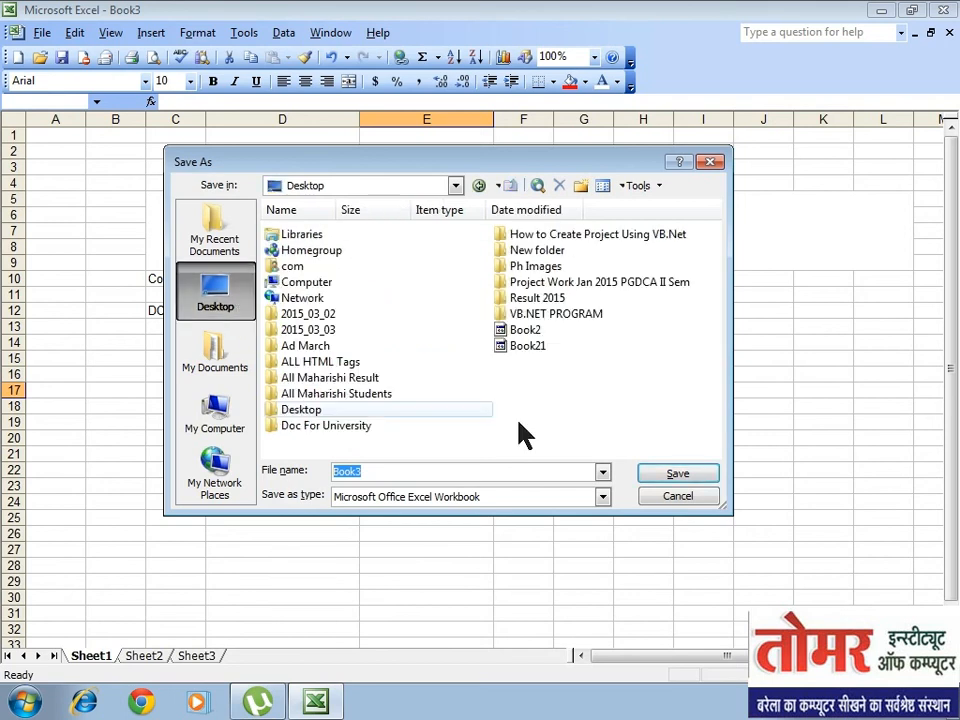
{"action": "type", "text": "Cl"}
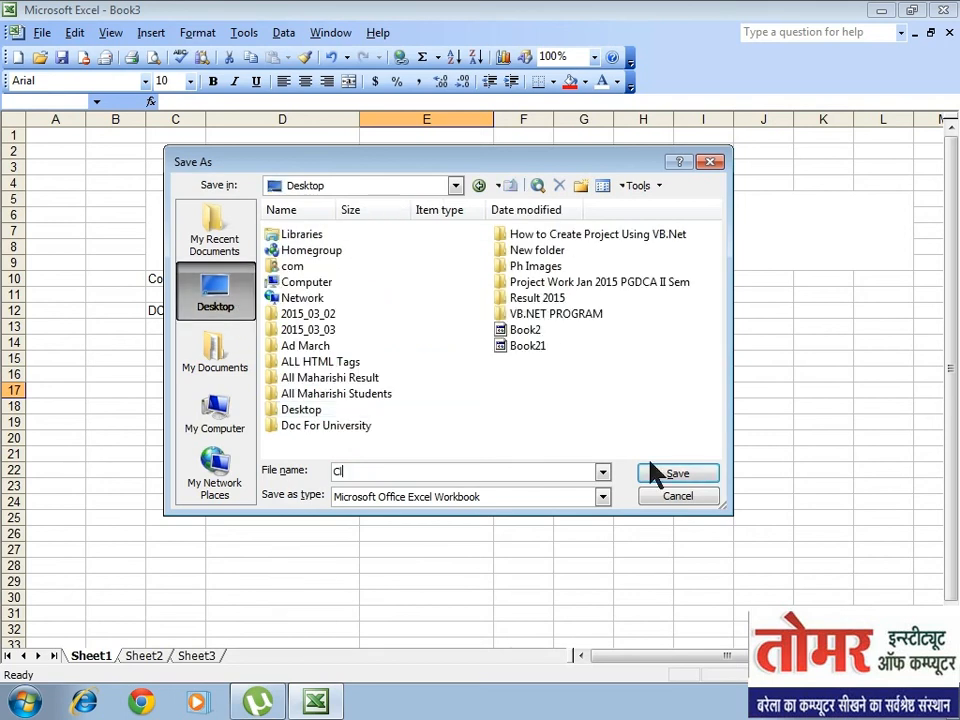
{"action": "type", "text": "asses Shedule"}
{"action": "left_click", "coordinate": [700, 476]}
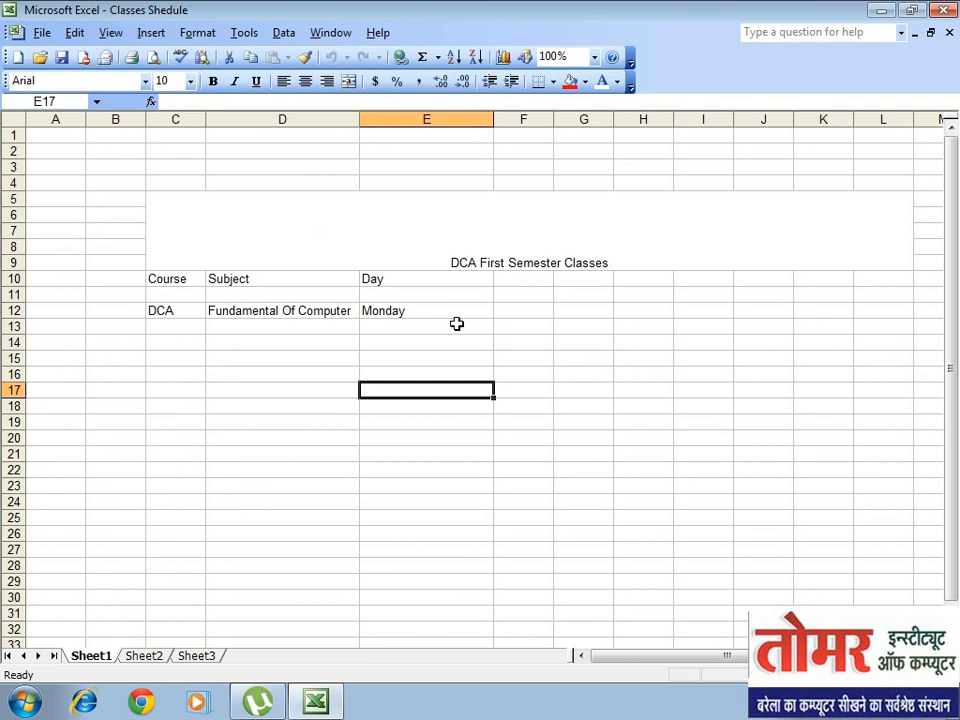
Step: Add two more class rows: DCA with "PC Package" in row 13 and DCA with "Fox Pro" in row 14
{"action": "left_click", "coordinate": [172, 329]}
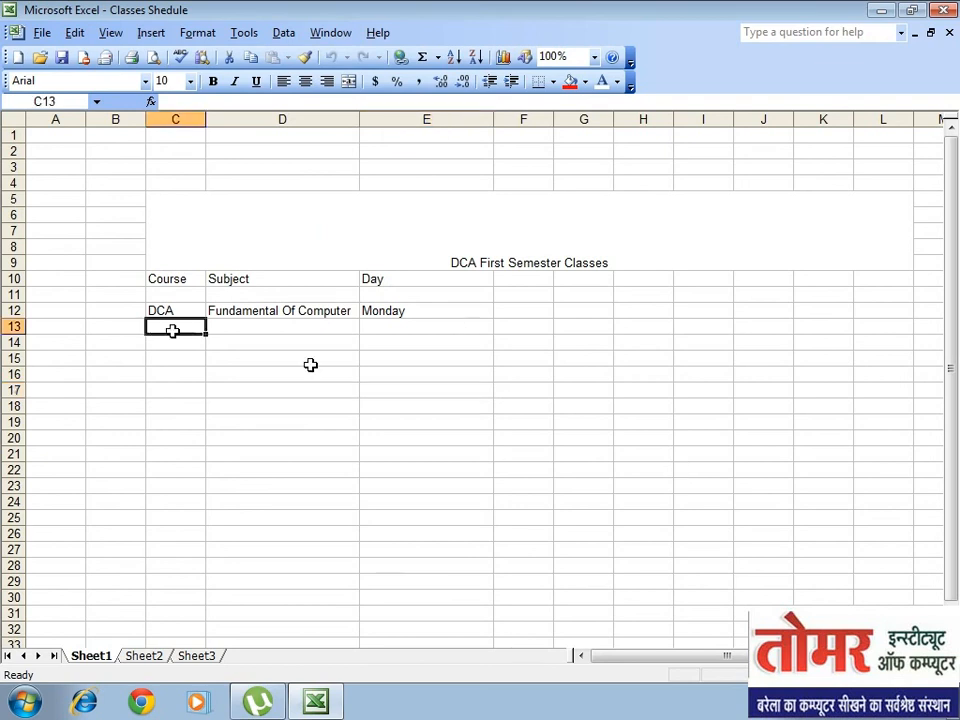
{"action": "type", "text": "DCA"}
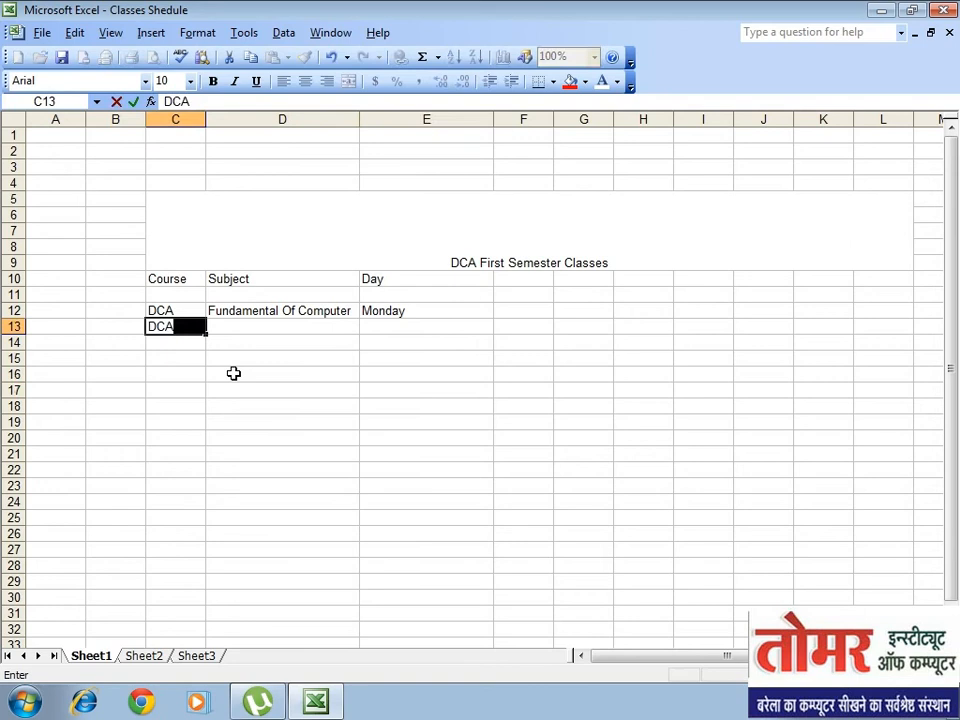
{"action": "key", "text": "Tab"}
{"action": "type", "text": "PC "}
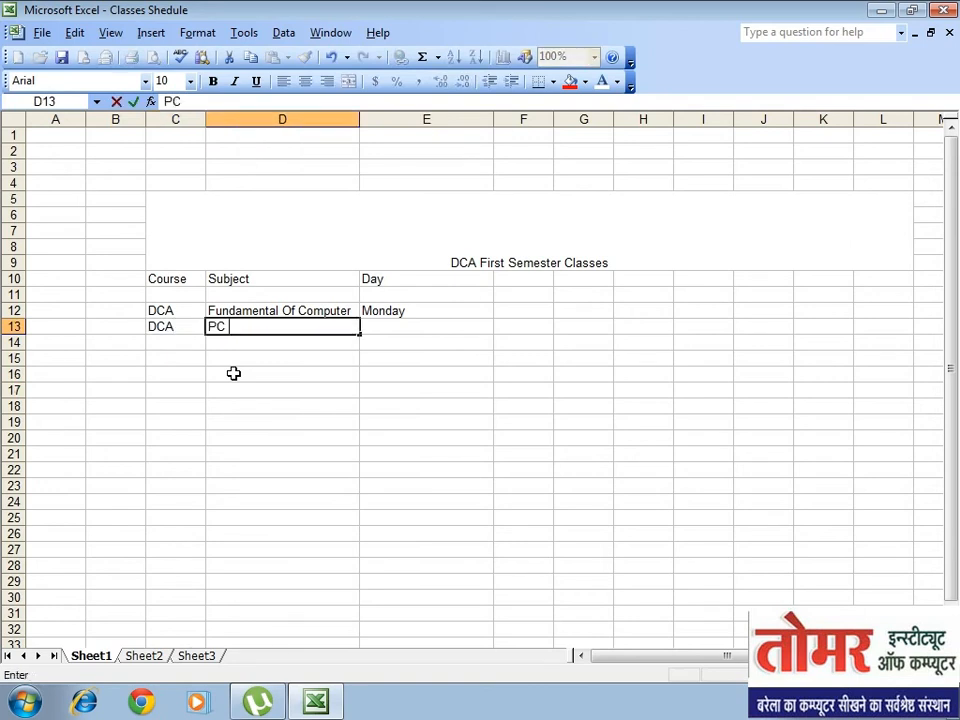
{"action": "type", "text": "Package"}
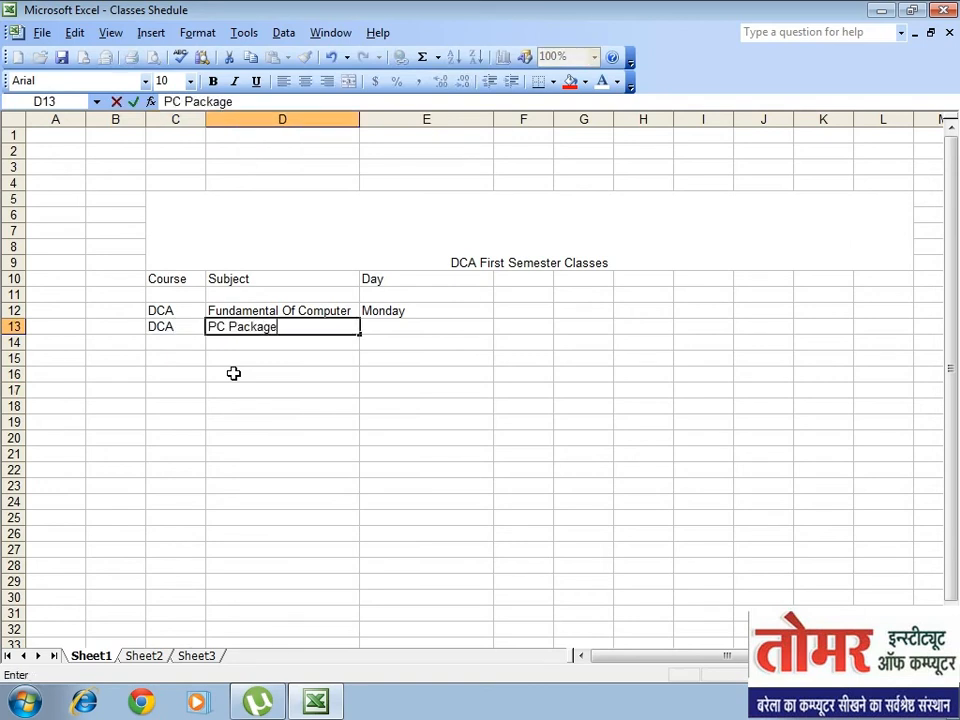
{"action": "key", "text": "Return"}
{"action": "type", "text": "DCA"}
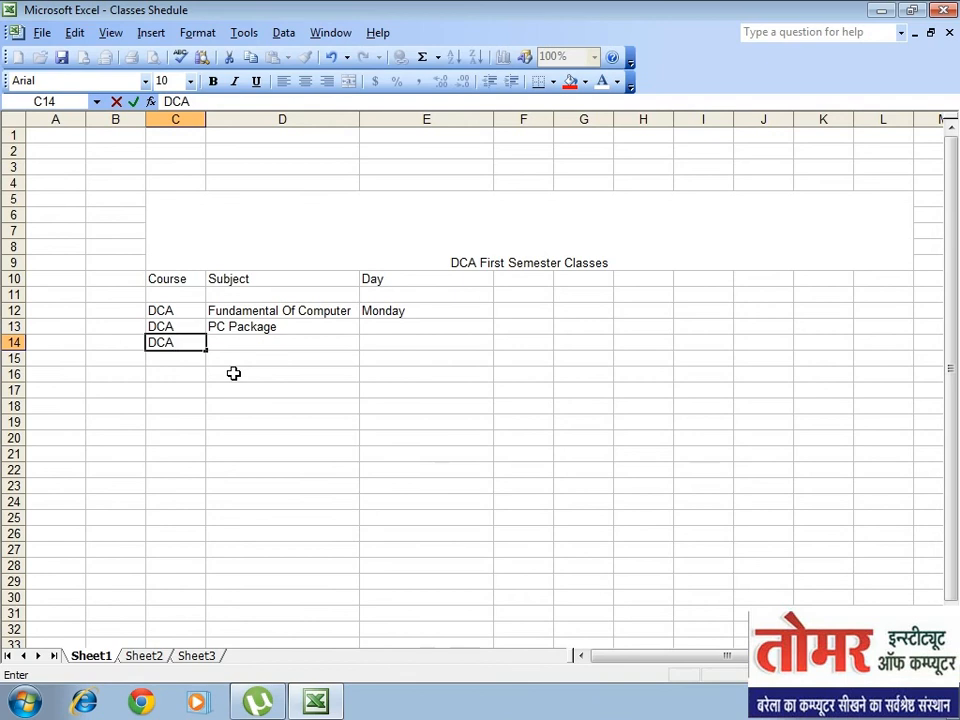
{"action": "key", "text": "Tab"}
{"action": "type", "text": "Fox P"}
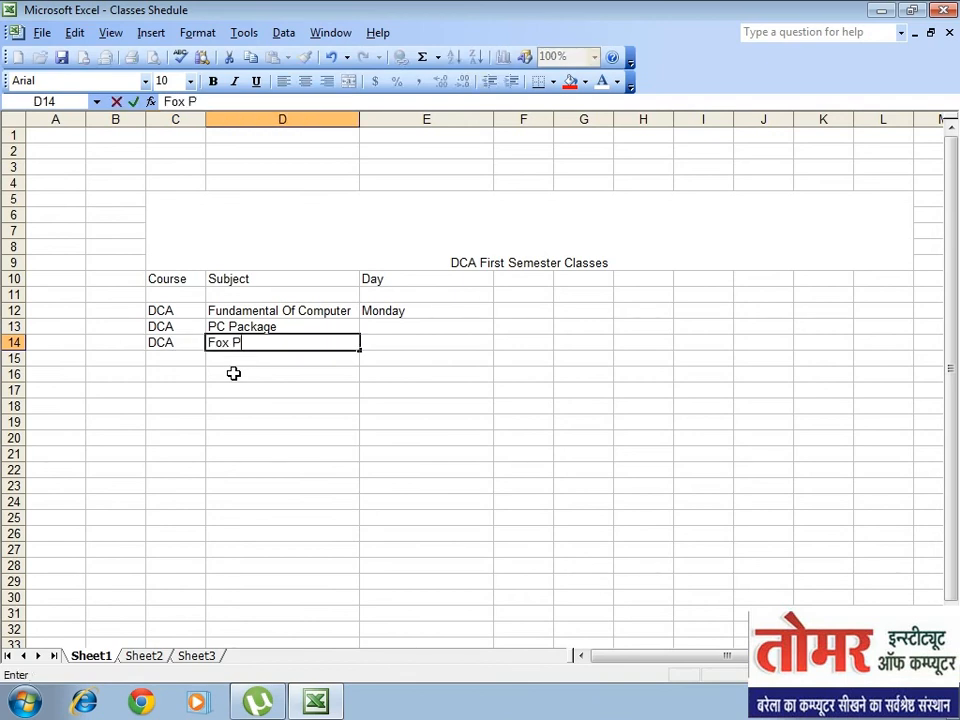
{"action": "type", "text": "ro"}
{"action": "left_click", "coordinate": [115, 405]}
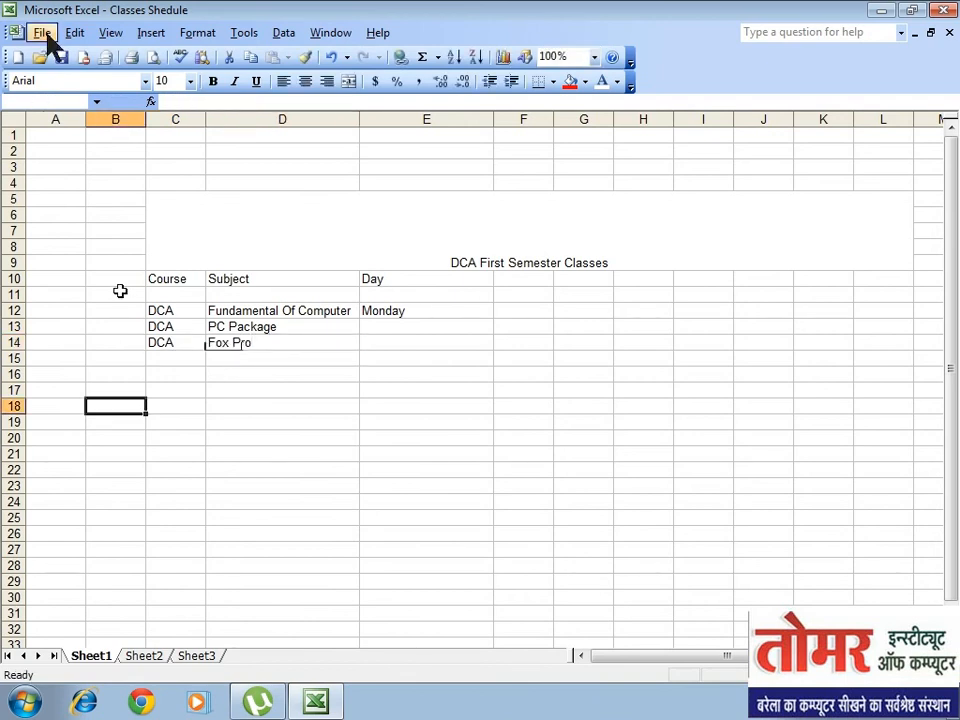
Step: Save the Classes Shedule workbook under its existing name, demonstrating each of the different ways to run Save
{"action": "left_click", "coordinate": [41, 32]}
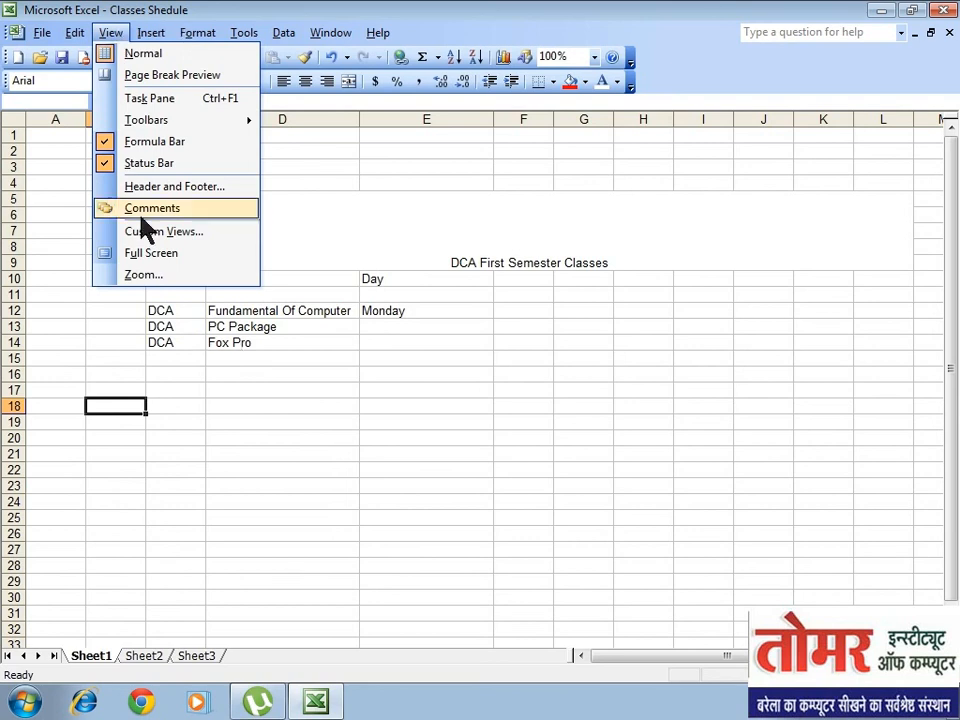
{"action": "left_click", "coordinate": [238, 340]}
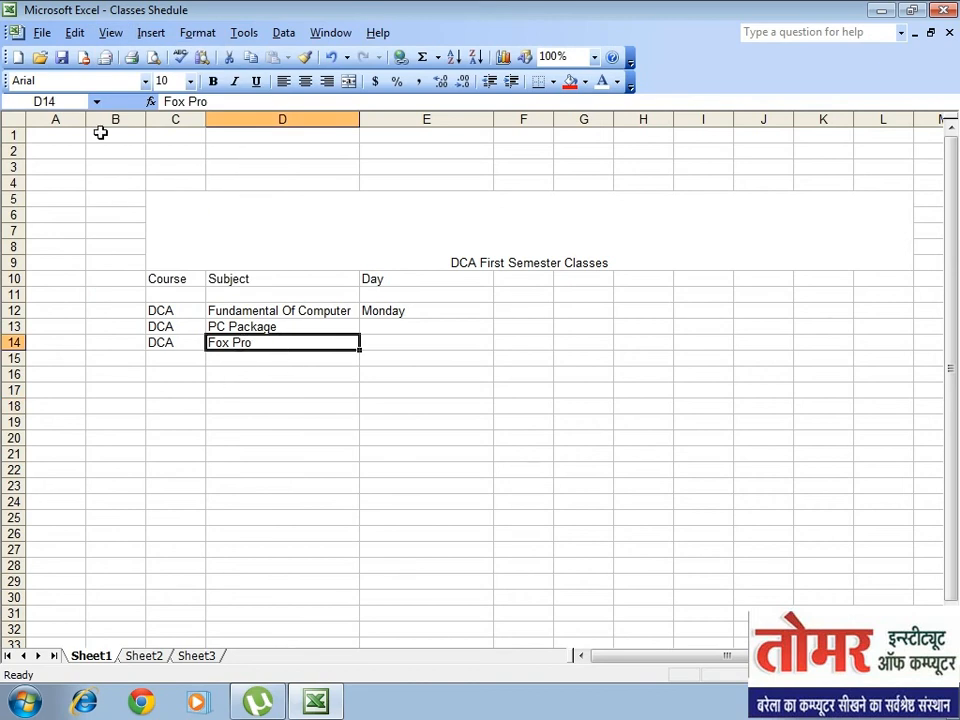
{"action": "left_click", "coordinate": [42, 33]}
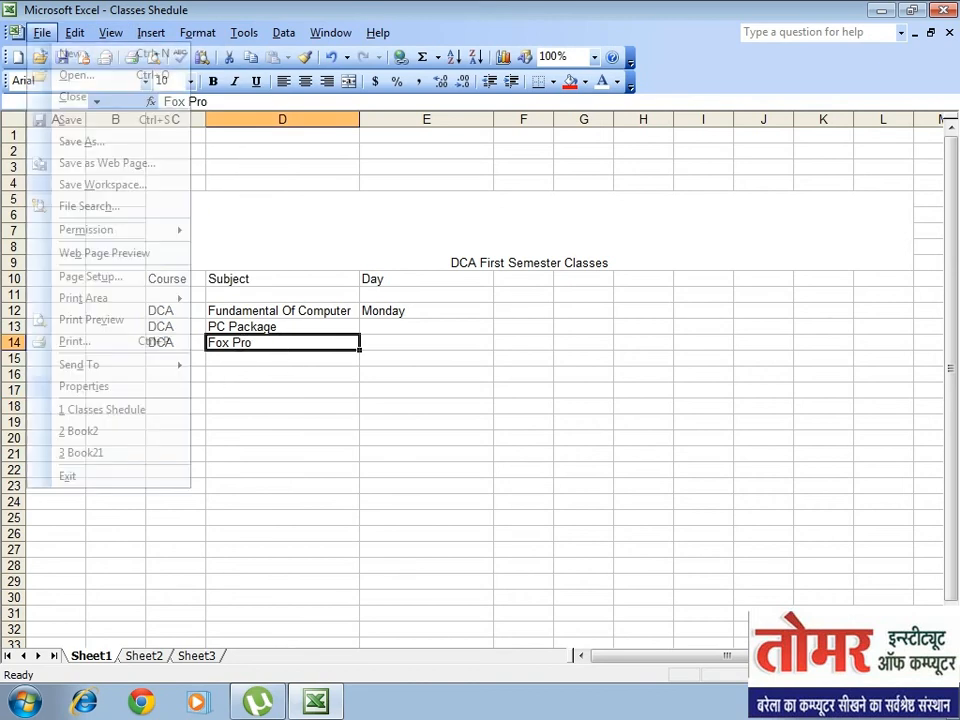
{"action": "left_click", "coordinate": [62, 128]}
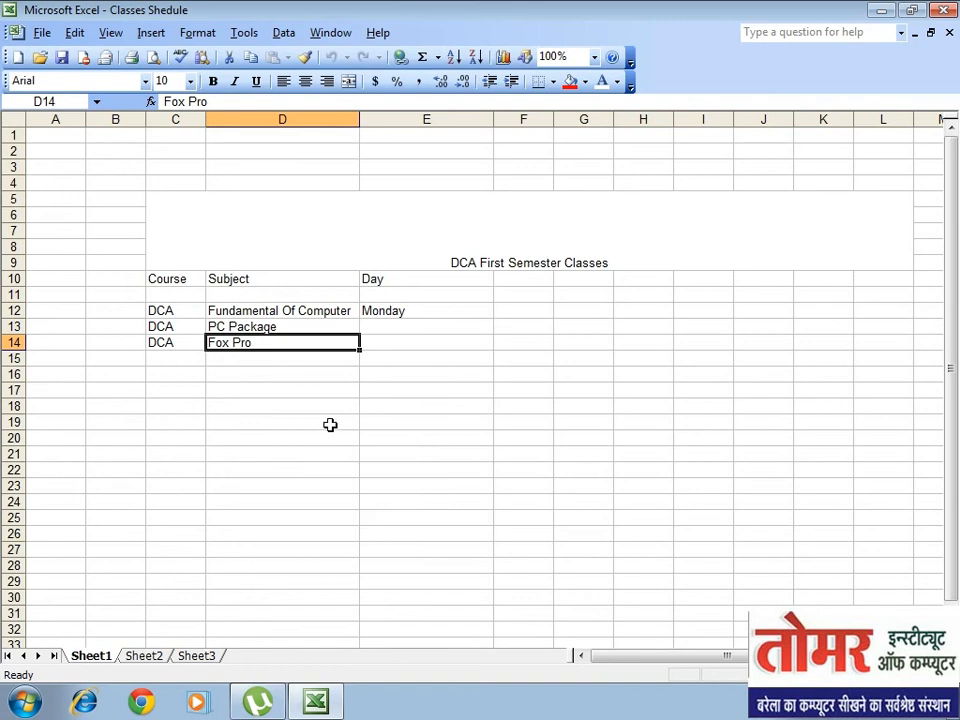
{"action": "key", "text": "ctrl+s"}
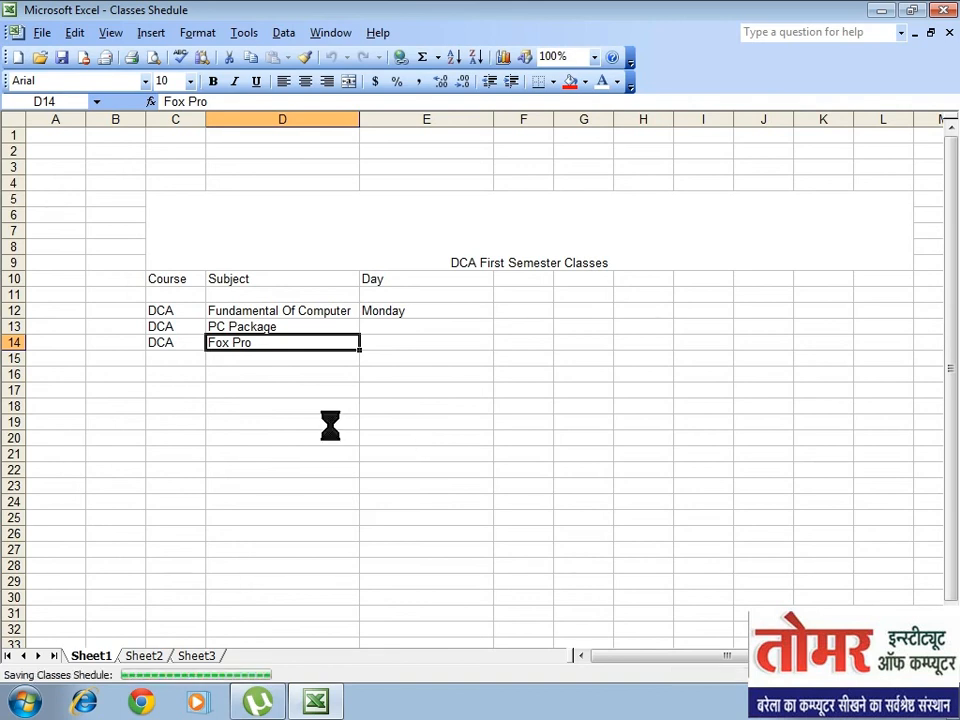
{"action": "left_click", "coordinate": [62, 60]}
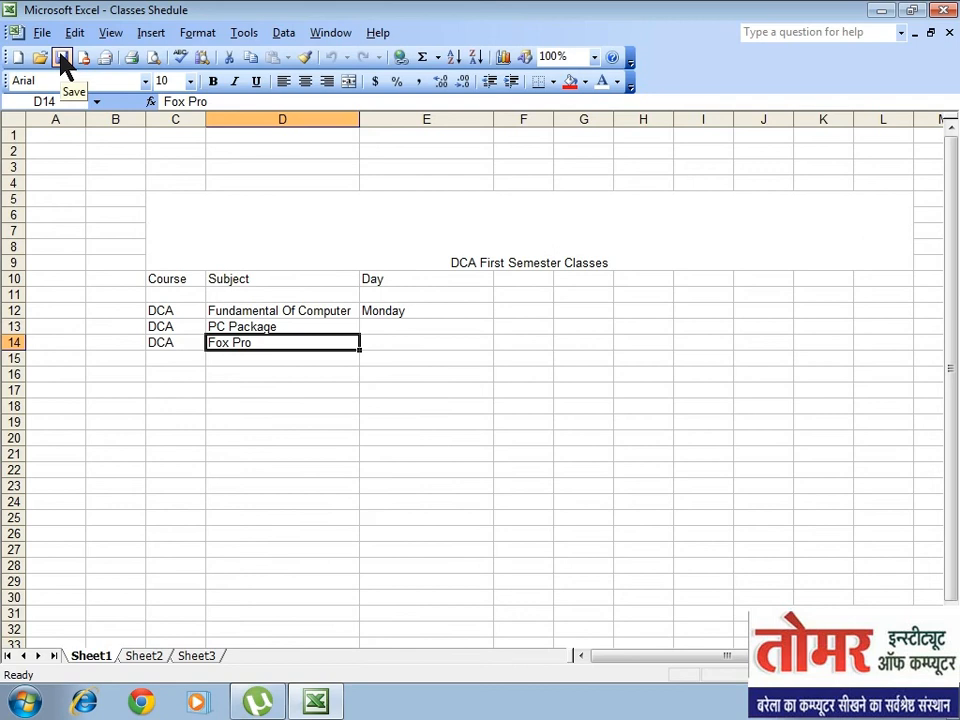
{"action": "key", "text": "alt+f"}
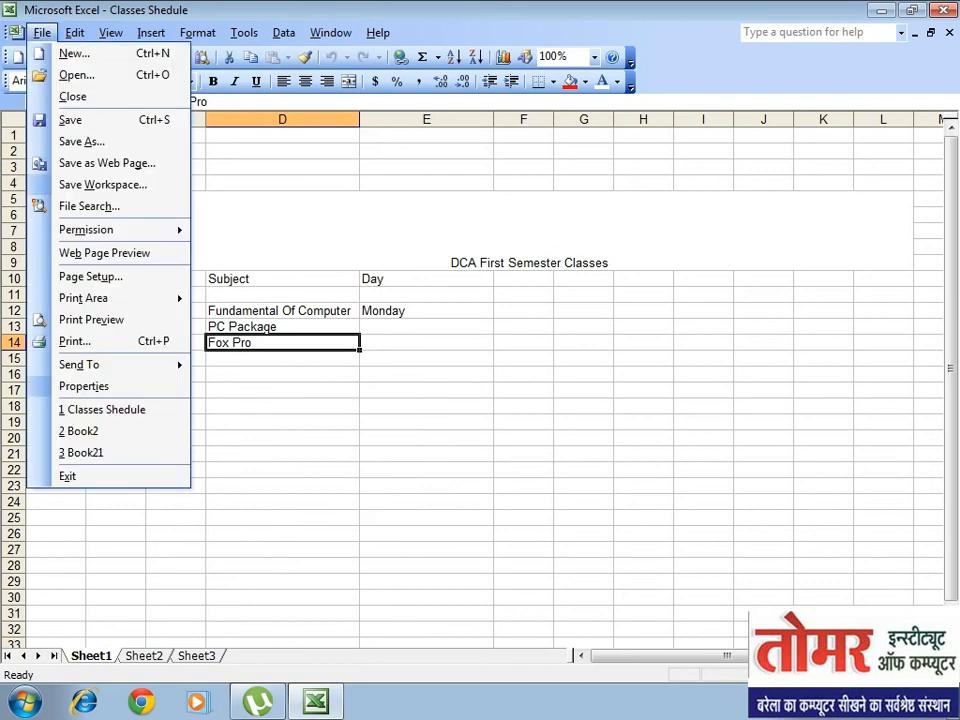
{"action": "left_click", "coordinate": [66, 123]}
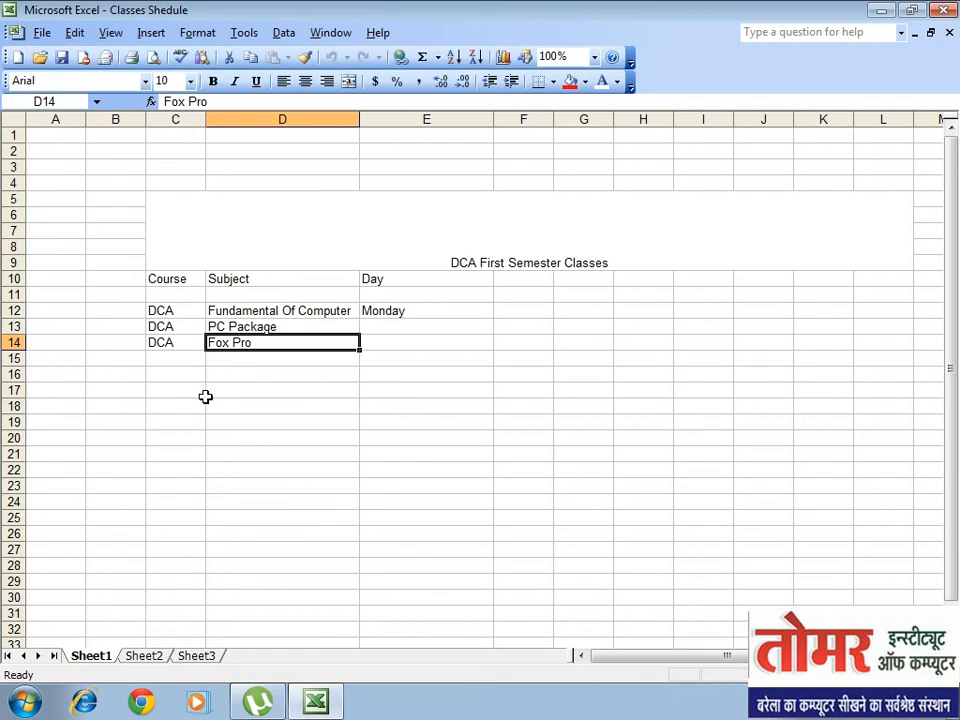
{"action": "left_click", "coordinate": [38, 33]}
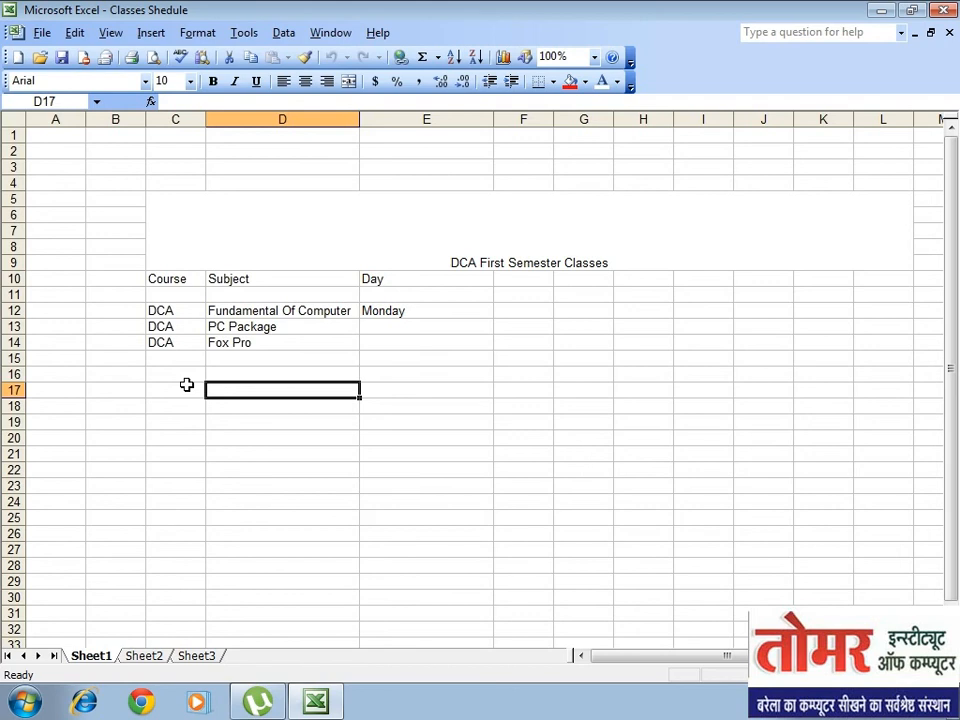
{"action": "left_click", "coordinate": [40, 34]}
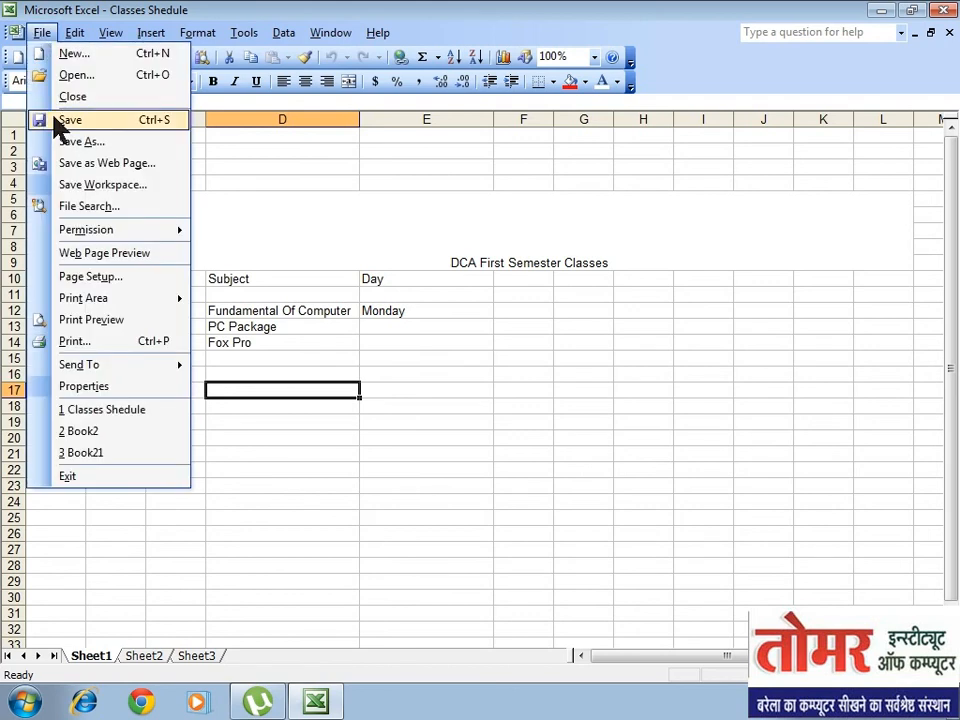
{"action": "left_click", "coordinate": [406, 456]}
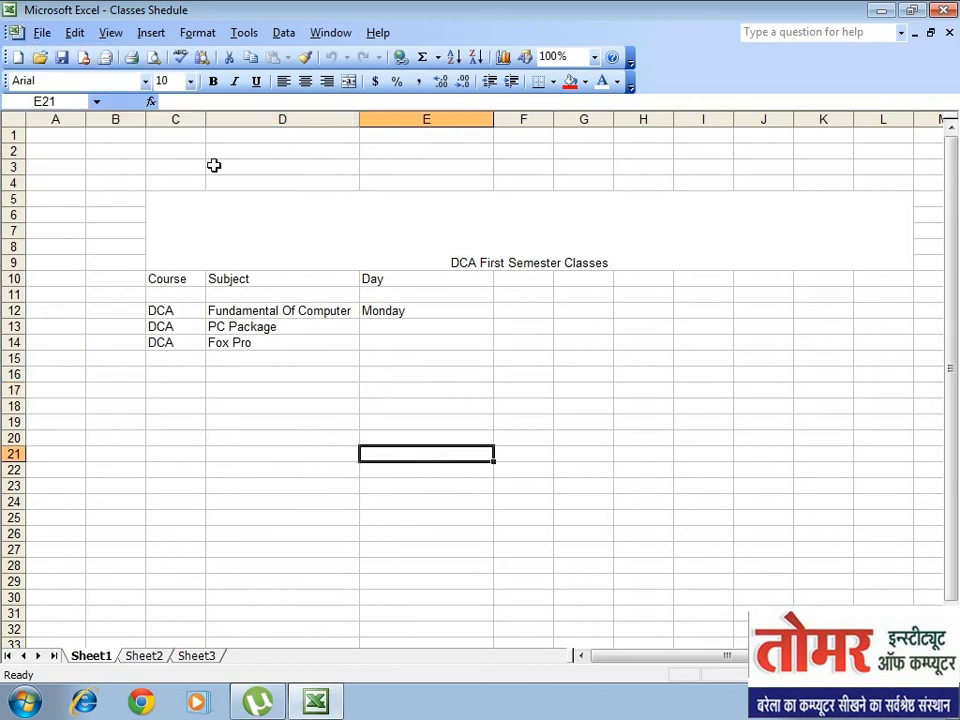
Step: Save a copy of the workbook to the Desktop under the file name "Classes Shedule2"
{"action": "left_click", "coordinate": [38, 30]}
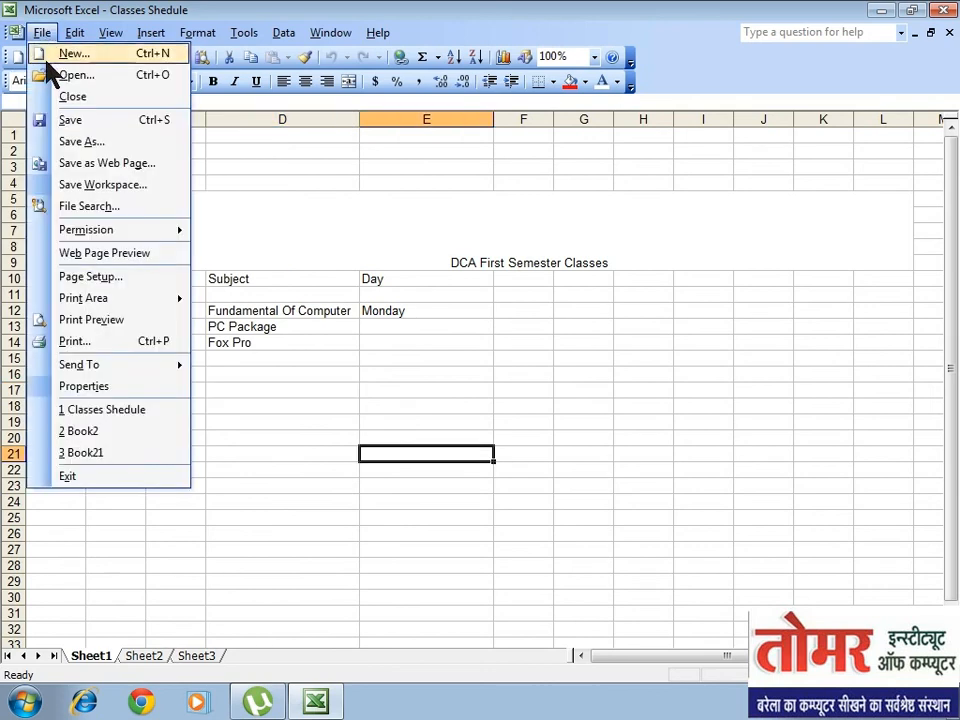
{"action": "left_click", "coordinate": [66, 144]}
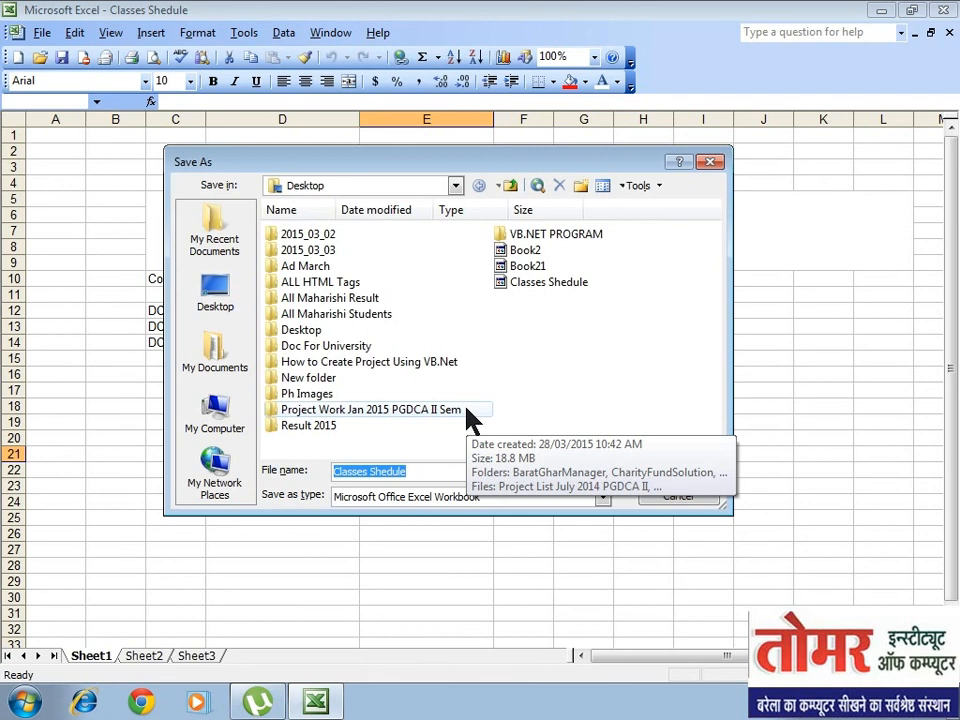
{"action": "left_click_drag", "start_coordinate": [406, 152], "coordinate": [456, 286]}
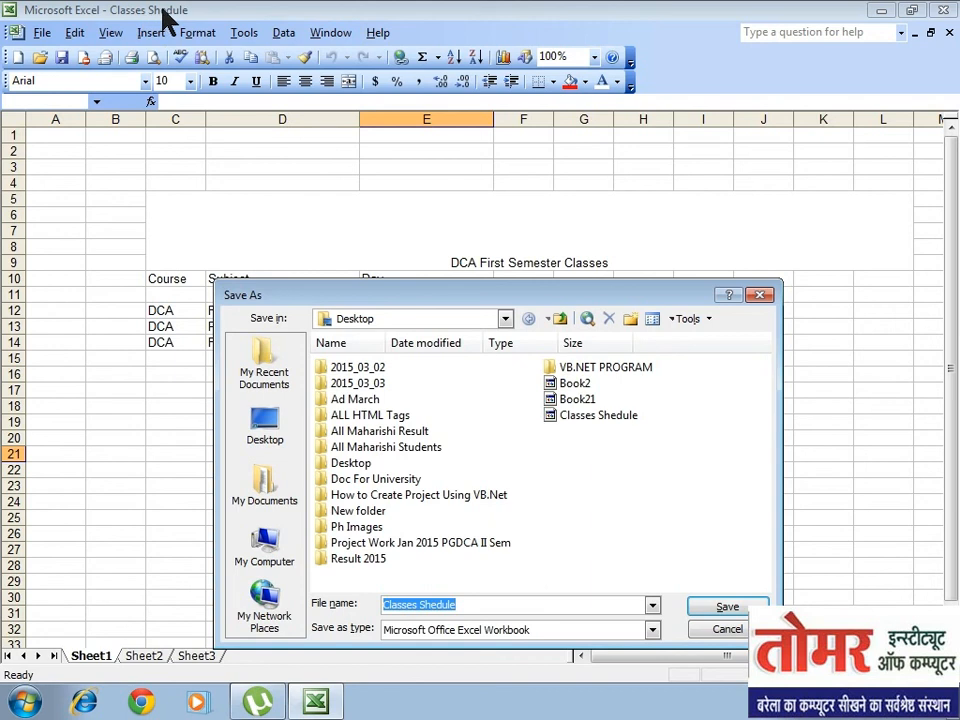
{"action": "left_click_drag", "start_coordinate": [340, 295], "coordinate": [284, 157]}
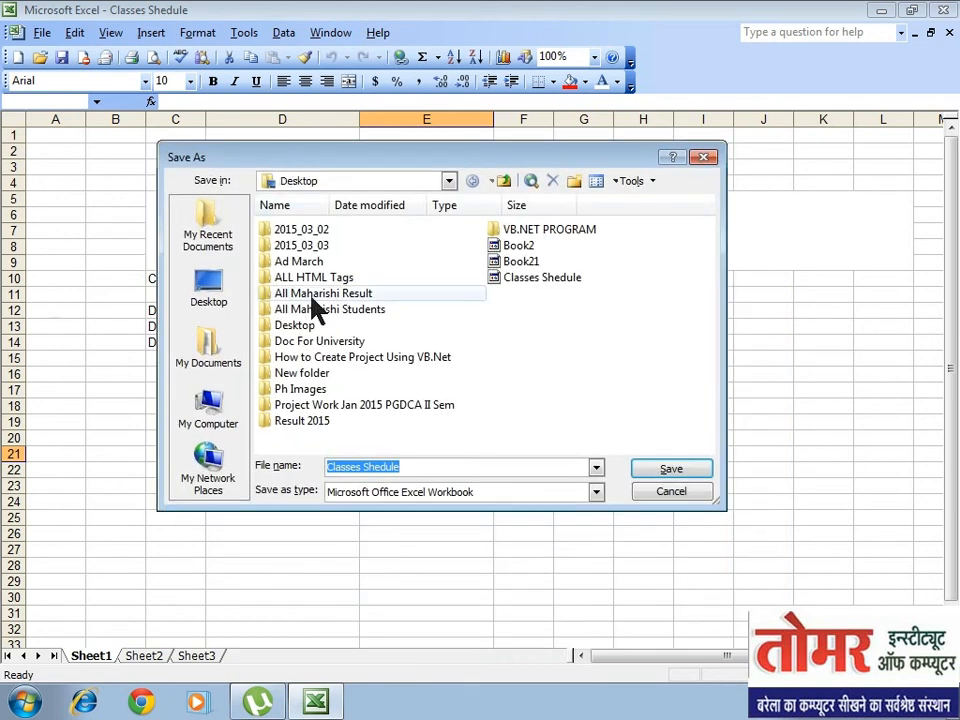
{"action": "left_click", "coordinate": [399, 466]}
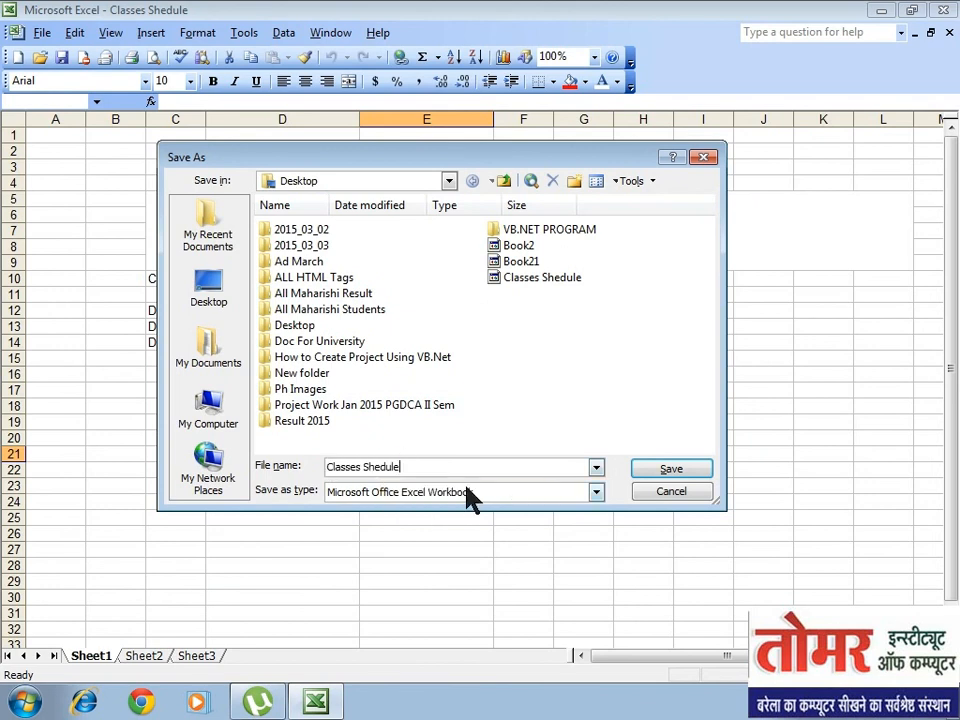
{"action": "type", "text": "2"}
{"action": "left_click", "coordinate": [637, 464]}
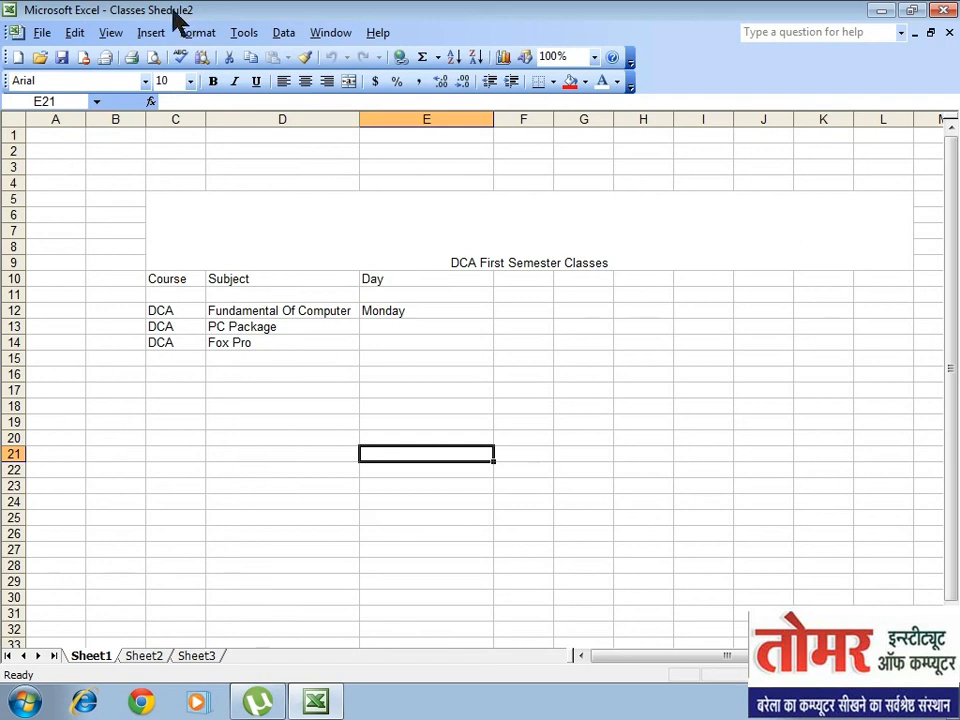
Step: Add another class row in row 15: DCA in C15 and "Operating System" in D15
{"action": "left_click", "coordinate": [42, 32]}
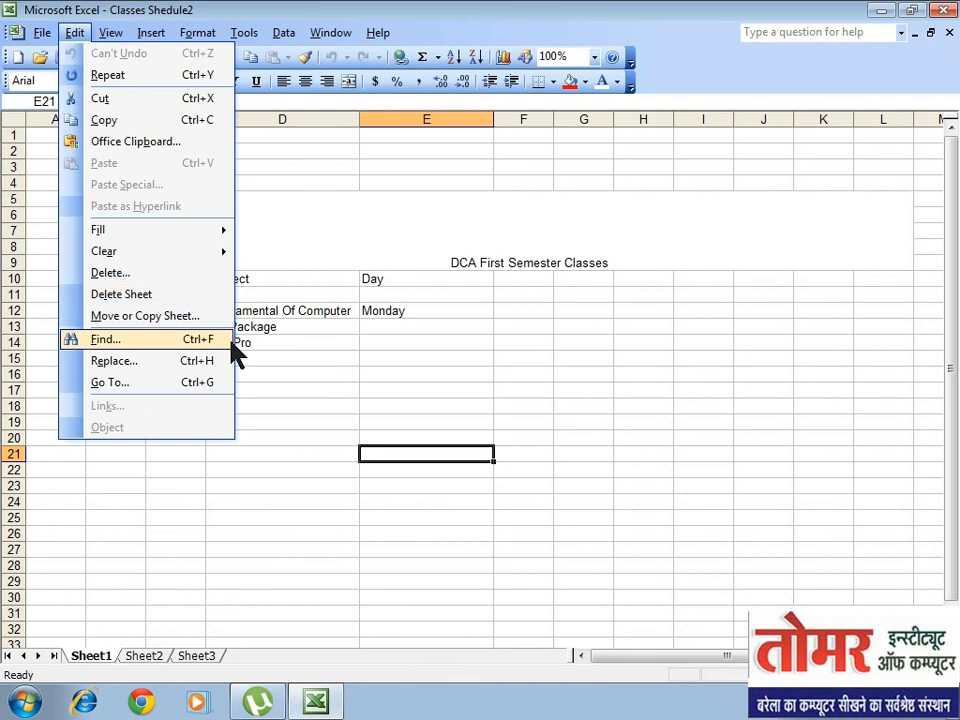
{"action": "left_click", "coordinate": [248, 343]}
{"action": "left_click", "coordinate": [186, 360]}
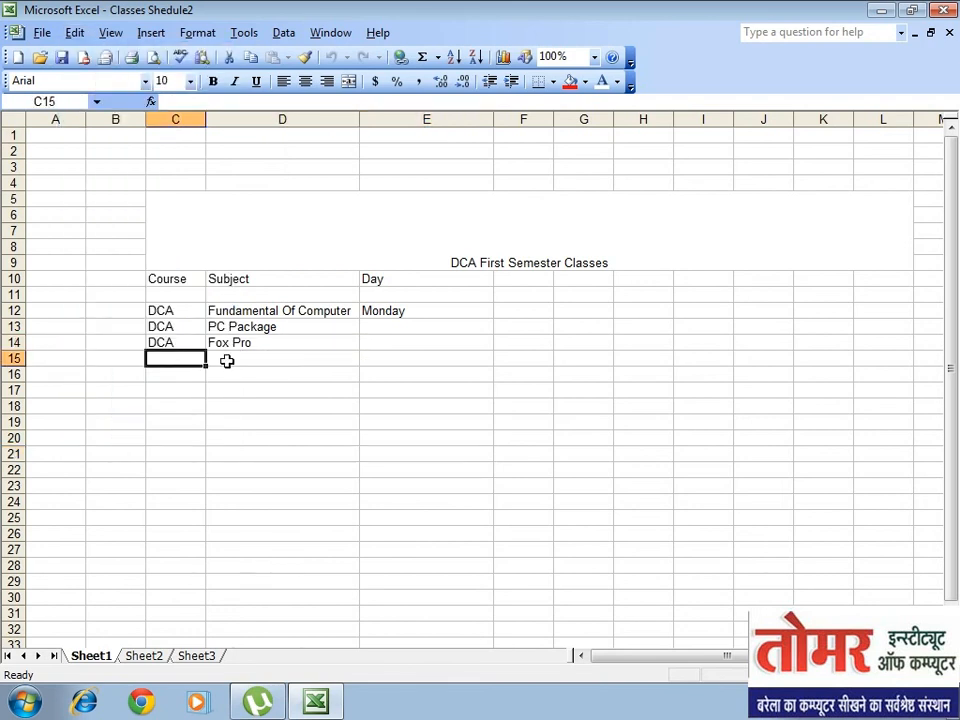
{"action": "type", "text": "DCA"}
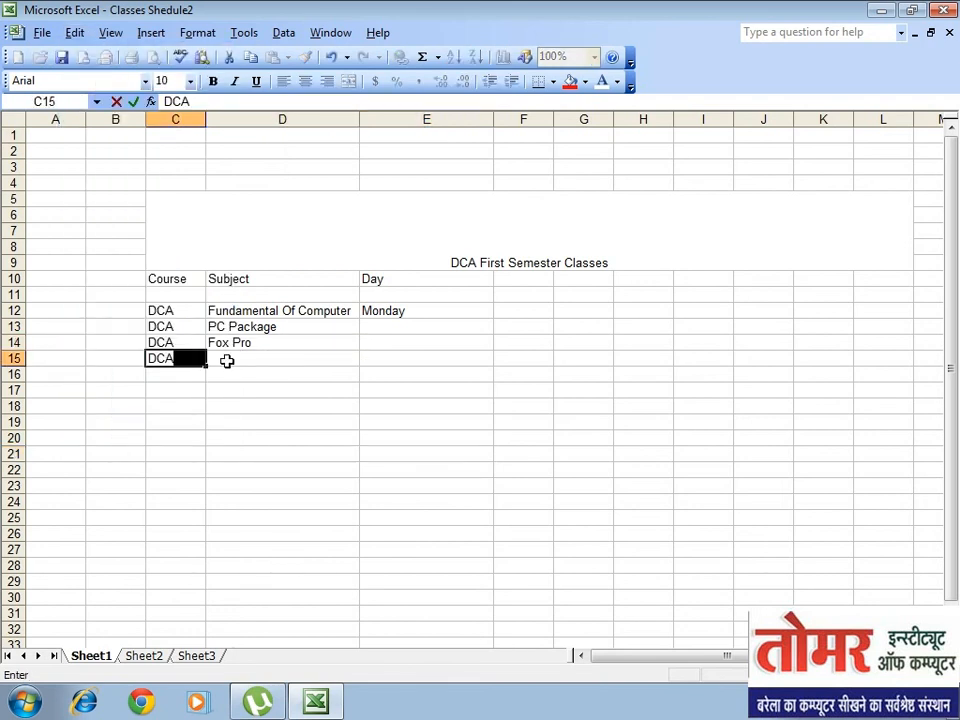
{"action": "left_click", "coordinate": [227, 361]}
{"action": "type", "text": "Ope"}
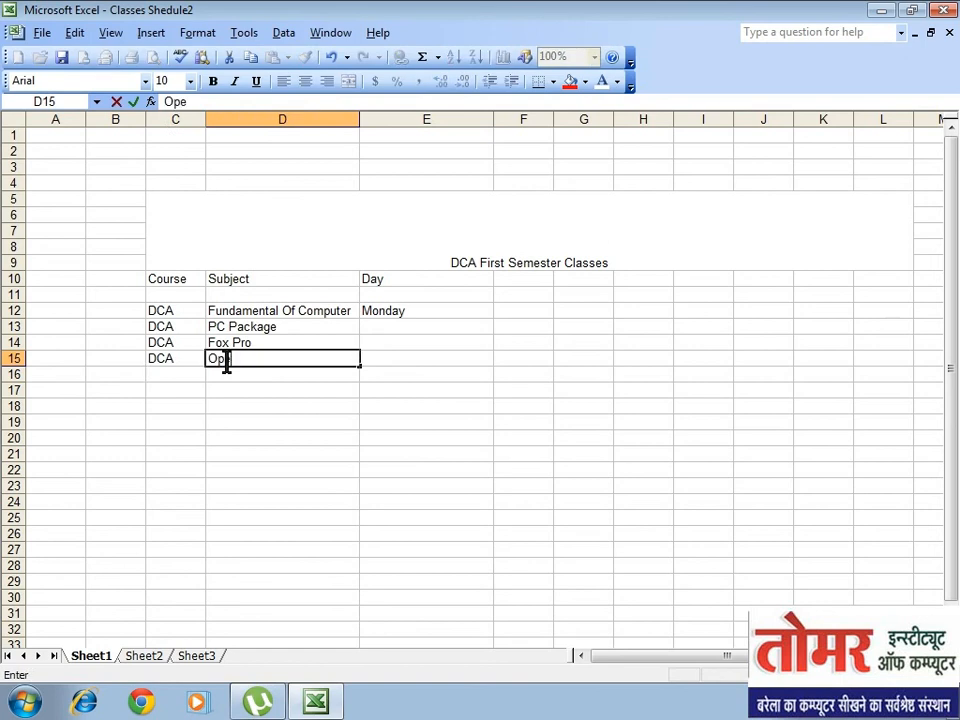
{"action": "type", "text": "rating"}
{"action": "type", "text": "Syst"}
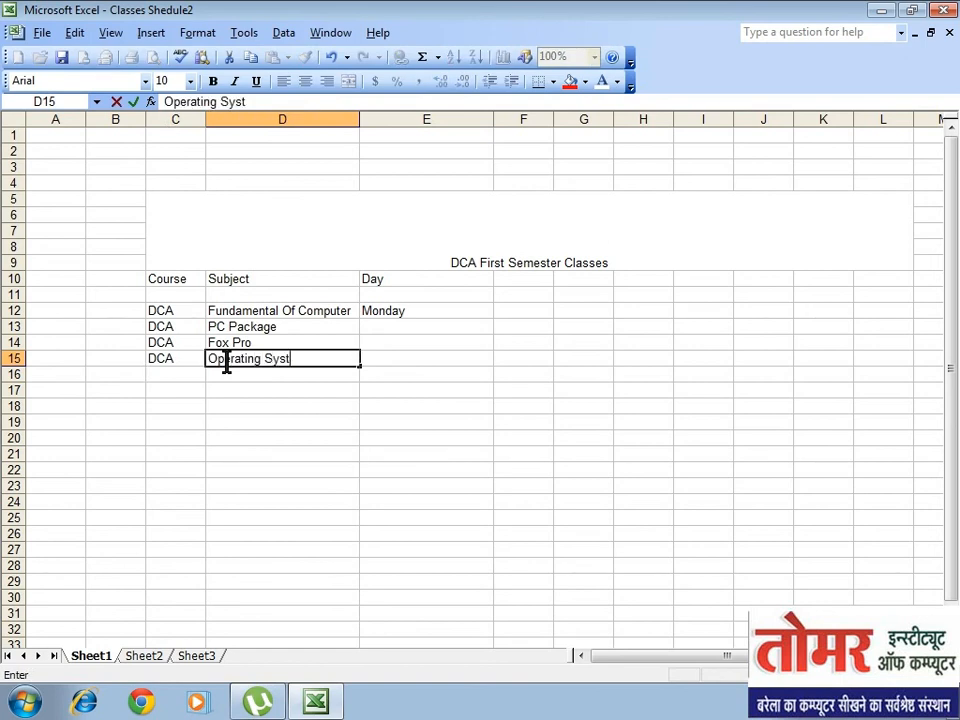
{"action": "type", "text": "em"}
{"action": "left_click", "coordinate": [223, 418]}
Step: Fill the class rows in range C12:G23 with pink and make their text white
{"action": "left_click_drag", "start_coordinate": [160, 311], "coordinate": [578, 488]}
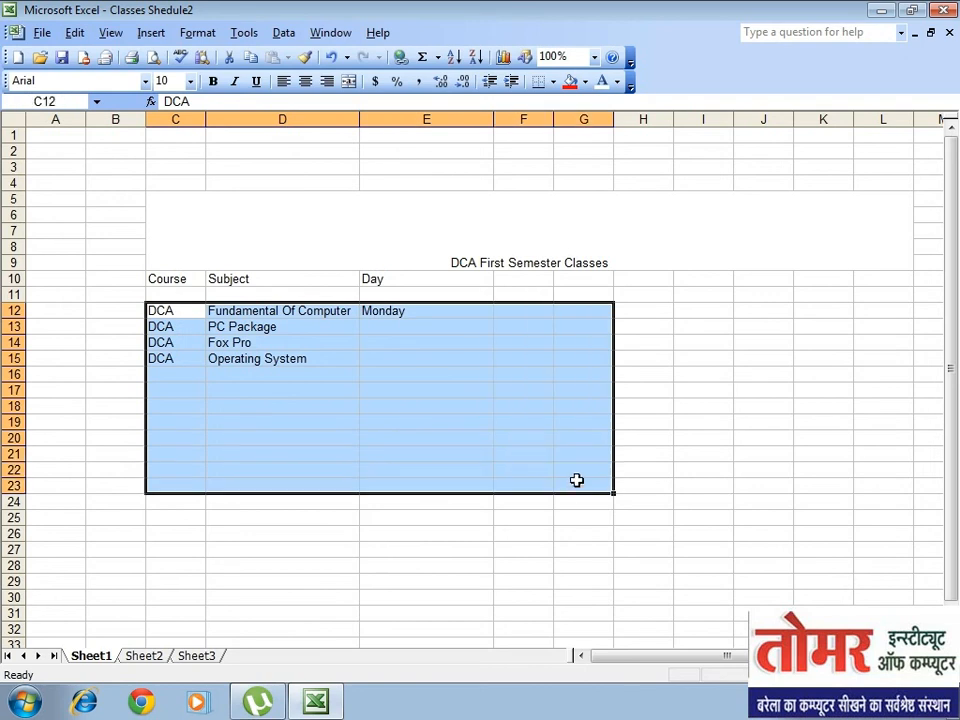
{"action": "left_click", "coordinate": [585, 82]}
{"action": "left_click", "coordinate": [571, 189]}
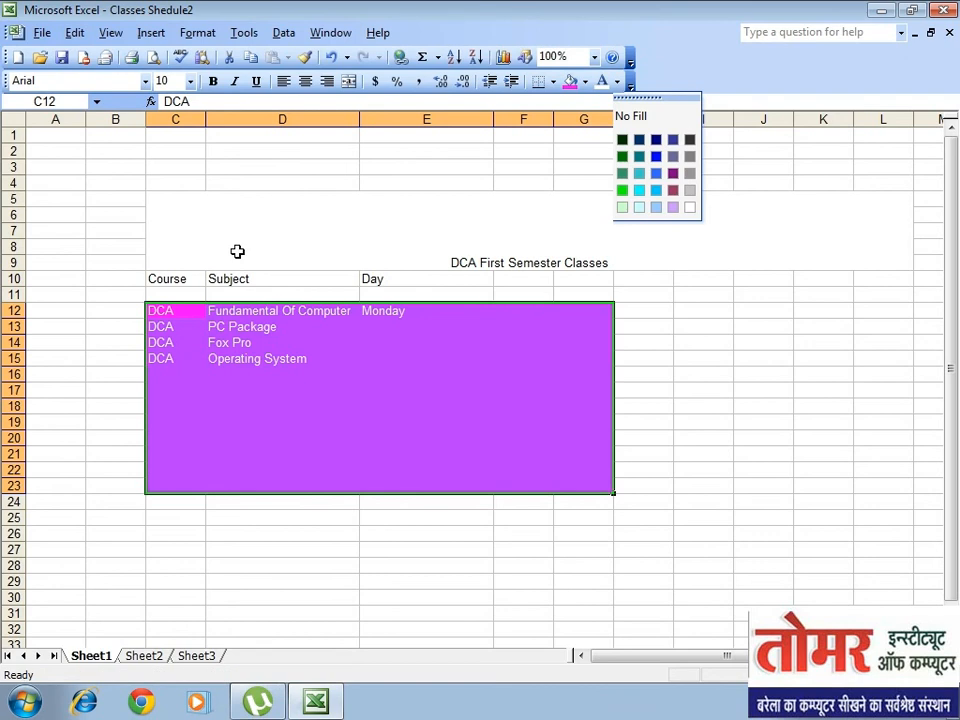
Step: Fill the merged title block "DCA First Semester Classes" with yellow
{"action": "left_click", "coordinate": [365, 203]}
{"action": "left_click", "coordinate": [585, 82]}
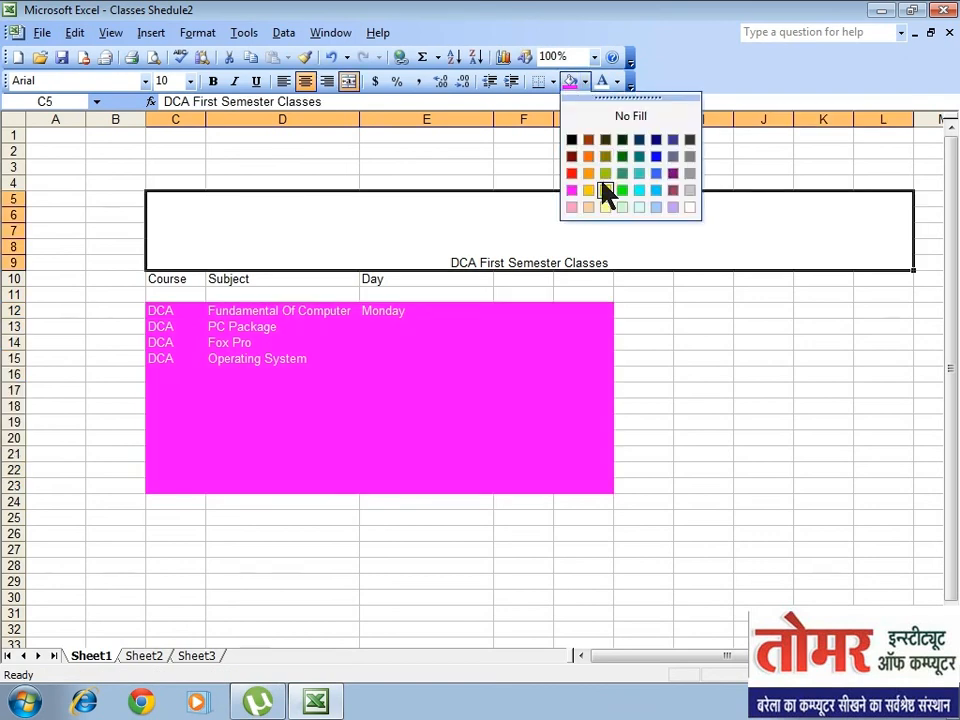
{"action": "left_click", "coordinate": [604, 190]}
{"action": "left_click", "coordinate": [516, 294]}
Step: Fill the column header range C10:L11 with yellow and set its font color to Automatic
{"action": "left_click_drag", "start_coordinate": [165, 281], "coordinate": [889, 298]}
{"action": "left_click", "coordinate": [570, 81]}
{"action": "left_click", "coordinate": [617, 82]}
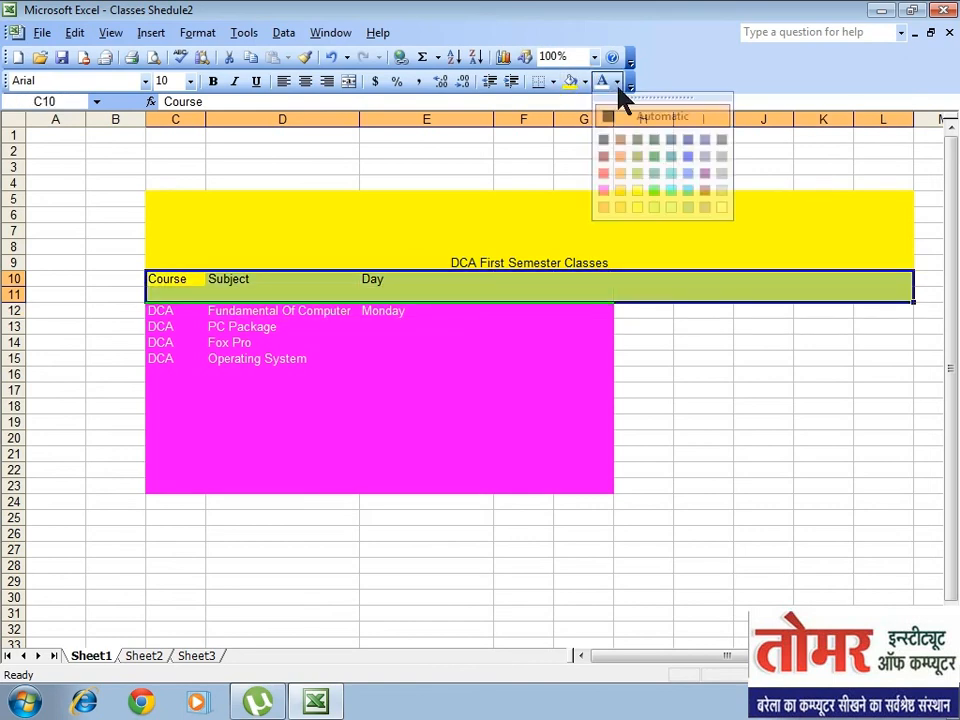
{"action": "left_click", "coordinate": [663, 116]}
{"action": "left_click", "coordinate": [662, 424]}
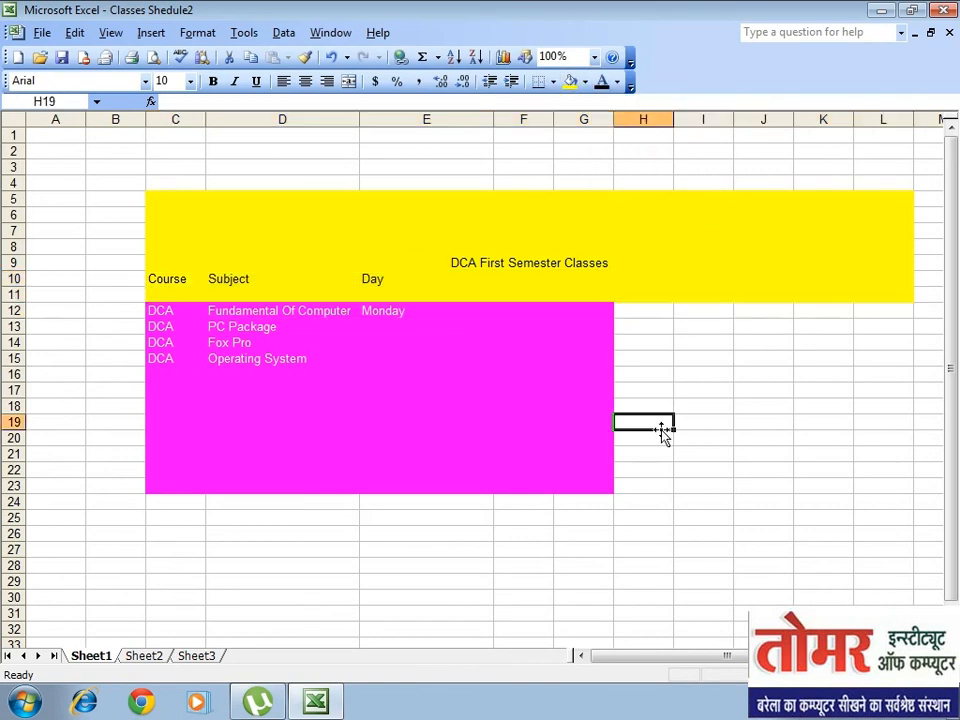
Step: Save the colored workbook as a separate copy on the Desktop named "ClassesShedule3"
{"action": "left_click", "coordinate": [44, 33]}
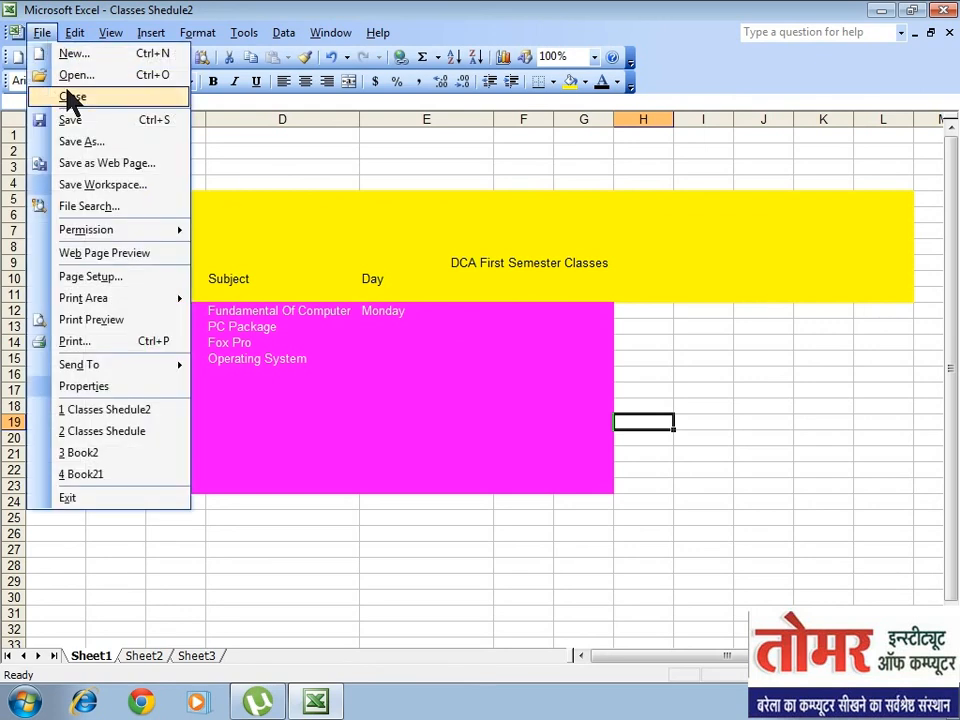
{"action": "left_click", "coordinate": [84, 143]}
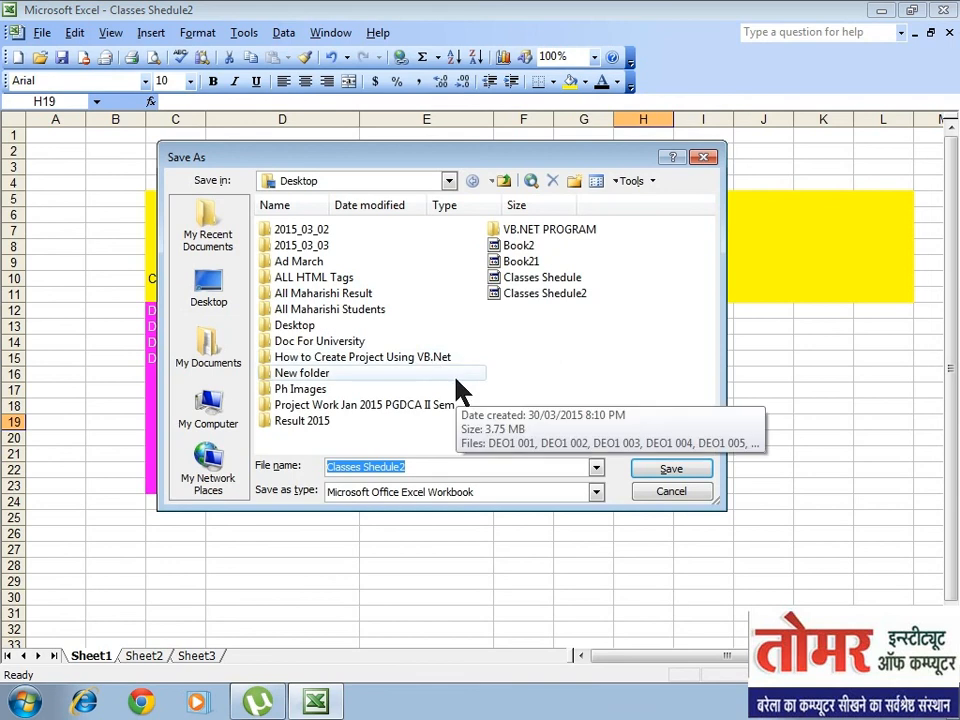
{"action": "type", "text": "Cla"}
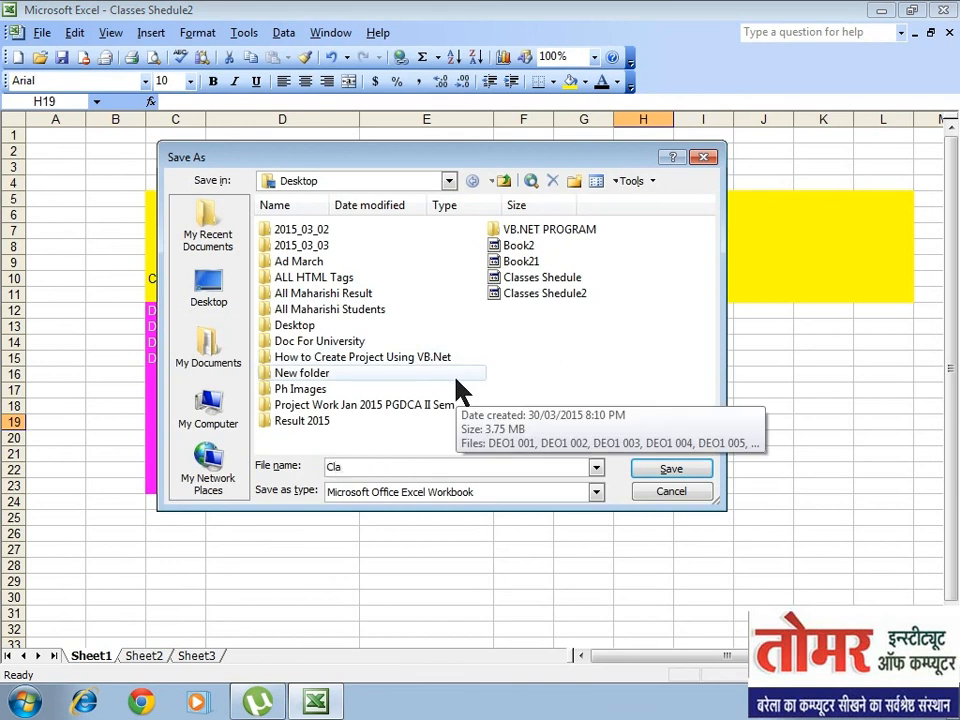
{"action": "type", "text": "ssesShedule3"}
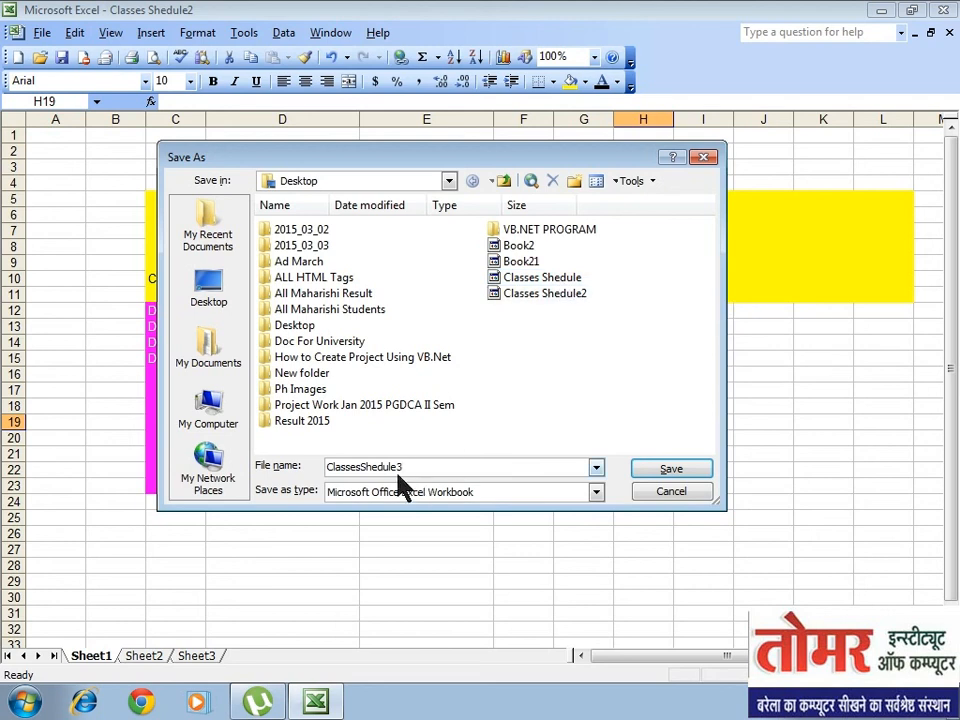
{"action": "left_click", "coordinate": [668, 470]}
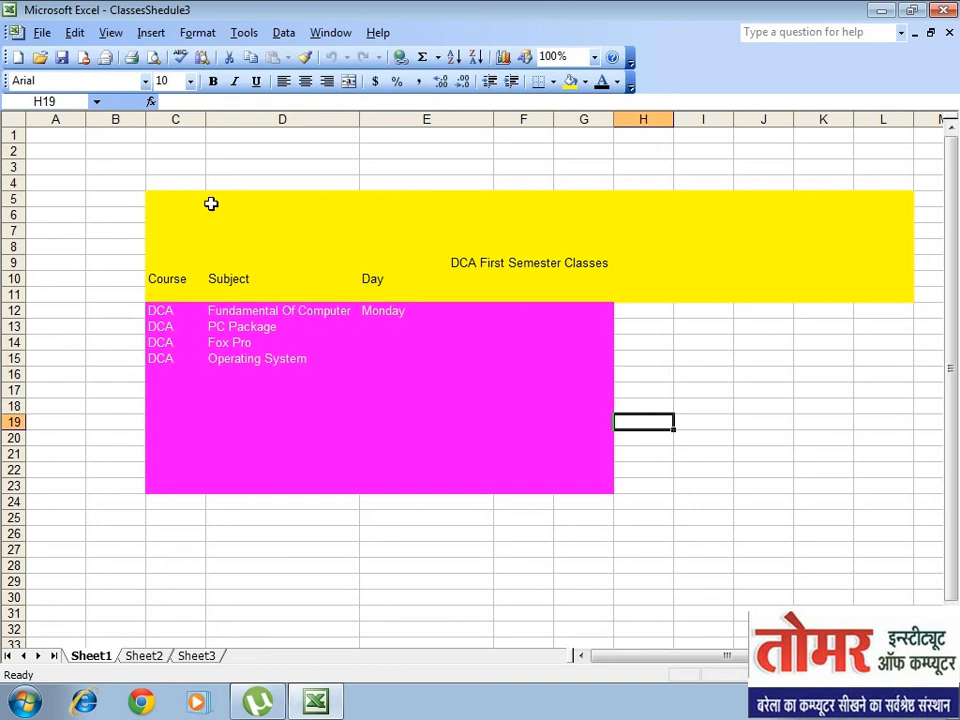
Step: Open the Classes Shedule2 workbook from the Desktop to check its contents
{"action": "left_click", "coordinate": [41, 32]}
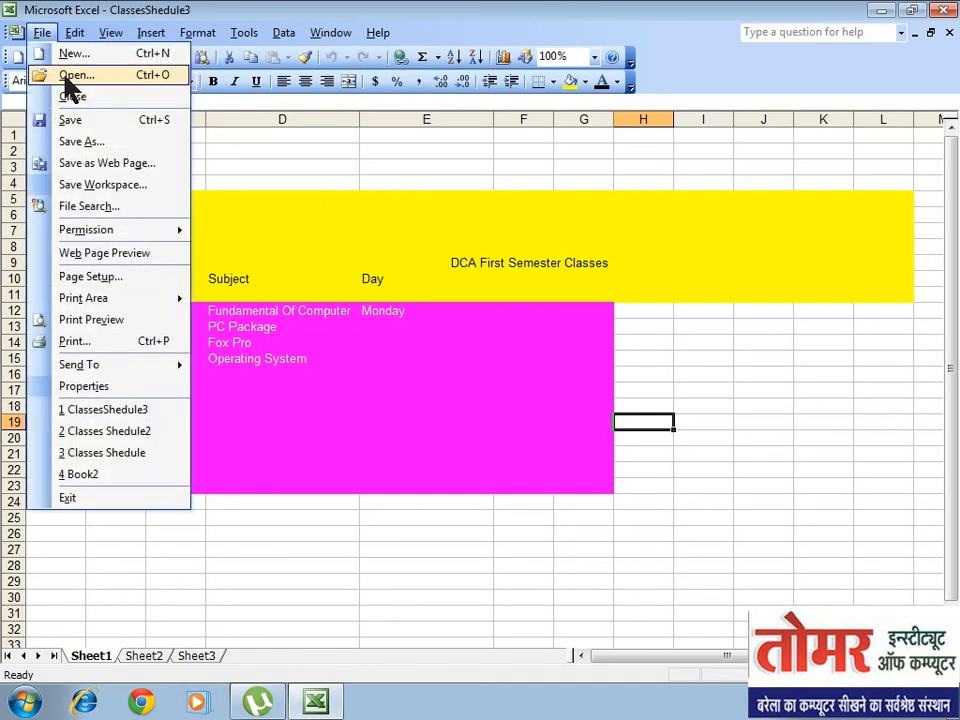
{"action": "left_click", "coordinate": [70, 76]}
{"action": "left_click", "coordinate": [565, 292]}
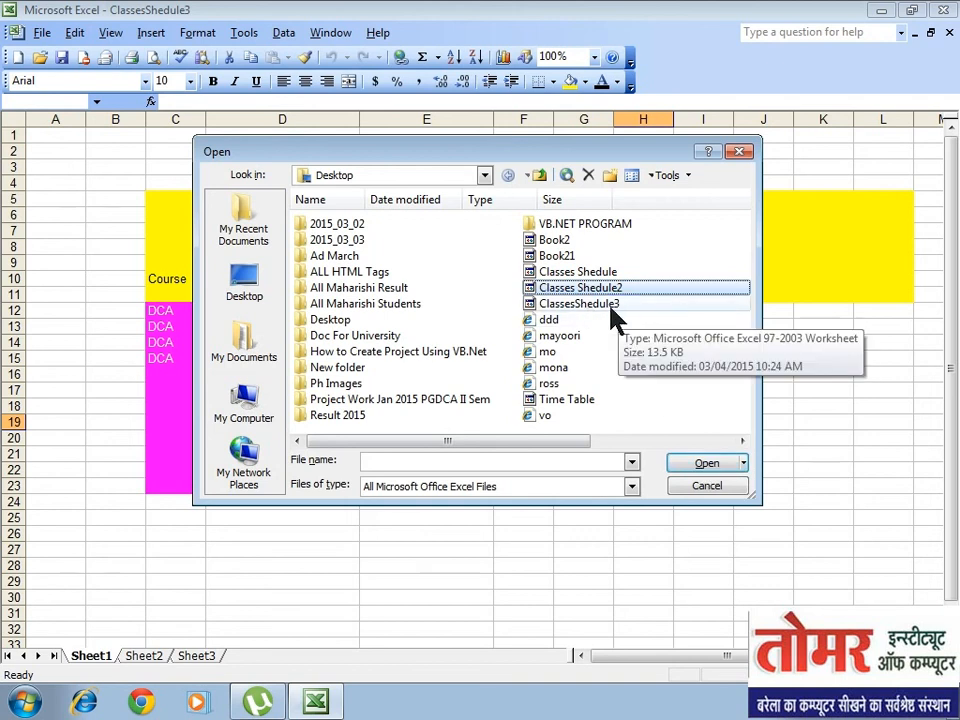
{"action": "left_click", "coordinate": [687, 462]}
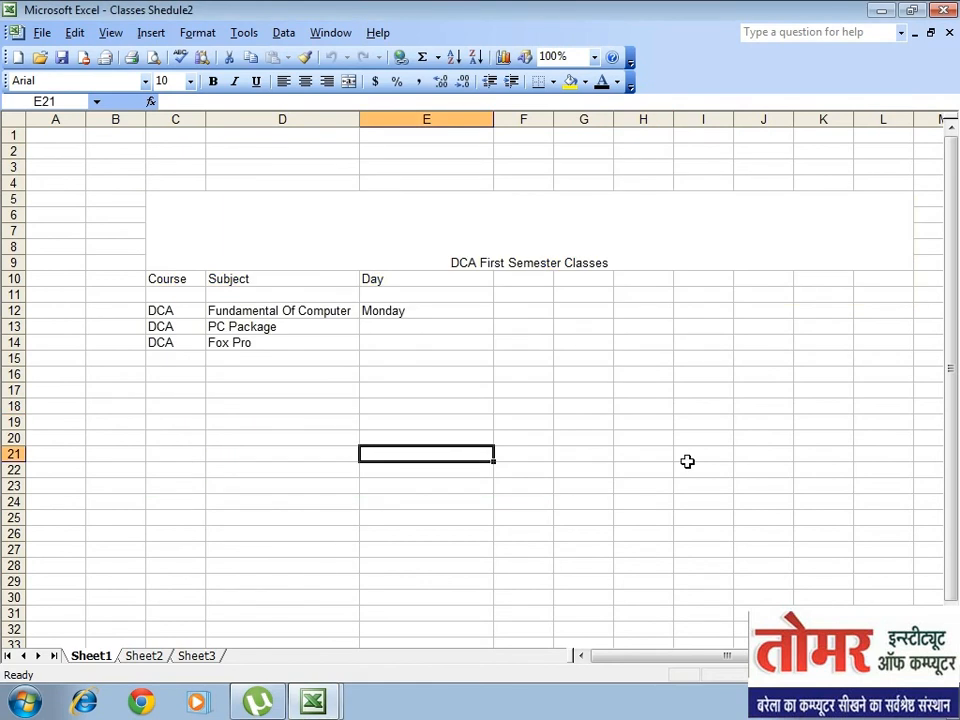
Step: Open the ClassesShedule3 workbook from the Desktop to compare it with Classes Shedule2
{"action": "left_click", "coordinate": [42, 32]}
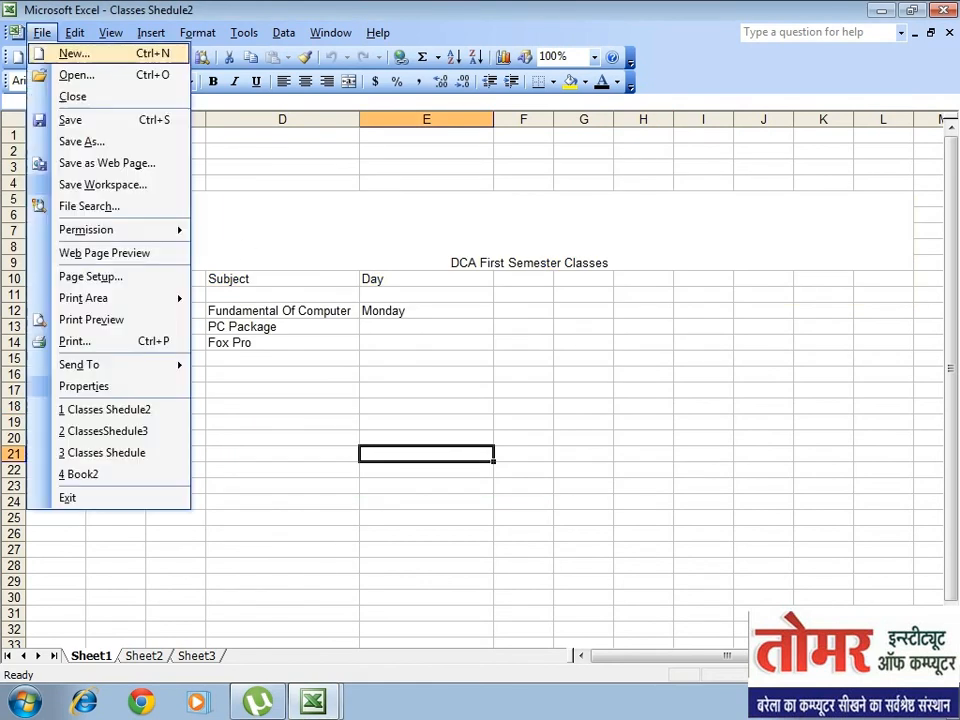
{"action": "left_click", "coordinate": [76, 75]}
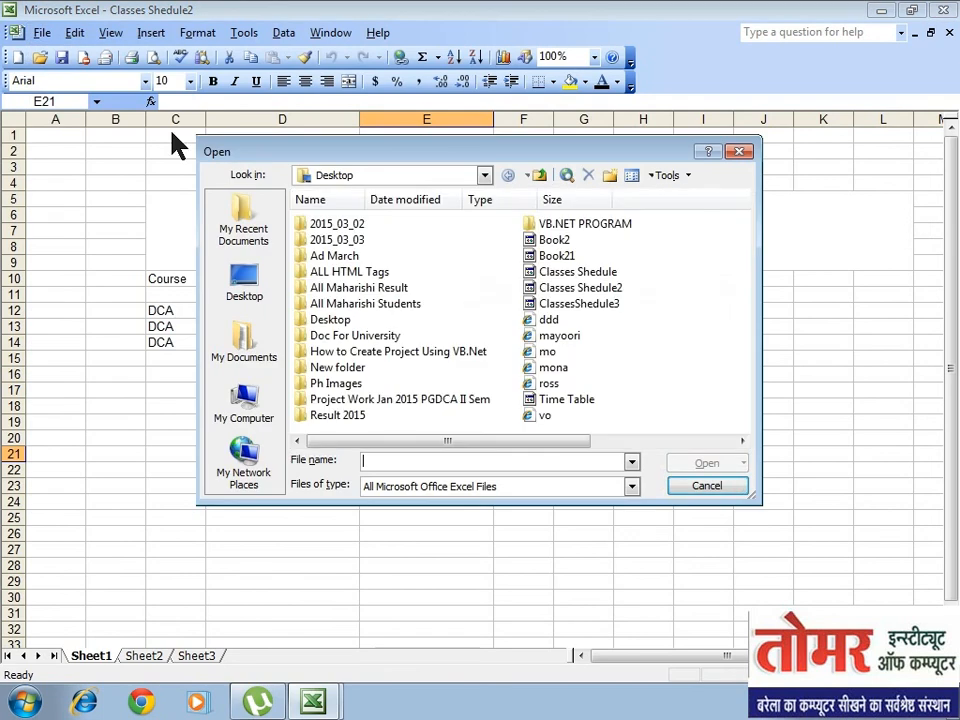
{"action": "left_click", "coordinate": [566, 317]}
{"action": "left_click", "coordinate": [684, 463]}
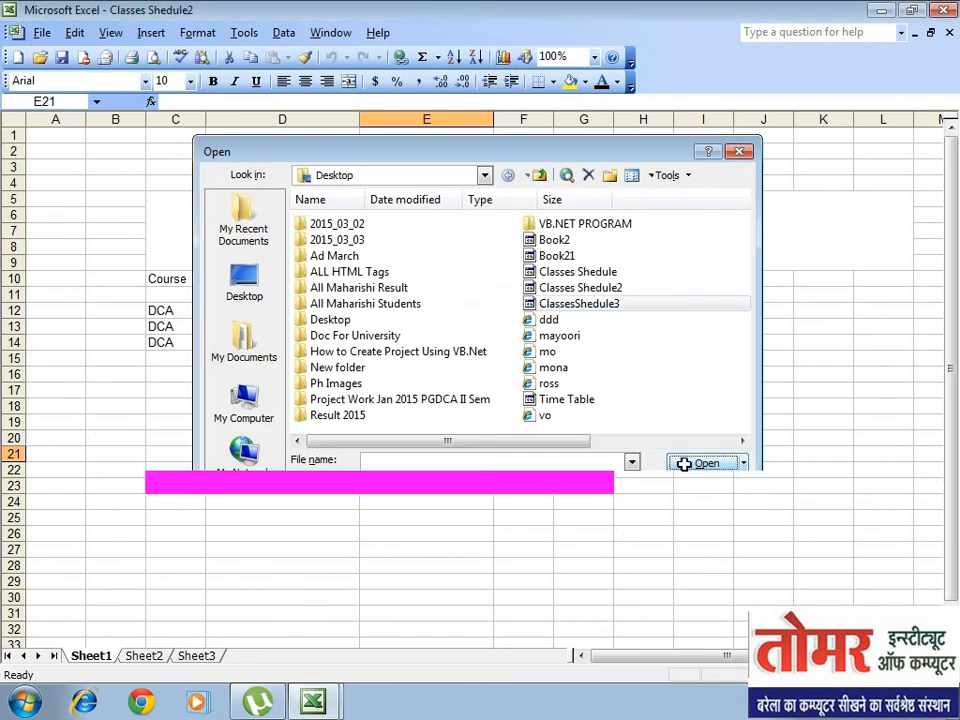
Step: Save the entire workbook as a web page on the Desktop named "ClassesShedule4"
{"action": "left_click", "coordinate": [40, 35]}
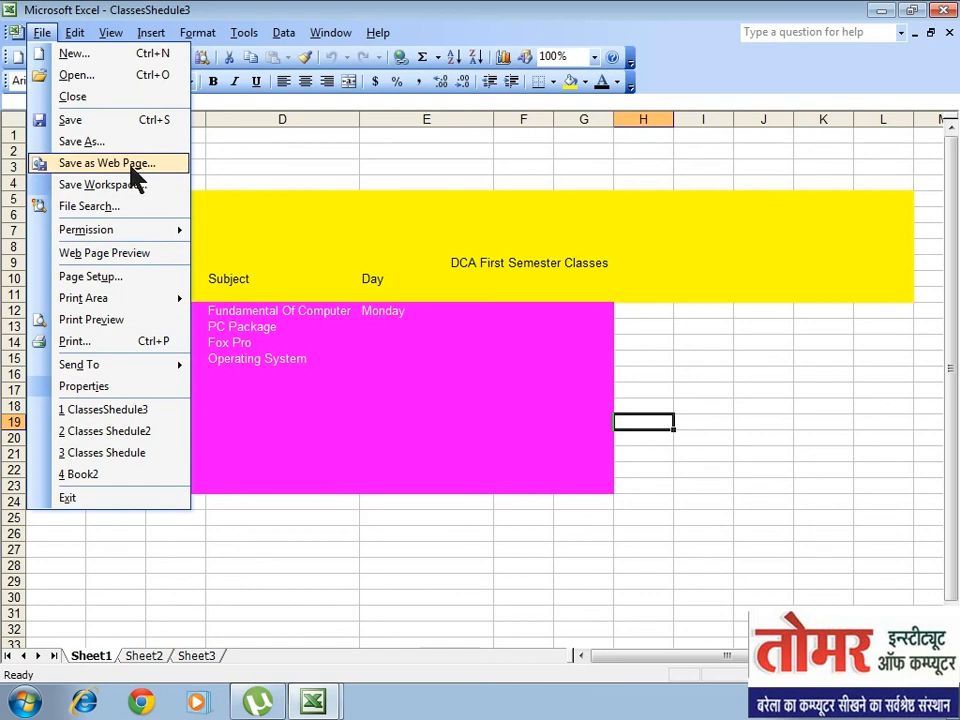
{"action": "left_click", "coordinate": [131, 168]}
{"action": "left_click", "coordinate": [415, 466]}
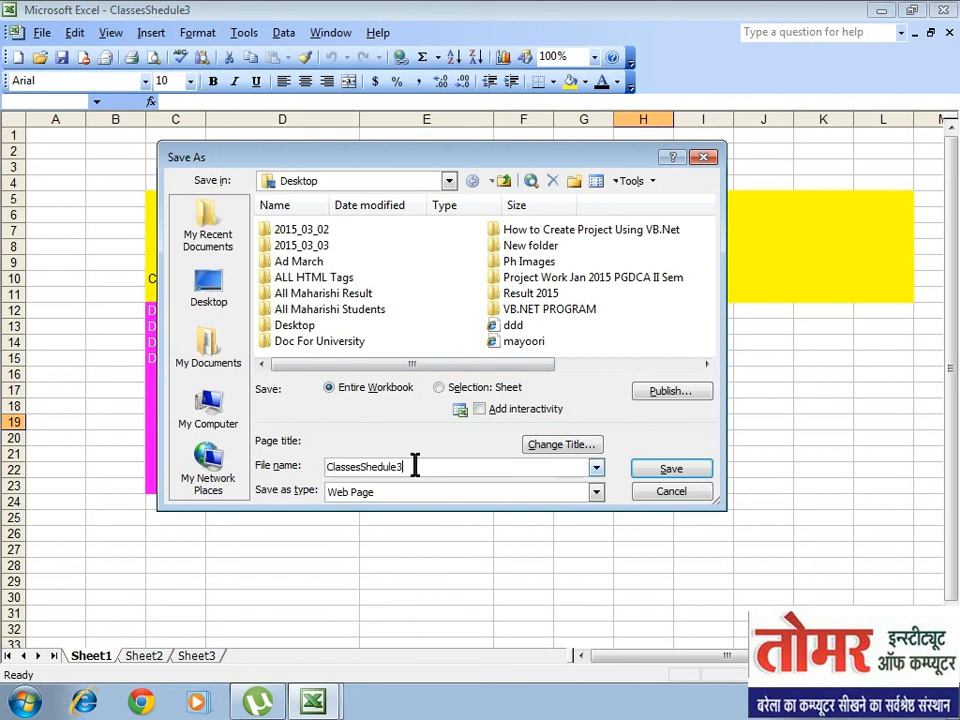
{"action": "key", "text": "BackSpace"}
{"action": "type", "text": "4"}
{"action": "left_click", "coordinate": [655, 475]}
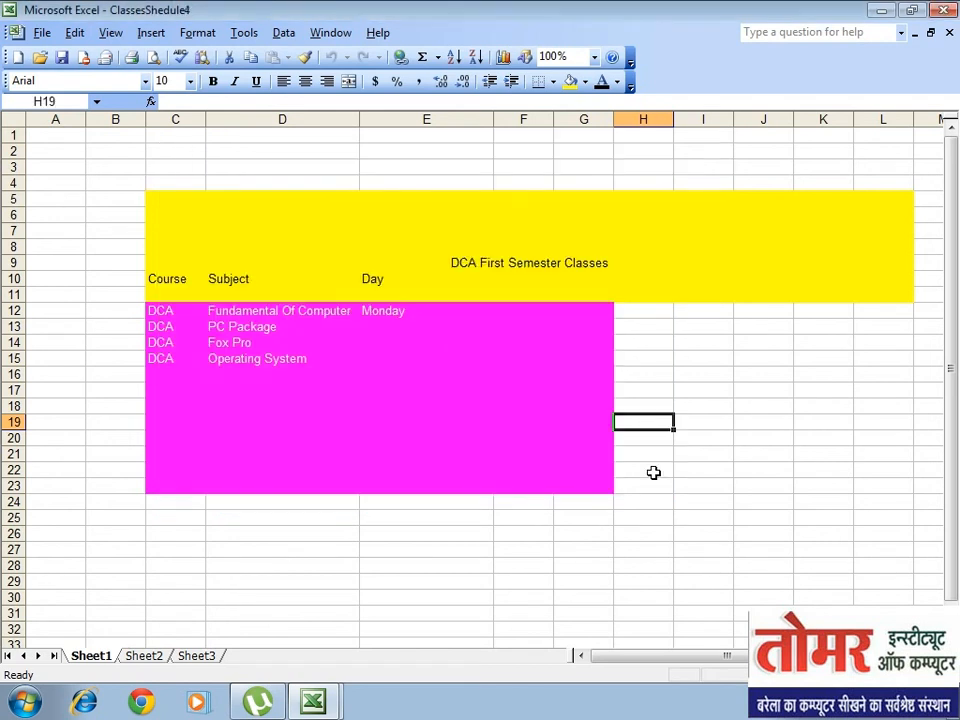
Step: Minimize Excel and open the ClassesShedule4 web page from the desktop in Internet Explorer to examine the exported schedule
{"action": "left_click", "coordinate": [881, 22]}
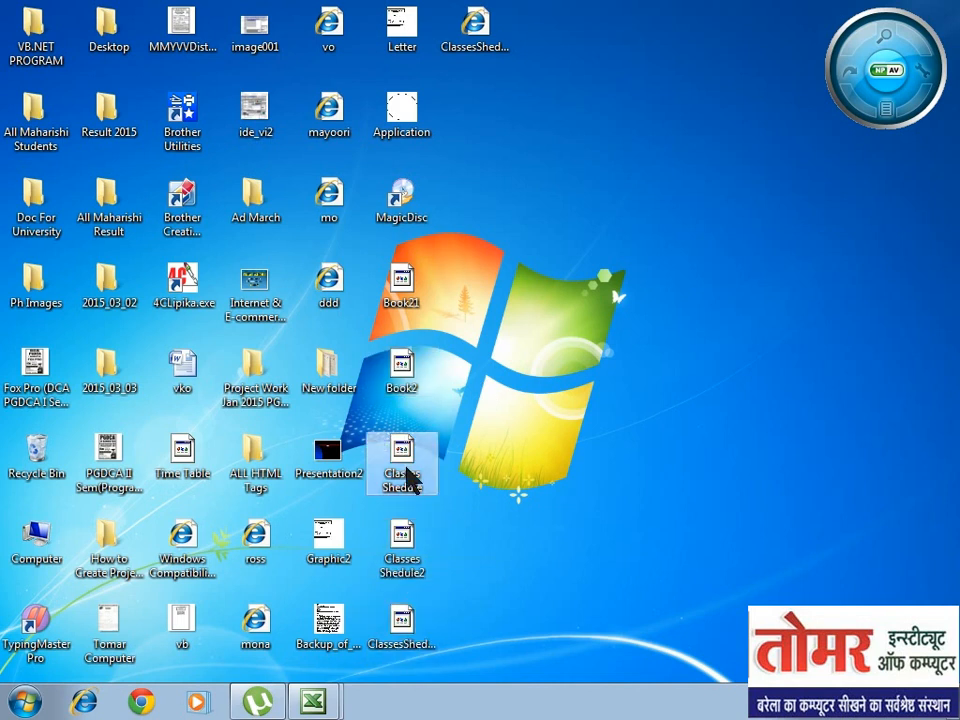
{"action": "left_click", "coordinate": [401, 364]}
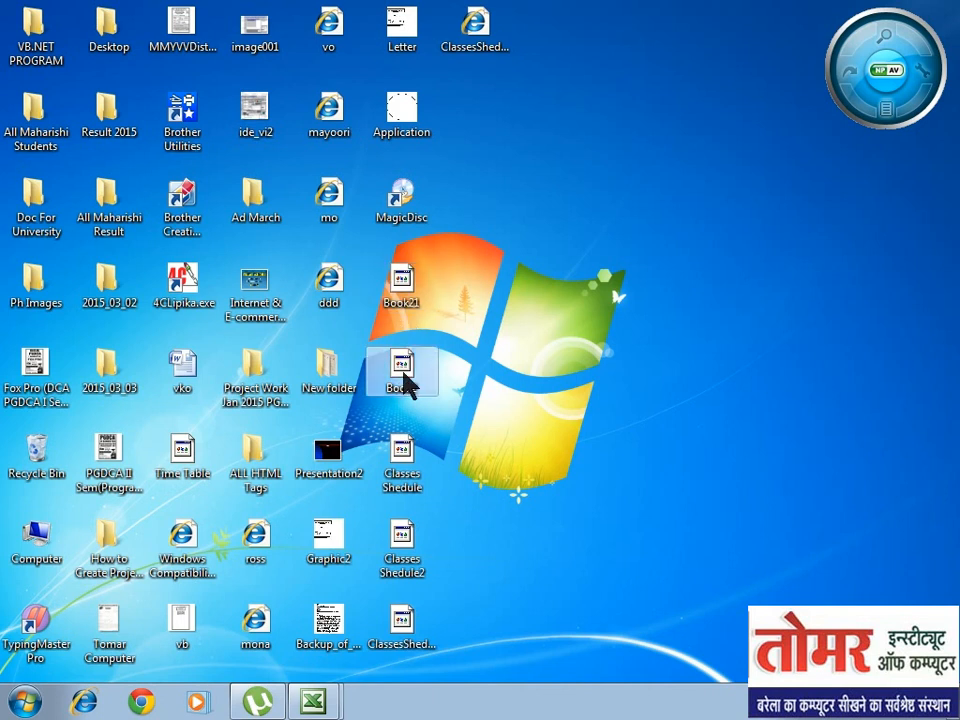
{"action": "left_click", "coordinate": [512, 66]}
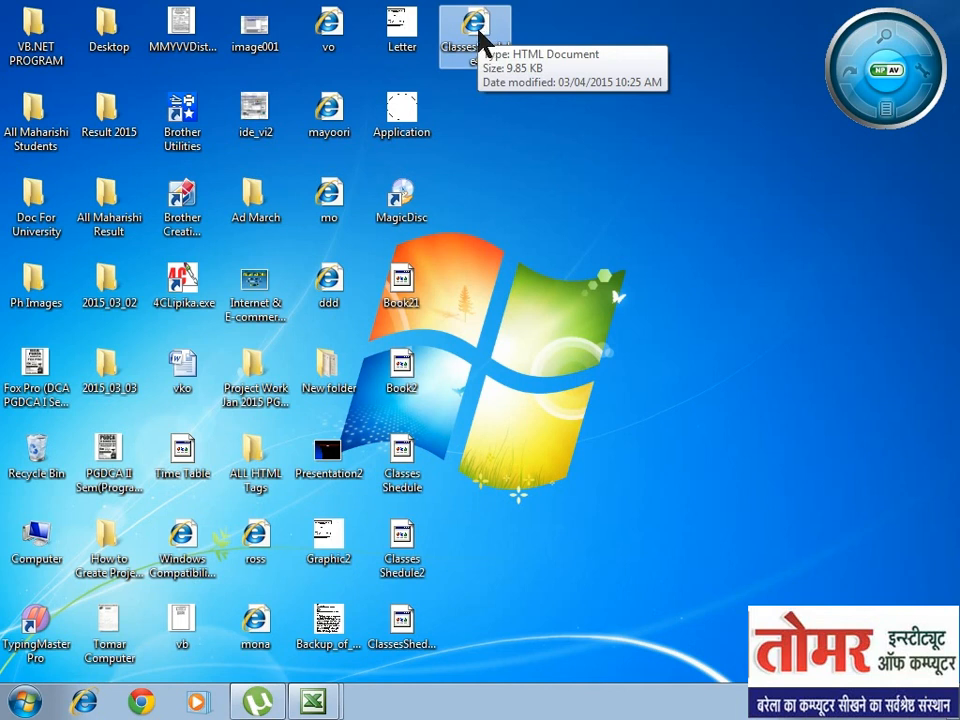
{"action": "double_click", "coordinate": [476, 30]}
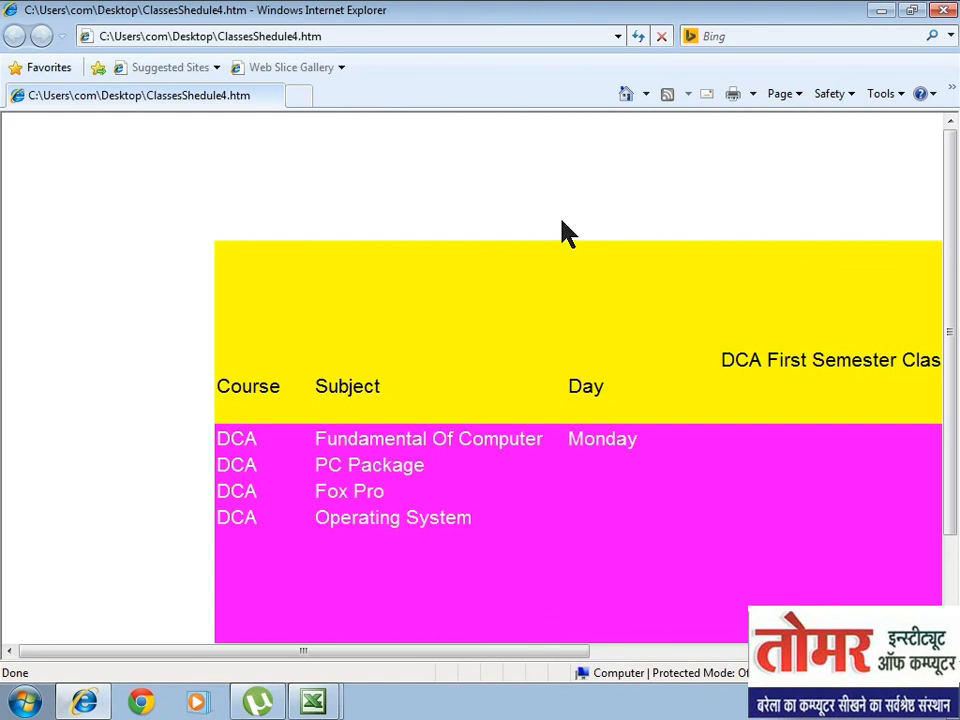
{"action": "scroll", "coordinate": [565, 245], "scroll_direction": "down", "scroll_amount": 1}
{"action": "scroll", "coordinate": [564, 238], "scroll_direction": "down", "scroll_amount": 1}
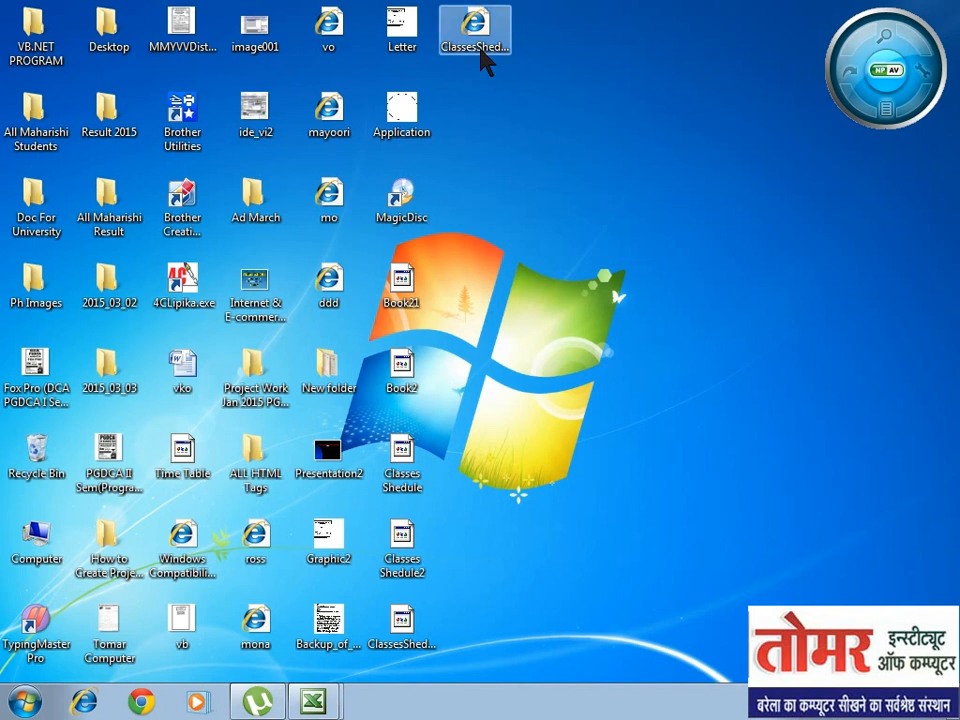
Step: Open the ClassesShedule3 workbook and the ClassesShedule4 web page from the desktop to compare their contents
{"action": "double_click", "coordinate": [405, 625]}
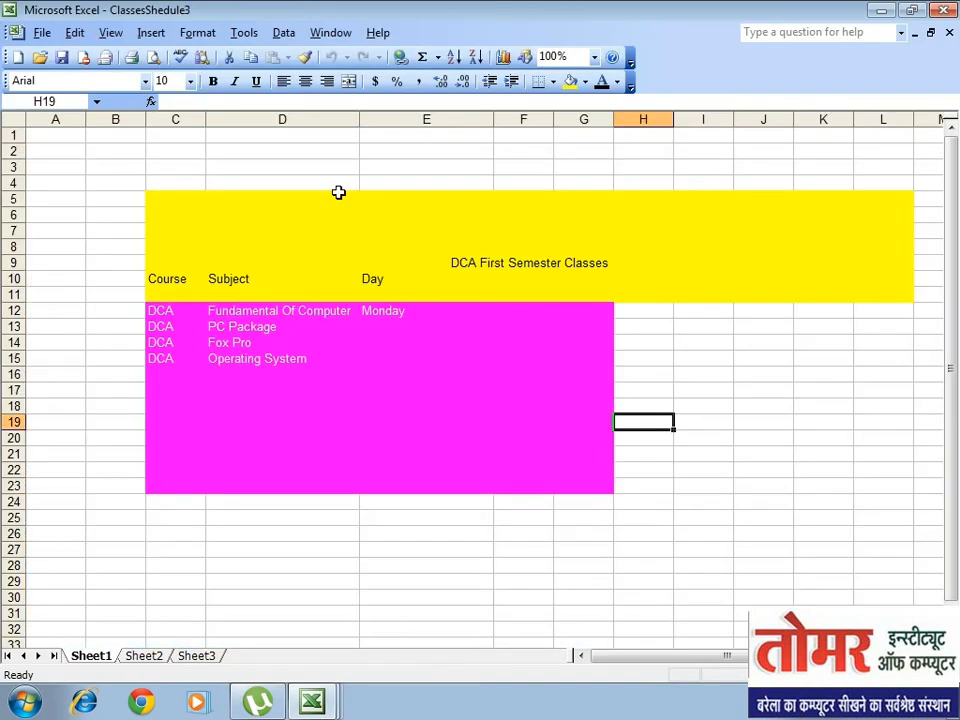
{"action": "left_click", "coordinate": [880, 12]}
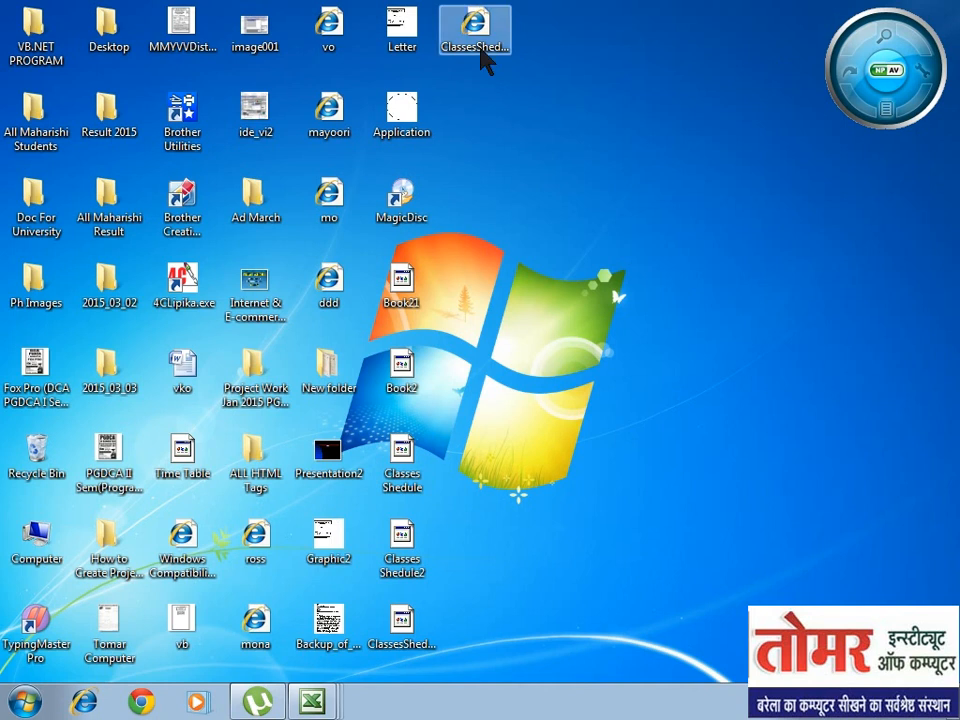
{"action": "double_click", "coordinate": [476, 30]}
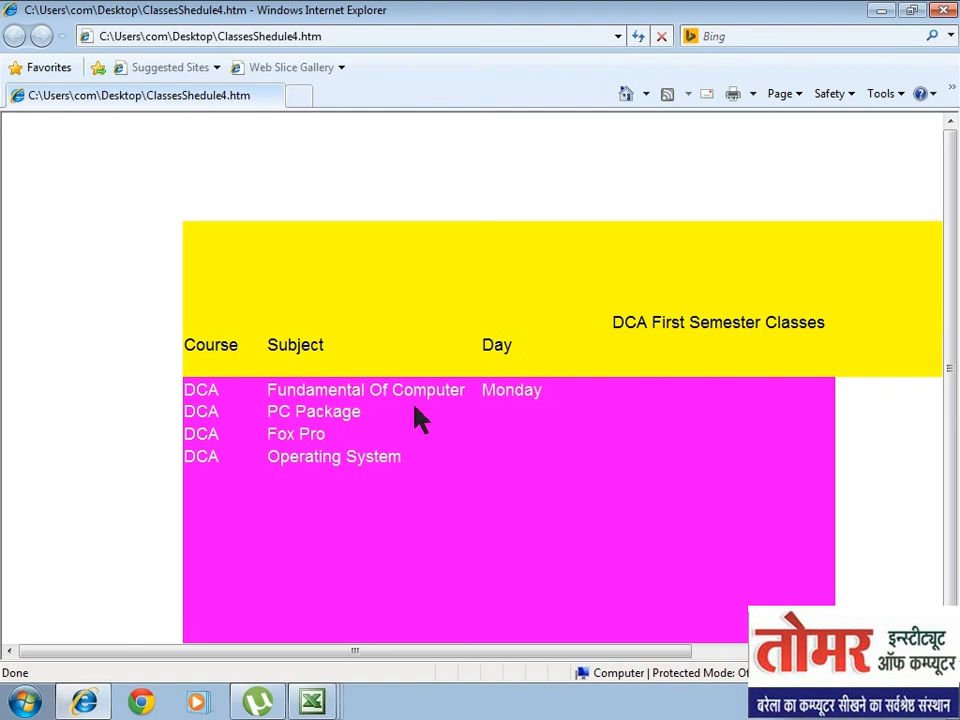
{"action": "scroll", "coordinate": [414, 407], "scroll_direction": "down", "scroll_amount": 2}
{"action": "scroll", "coordinate": [413, 410], "scroll_direction": "up", "scroll_amount": 2}
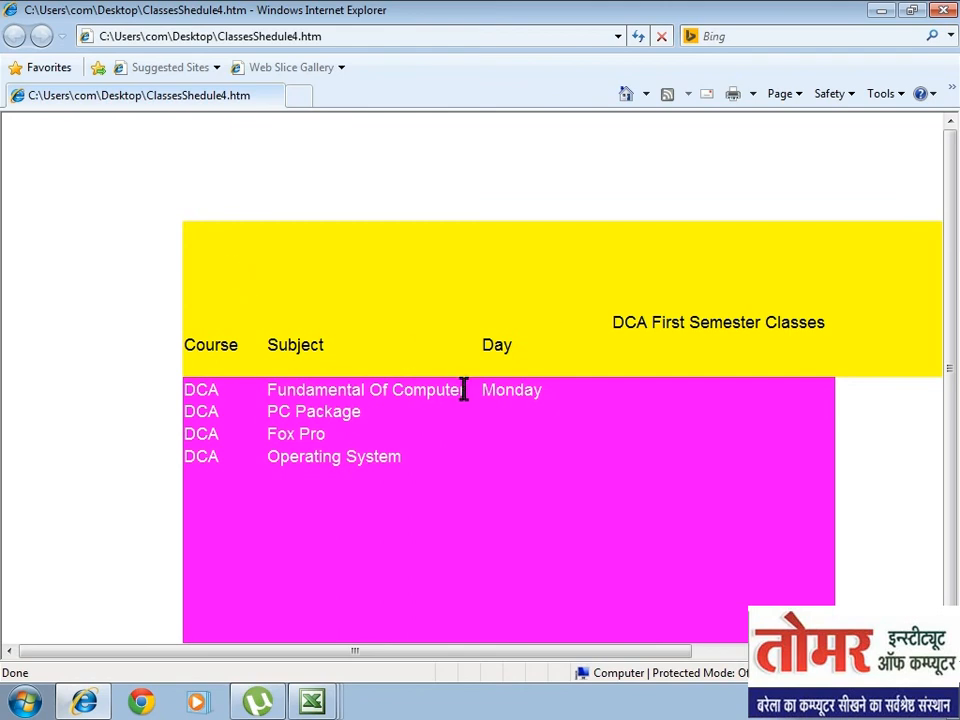
{"action": "scroll", "coordinate": [396, 343], "scroll_direction": "down", "scroll_amount": 1}
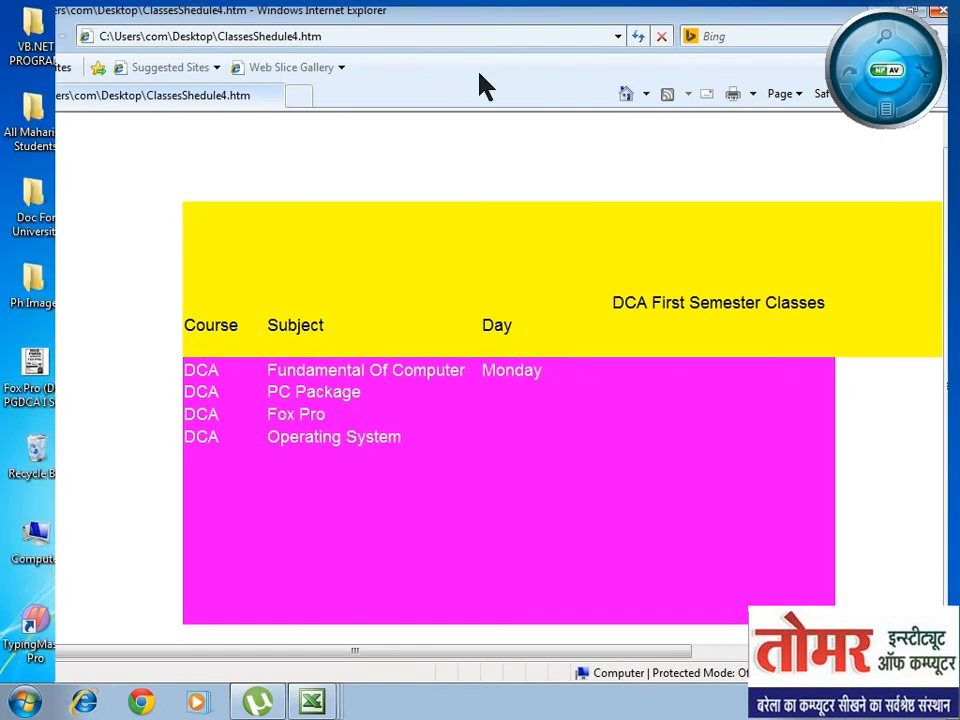
Step: Switch to the Classes Shedule2 workbook in Excel and enter "DCA" as the search text of a basic file search
{"action": "left_click", "coordinate": [318, 697]}
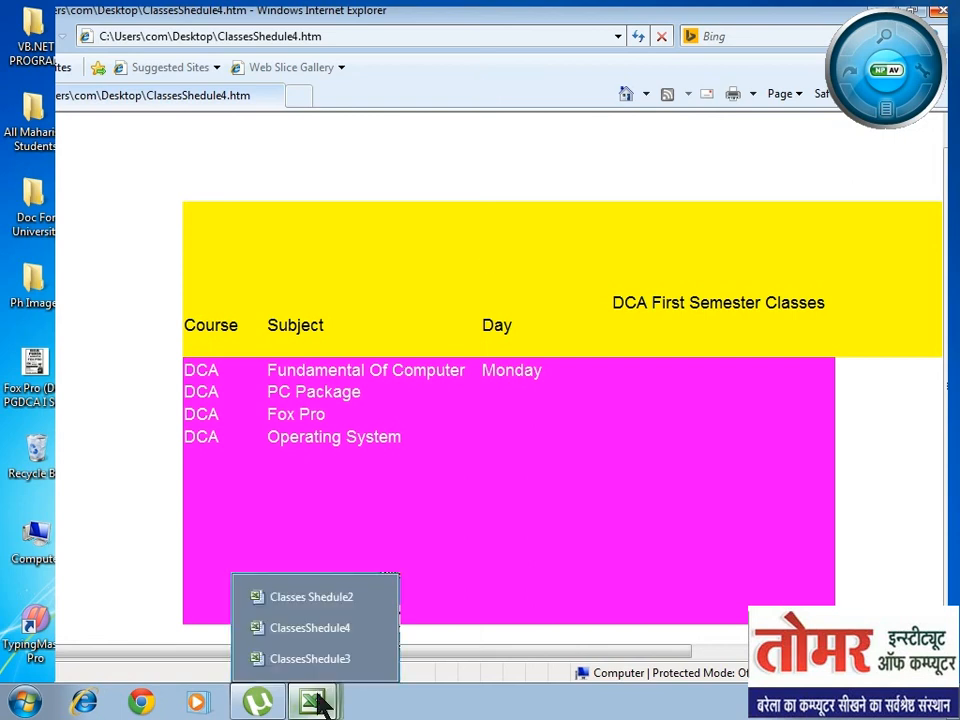
{"action": "left_click", "coordinate": [311, 612]}
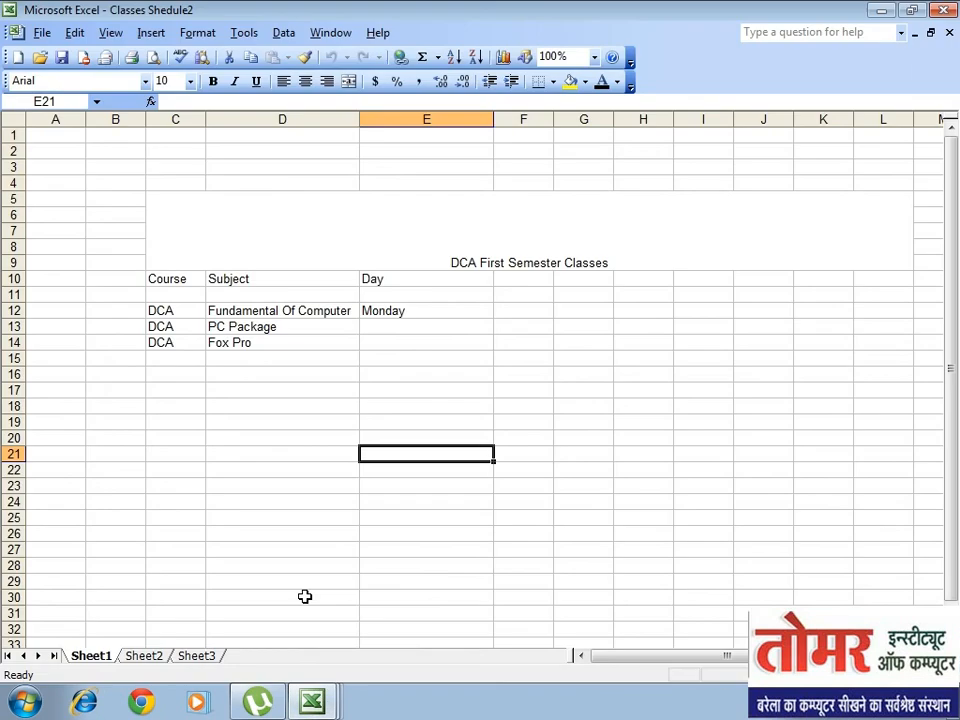
{"action": "left_click", "coordinate": [41, 33]}
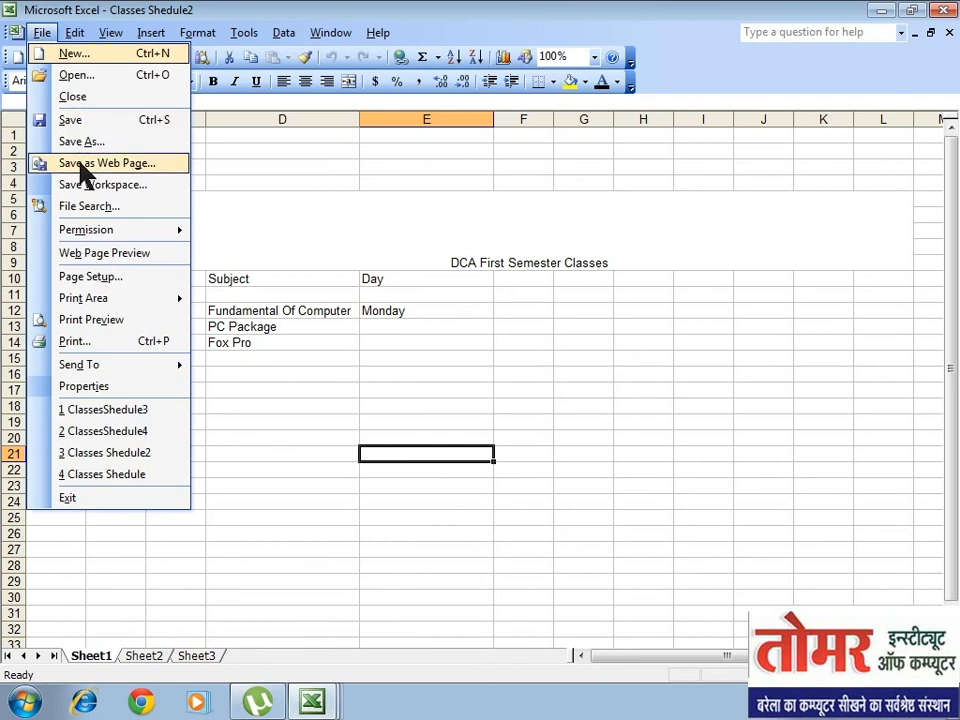
{"action": "left_click", "coordinate": [89, 210]}
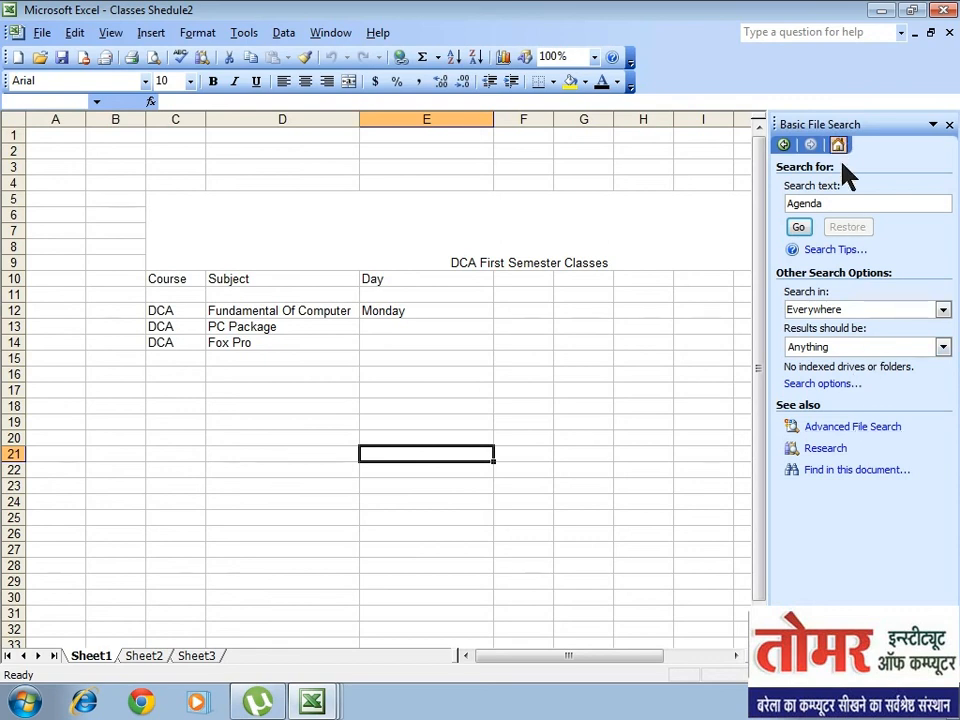
{"action": "left_click", "coordinate": [846, 205]}
{"action": "key", "text": "BackSpace"}
{"action": "key", "text": "BackSpace"}
{"action": "key", "text": "BackSpace"}
{"action": "key", "text": "BackSpace"}
{"action": "key", "text": "BackSpace"}
{"action": "key", "text": "BackSpace"}
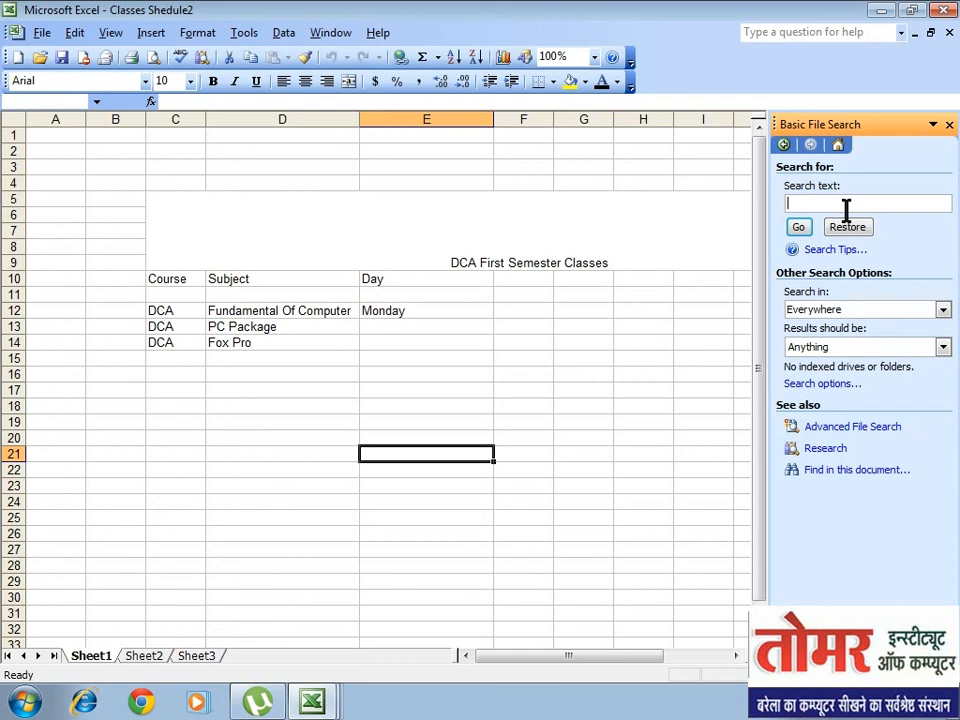
{"action": "type", "text": "DCA"}
Step: Run the file search with the location set to Everywhere and widen the search results pane
{"action": "left_click", "coordinate": [942, 310]}
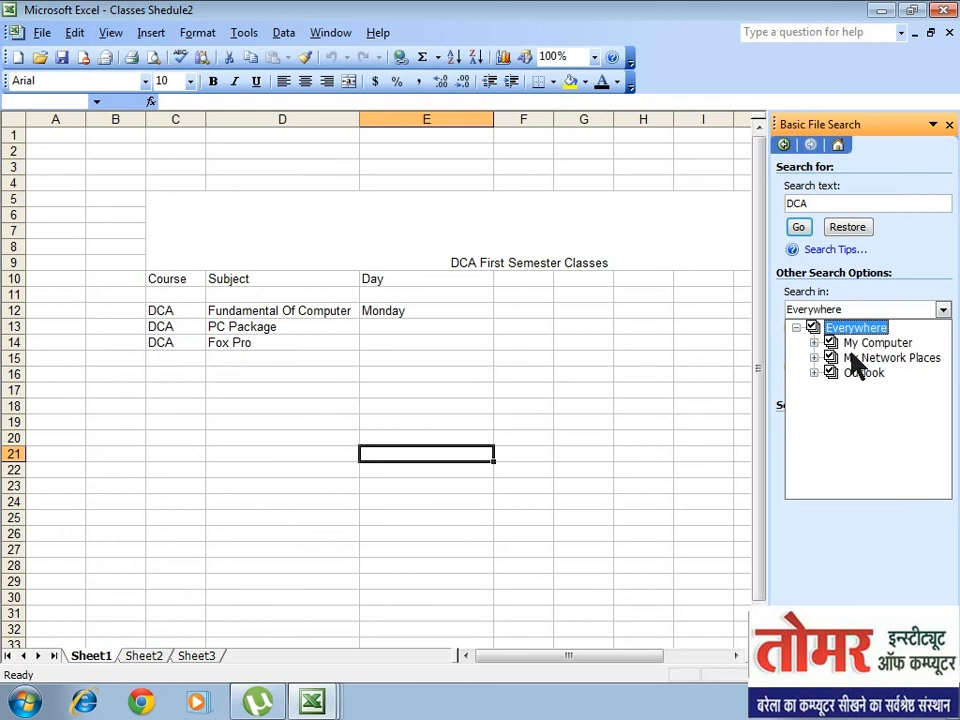
{"action": "left_click", "coordinate": [814, 343]}
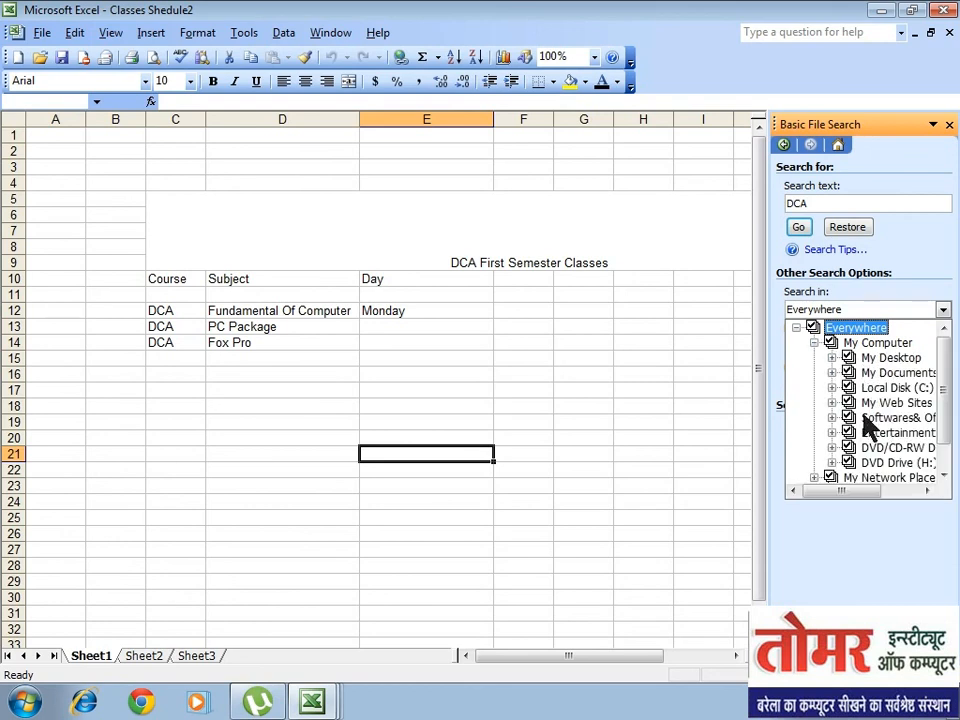
{"action": "left_click", "coordinate": [814, 343]}
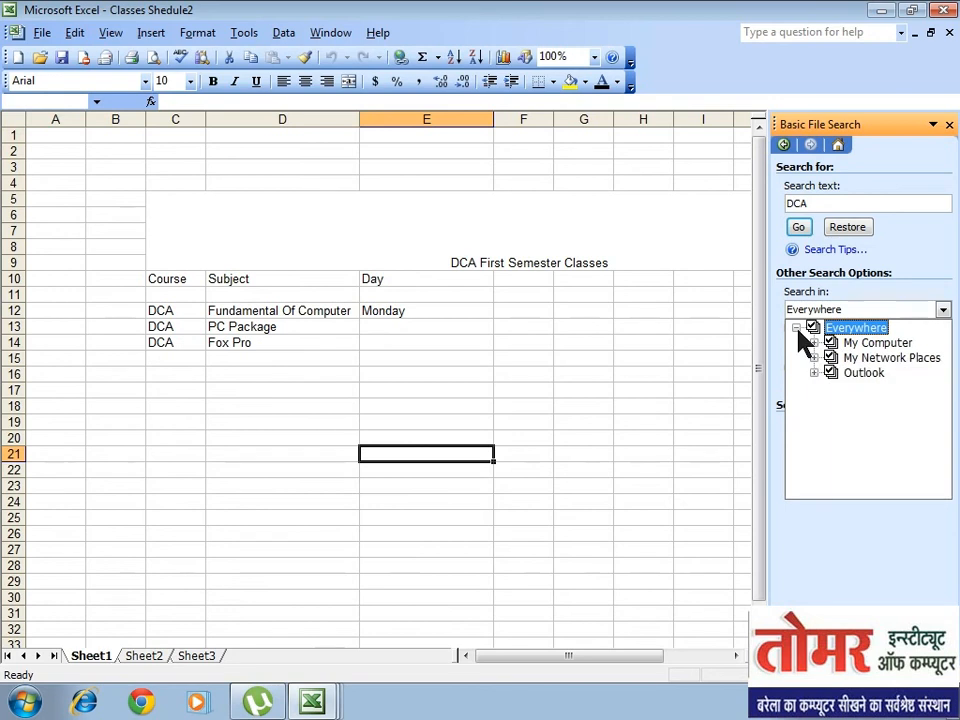
{"action": "left_click", "coordinate": [796, 328]}
{"action": "left_click", "coordinate": [882, 330]}
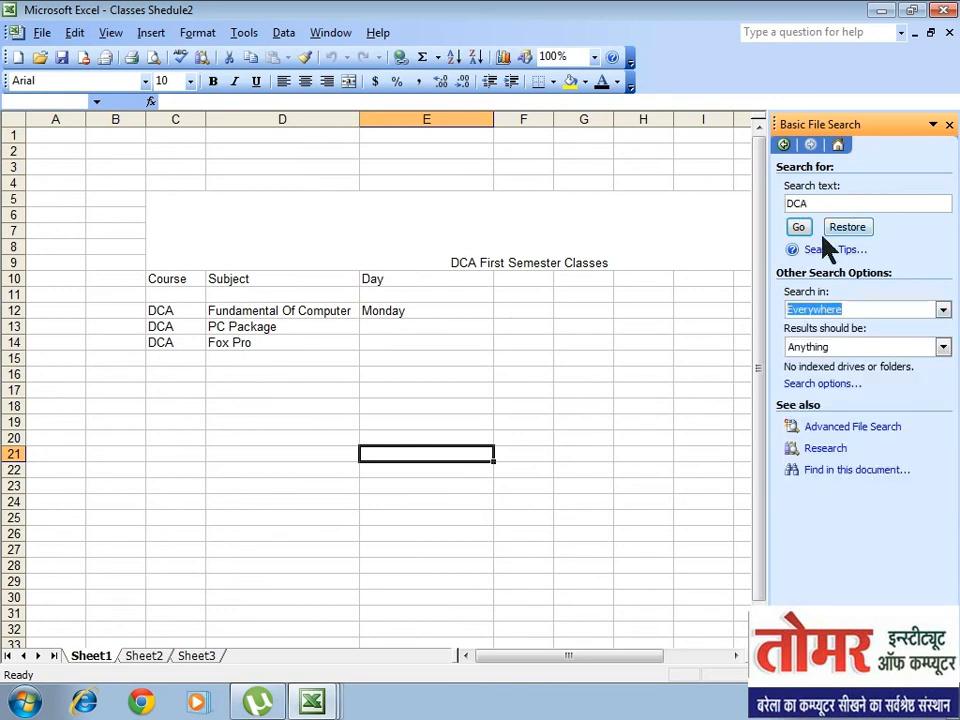
{"action": "left_click", "coordinate": [798, 228]}
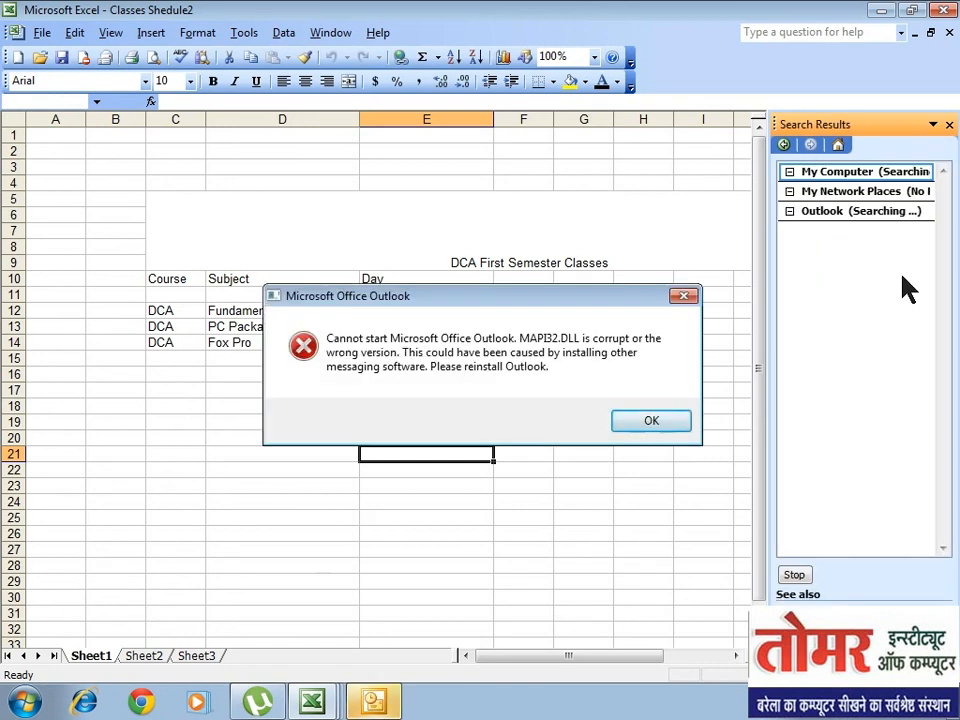
{"action": "left_click", "coordinate": [668, 422]}
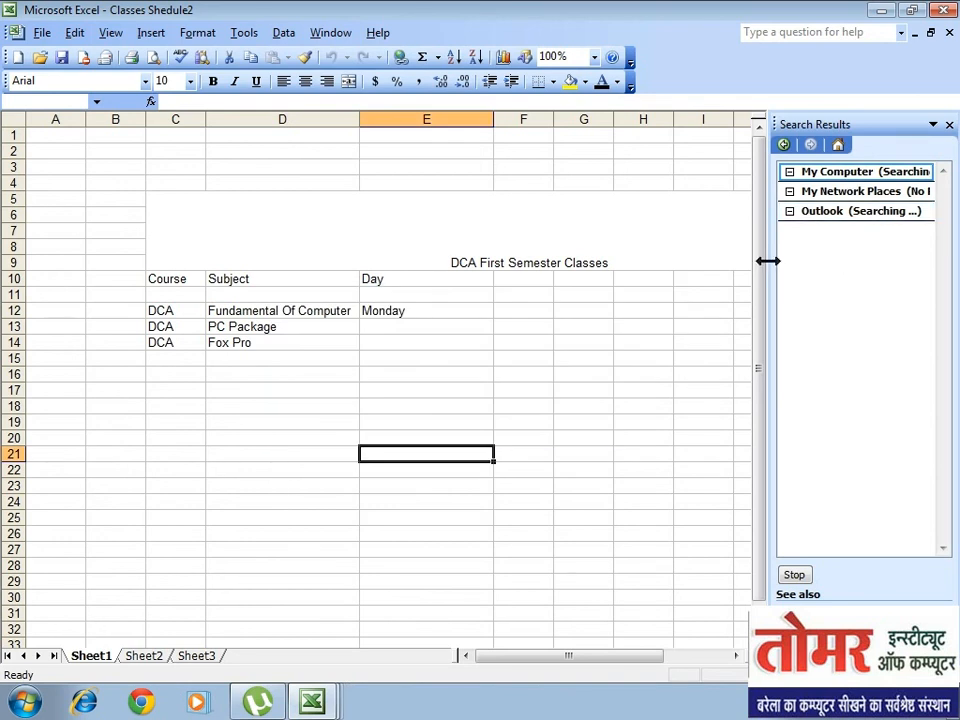
{"action": "left_click_drag", "start_coordinate": [767, 260], "coordinate": [621, 263]}
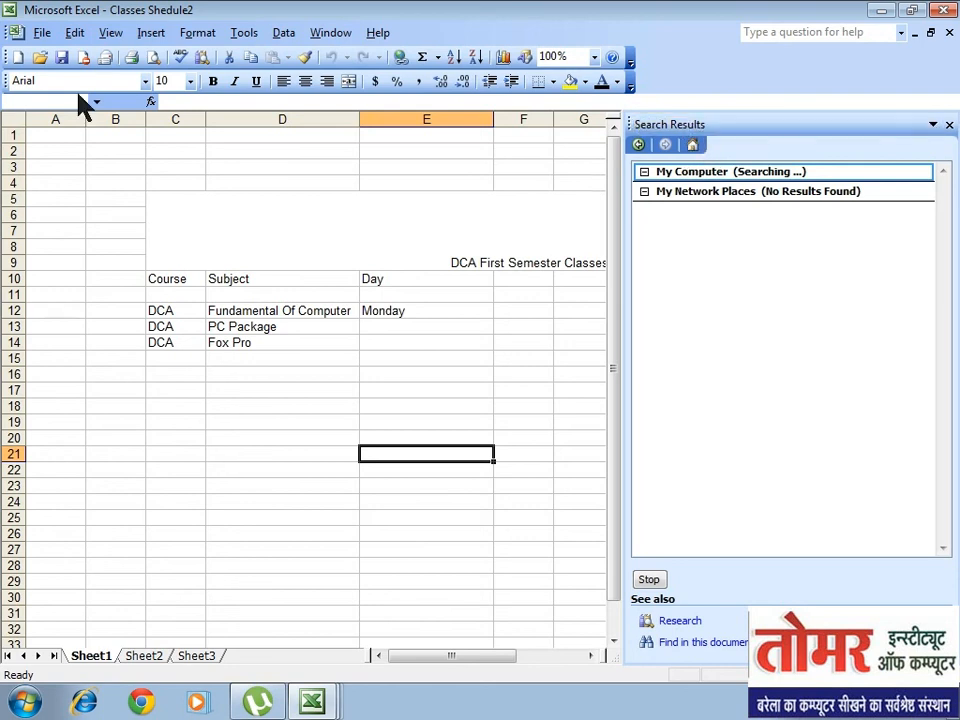
Step: Minimize Excel to check the ClassesShedule4 web page file on the desktop, and return to the Classes Shedule2 workbook
{"action": "left_click", "coordinate": [44, 36]}
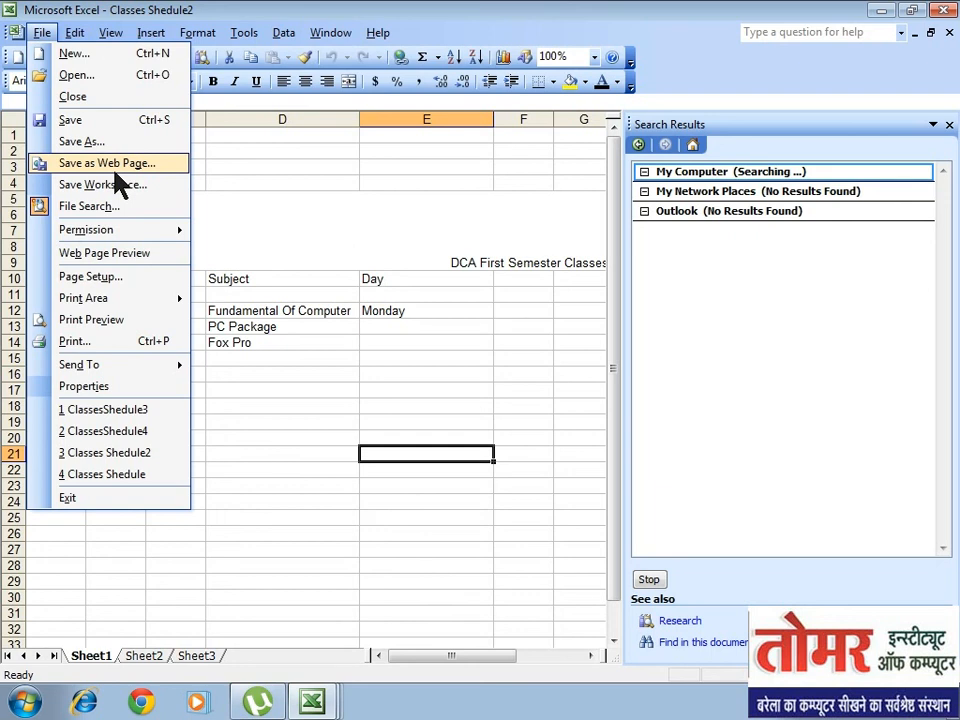
{"action": "left_click", "coordinate": [870, 10]}
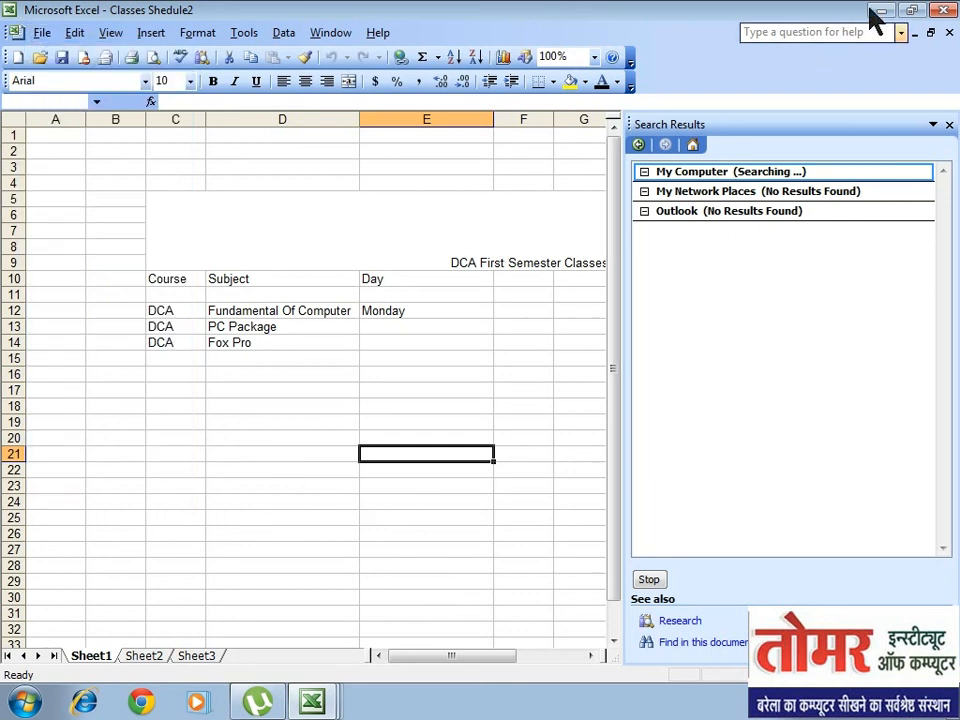
{"action": "left_click", "coordinate": [870, 10]}
{"action": "left_click", "coordinate": [475, 30]}
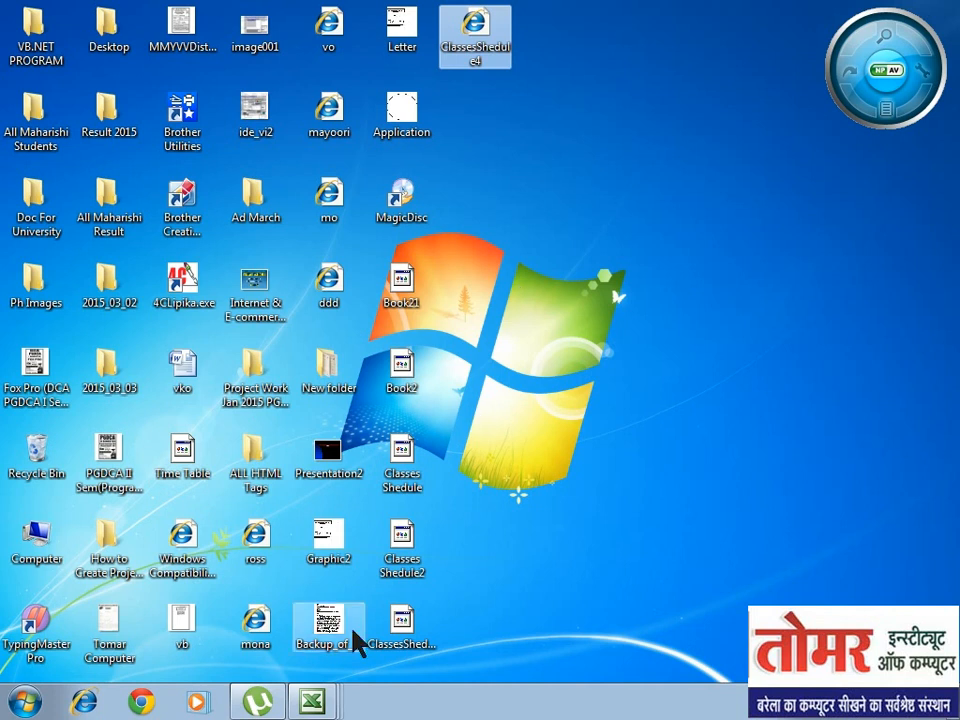
{"action": "left_click", "coordinate": [326, 695]}
{"action": "left_click", "coordinate": [300, 598]}
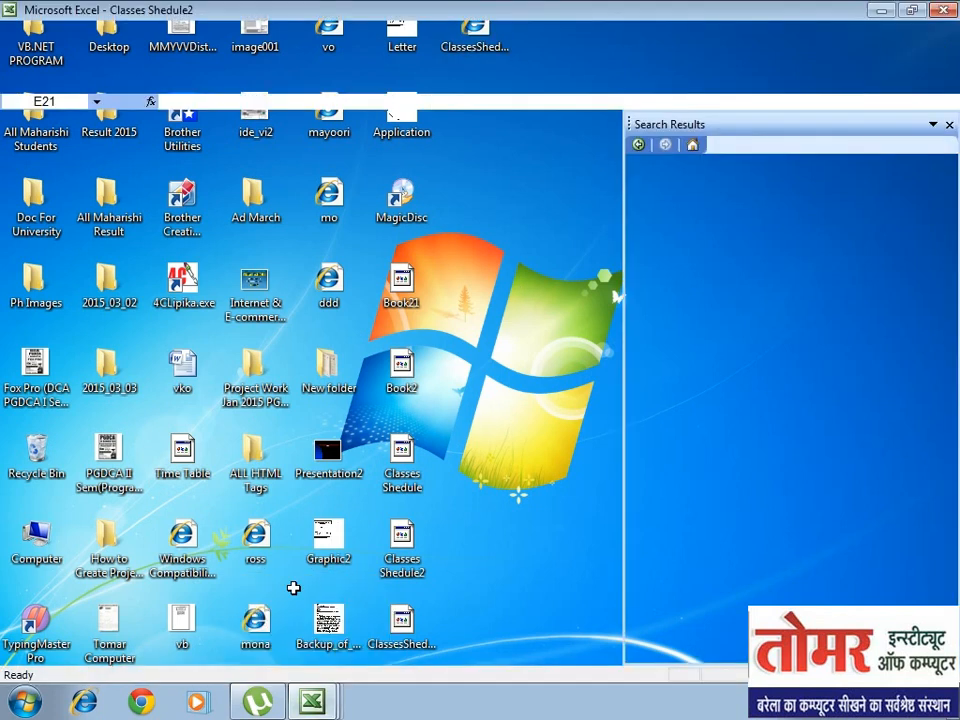
Step: Preview the Classes Shedule2 workbook as a web page in a maximized browser window and close the preview
{"action": "left_click", "coordinate": [41, 32]}
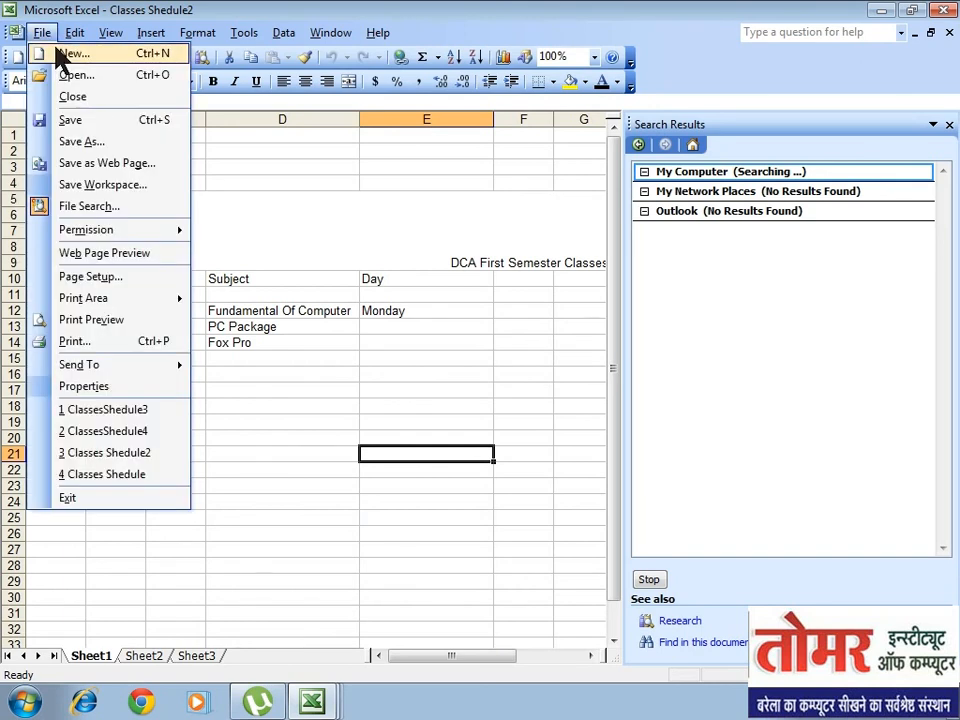
{"action": "left_click", "coordinate": [104, 258]}
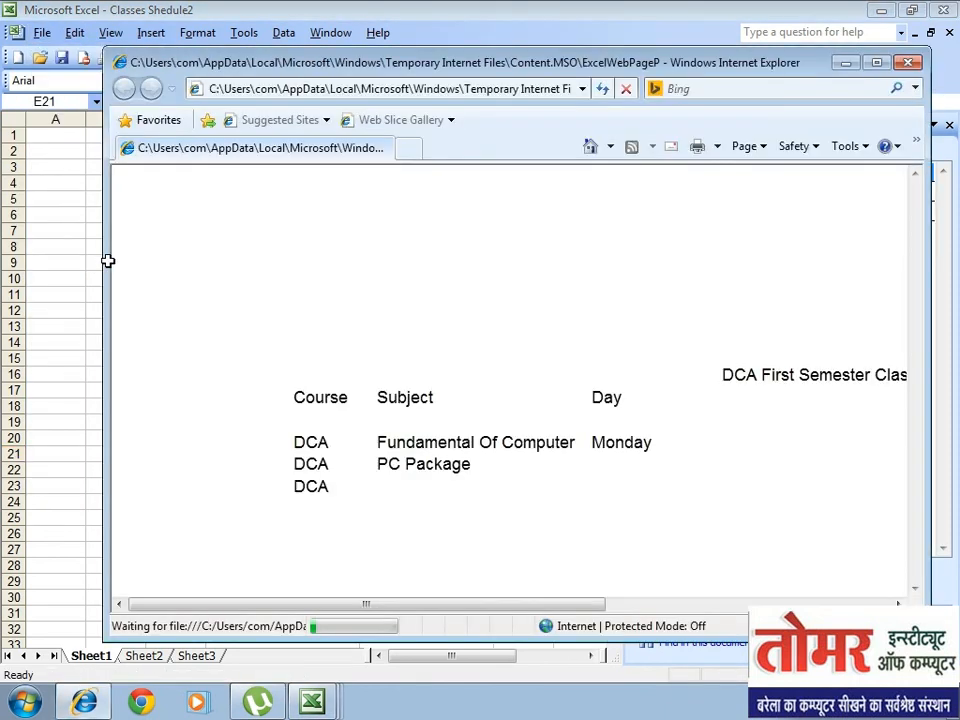
{"action": "left_click_drag", "start_coordinate": [248, 62], "coordinate": [193, 79]}
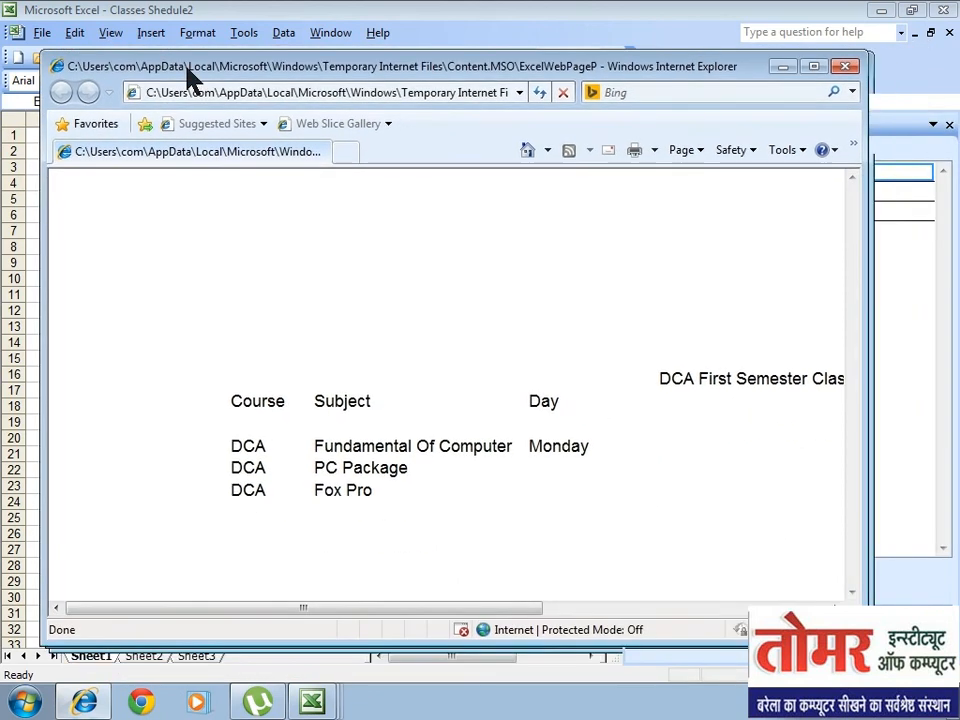
{"action": "left_click", "coordinate": [812, 66]}
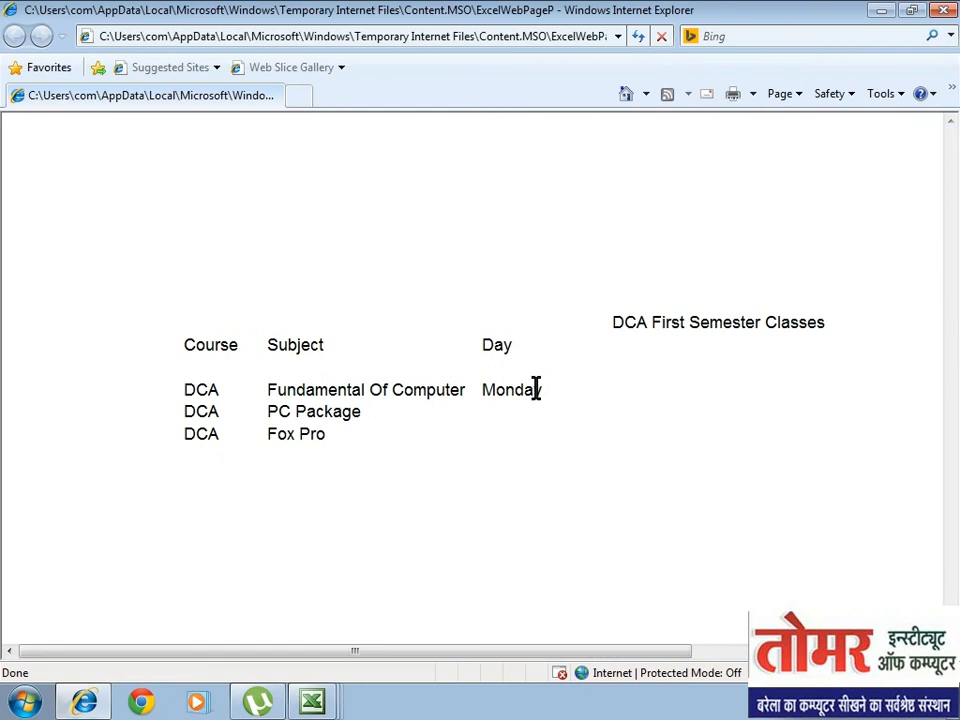
{"action": "left_click", "coordinate": [911, 10]}
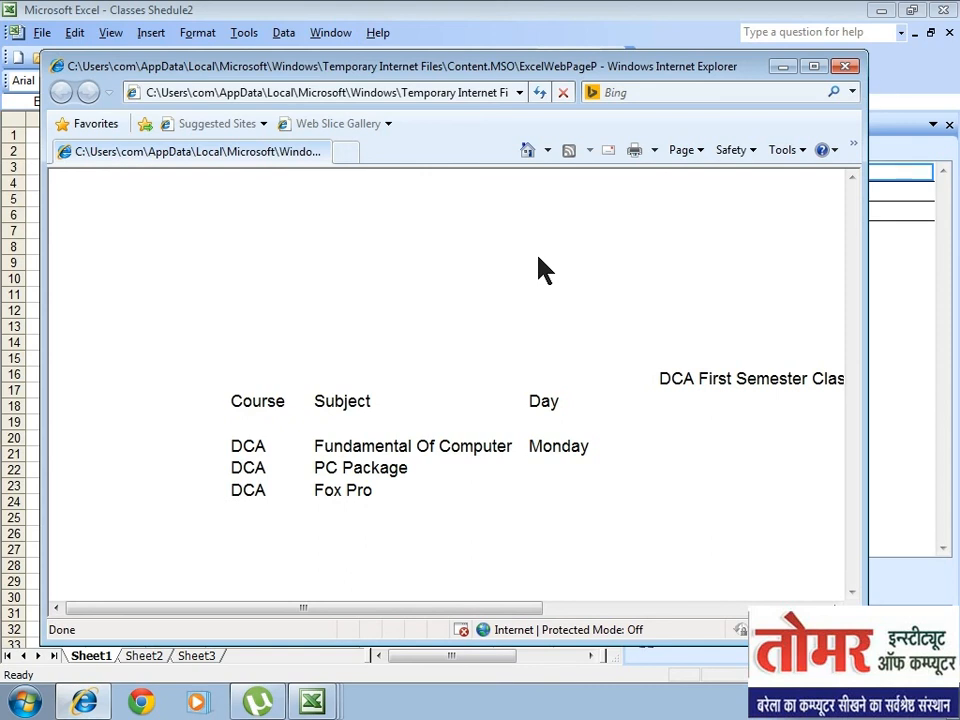
{"action": "left_click", "coordinate": [845, 66]}
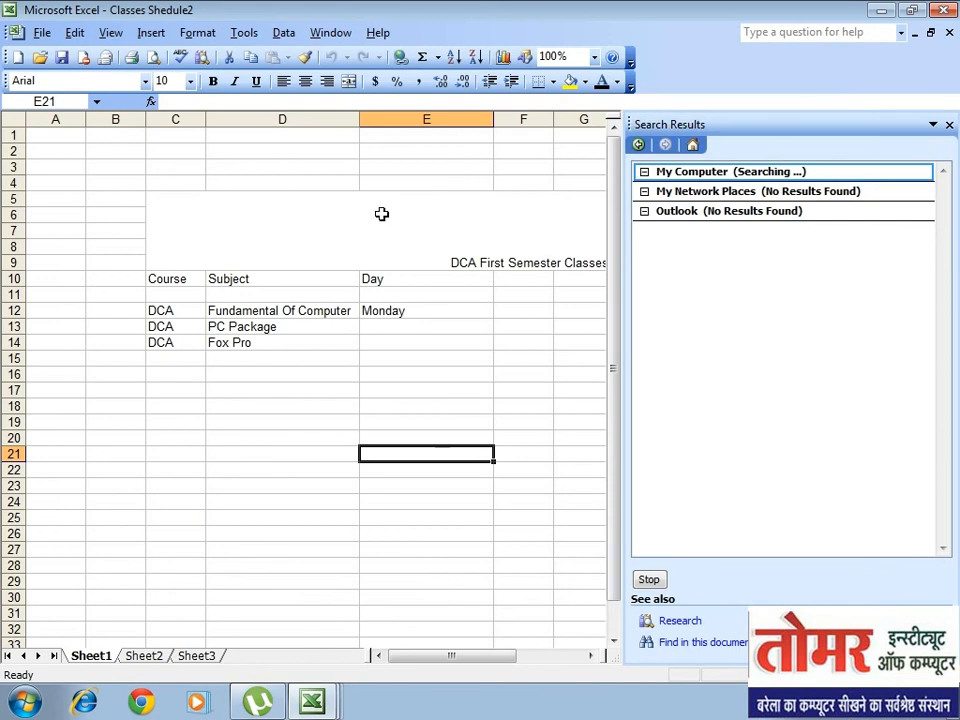
Step: Examine the file search results under My Computer and close the search results pane
{"action": "left_click", "coordinate": [42, 32]}
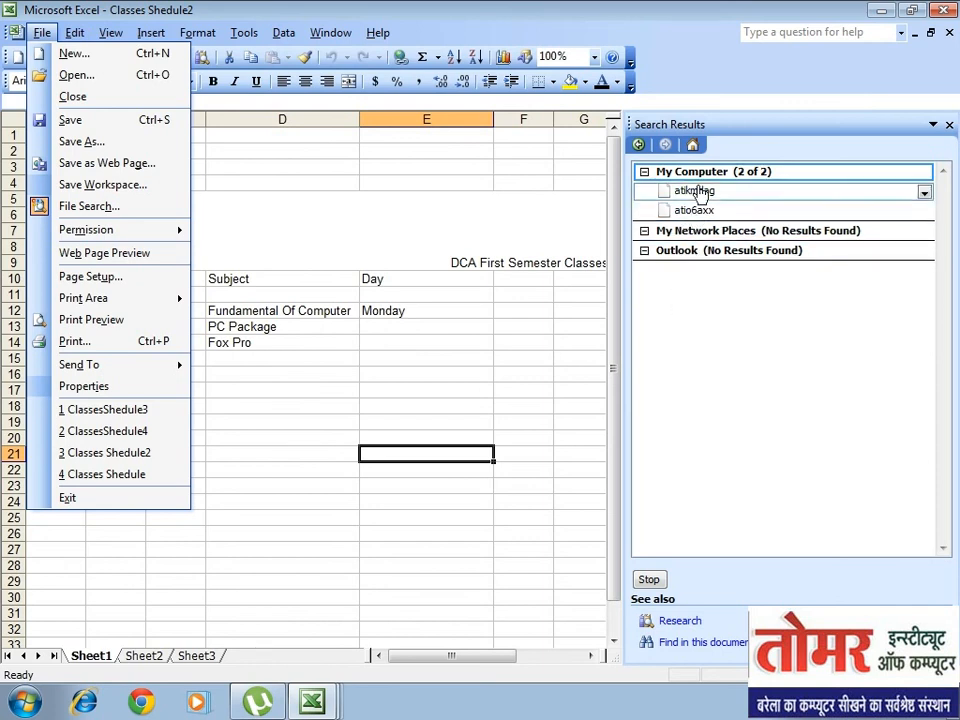
{"action": "mouse_move", "coordinate": [690, 190]}
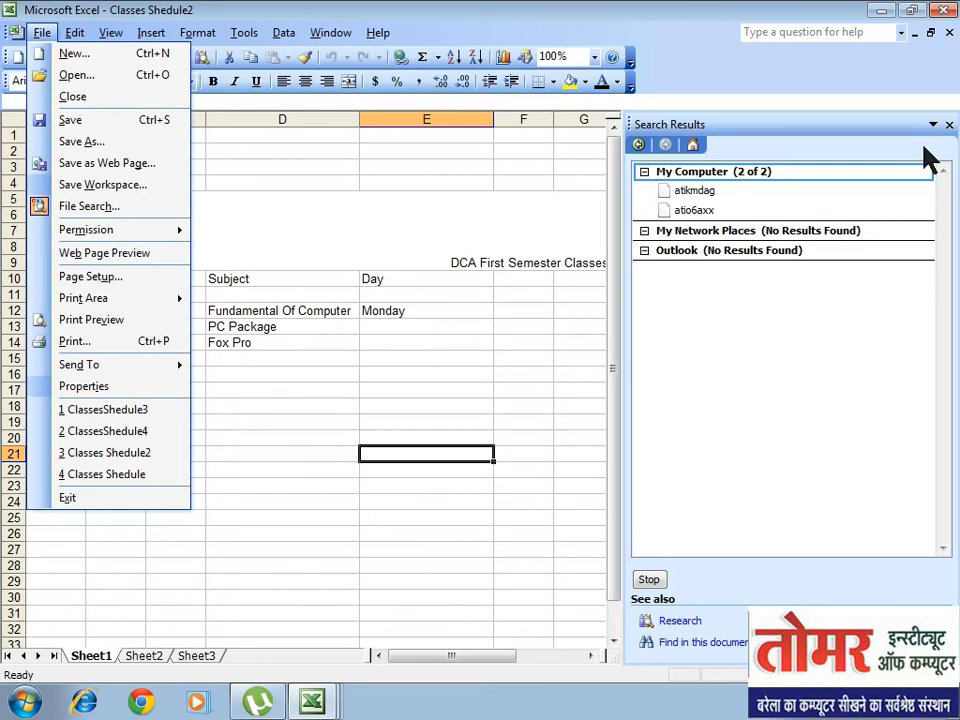
{"action": "left_click", "coordinate": [949, 124]}
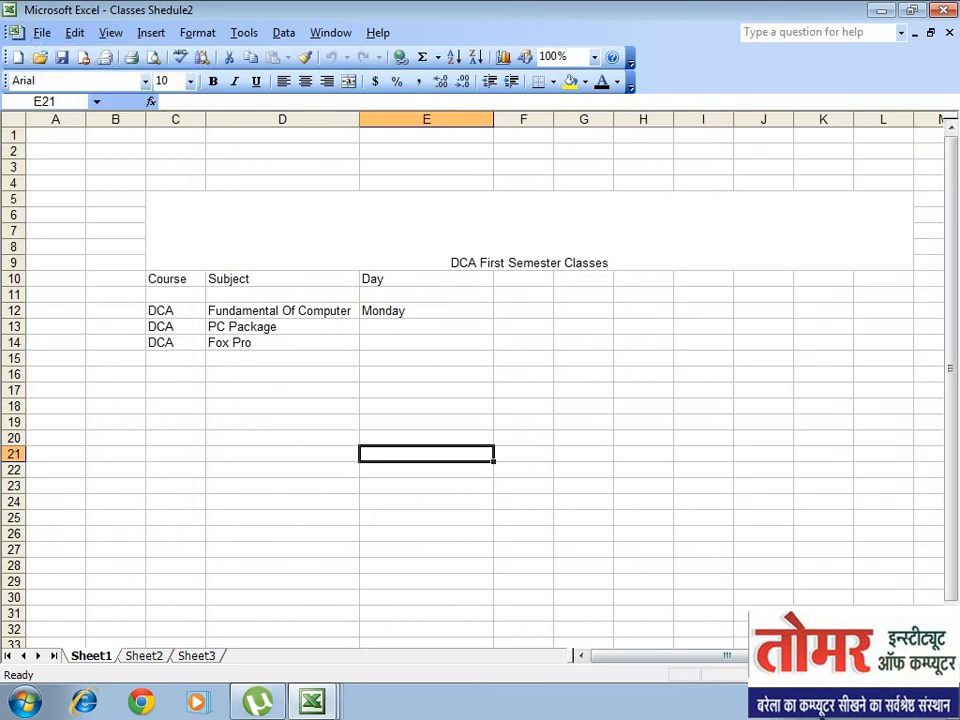